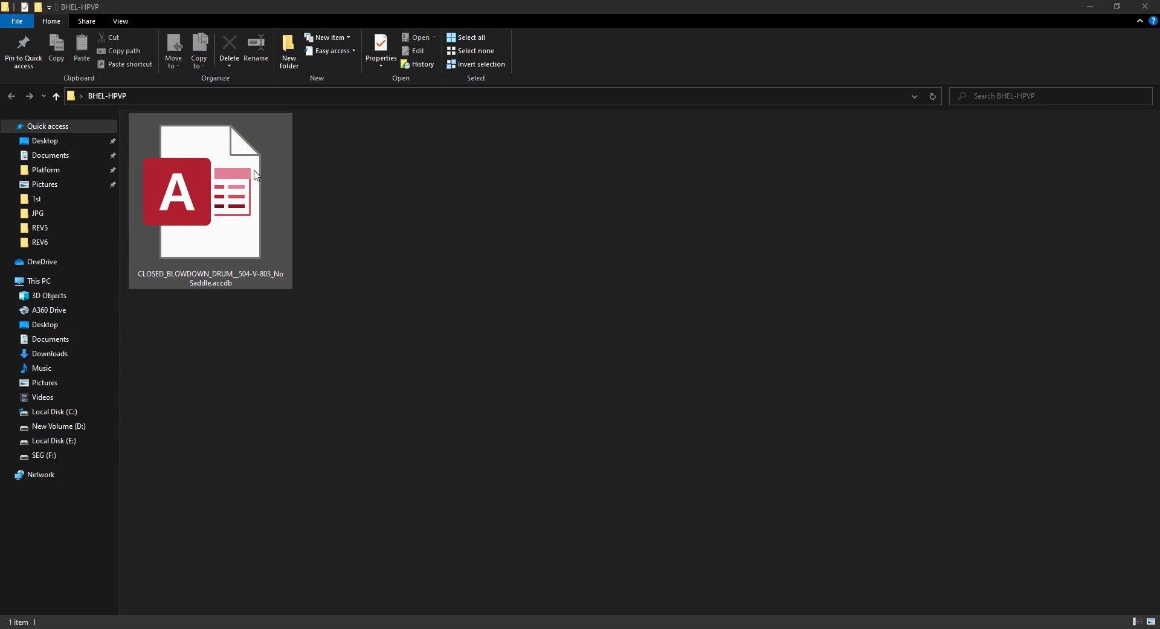
- Open the CLOSED_BLOWDOWN_DRUM__504-V-803_No Saddle.accdb database in Access
double_click(255, 175)
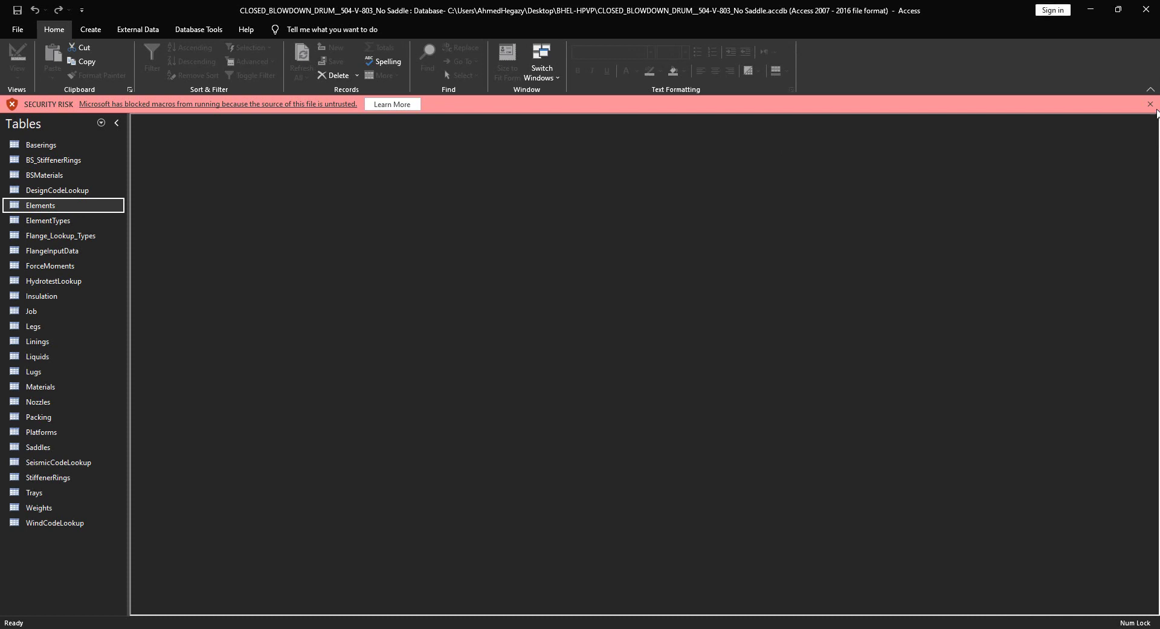
- Dismiss the blocked-macros warning and open the Elements table maximized
left_click(1151, 104)
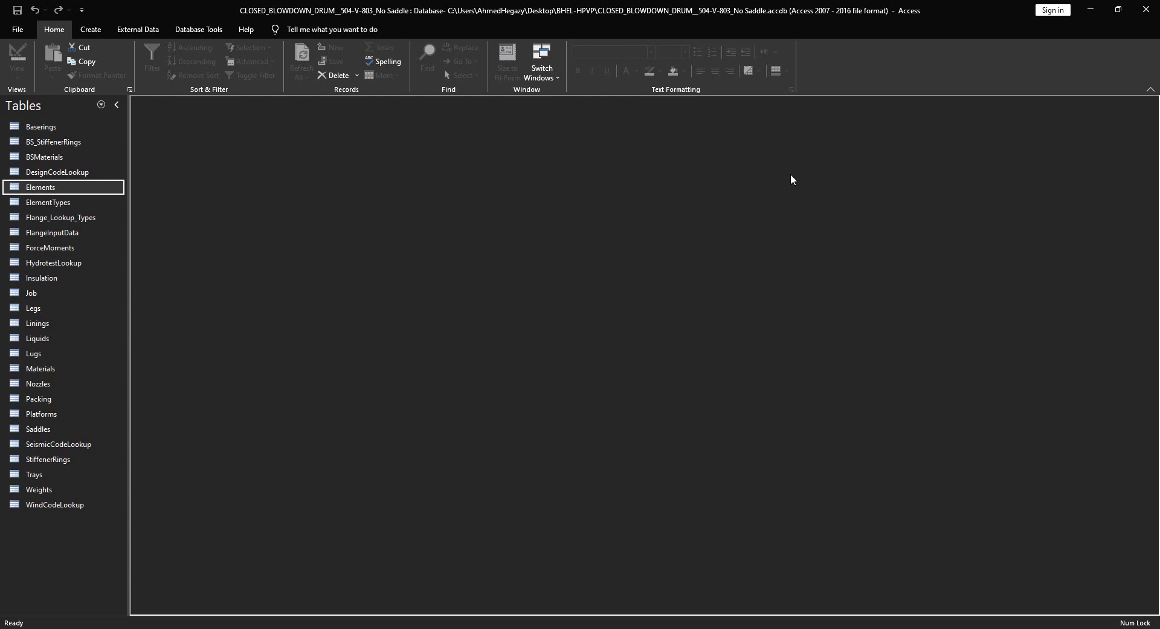
double_click(47, 188)
double_click(349, 128)
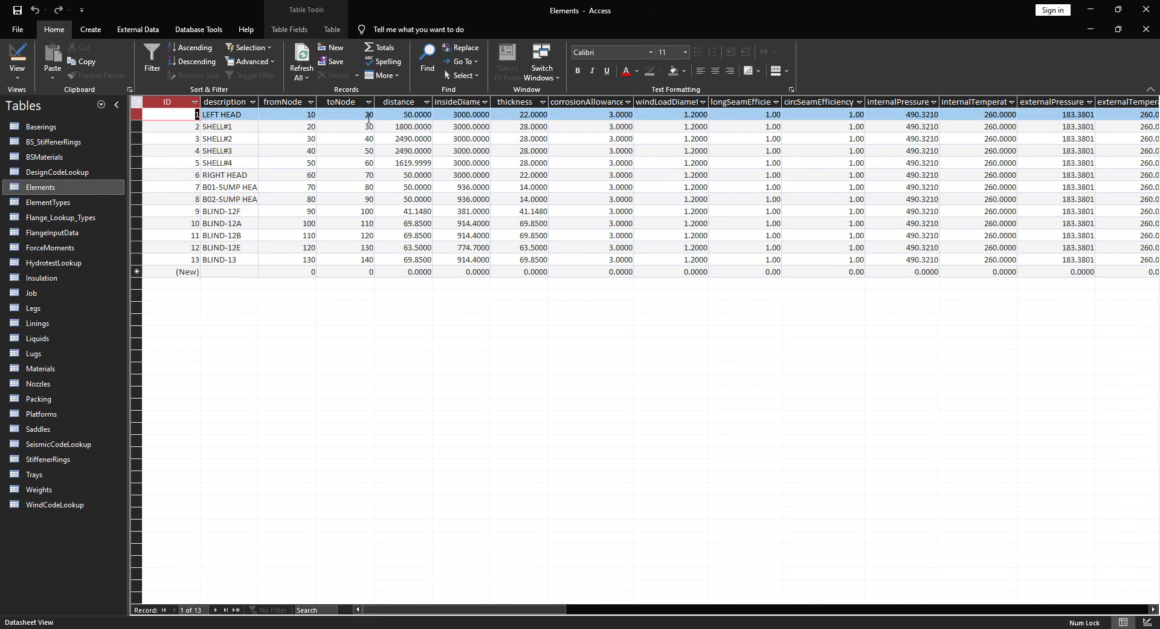
- Review the element records from LEFT HEAD to B02-SUMP HEAD and widen the description column
left_click(251, 114)
left_click(247, 127)
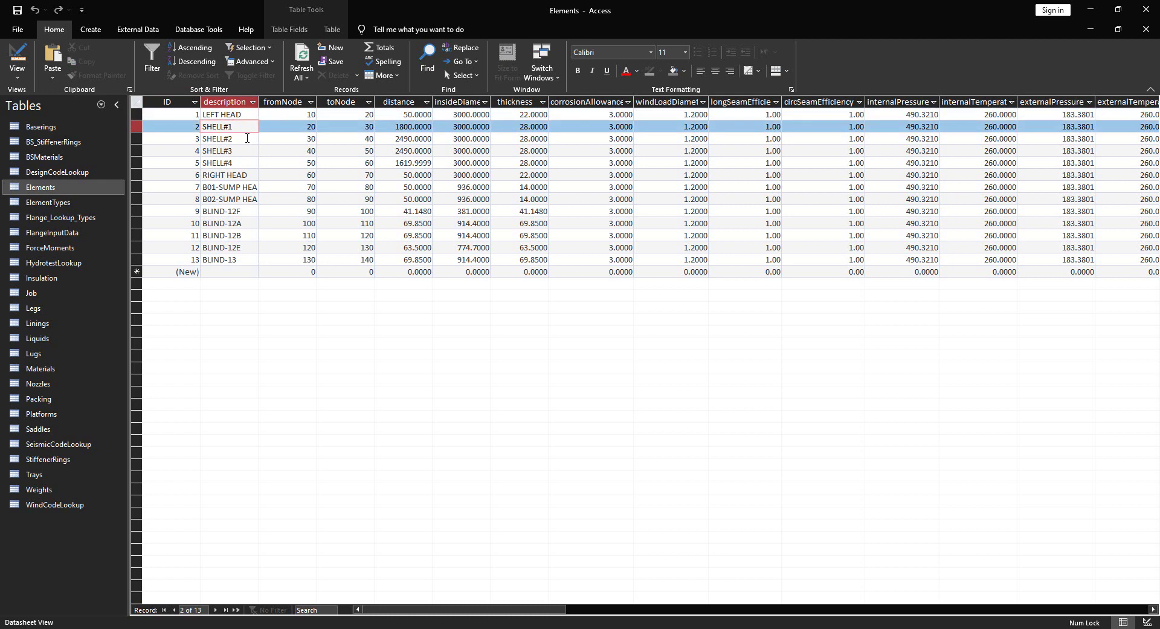
left_click(247, 139)
left_click(247, 151)
left_click(248, 163)
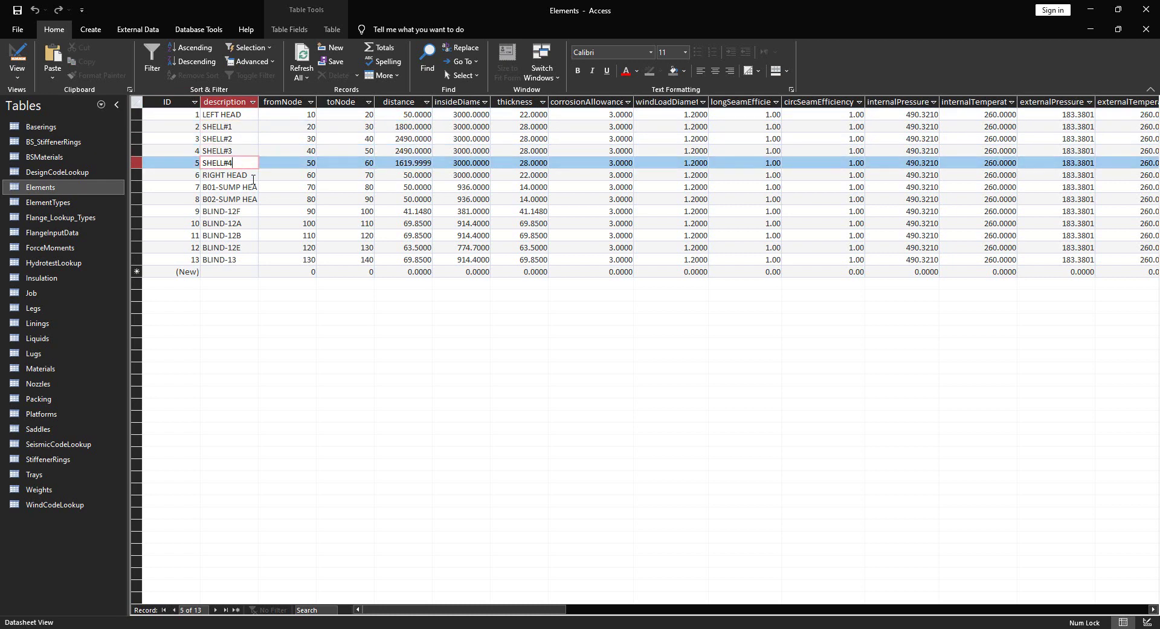
left_click(253, 174)
left_click(252, 187)
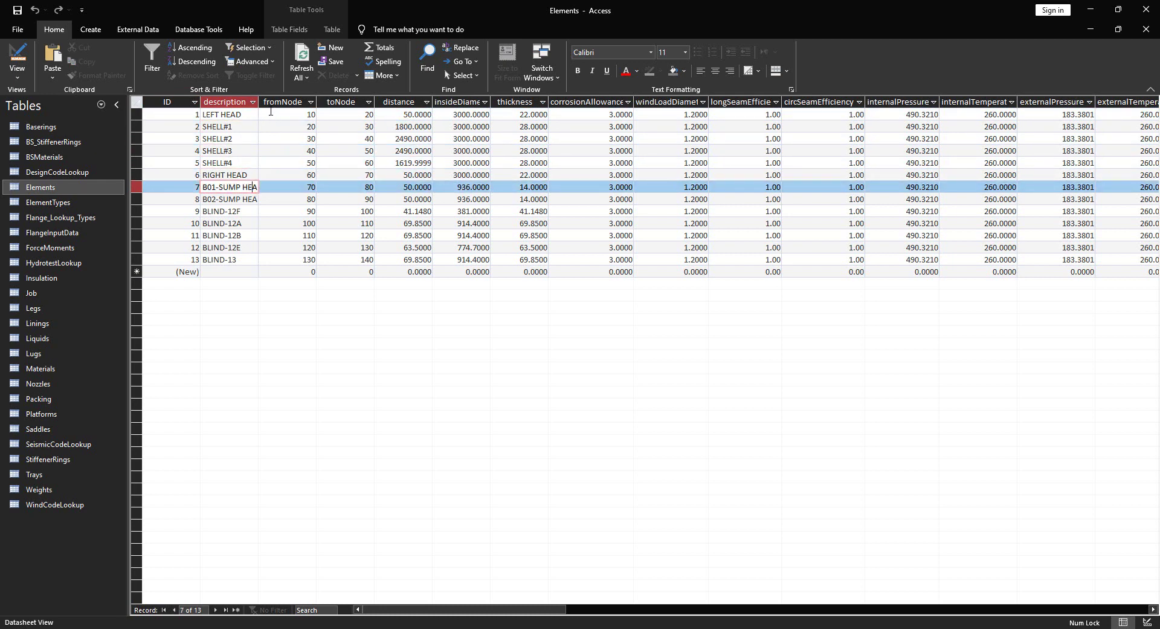
left_click_drag(259, 101, 275, 103)
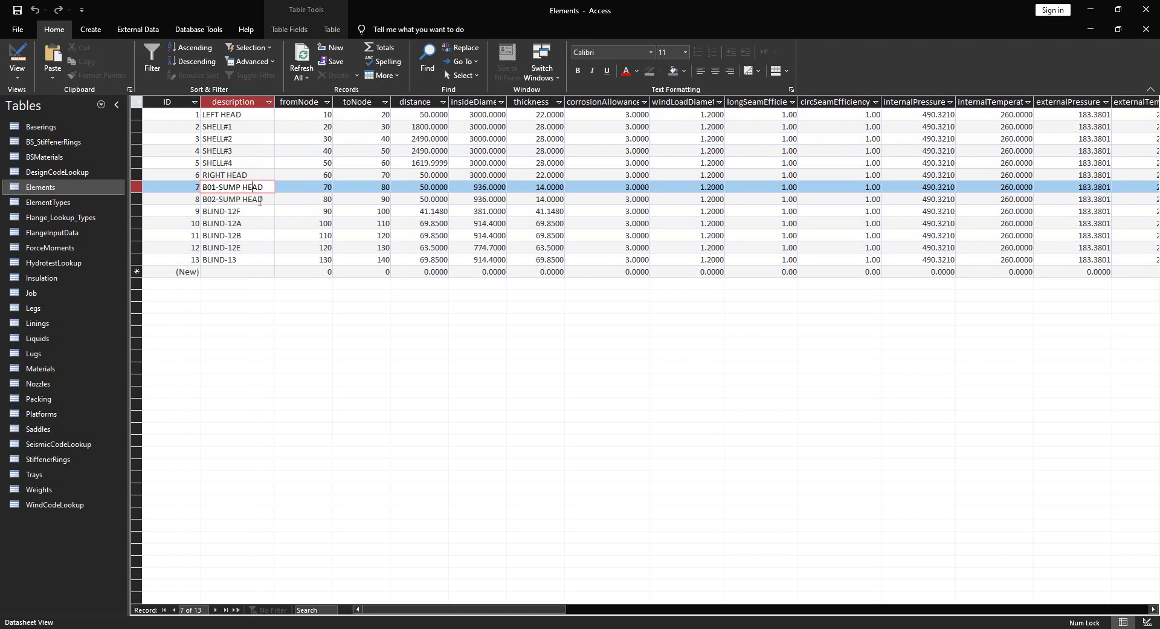
left_click_drag(267, 199, 199, 201)
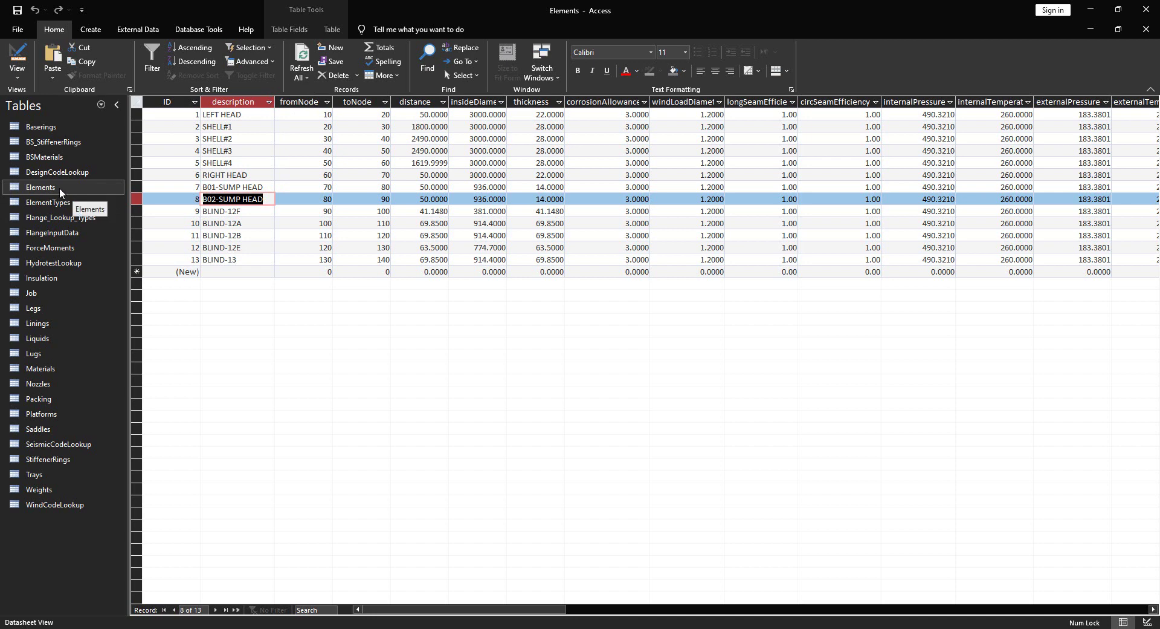
left_click(249, 115)
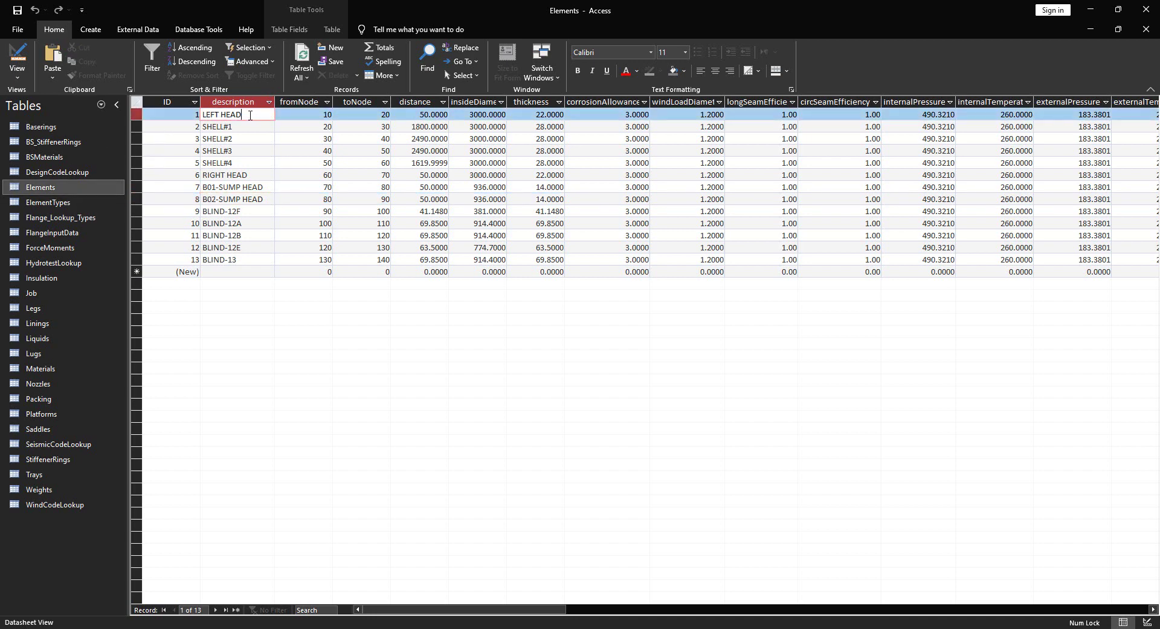
left_click_drag(250, 117, 195, 118)
double_click(329, 116)
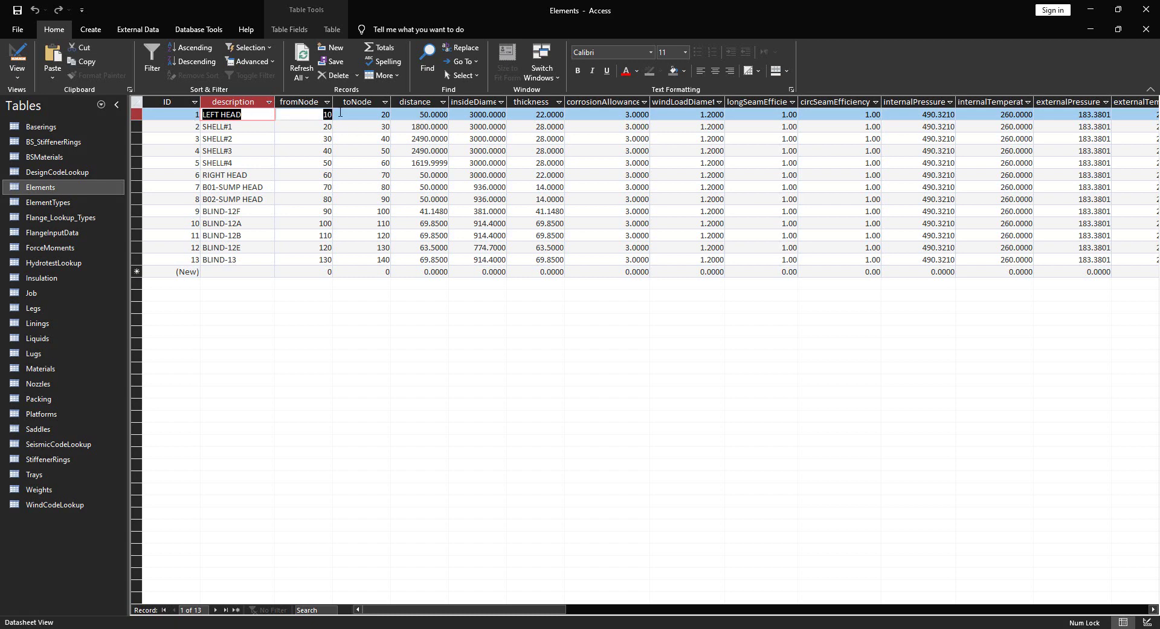
double_click(373, 115)
left_click(243, 127)
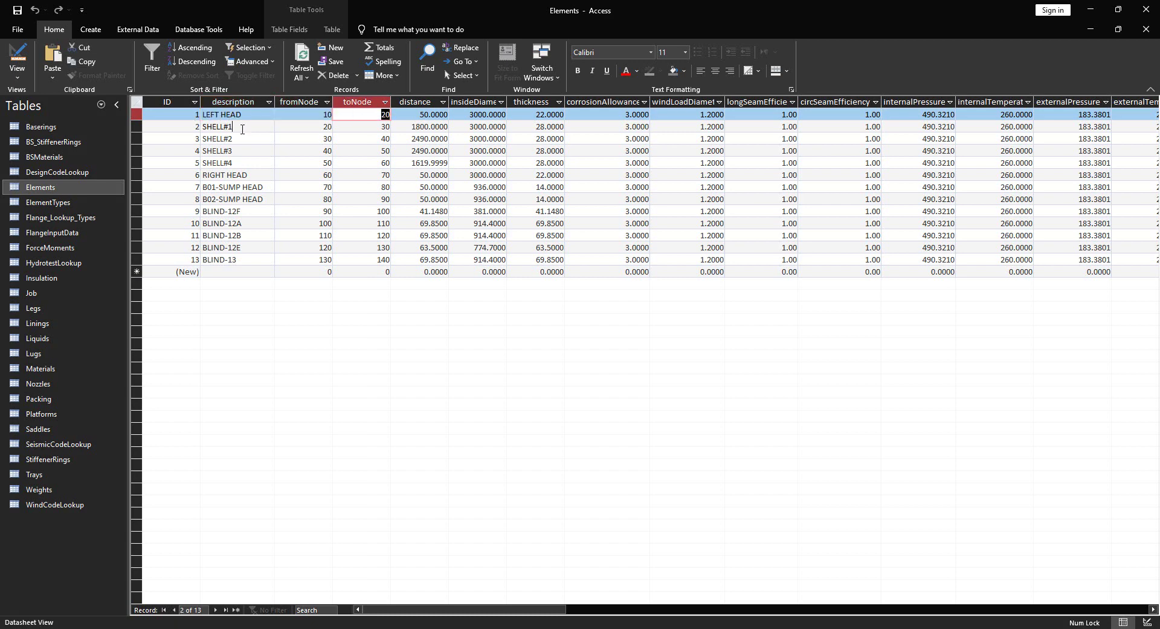
left_click(241, 139)
left_click(241, 151)
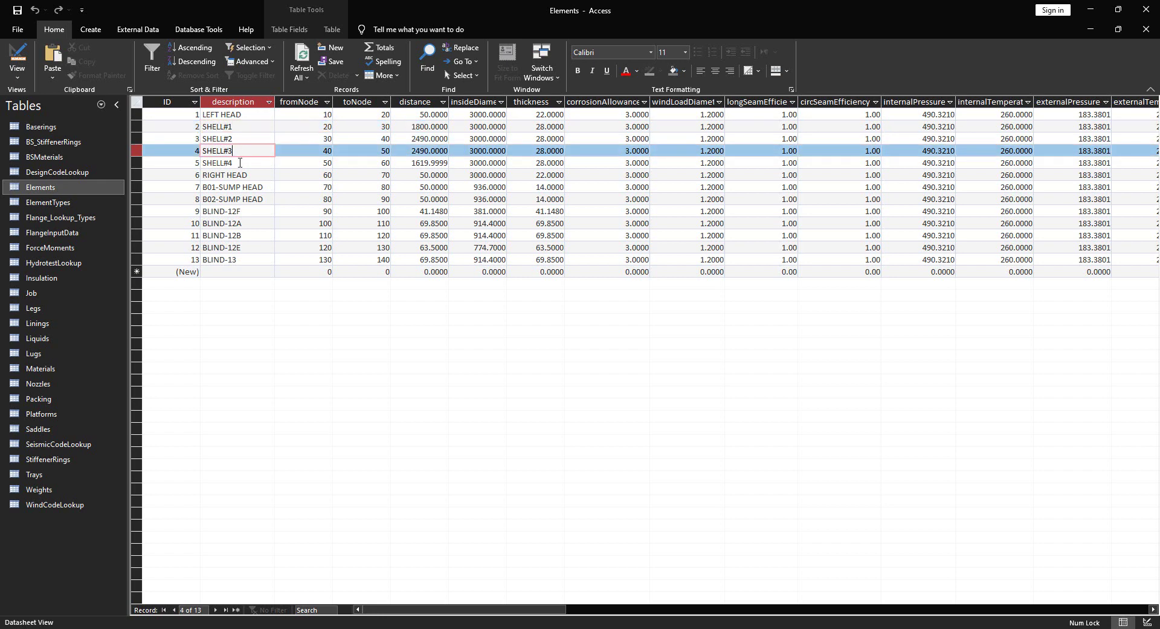
left_click(240, 162)
left_click(243, 174)
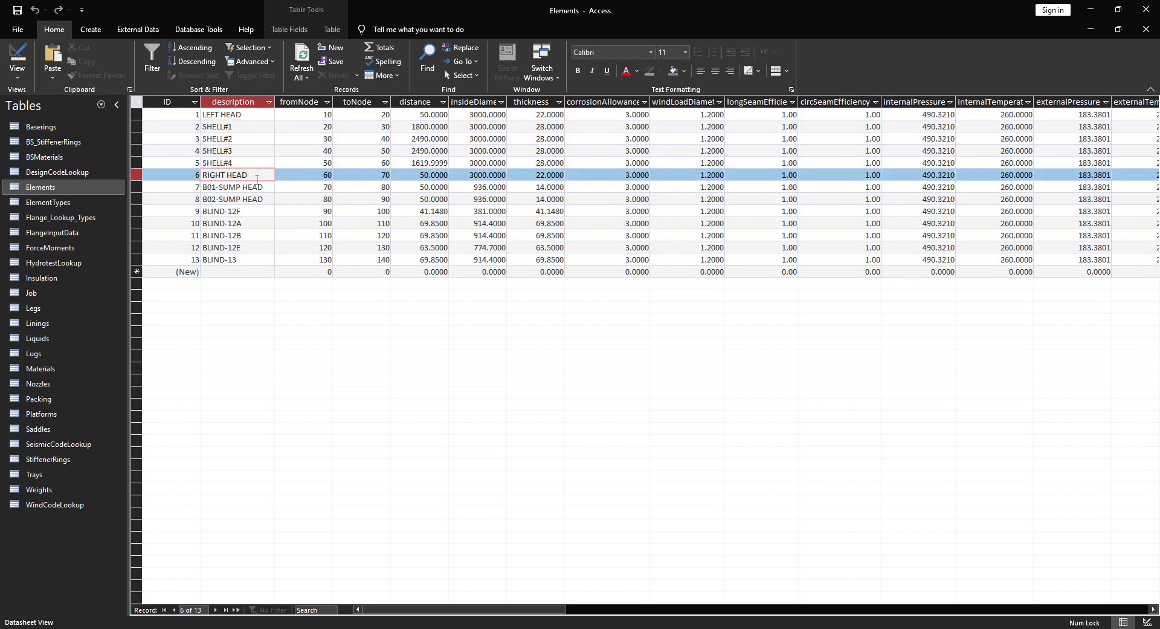
left_click_drag(264, 188, 189, 173)
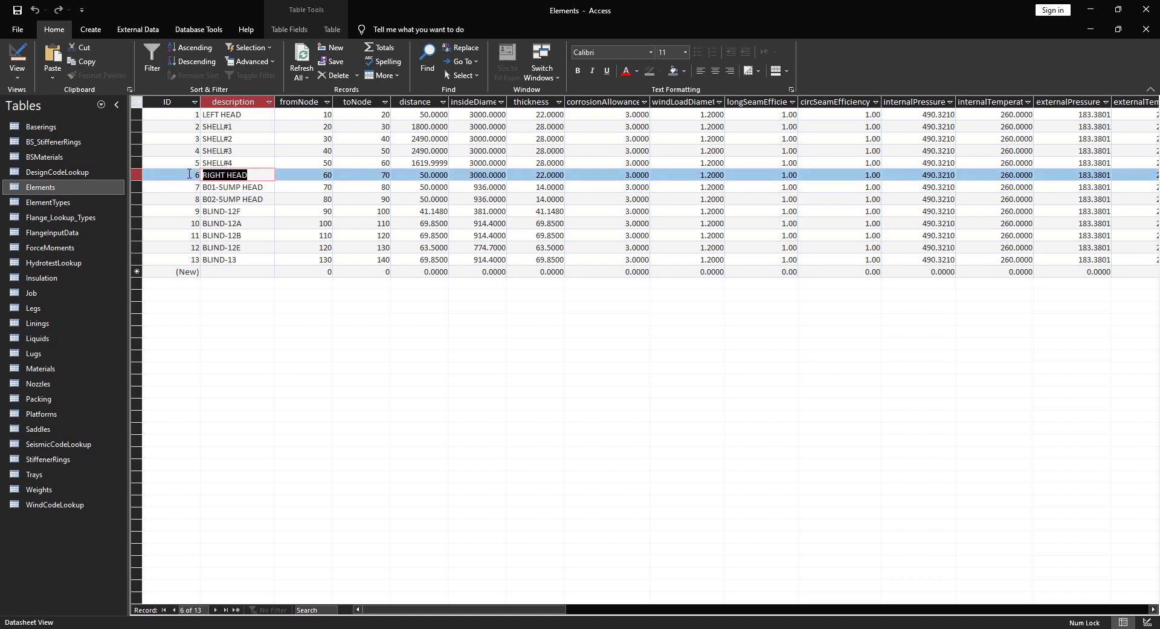
left_click(256, 186)
left_click(262, 199)
left_click(263, 187)
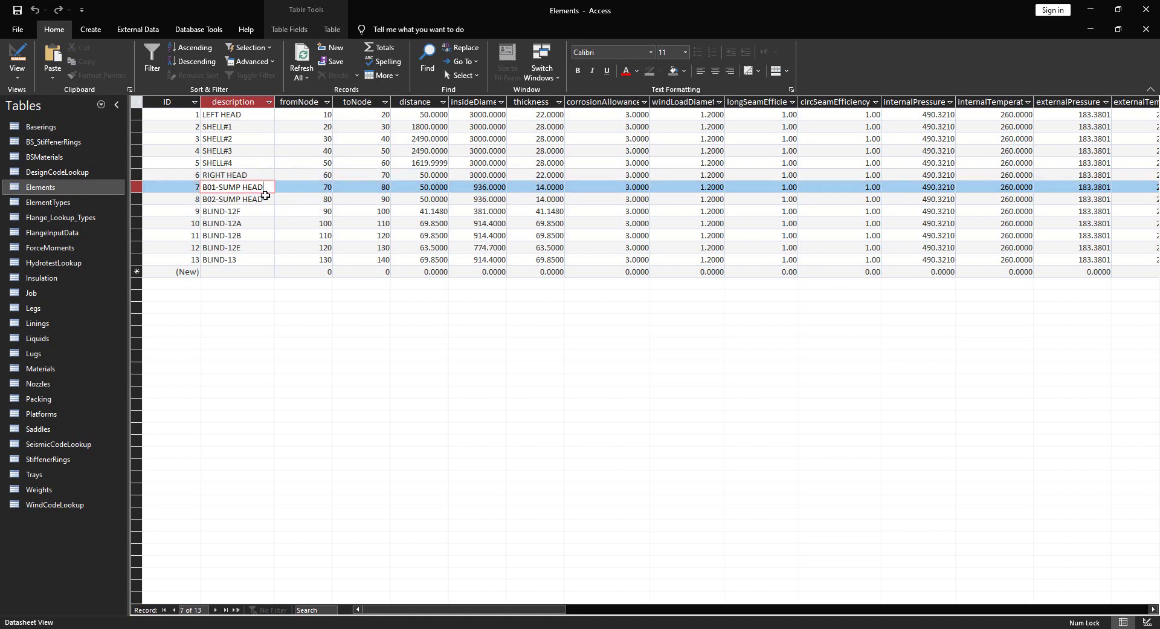
left_click(267, 198)
left_click(264, 188)
left_click(258, 175)
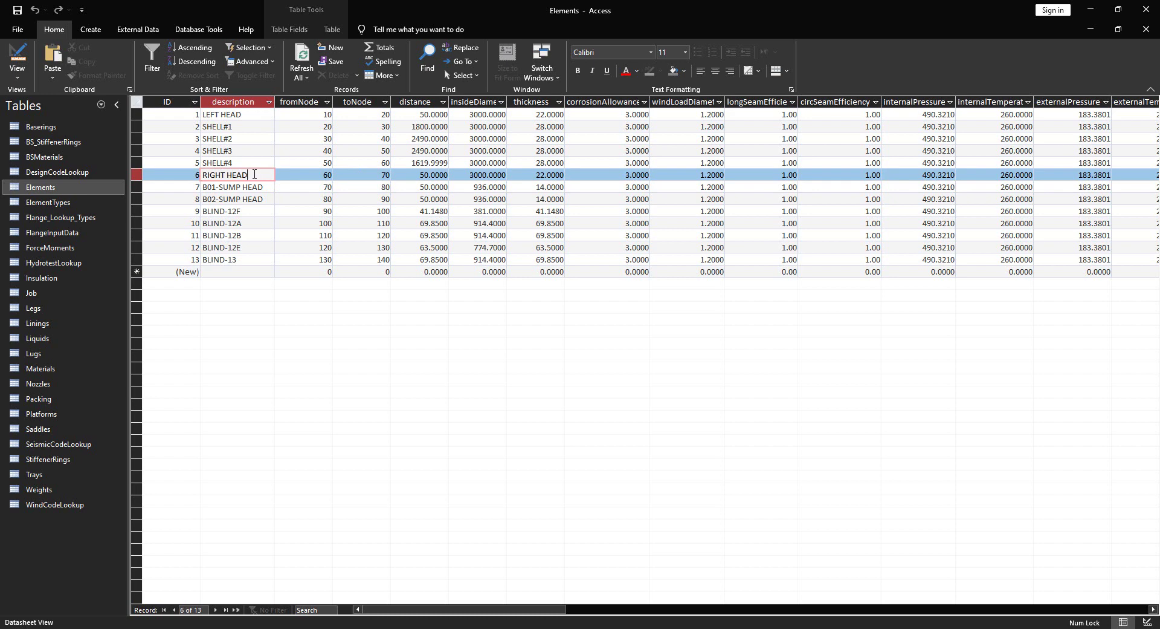
left_click_drag(254, 175, 183, 164)
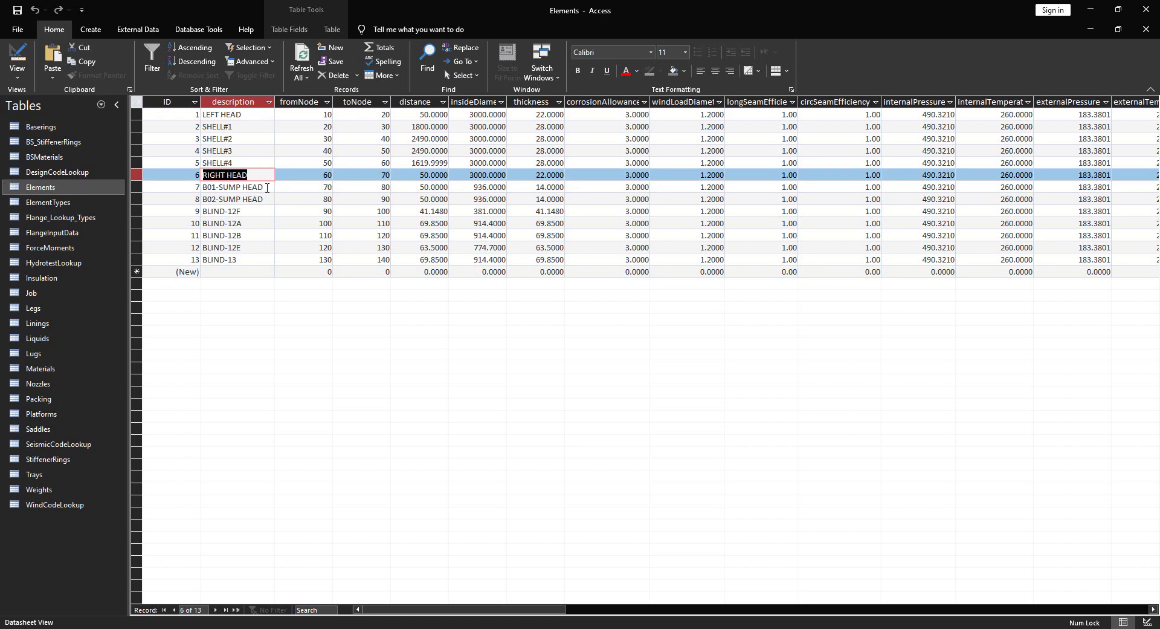
left_click_drag(263, 187, 203, 188)
key("Down")
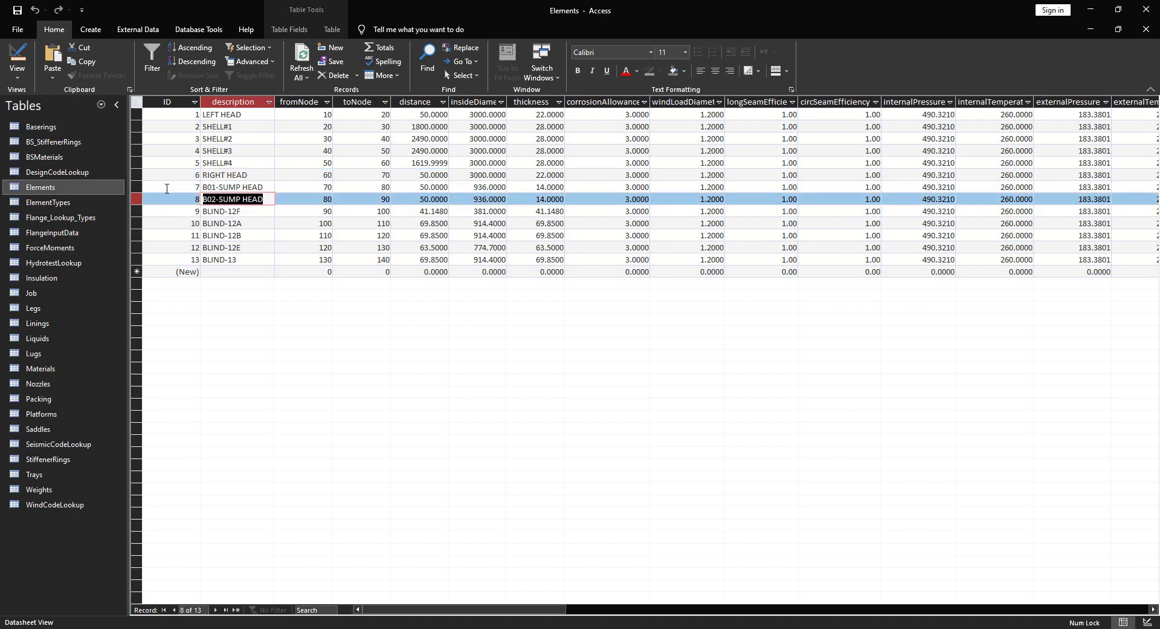
left_click(140, 187)
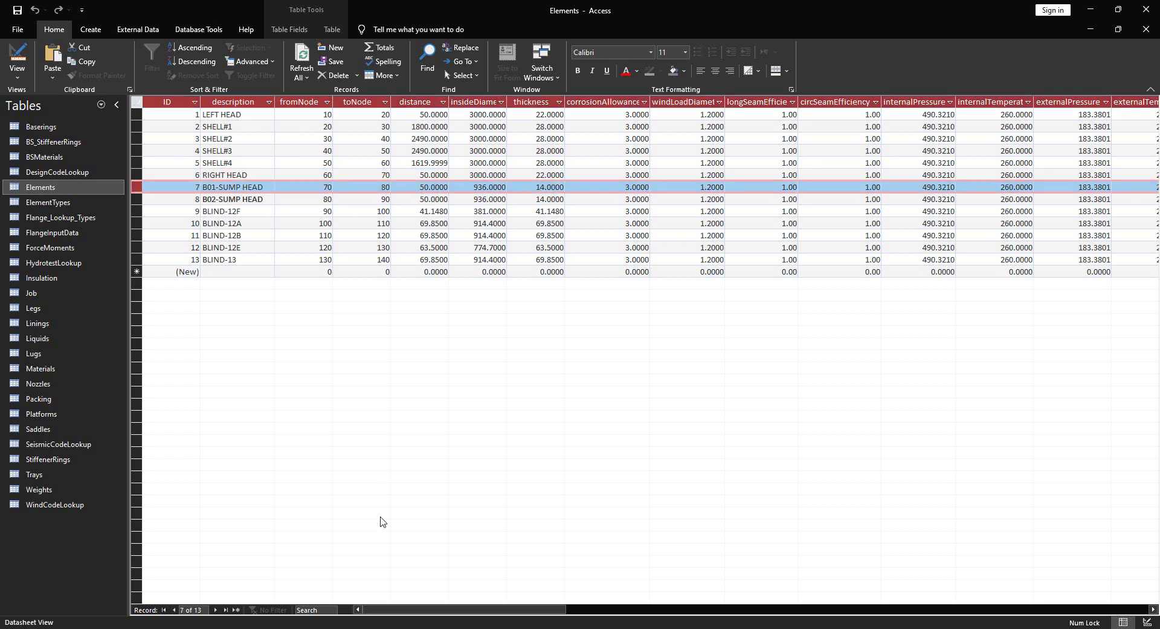
left_click_drag(475, 609, 869, 623)
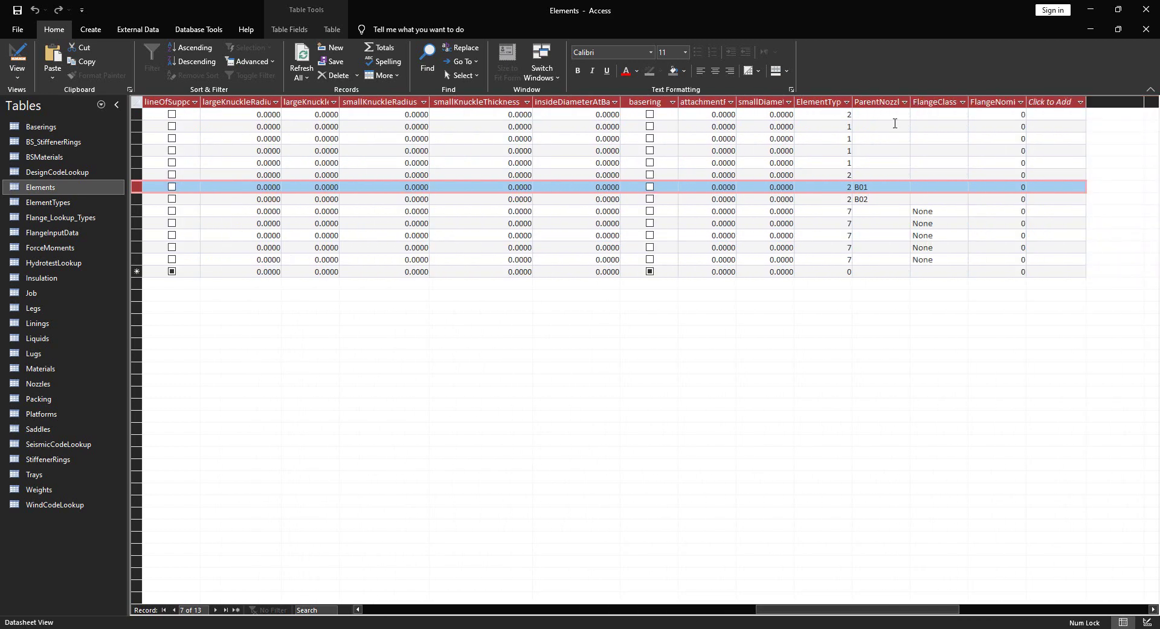
left_click(856, 196)
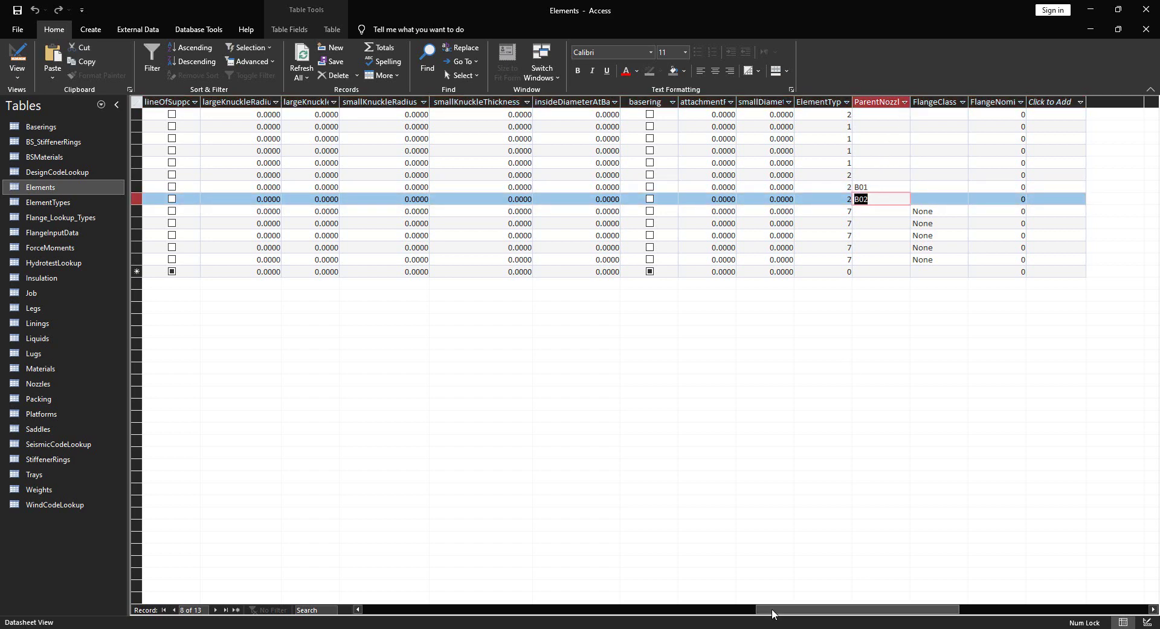
left_click_drag(772, 612, 375, 597)
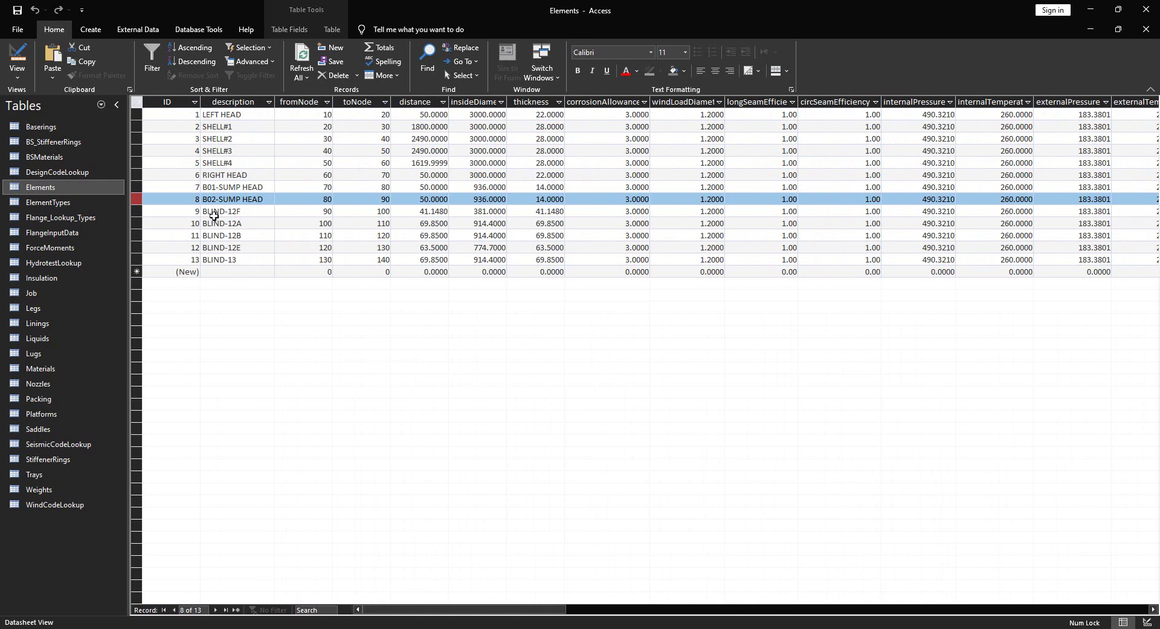
left_click(137, 185)
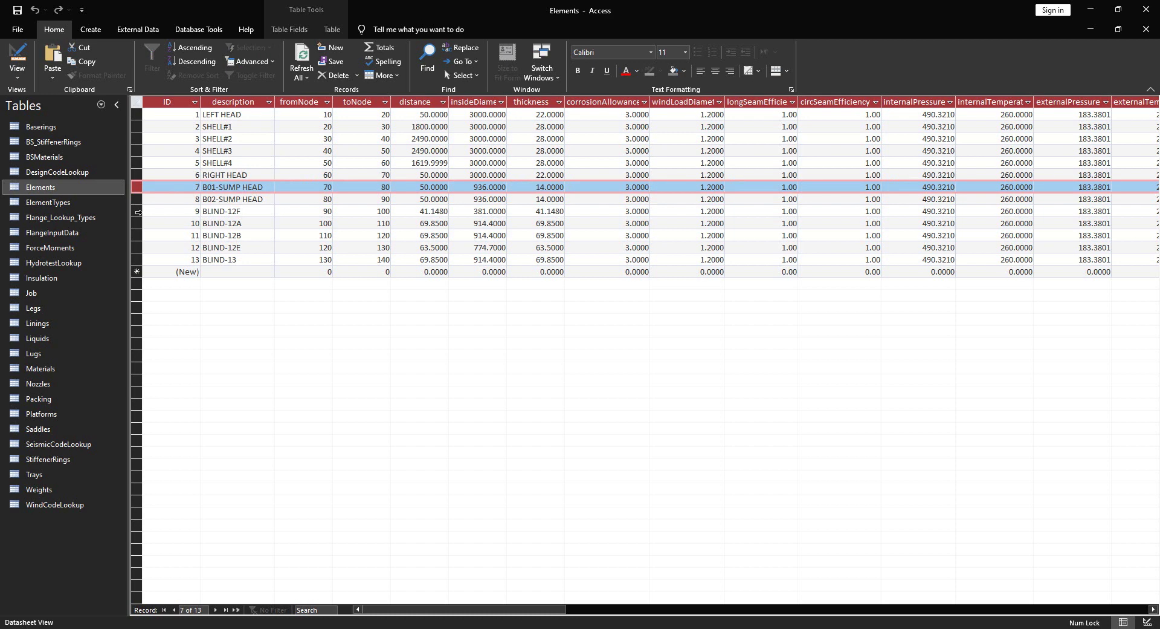
left_click(136, 211)
left_click(136, 259)
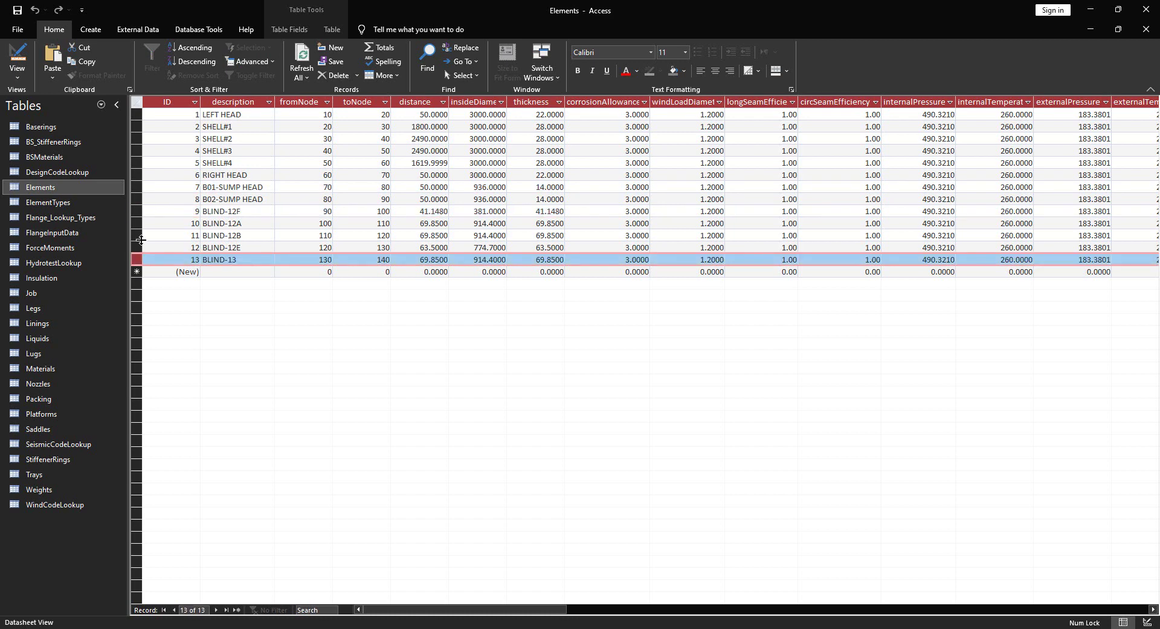
left_click(139, 211)
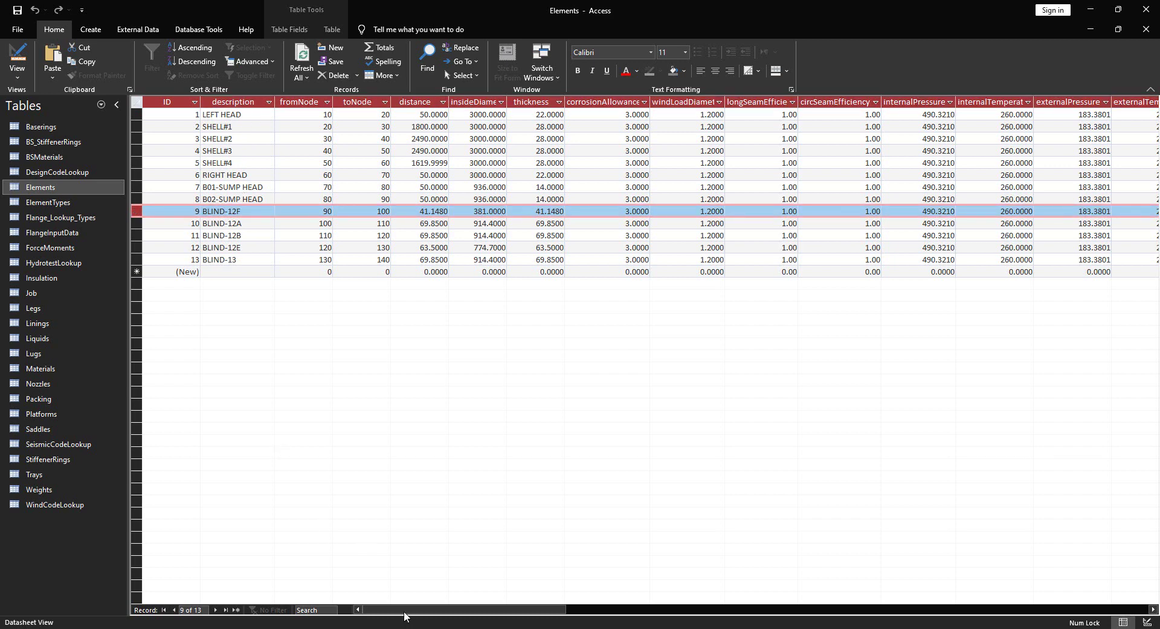
left_click_drag(432, 609, 870, 606)
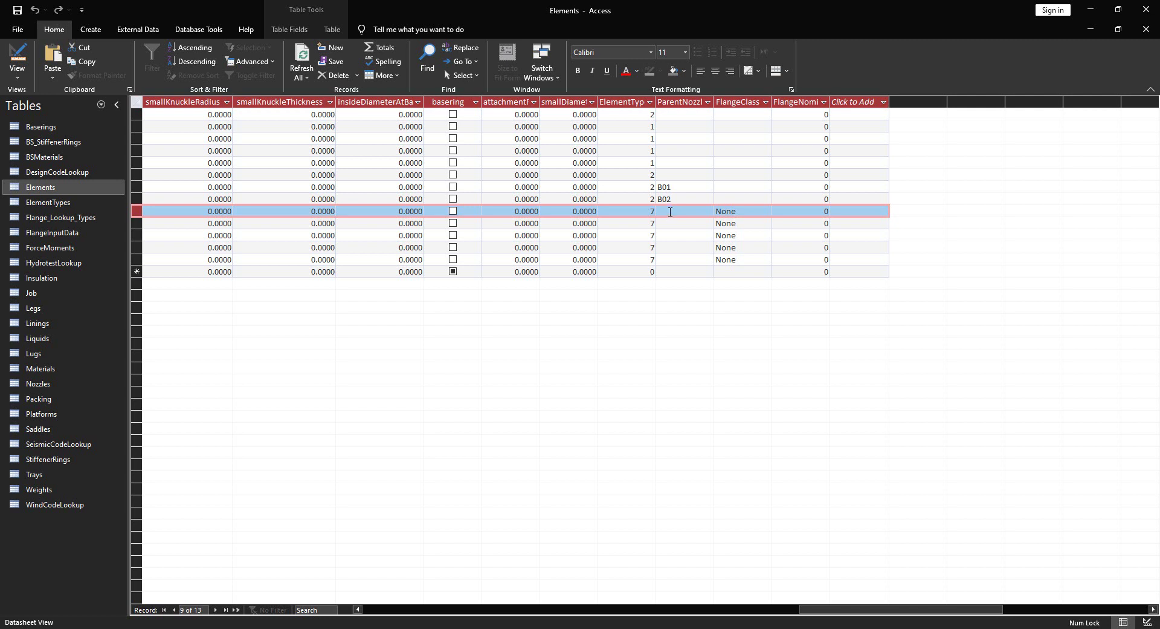
left_click(671, 211)
left_click(672, 224)
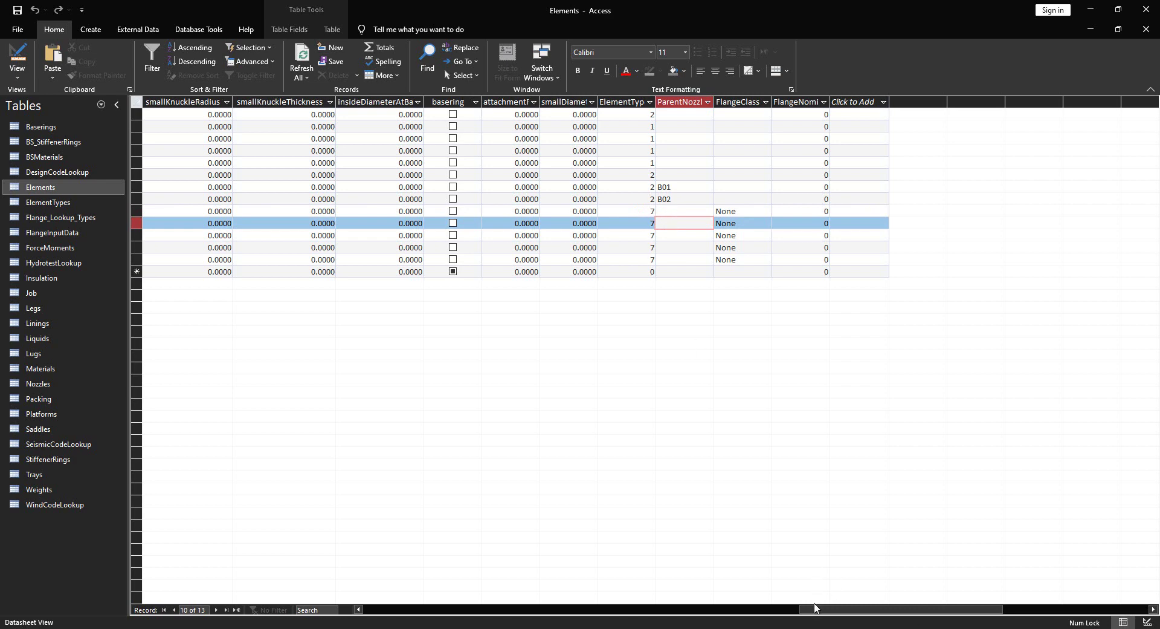
scroll(595, 587, "left", 10)
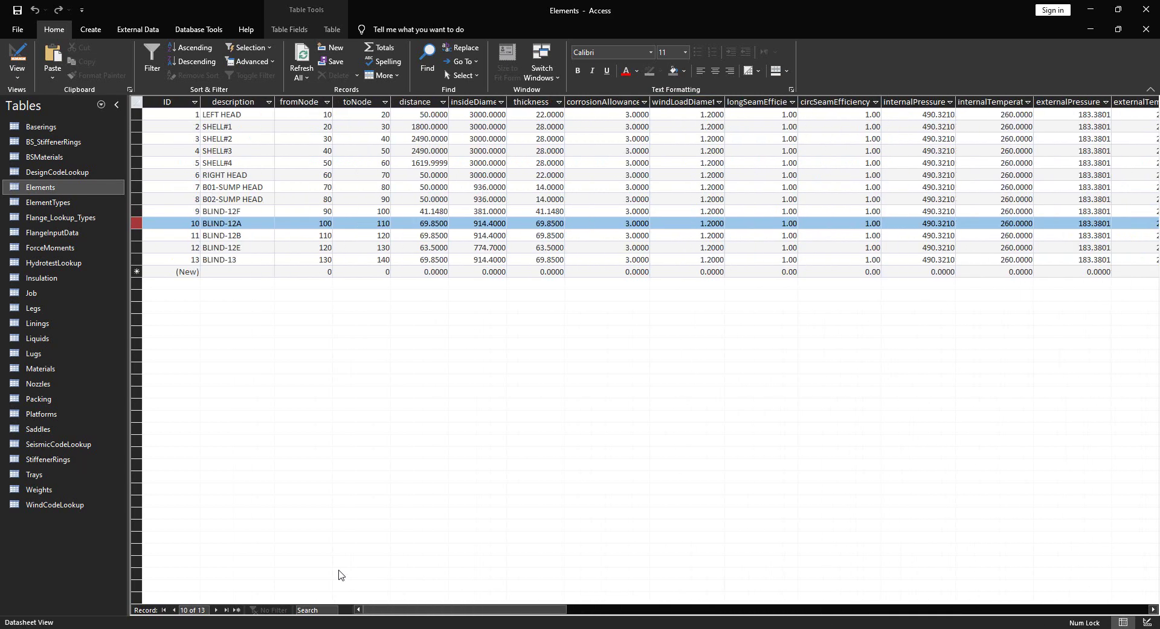
left_click_drag(247, 175, 165, 164)
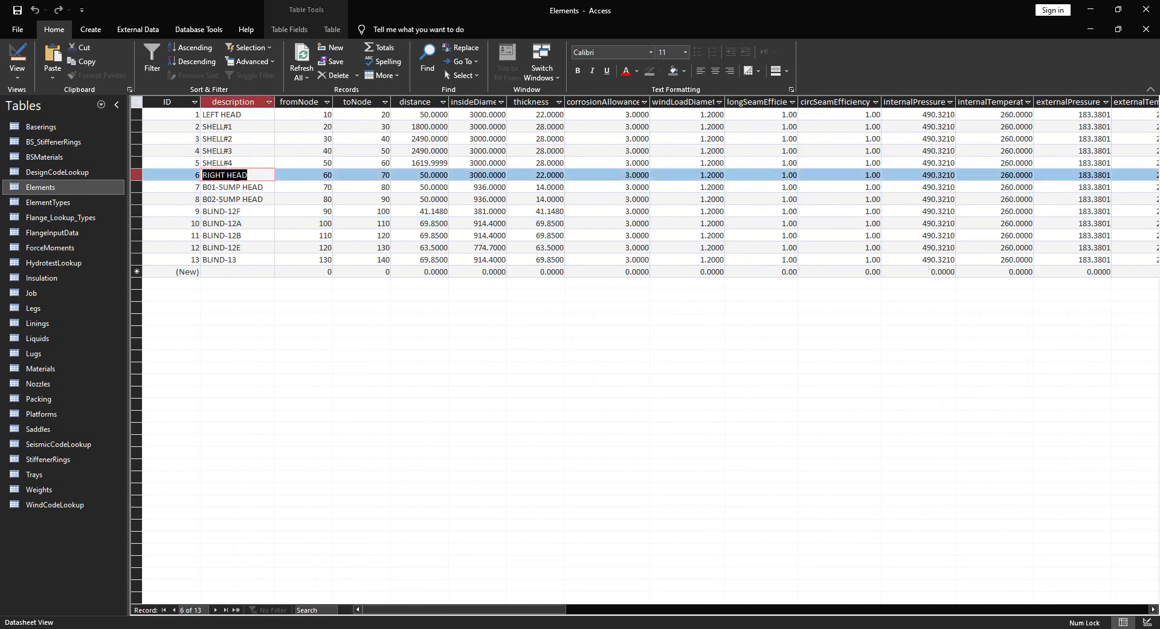
left_click(251, 221)
left_click(253, 235)
left_click(252, 247)
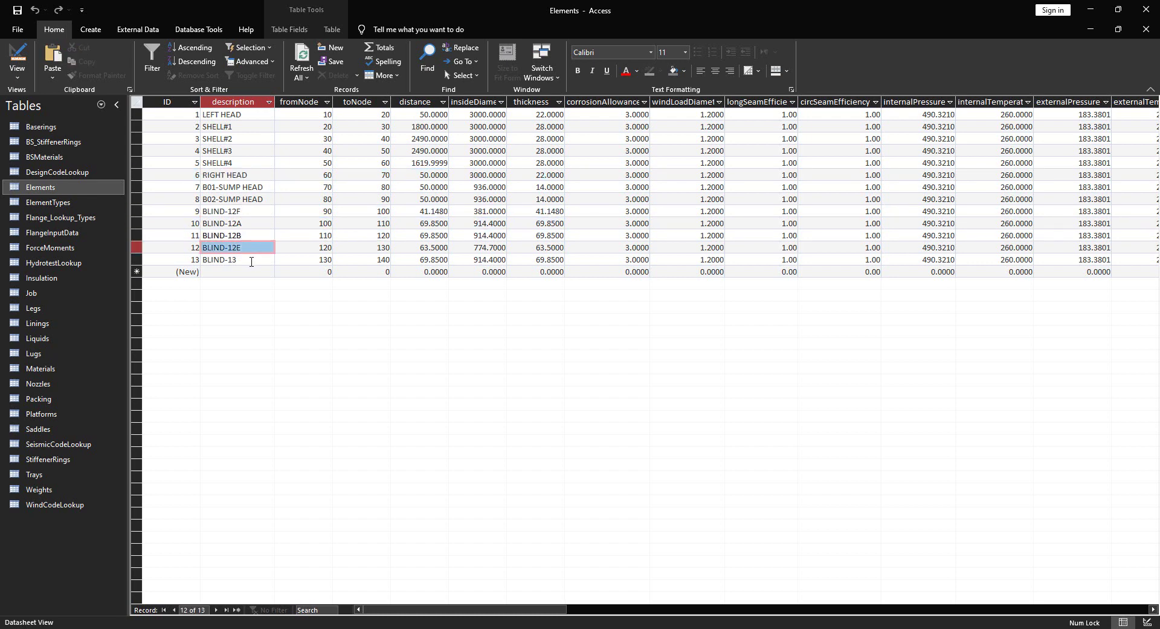
left_click(251, 260)
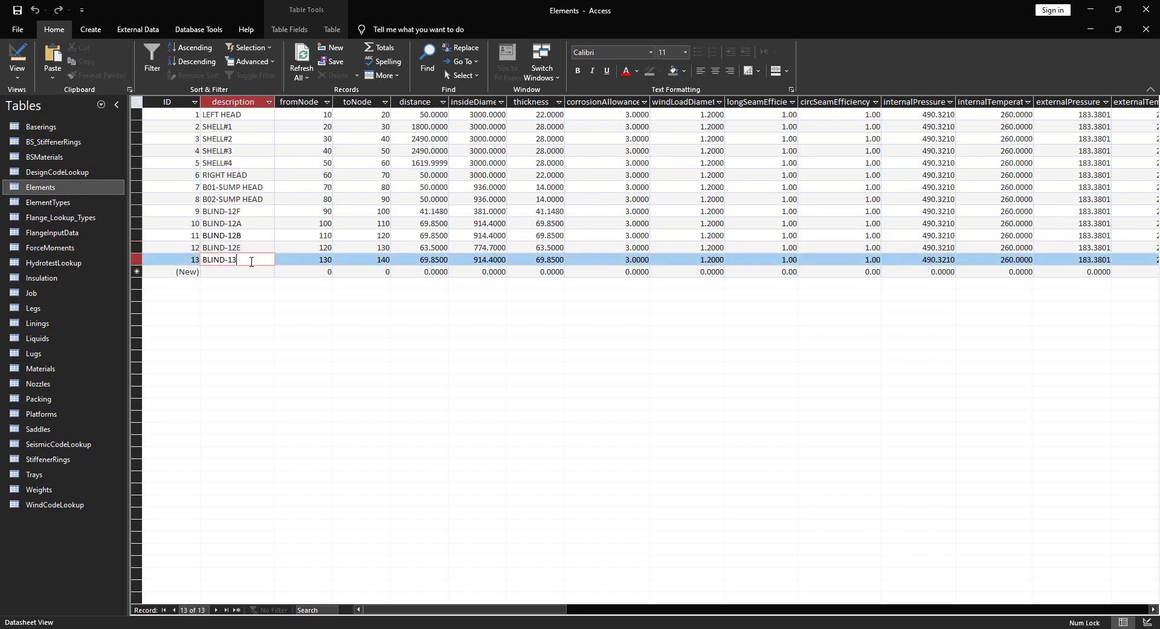
left_click(252, 175)
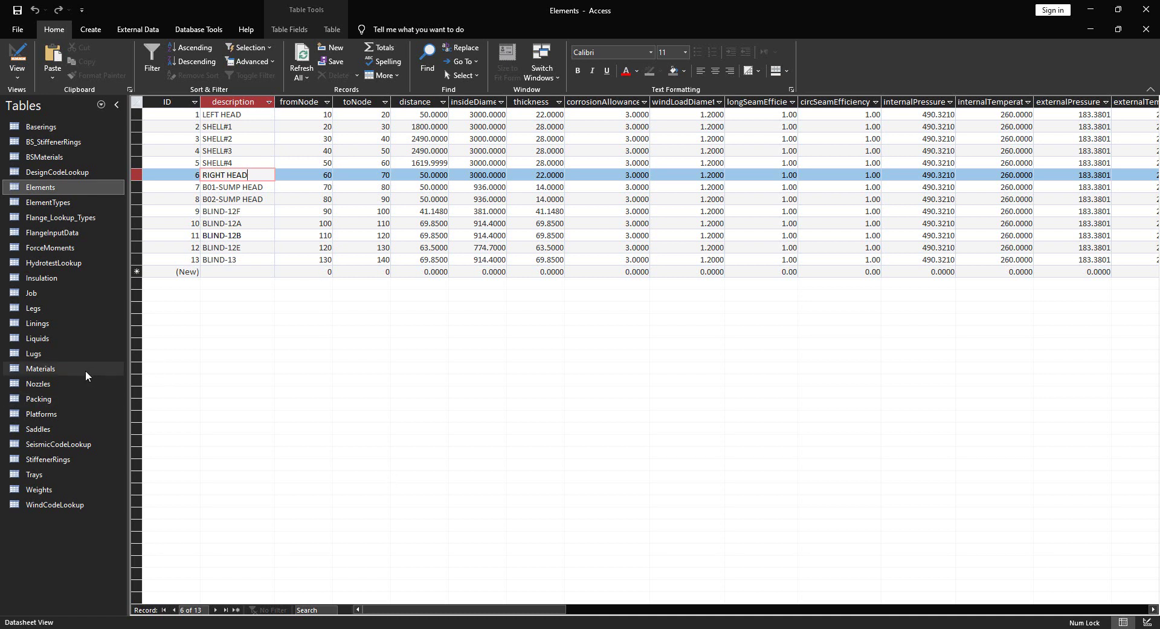
- Open the Nozzles table, review its records and autofit the nominalDiameter column
double_click(56, 385)
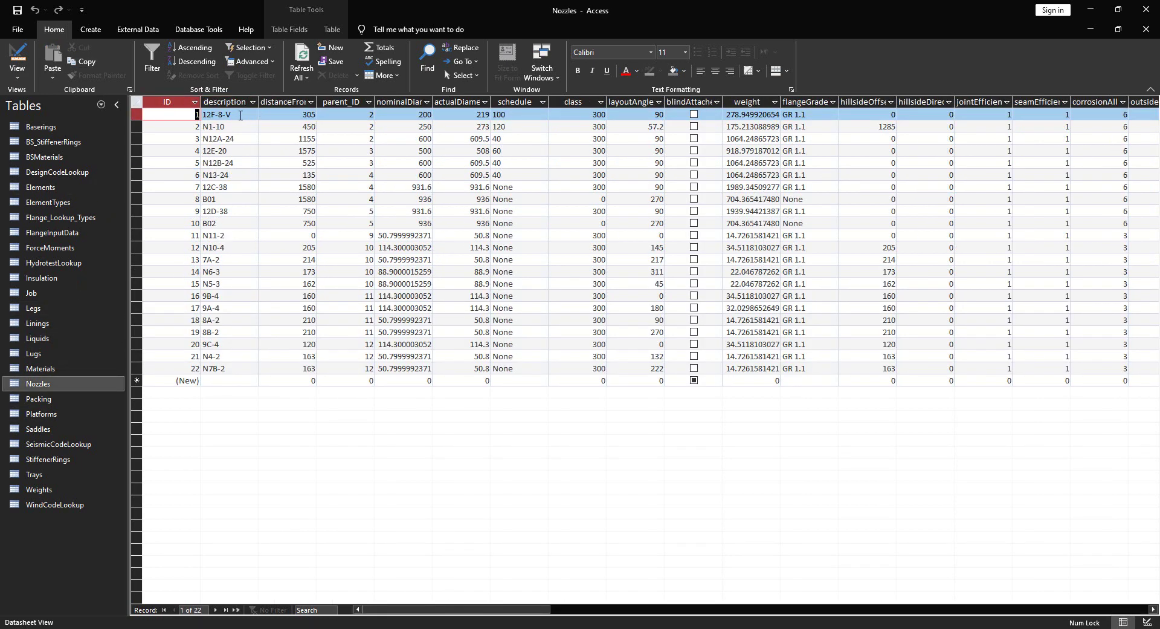
left_click(238, 115)
left_click(234, 138)
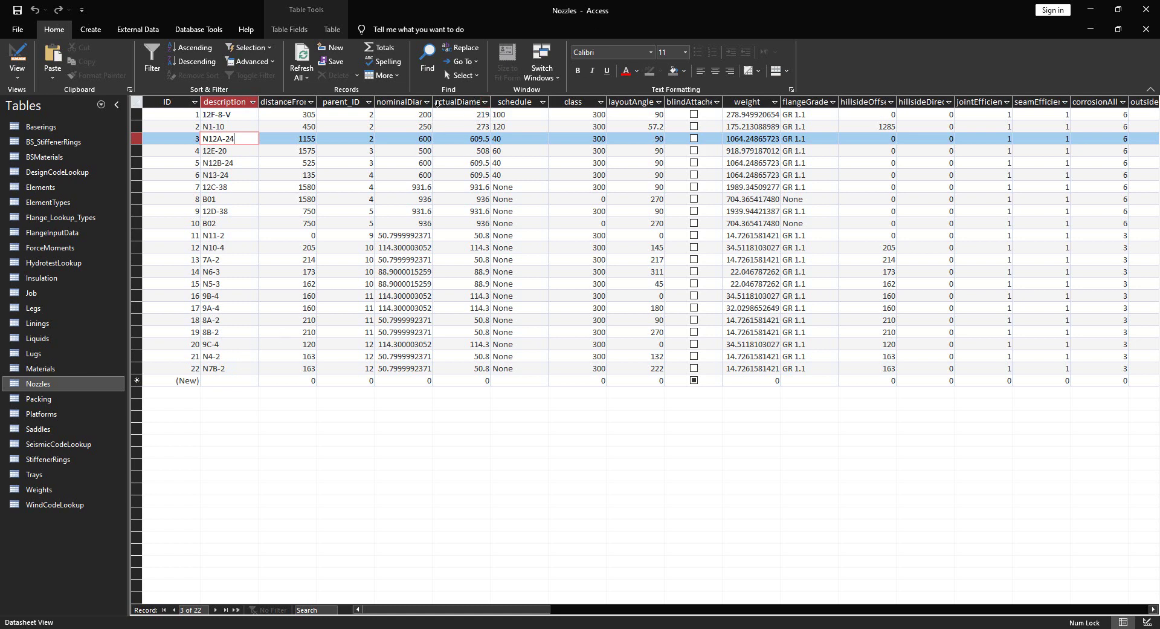
double_click(433, 101)
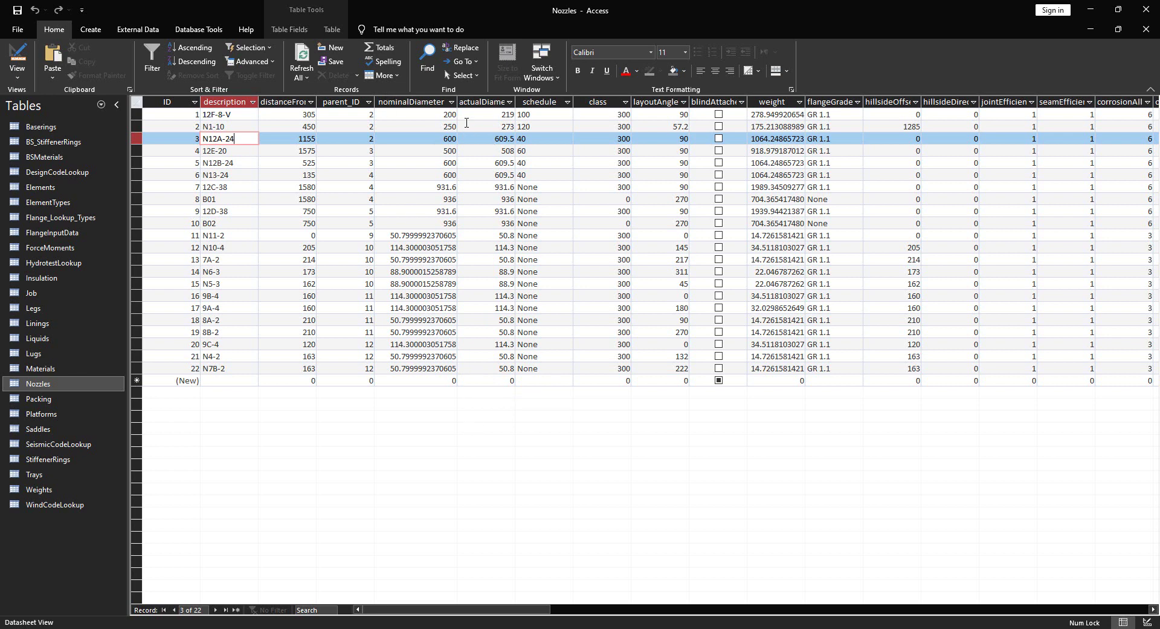
double_click(446, 113)
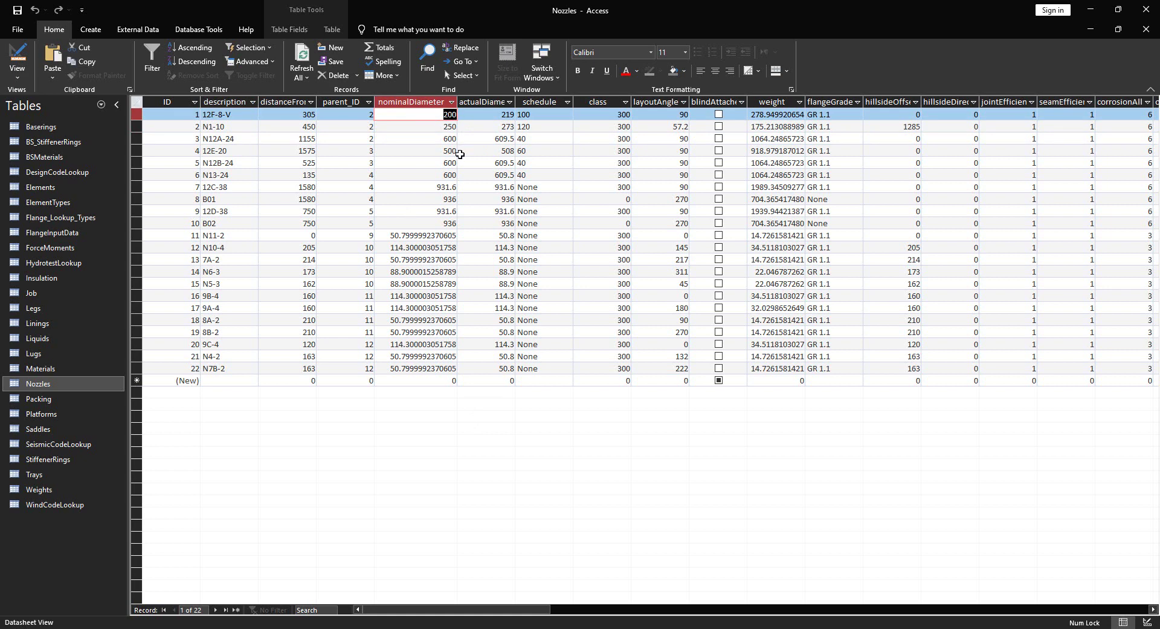
- Enter diameters 8, 10, 24, 20, 24 and 24 for the first six nozzles
type("8")
key("Down")
type("10")
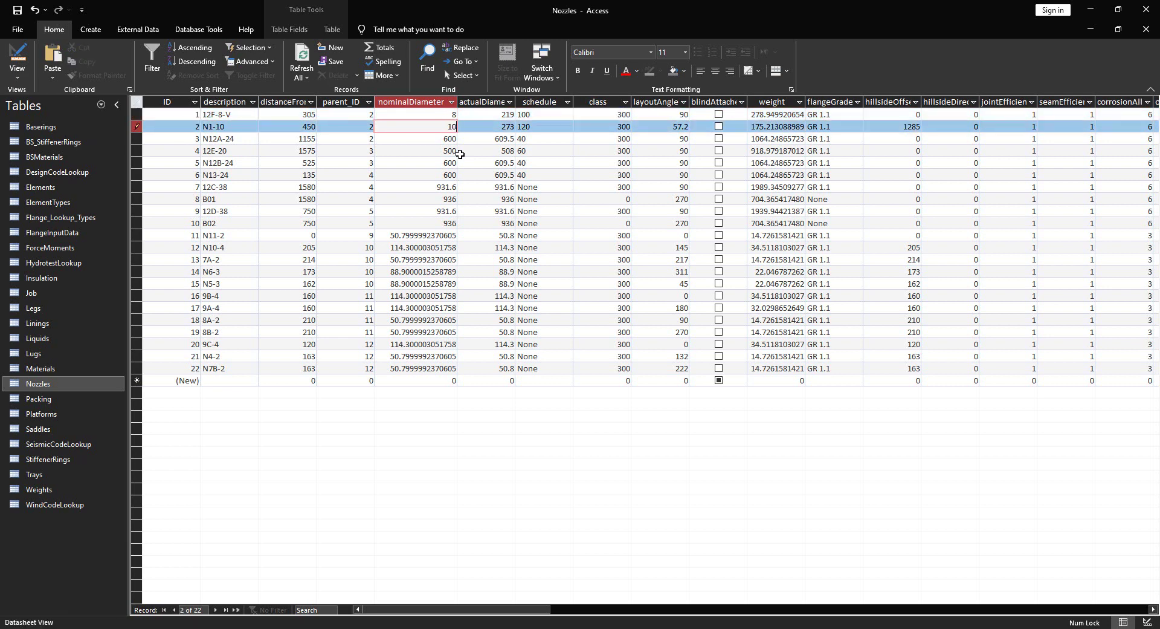
key("Down")
type("24")
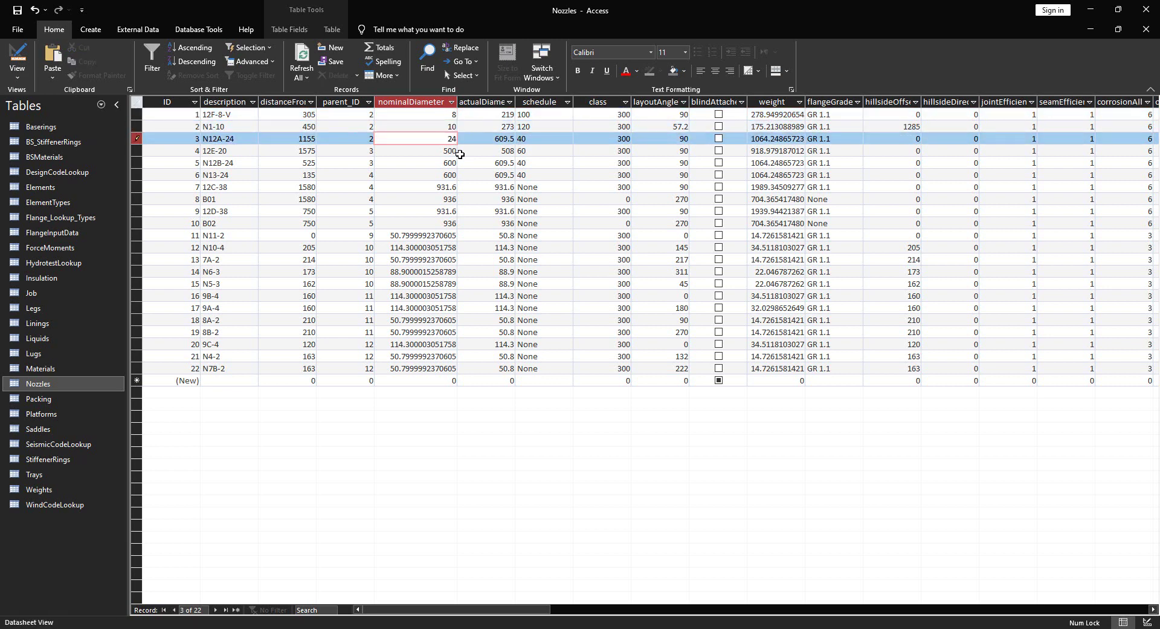
key("Down")
type("20")
key("Down")
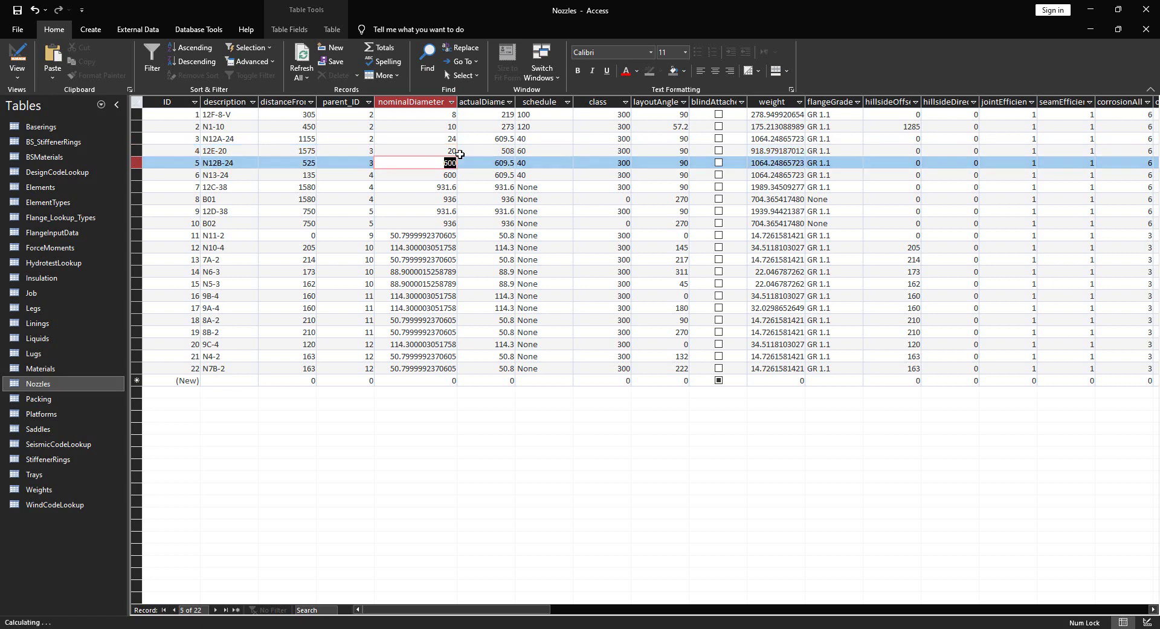
type("24")
key("Down")
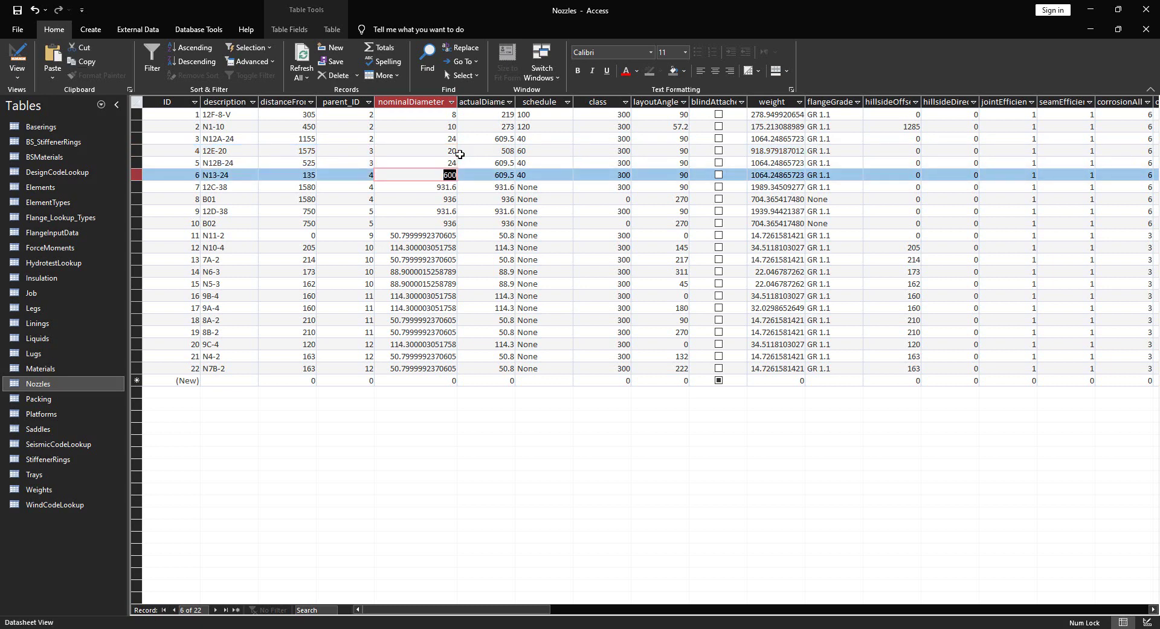
type("24")
key("Down")
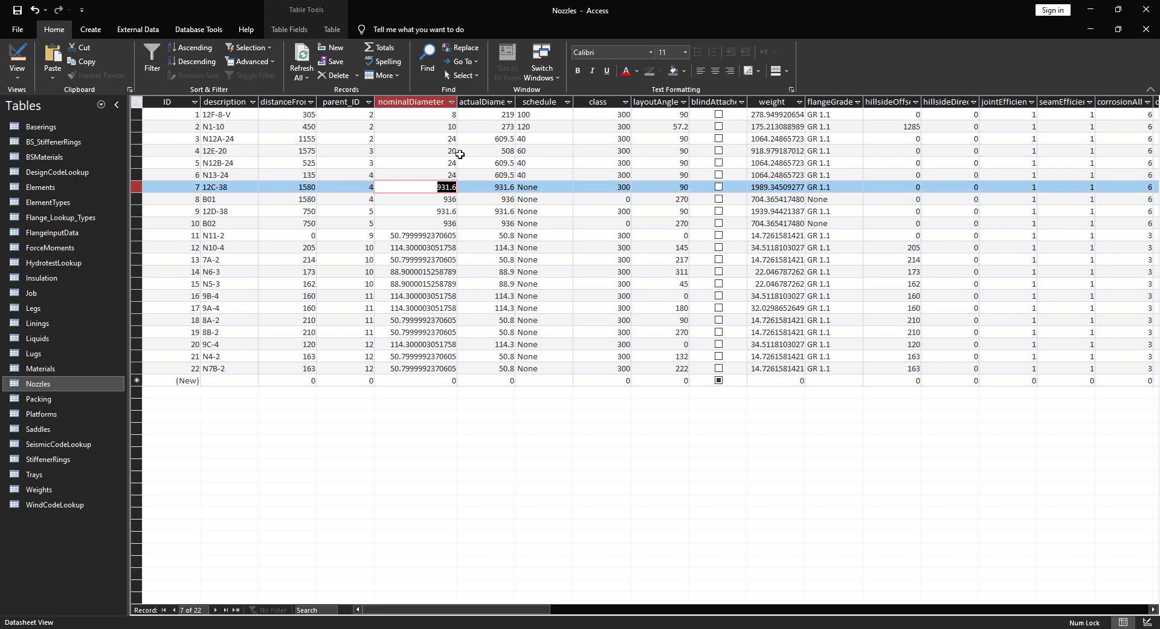
- Set nozzles 12C-38, B01, 12D-38 and B02 to diameter 18
type("18")
key("Down")
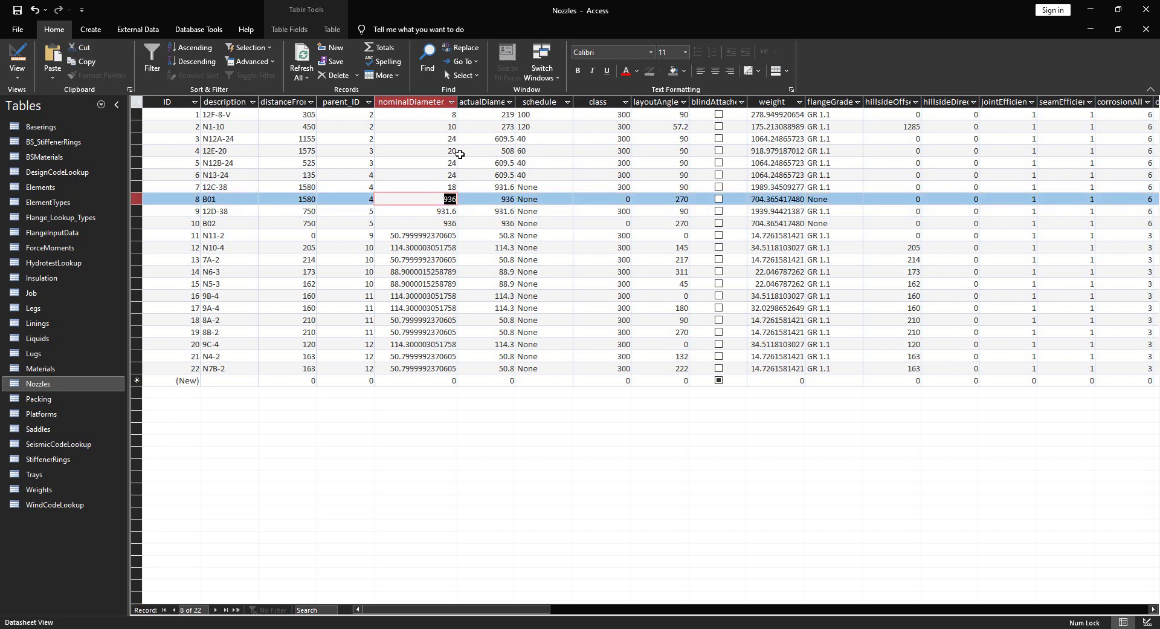
type("18")
key("Down")
type("18")
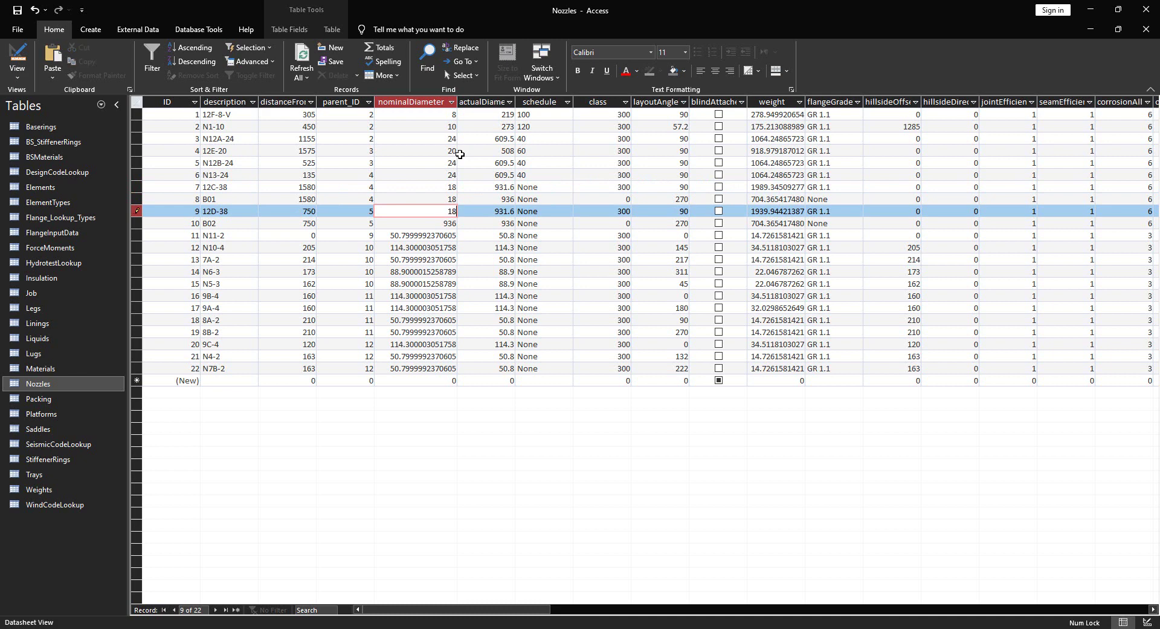
key("Down")
type("18")
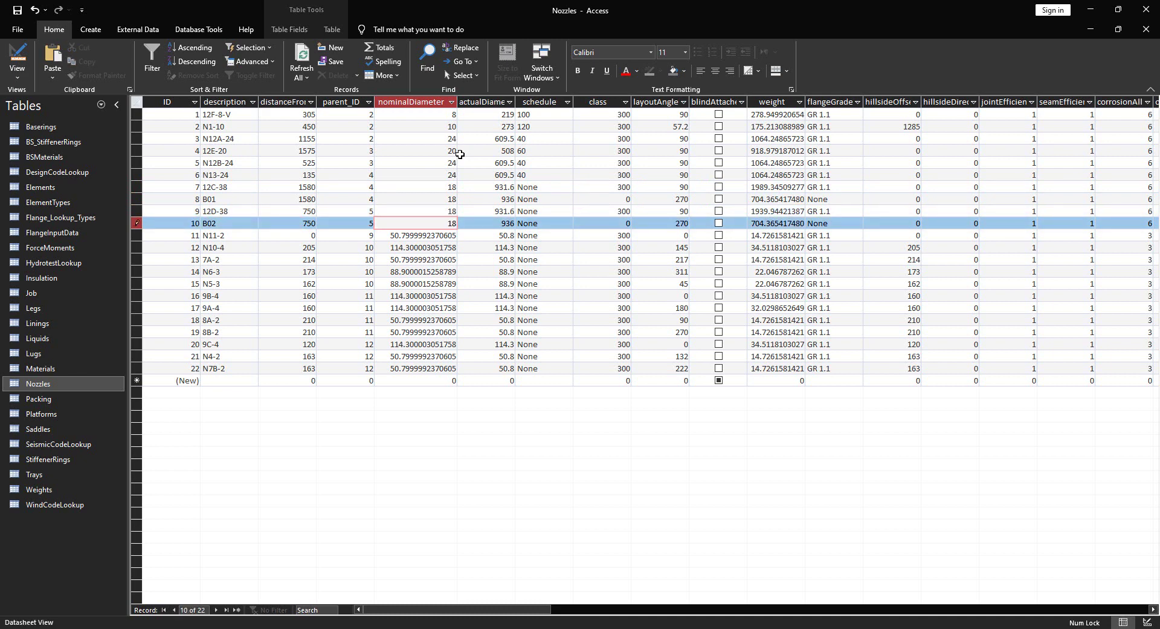
key("Down")
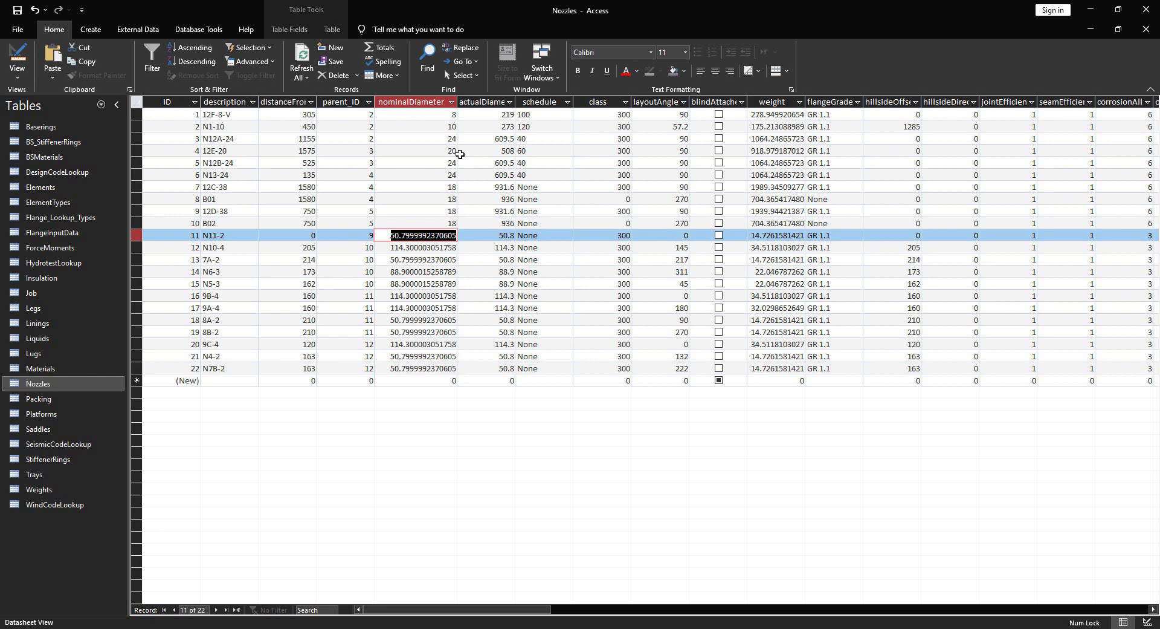
- Set nozzles N11, N10, 7A, N6, N5 and 9B to 2, 4, 2, 3, 3 and 4
type("2")
key("Down")
type("4")
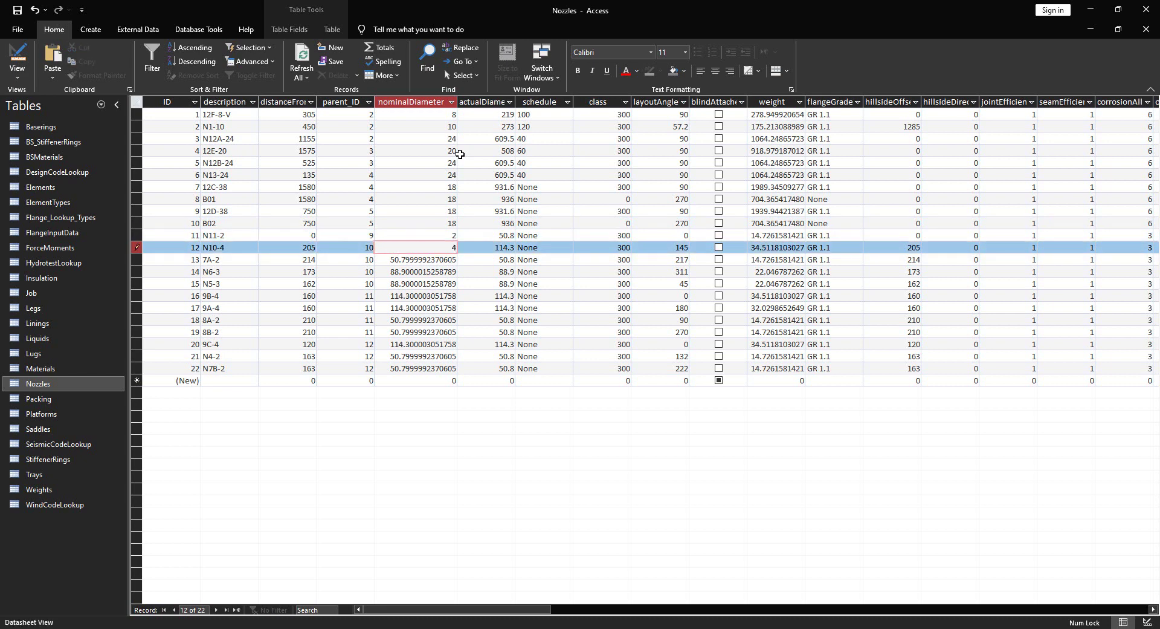
key("Down")
type("2")
key("Down")
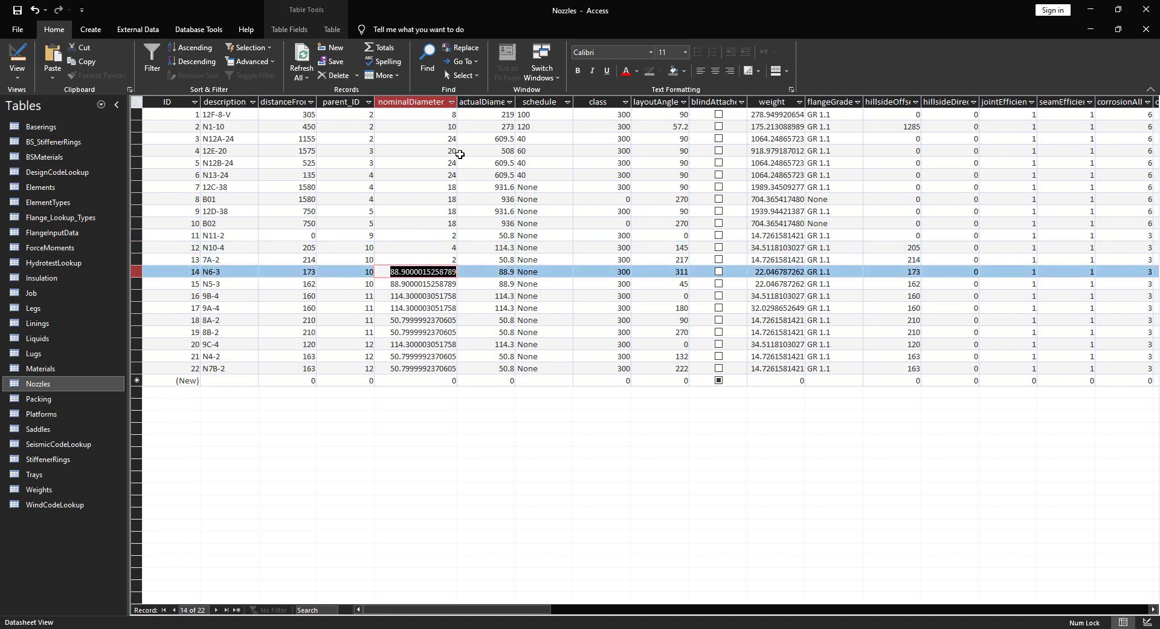
type("3")
key("Down")
type("3")
key("Down")
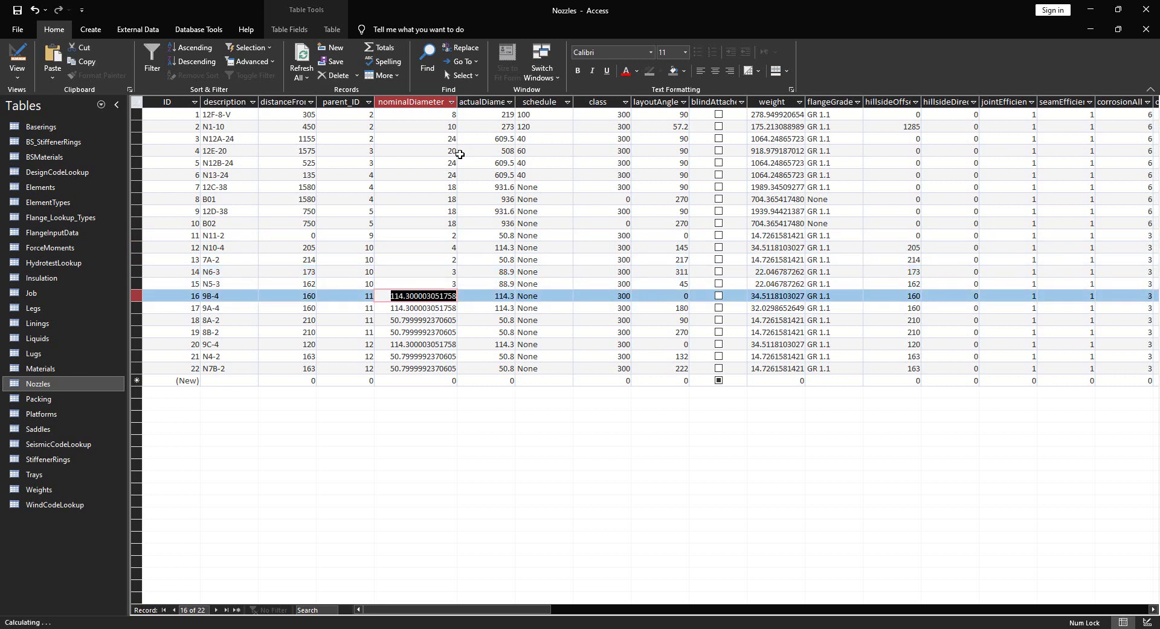
type("4")
key("Down")
- Set nozzles 9A, 8A, 8B, 9C, N4 and N7B to 4, 2, 2, 4, 2 and 2
type("4")
key("Down")
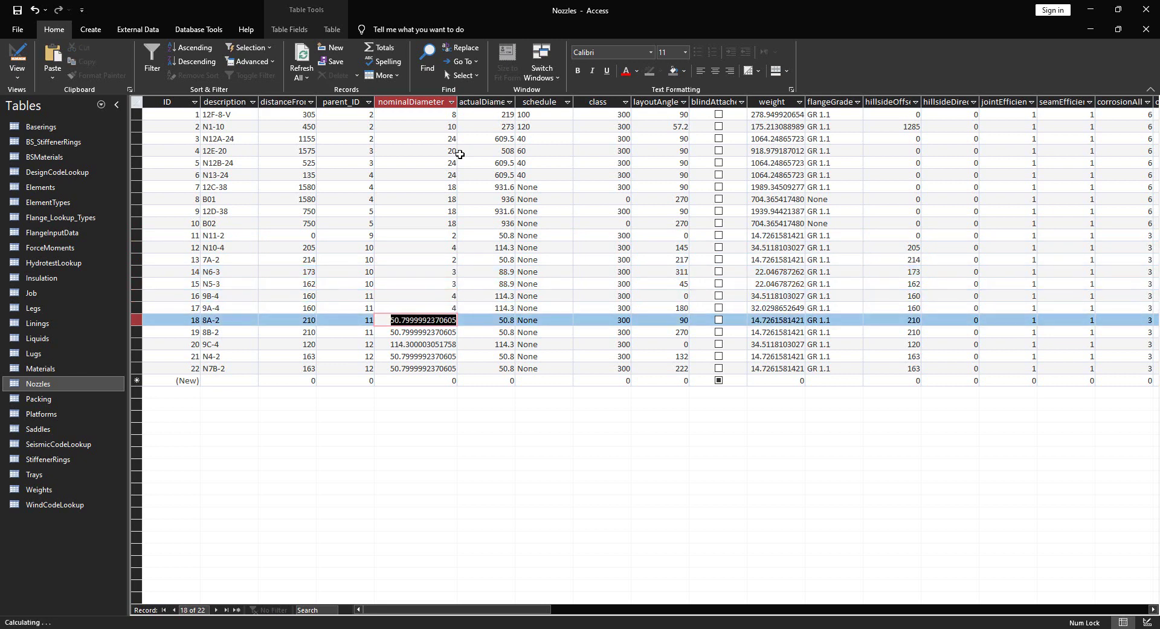
type("2")
key("Down")
type("2")
key("Down")
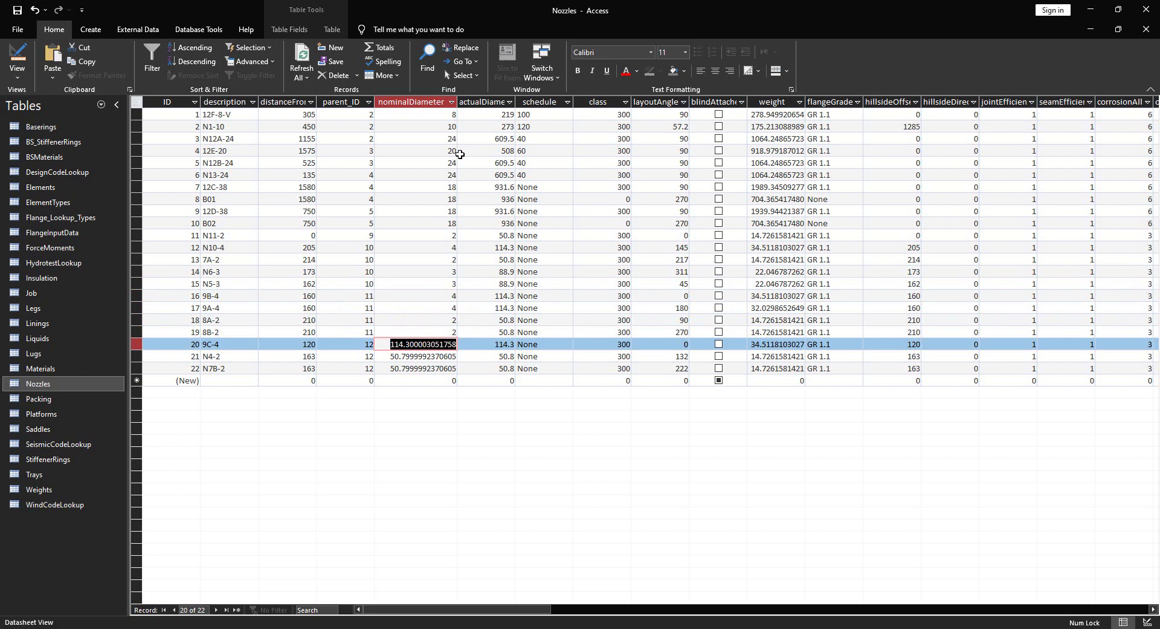
type("4")
key("Down")
type("2")
key("Down")
type("2")
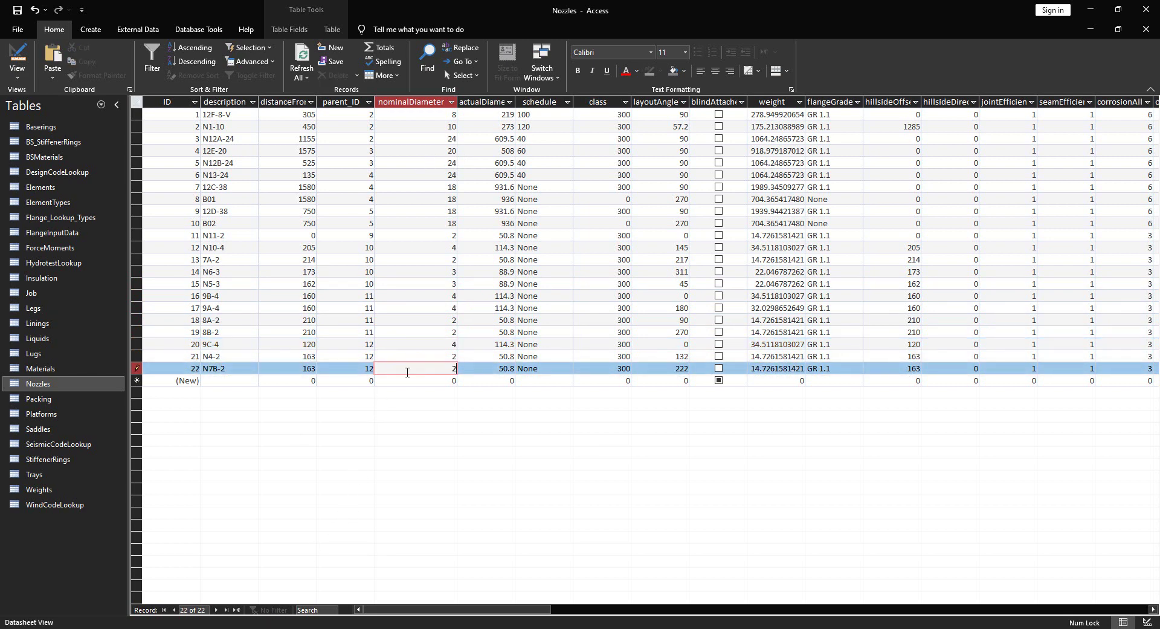
key("Down")
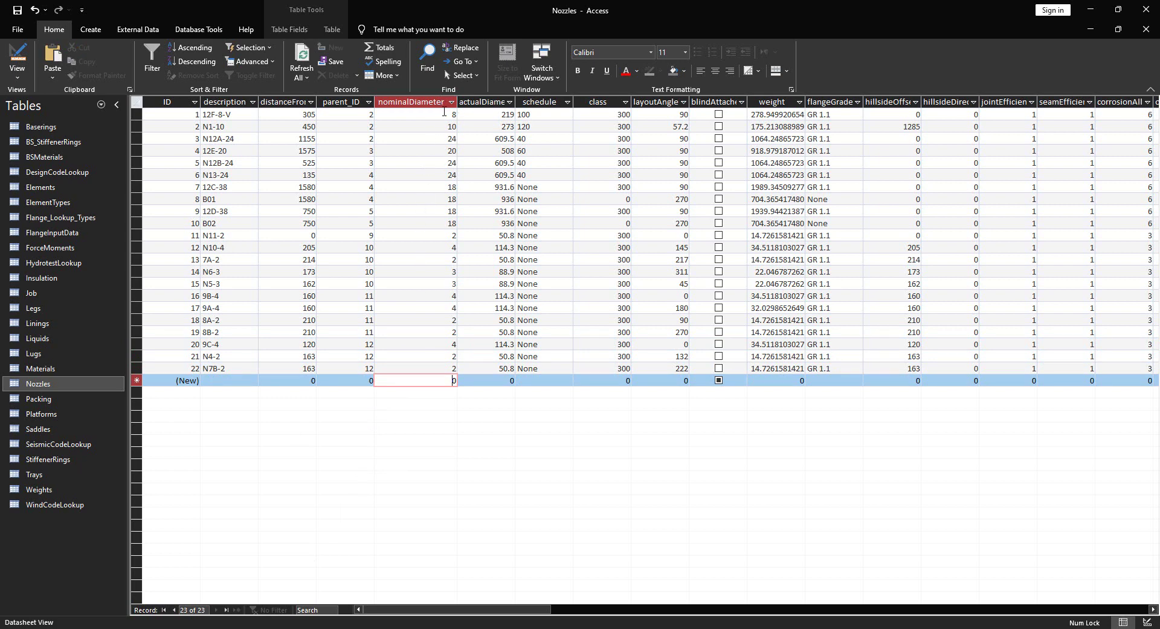
- Close Access, saving the table layout changes
left_click(445, 385)
left_click(1146, 9)
left_click(534, 354)
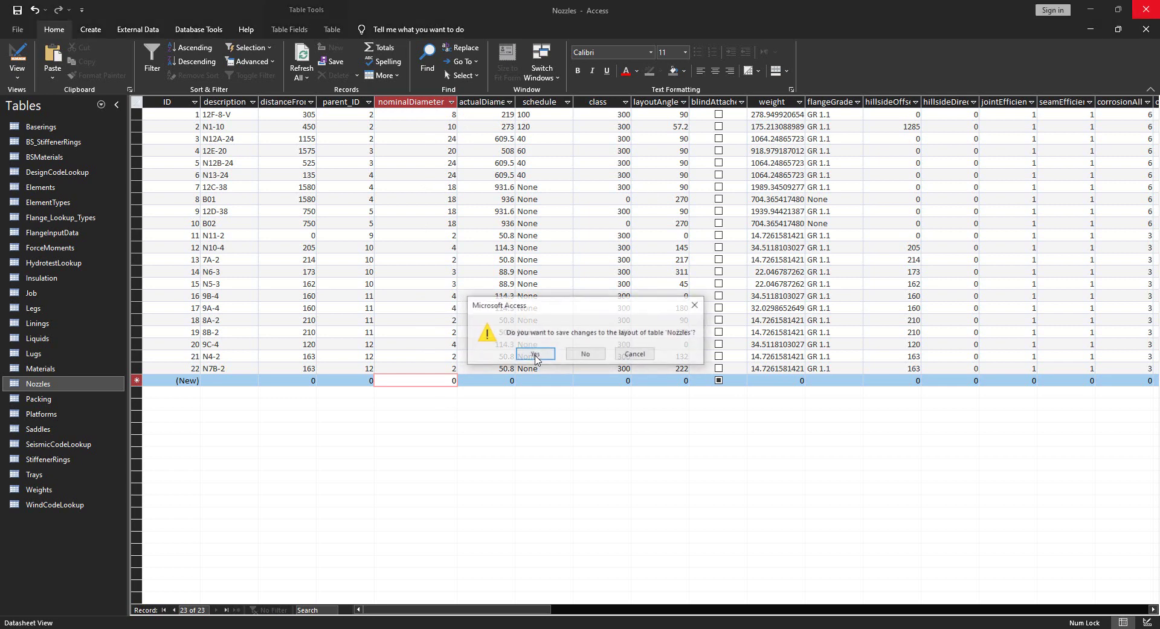
left_click(535, 355)
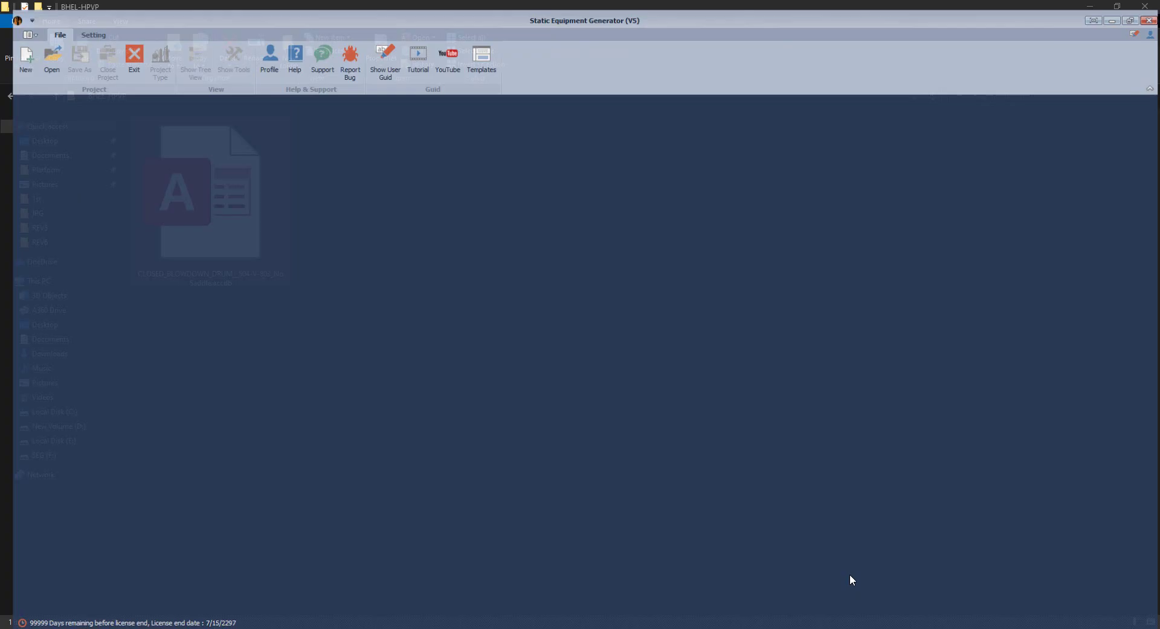
- Start a new project named PV Elite Model with BHEL-HPVP as its workspace folder
left_click(14, 49)
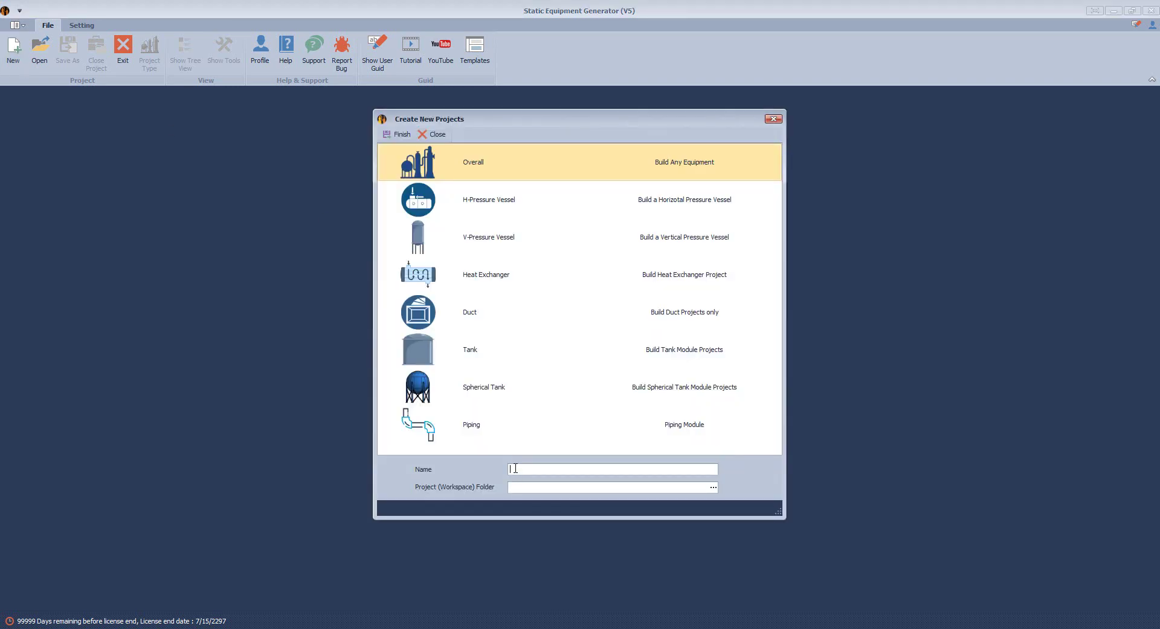
type("Pi")
type(" Elite")
type(" Model")
left_click(714, 489)
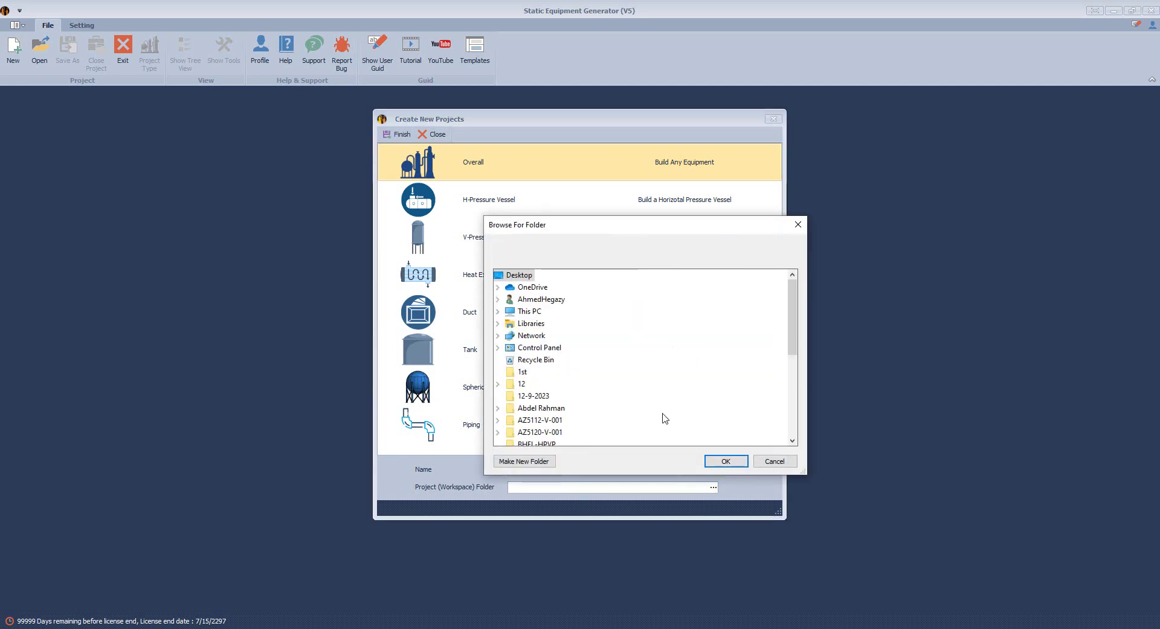
scroll(577, 361, "down", 1)
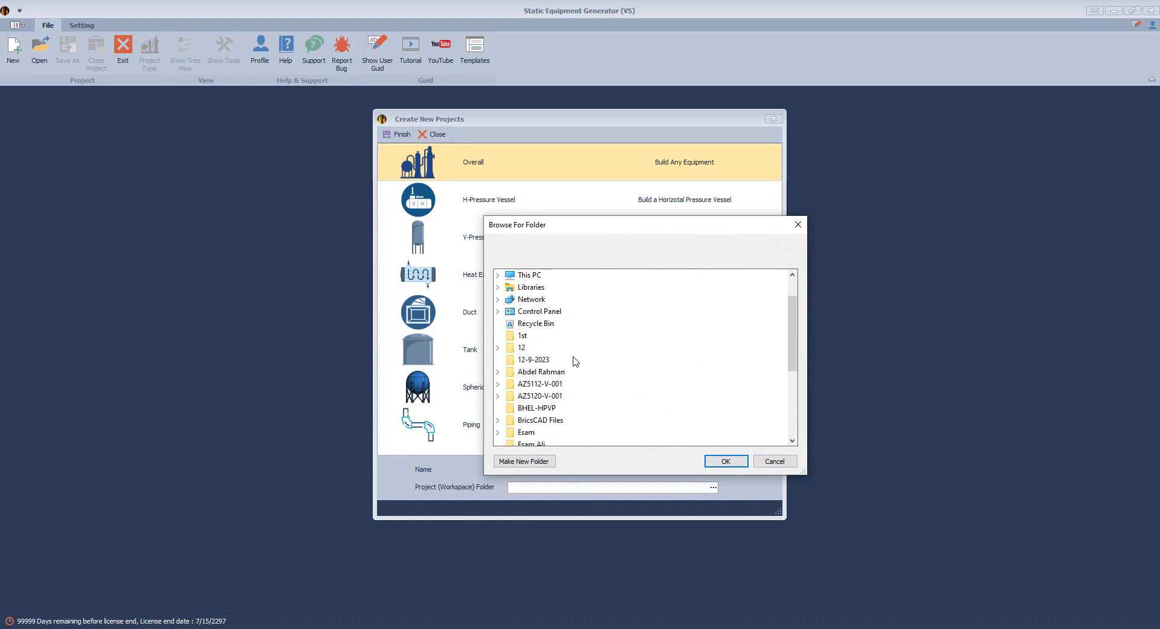
left_click(537, 407)
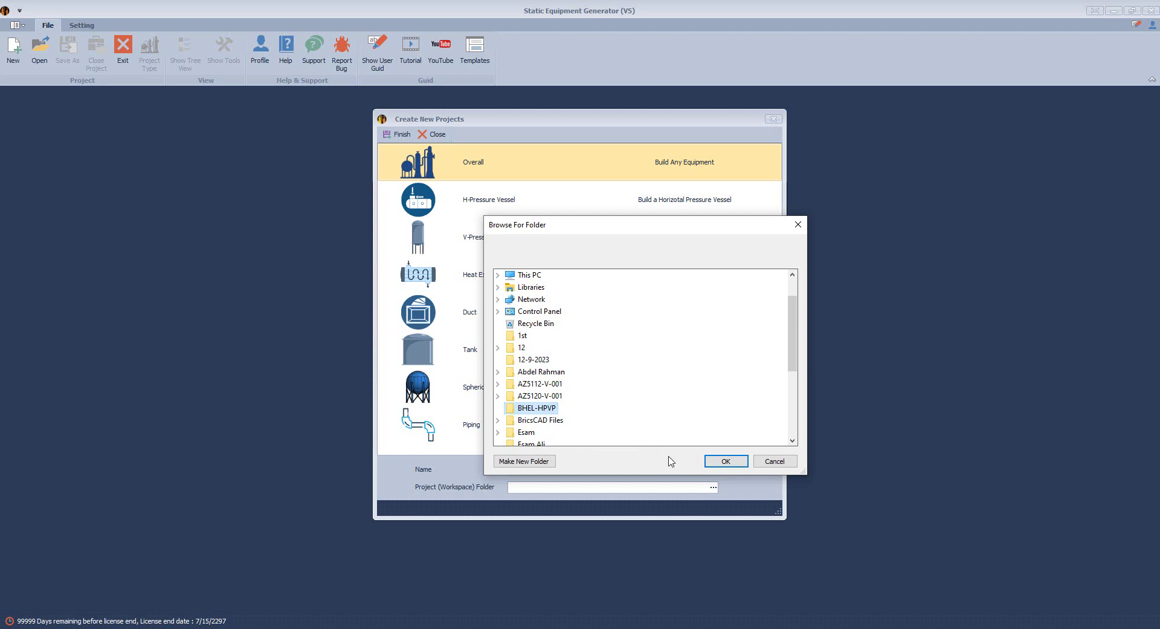
left_click(726, 461)
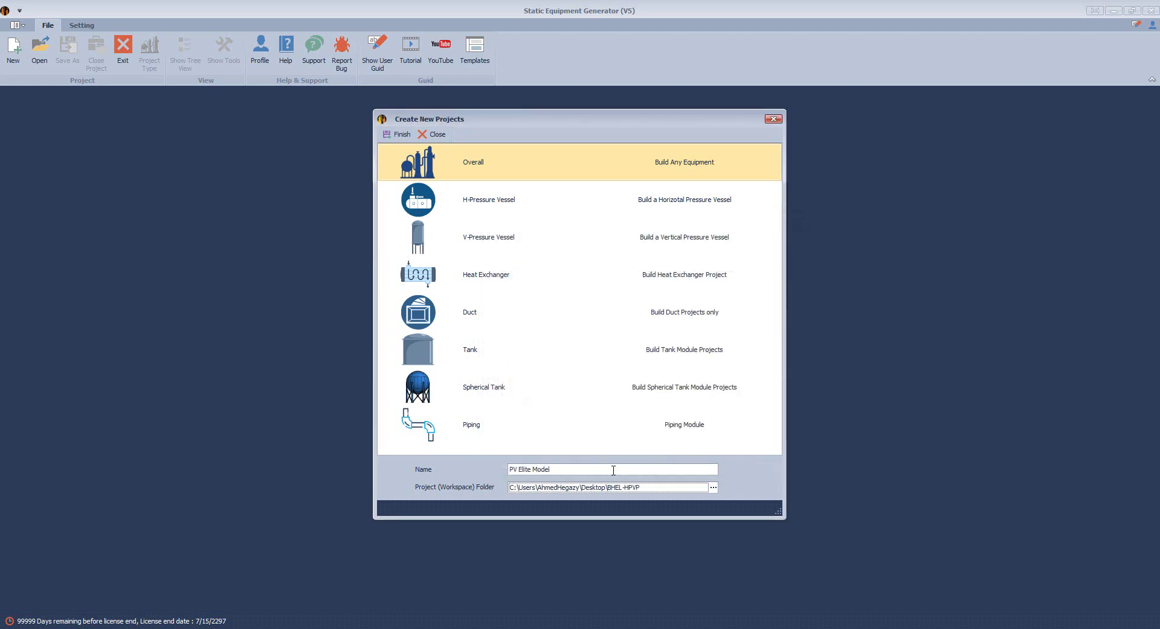
- Change the workspace folder to Desktop and finish creating the project
left_click(714, 486)
scroll(613, 349, "down", 3)
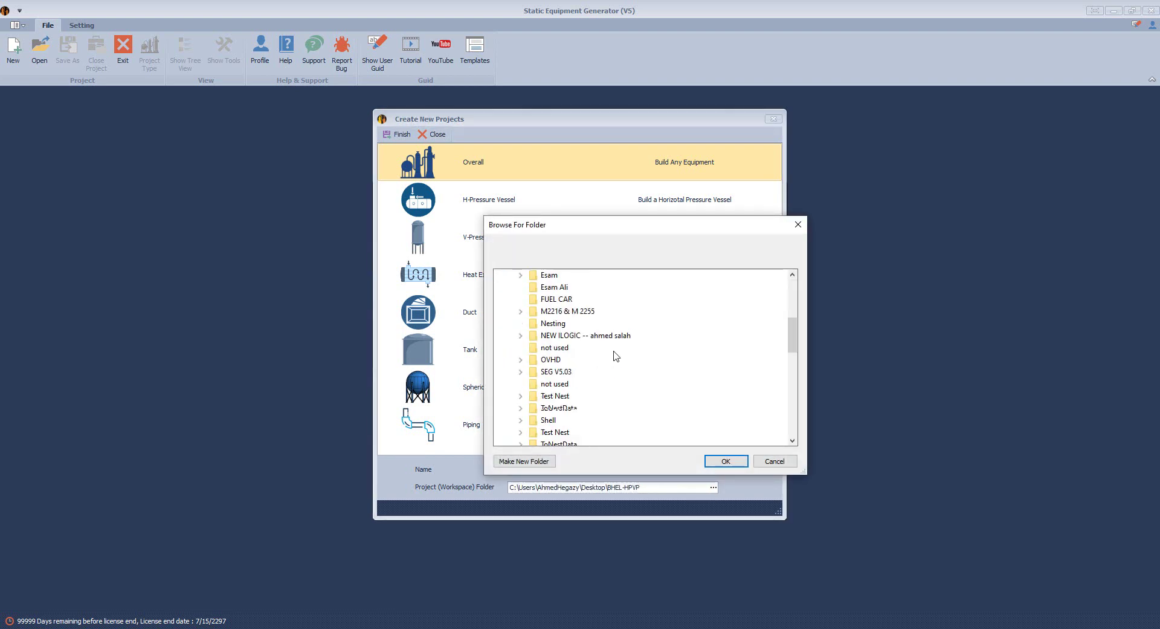
scroll(615, 357, "up", 3)
left_click(498, 311)
left_click(519, 274)
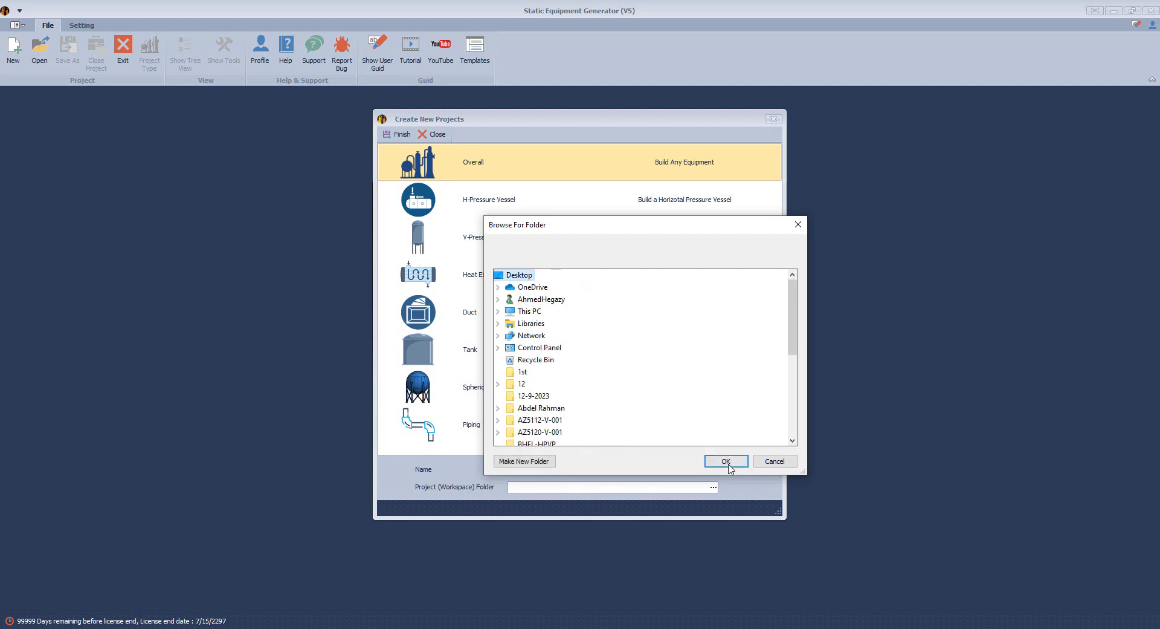
left_click(726, 461)
left_click(400, 137)
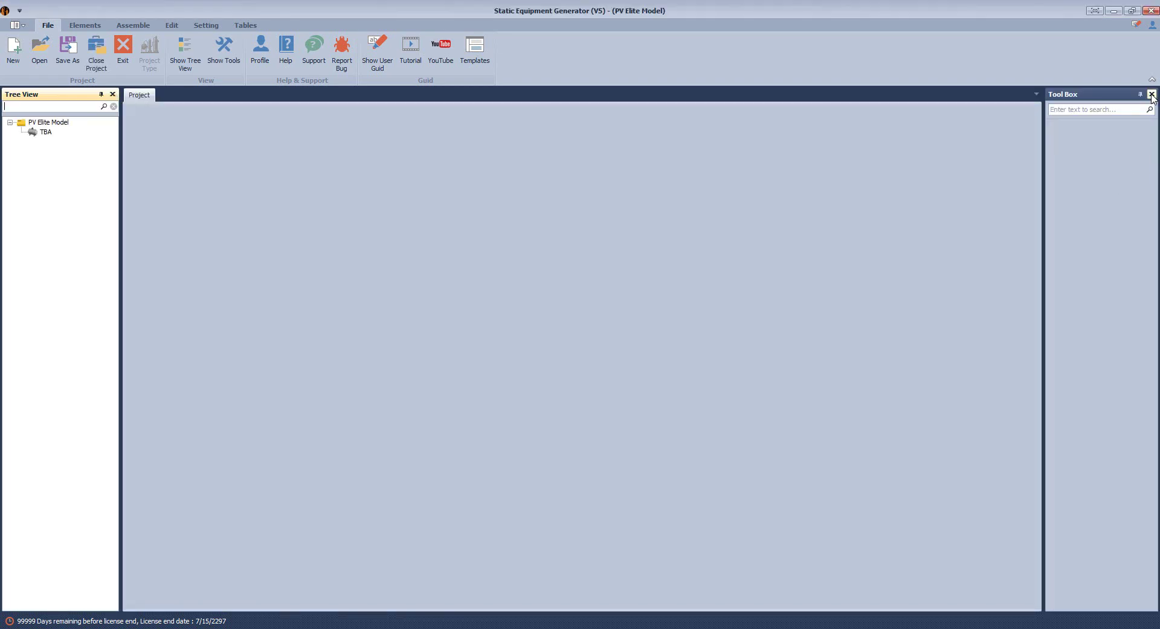
- Close the Tool Box and choose Import Access File (PV Elite) for the TBA vessel
left_click(1153, 95)
left_click(44, 132)
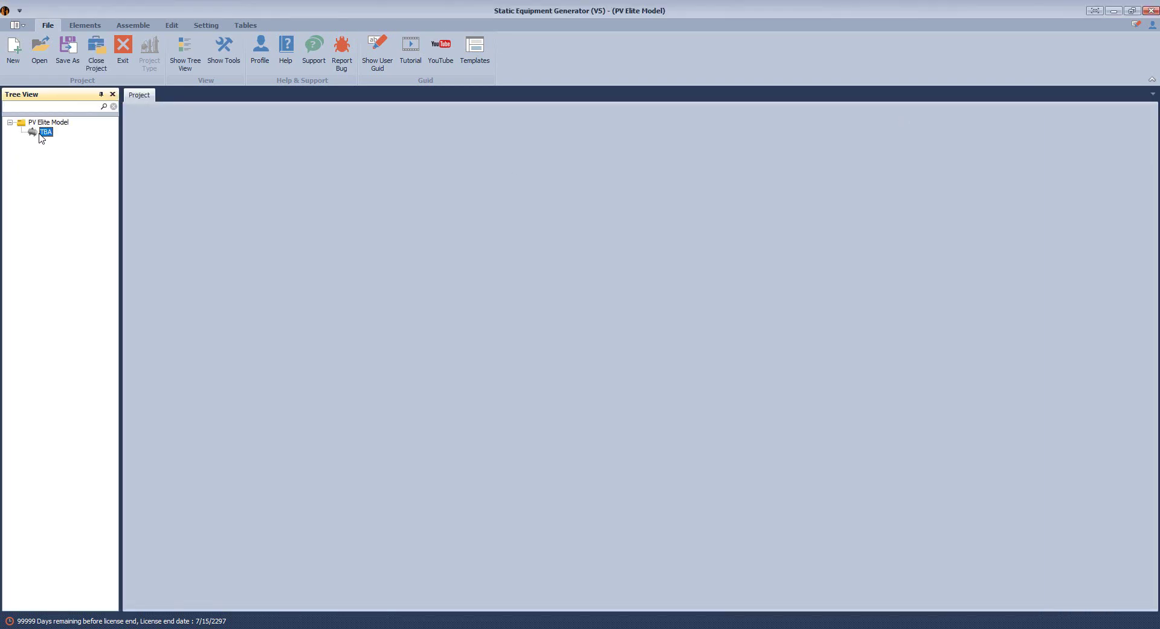
right_click(40, 134)
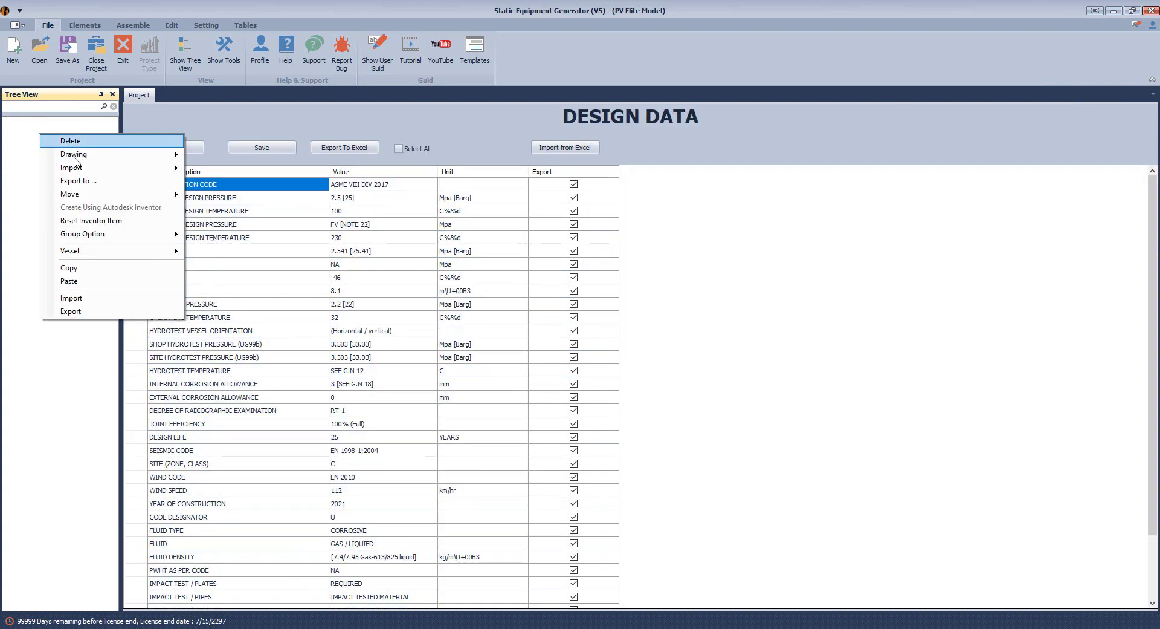
mouse_move(86, 196)
mouse_move(90, 170)
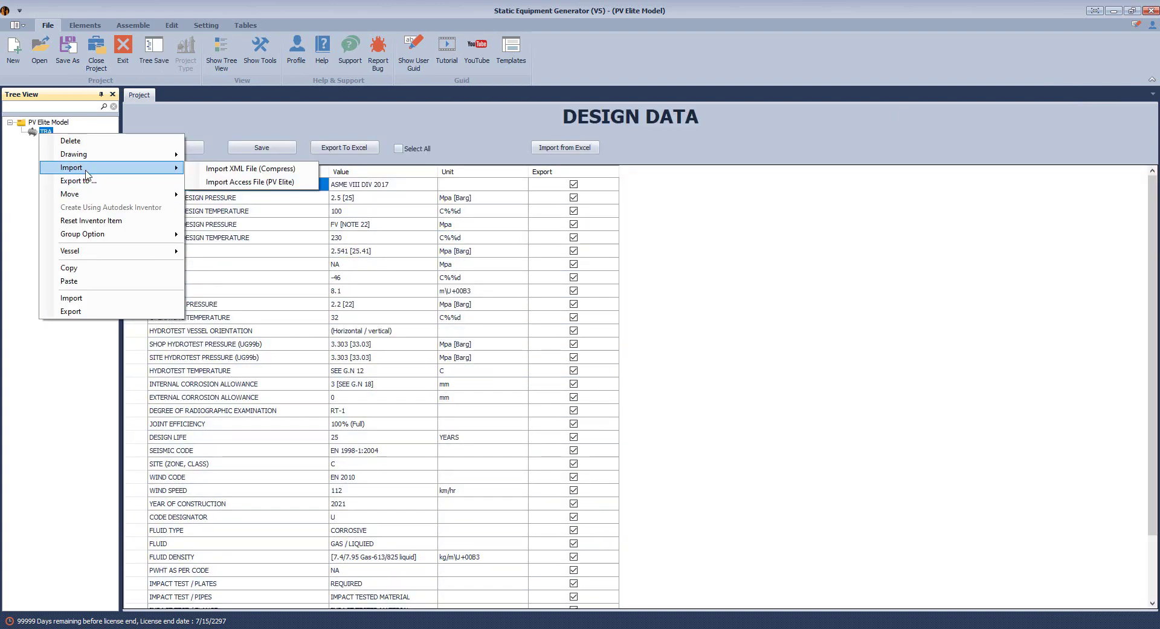
left_click(256, 183)
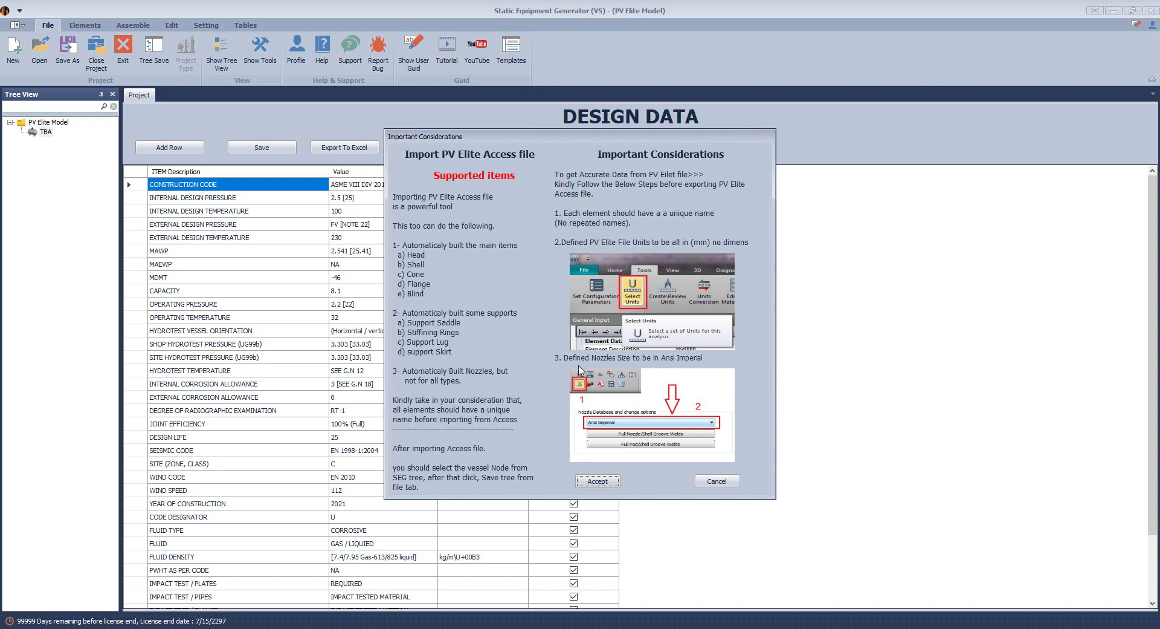
- Accept the considerations and import the blowdown drum .accdb file from BHEL-HPVP
left_click(596, 481)
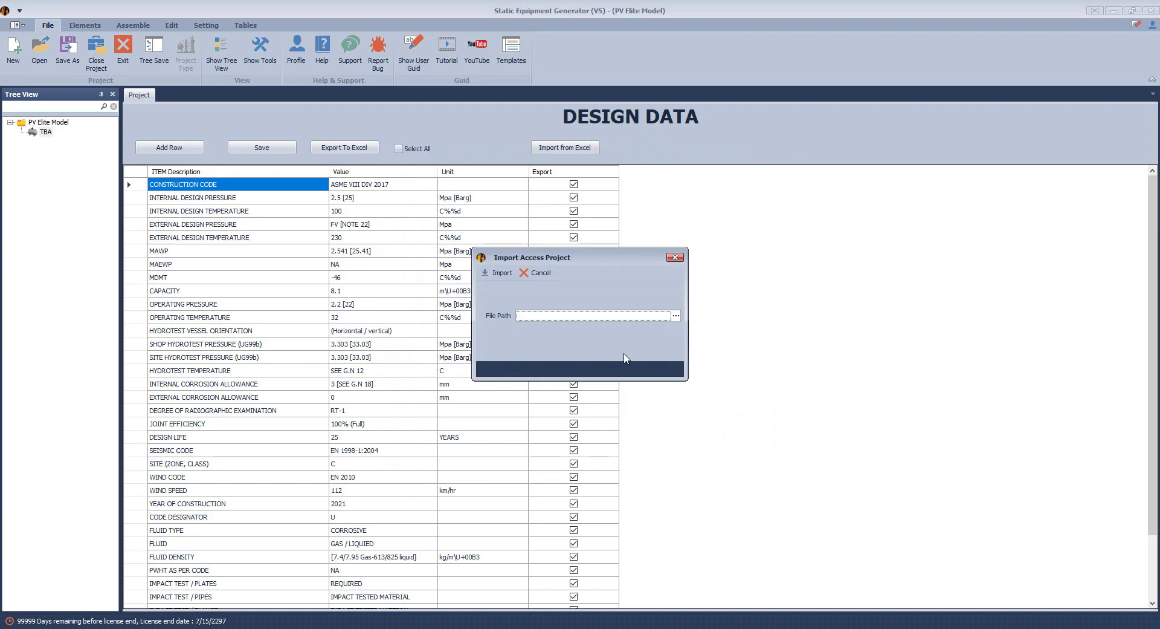
left_click(675, 315)
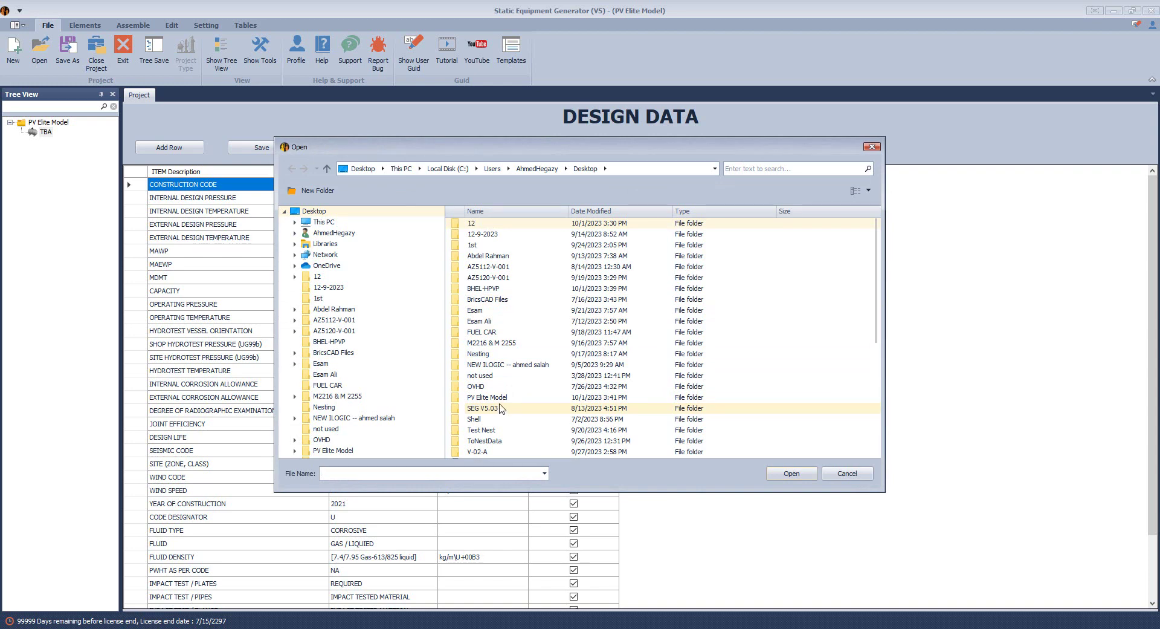
left_click(498, 290)
double_click(484, 288)
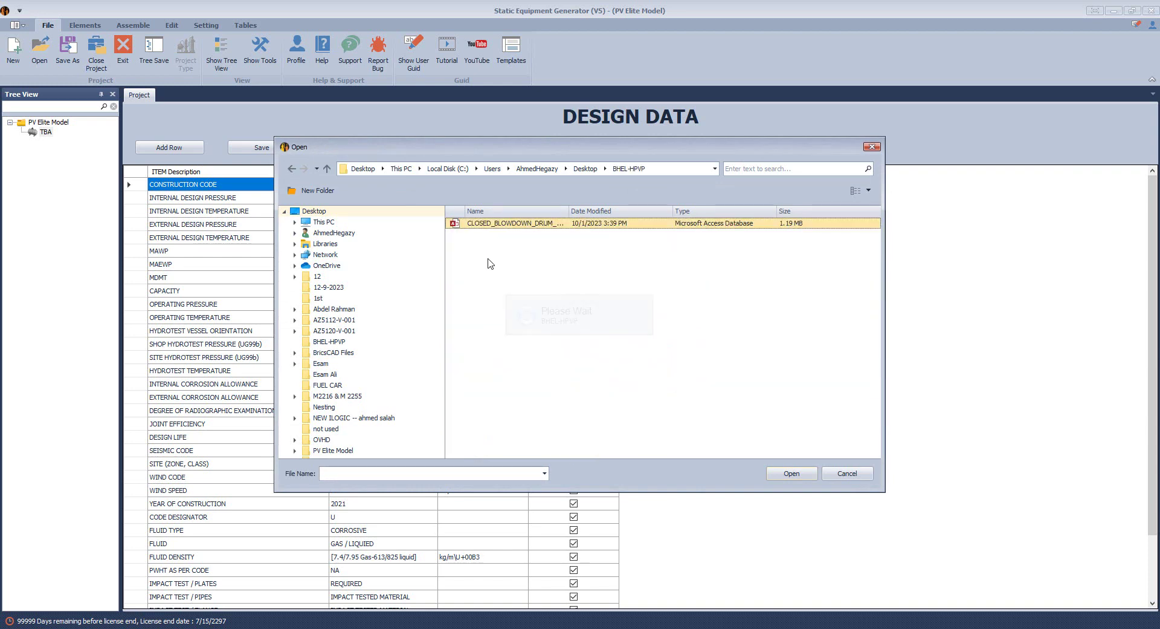
double_click(491, 223)
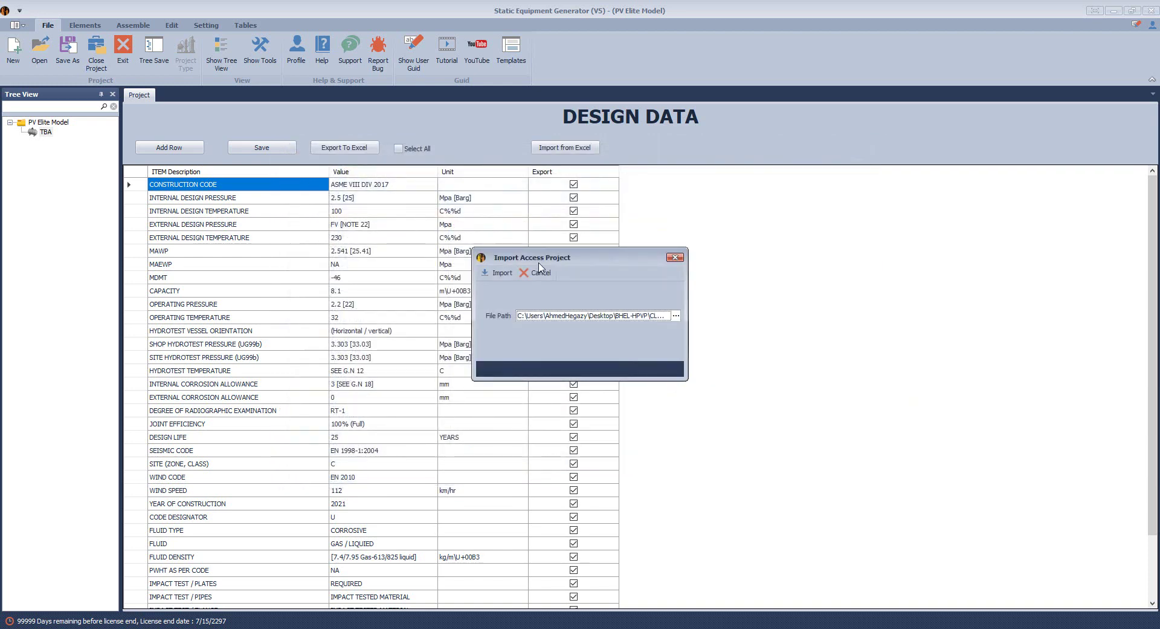
left_click(498, 275)
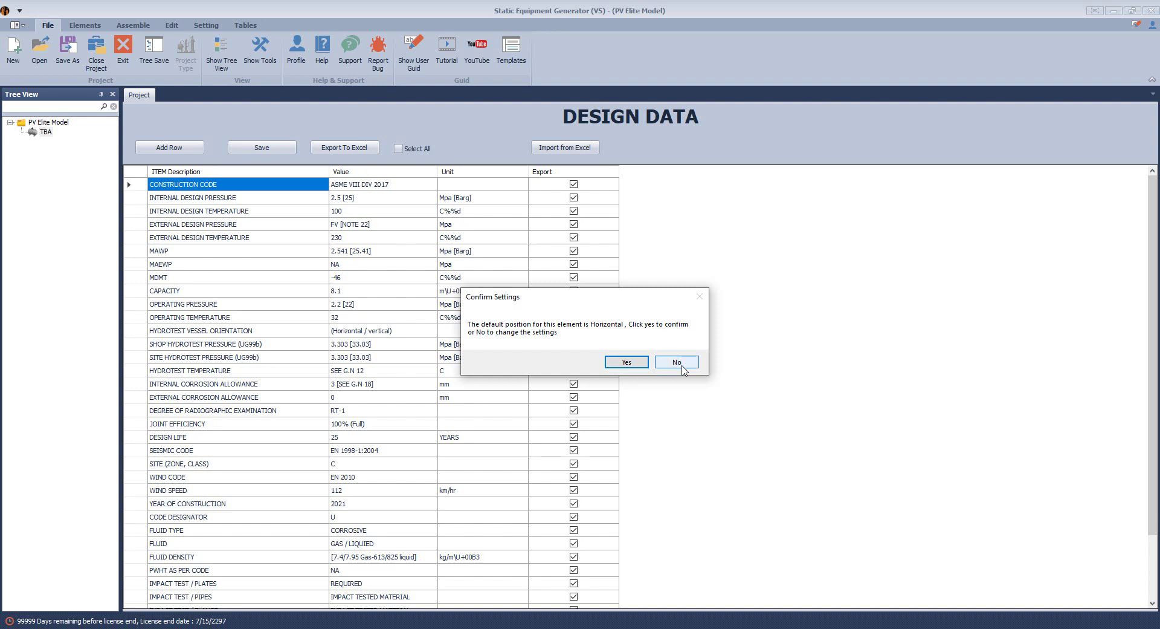
- Keep the horizontal position, set L.W.L. to 0, and save all four shell settings
left_click(626, 362)
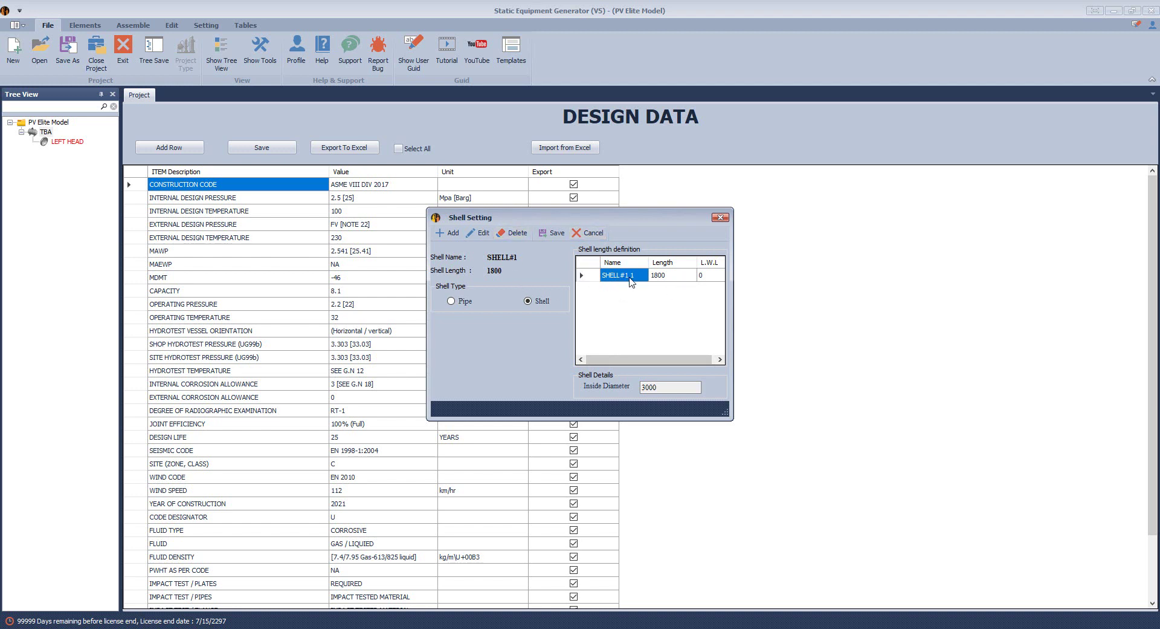
left_click(709, 276)
type("0")
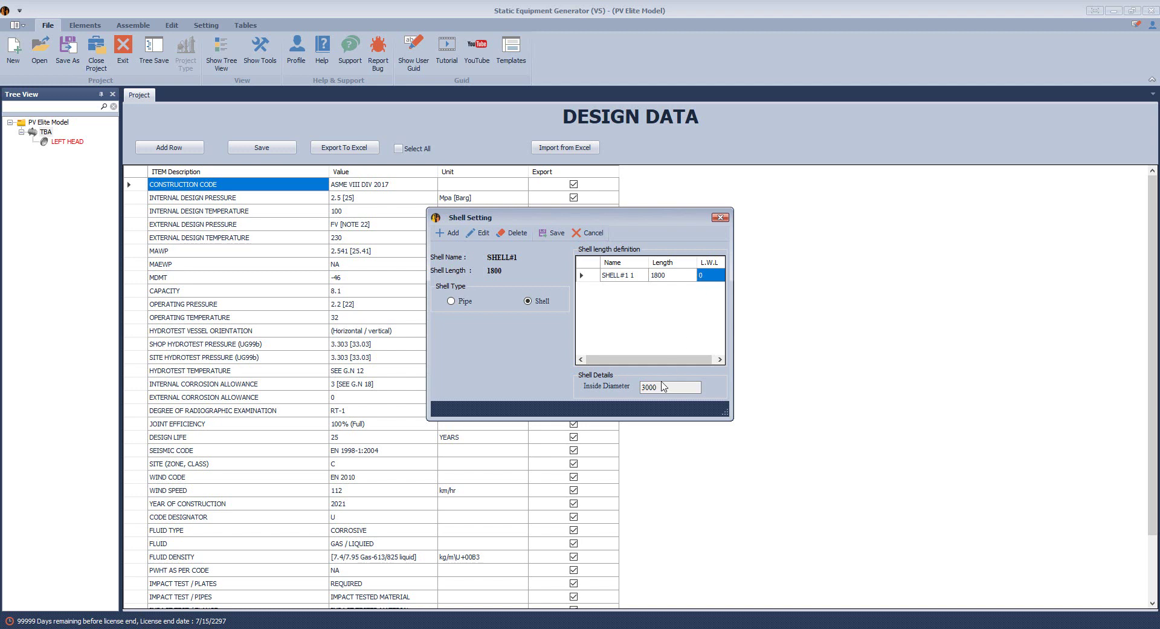
left_click(554, 238)
left_click(555, 235)
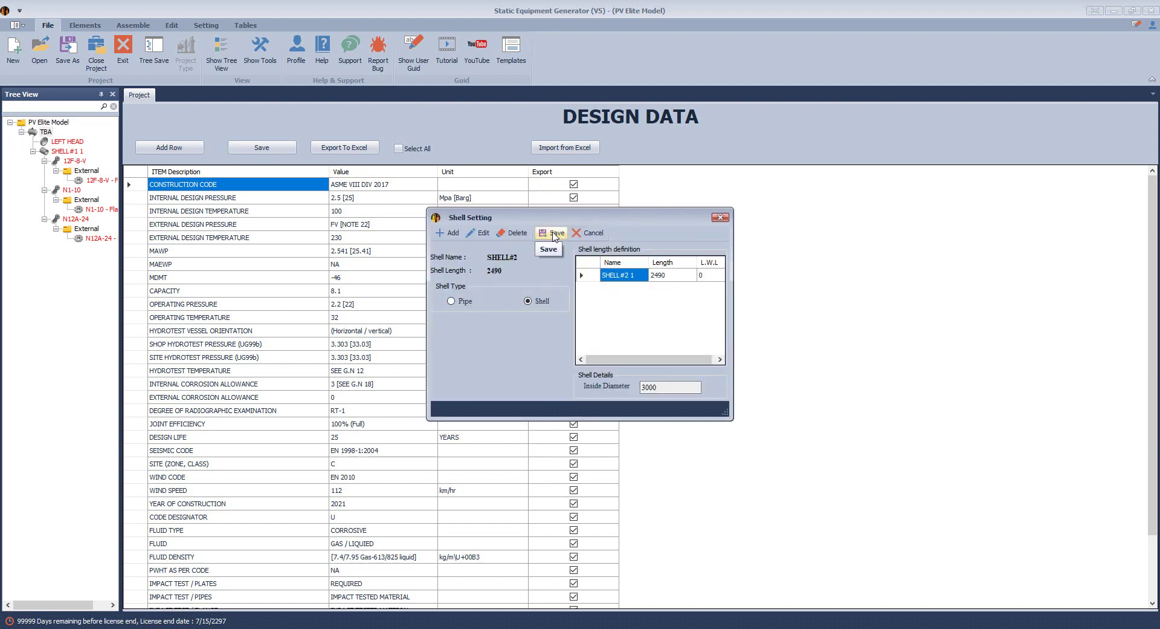
left_click(554, 235)
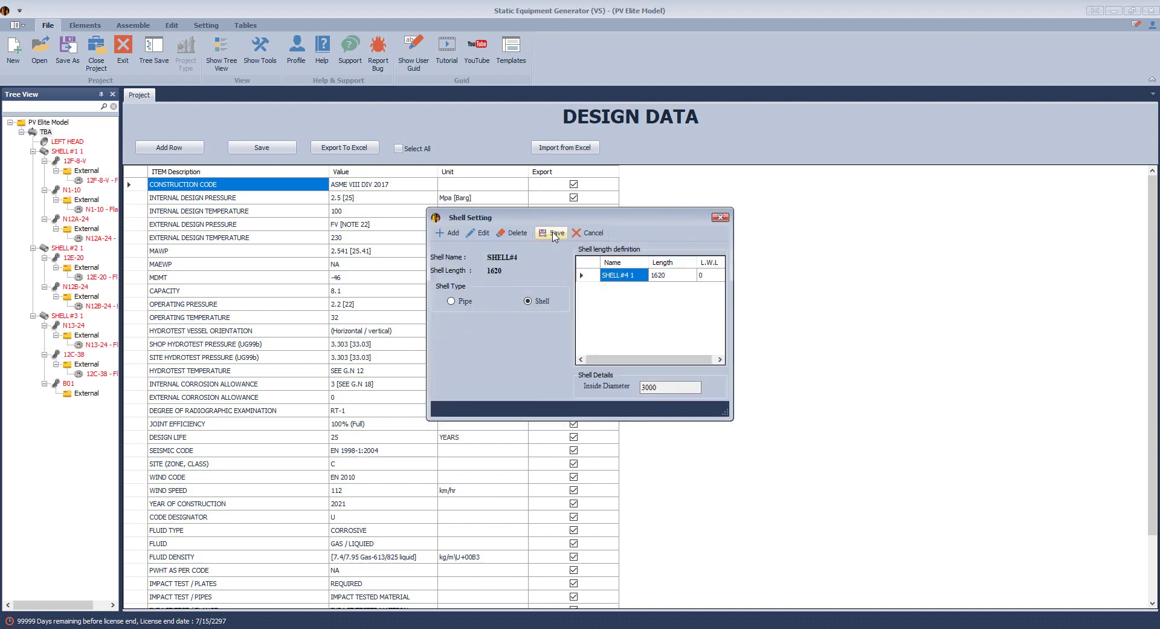
left_click(555, 237)
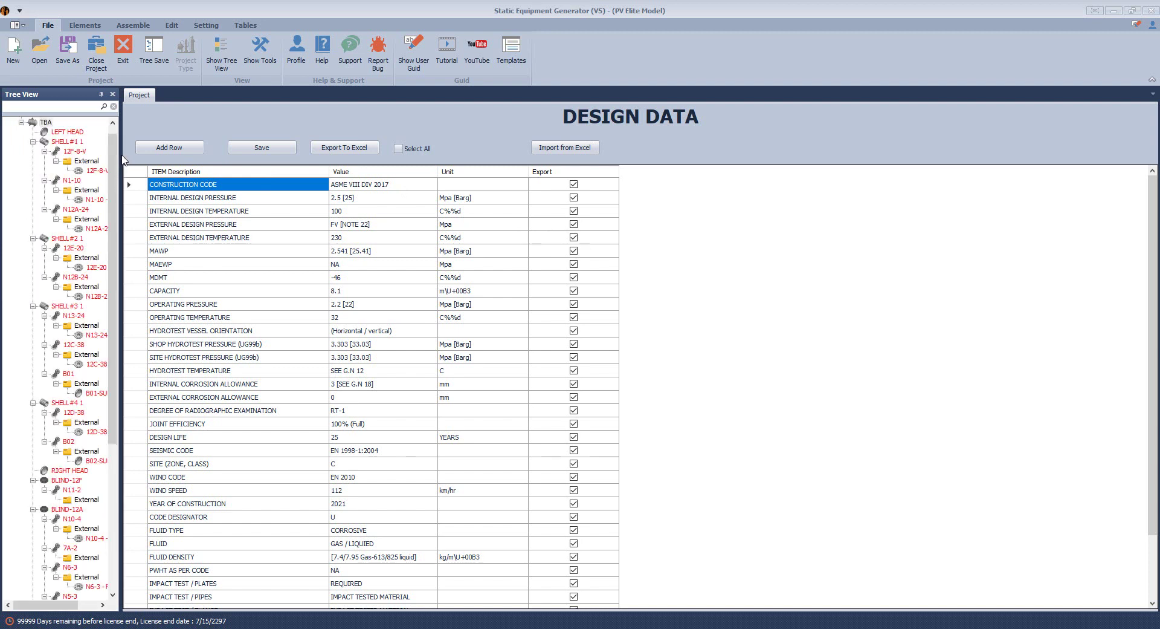
- Widen the Tree View, review LEFT HEAD, SHELL#1 1 and SHELL#2 1, then show the desktop
left_click_drag(121, 190, 192, 190)
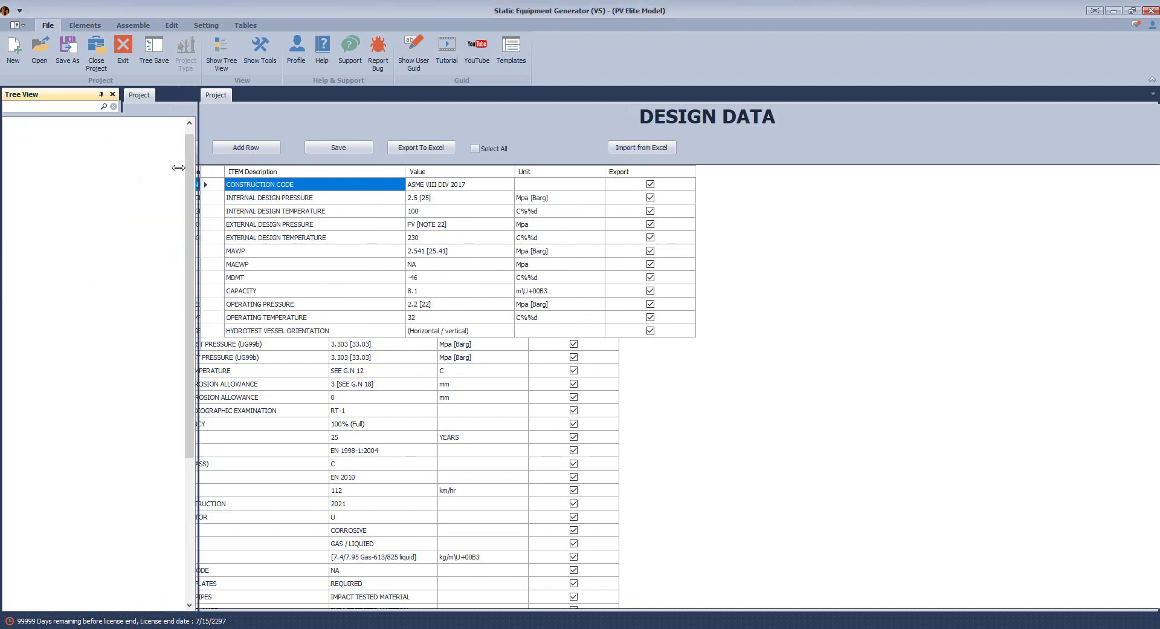
left_click(82, 132)
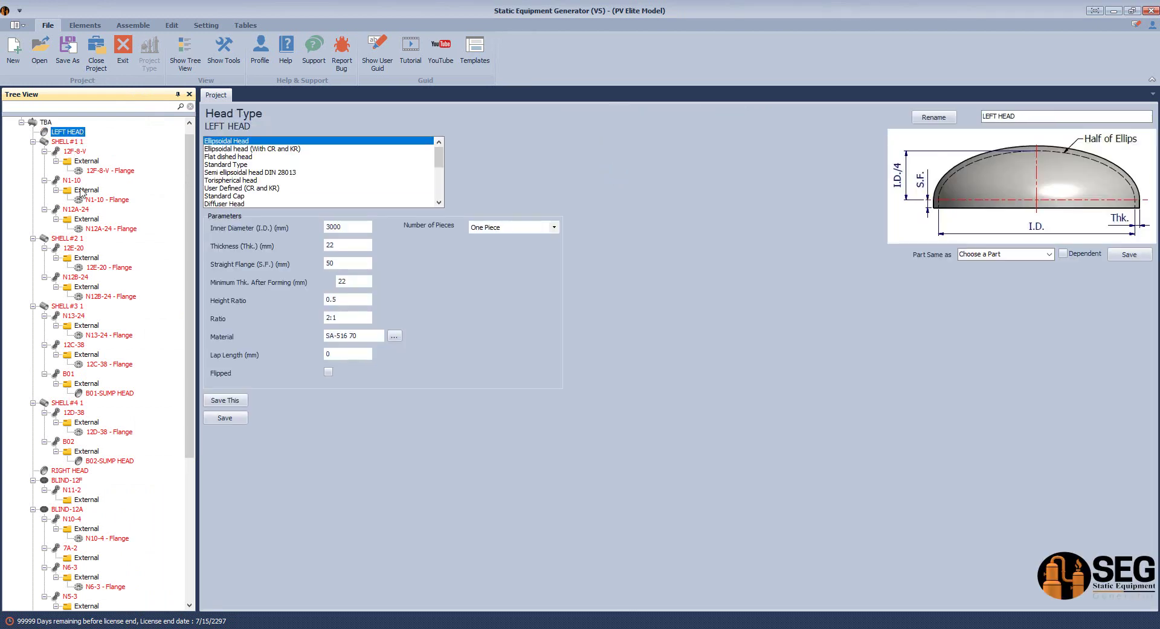
left_click(76, 142)
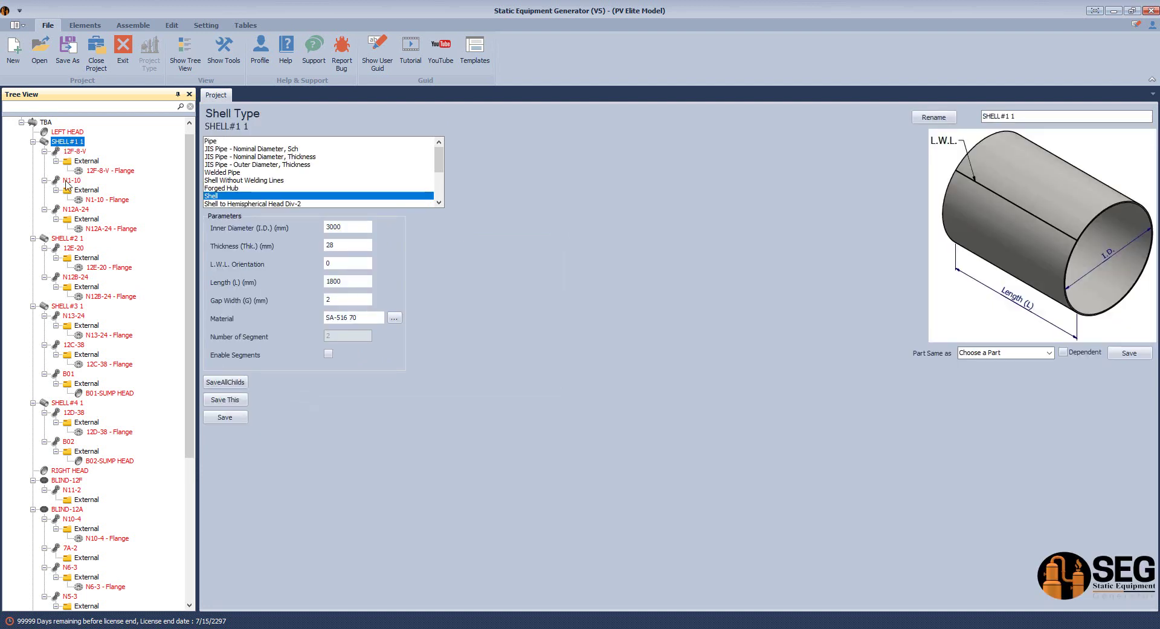
left_click(68, 238)
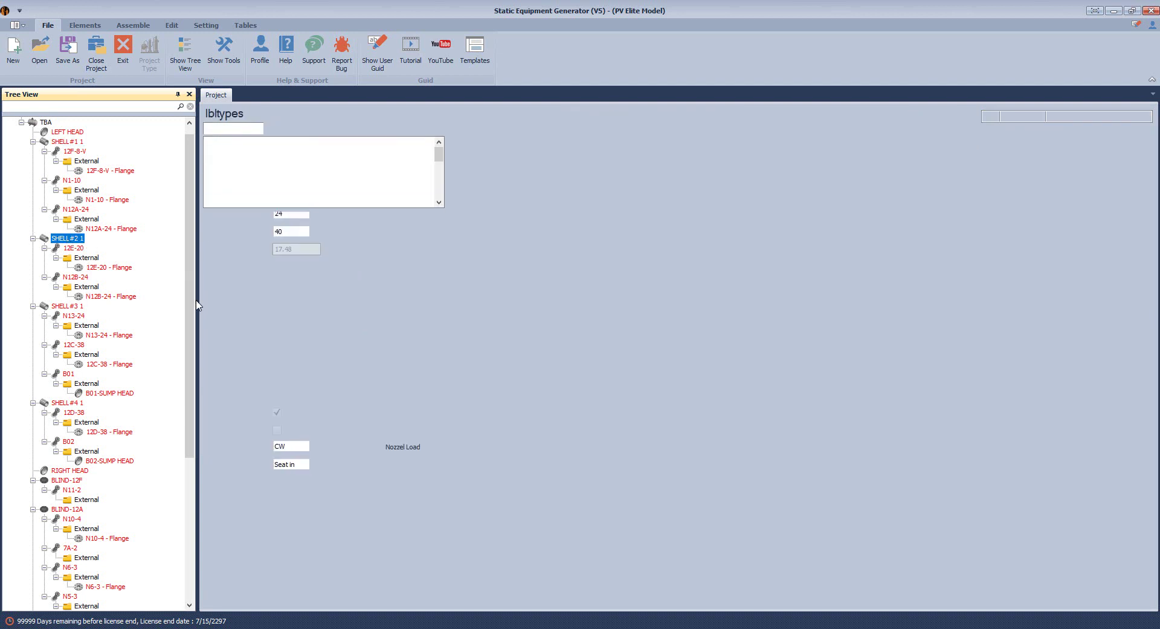
scroll(181, 290, "down", 2)
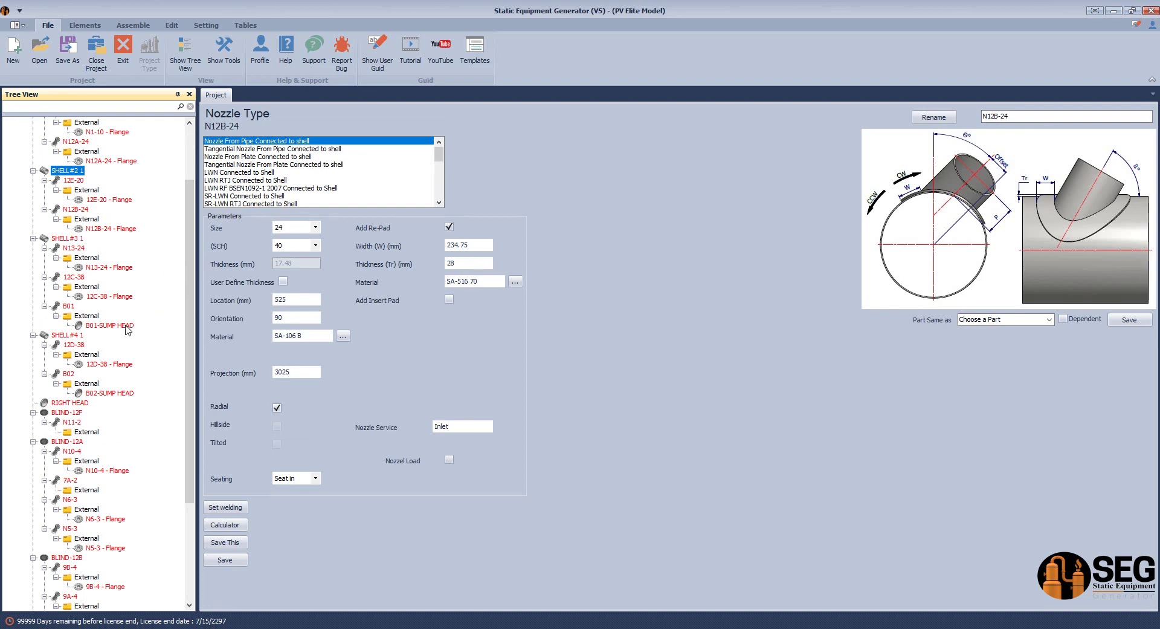
key("super+d")
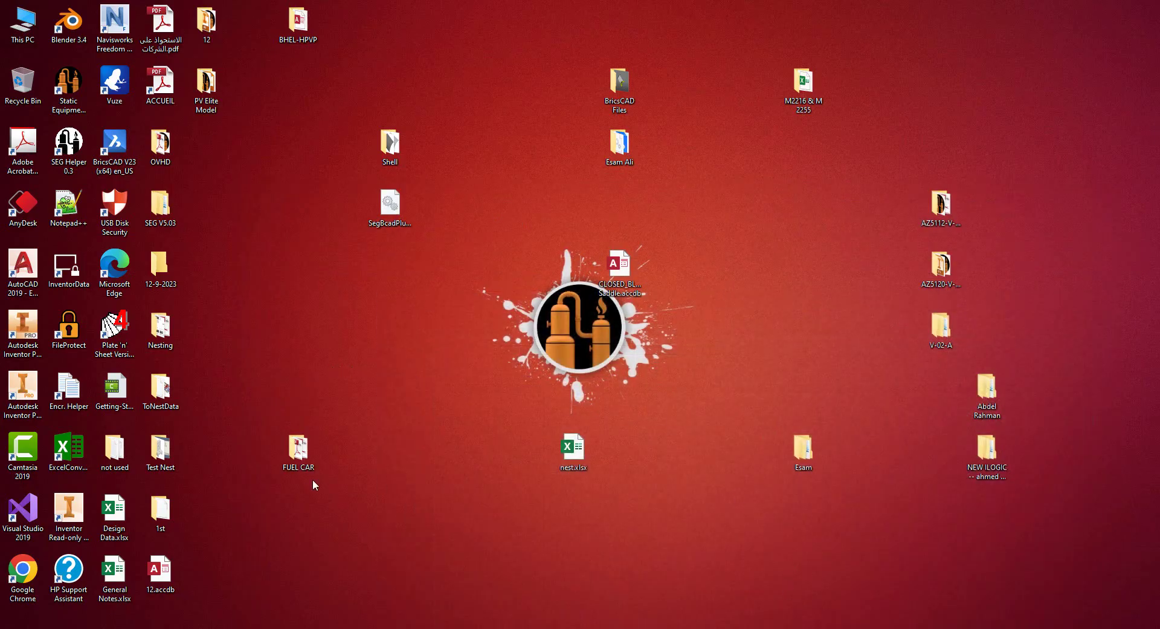
- Reopen the drum database and check the B01-SUMP HEAD record's ParentNozzle in Elements
double_click(293, 27)
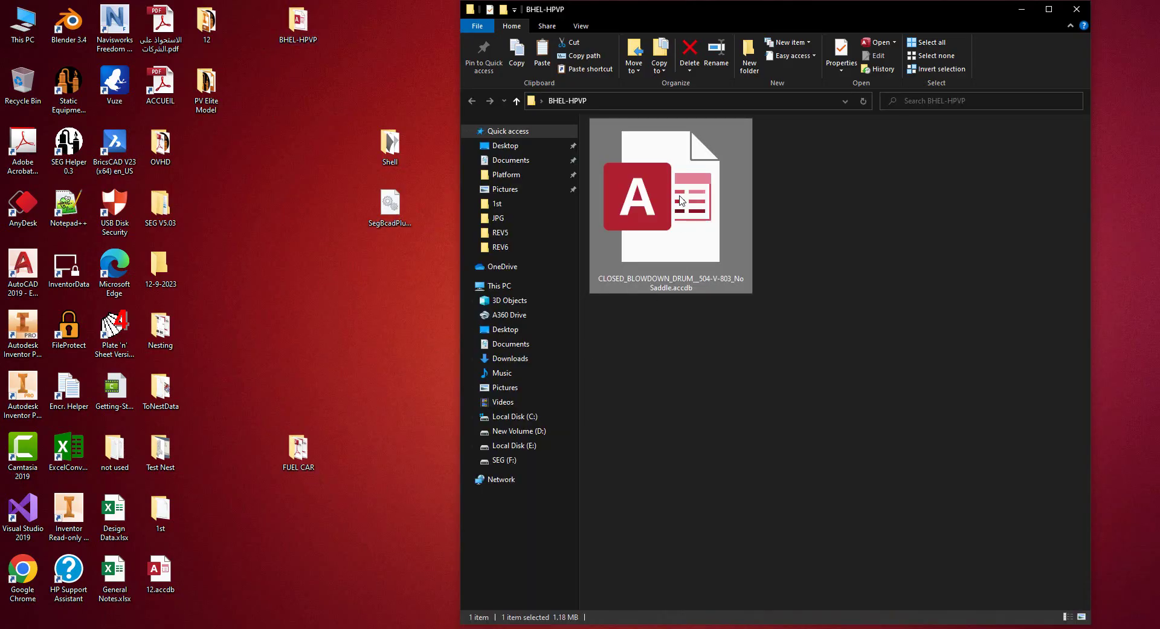
double_click(694, 204)
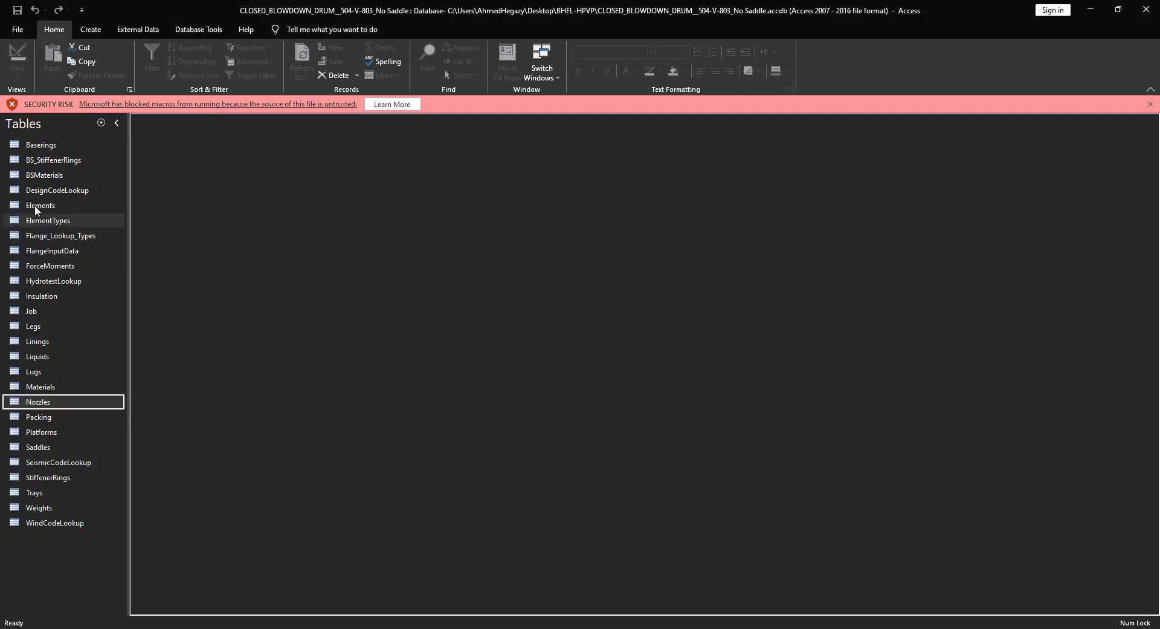
left_click(112, 206)
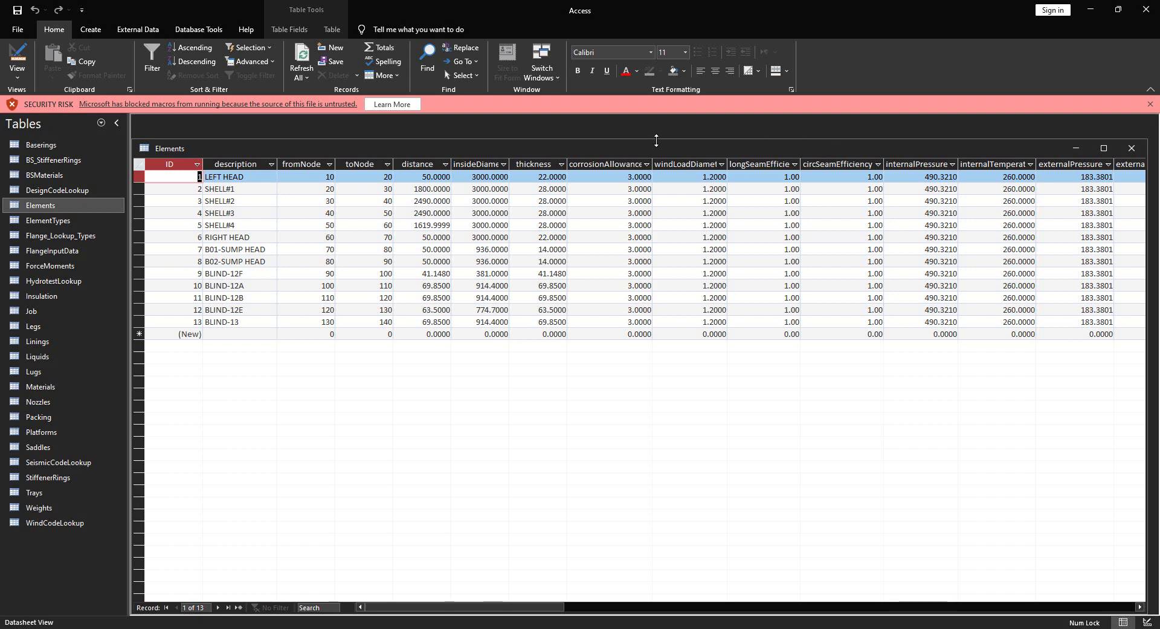
double_click(658, 149)
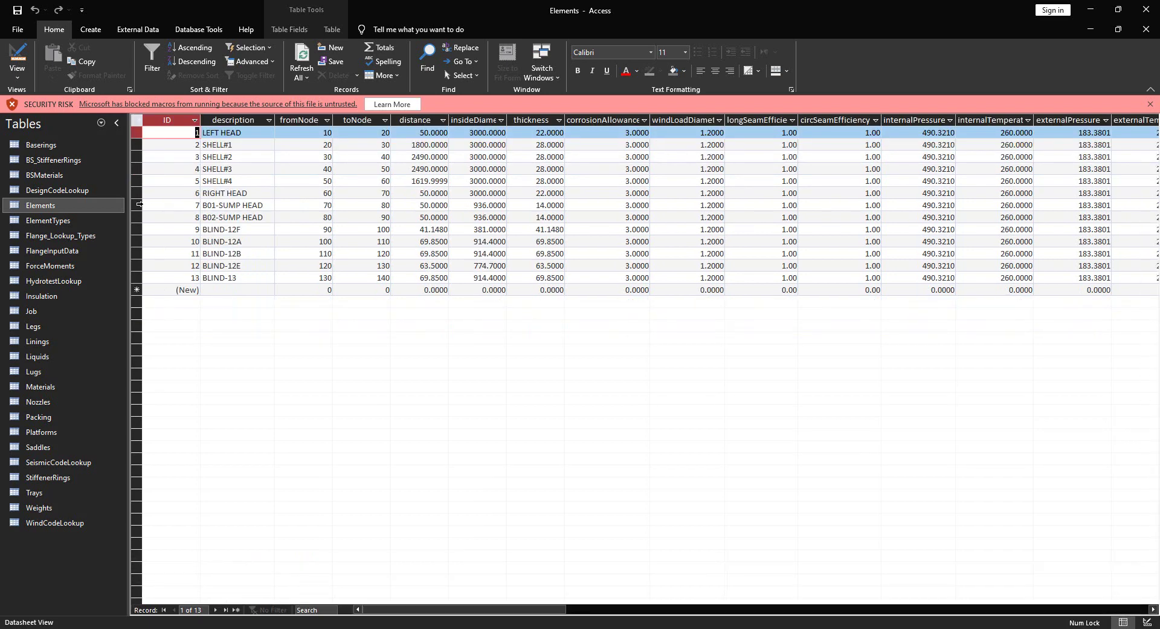
left_click(138, 203)
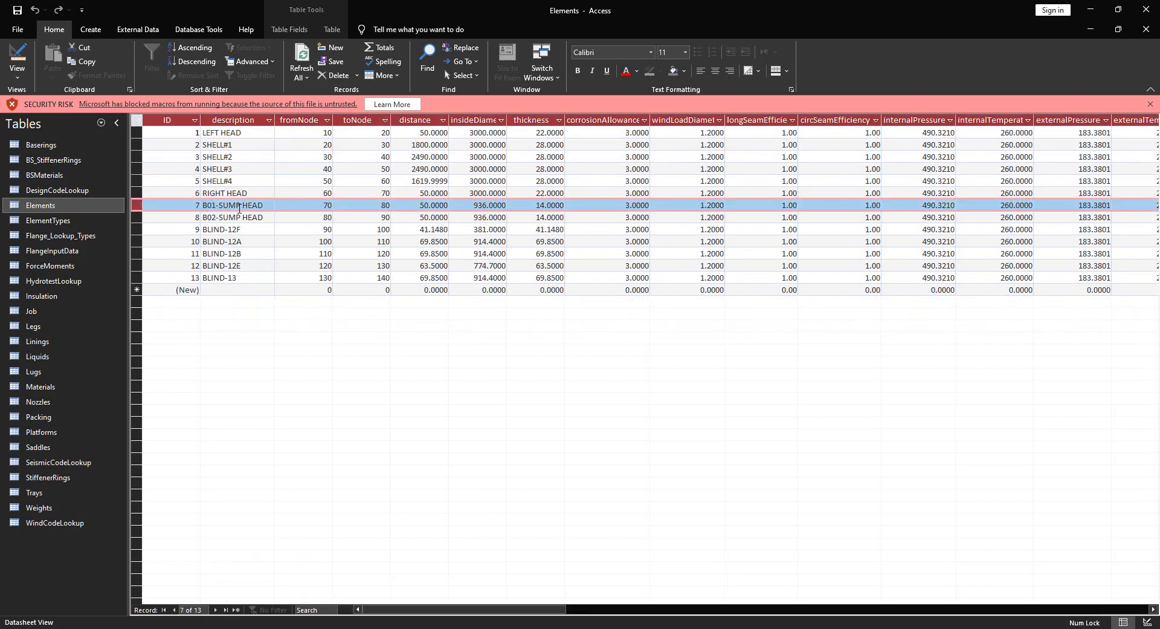
left_click_drag(511, 609, 948, 585)
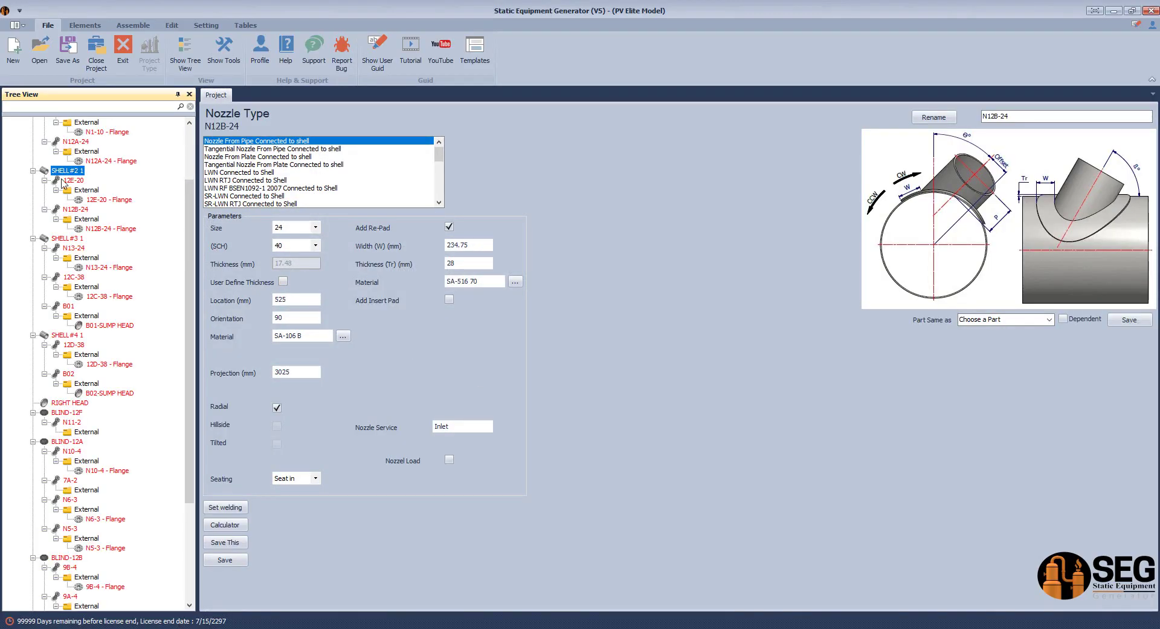
- Inspect the B01 nozzle and flipped B01-SUMP HEAD parameters, then return to Access
left_click(71, 308)
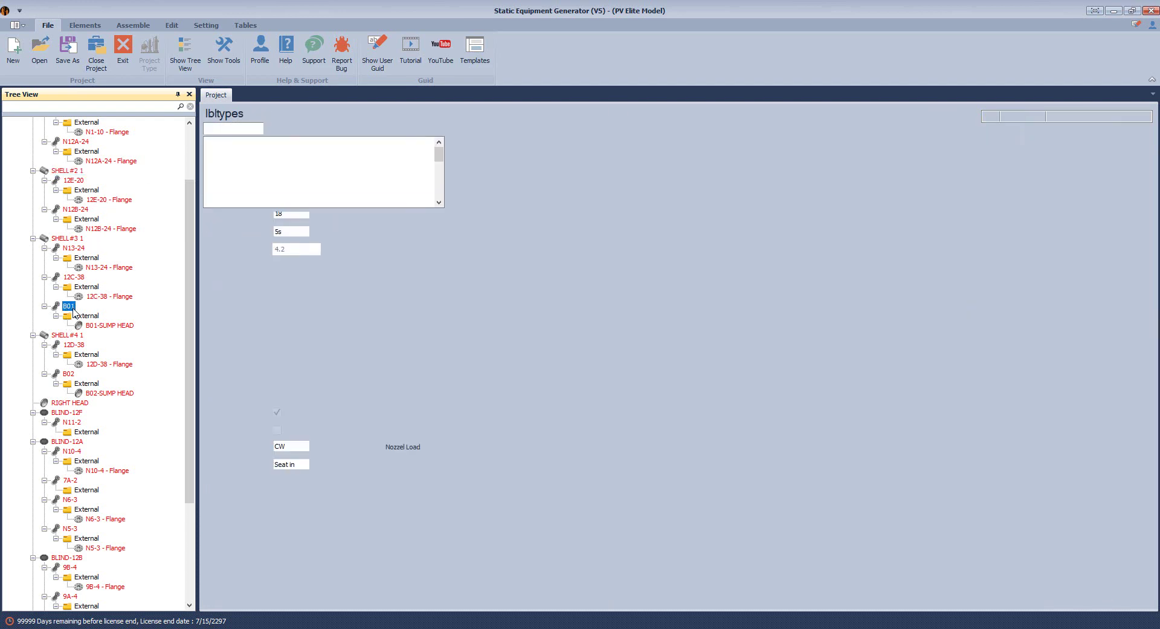
left_click(103, 327)
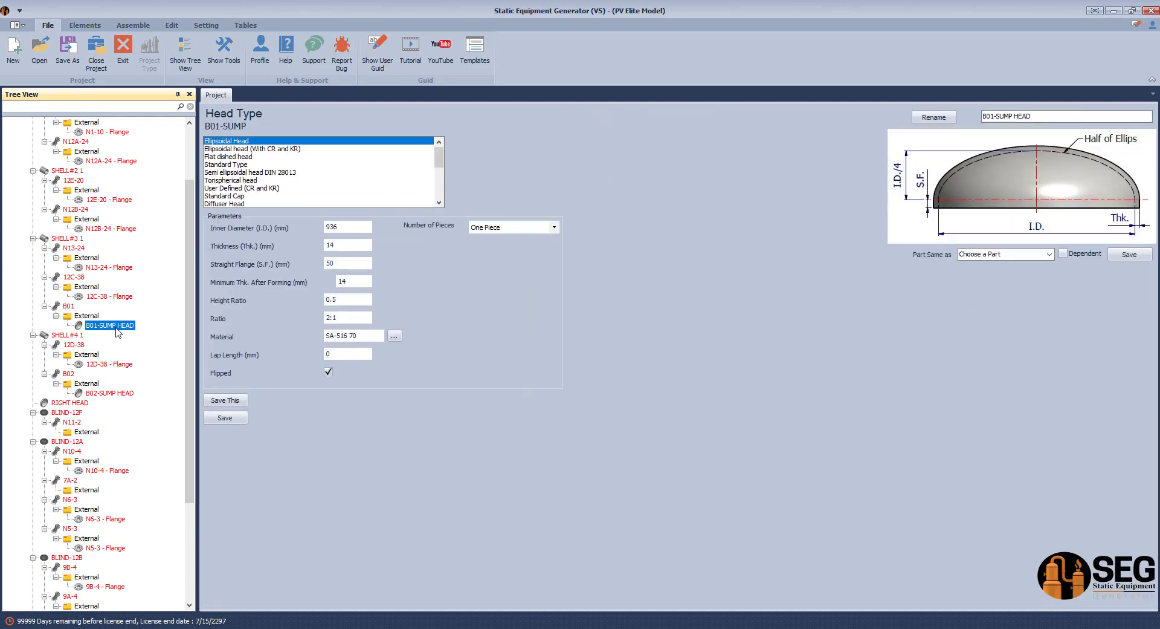
left_click(68, 305)
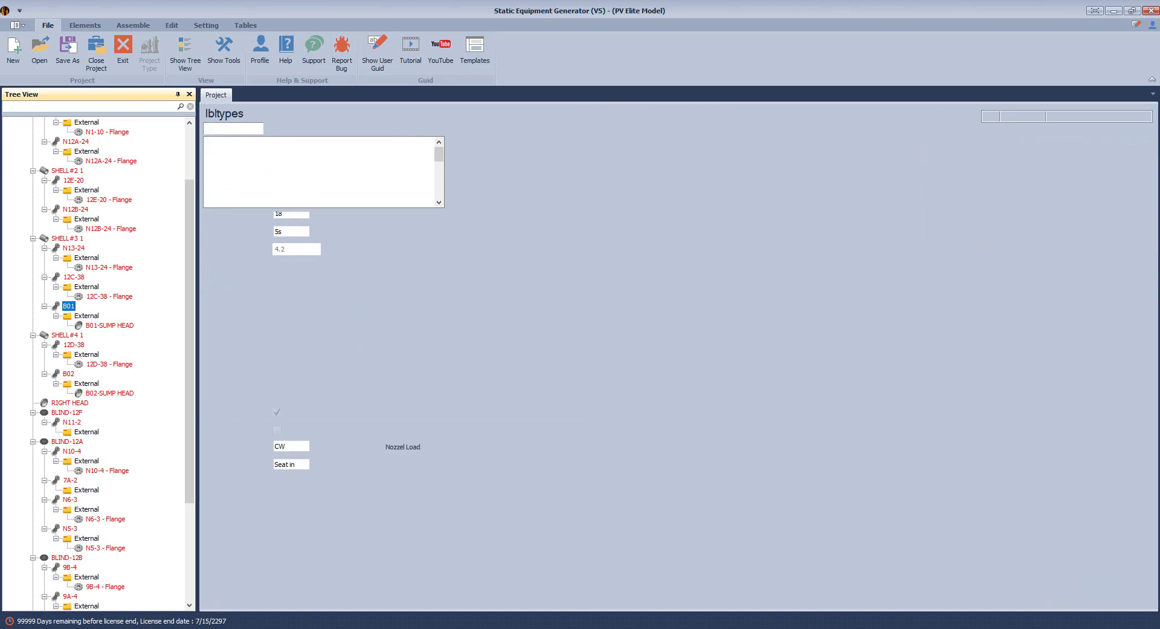
key("alt+Tab")
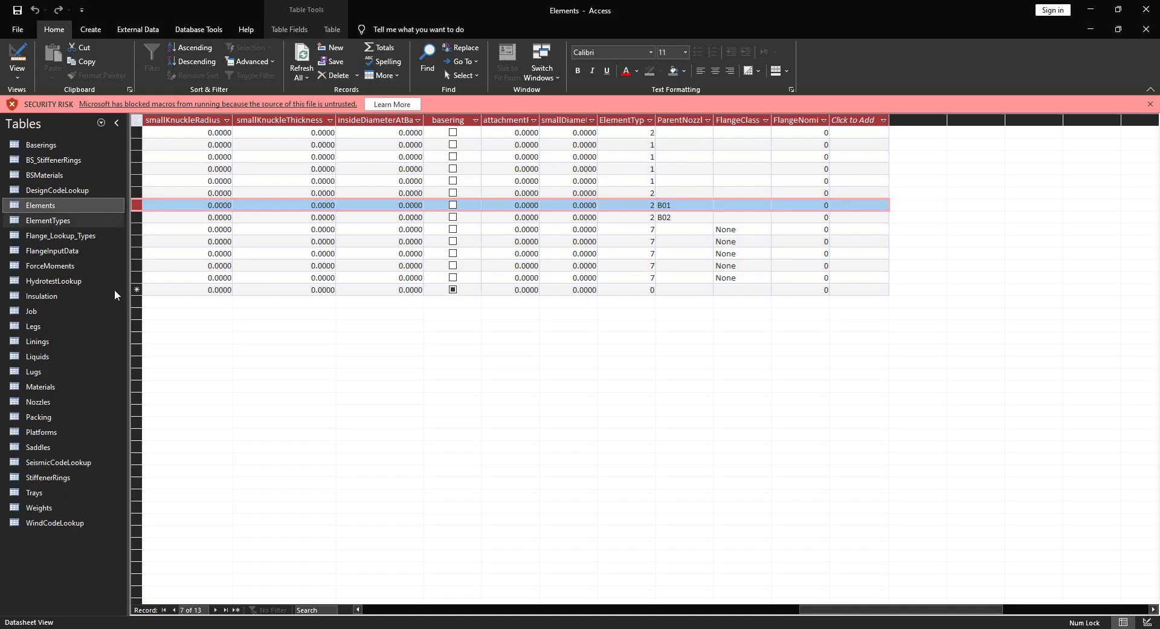
- Open the Access Nozzles table, select record 12C-38, and return to SEG
double_click(48, 402)
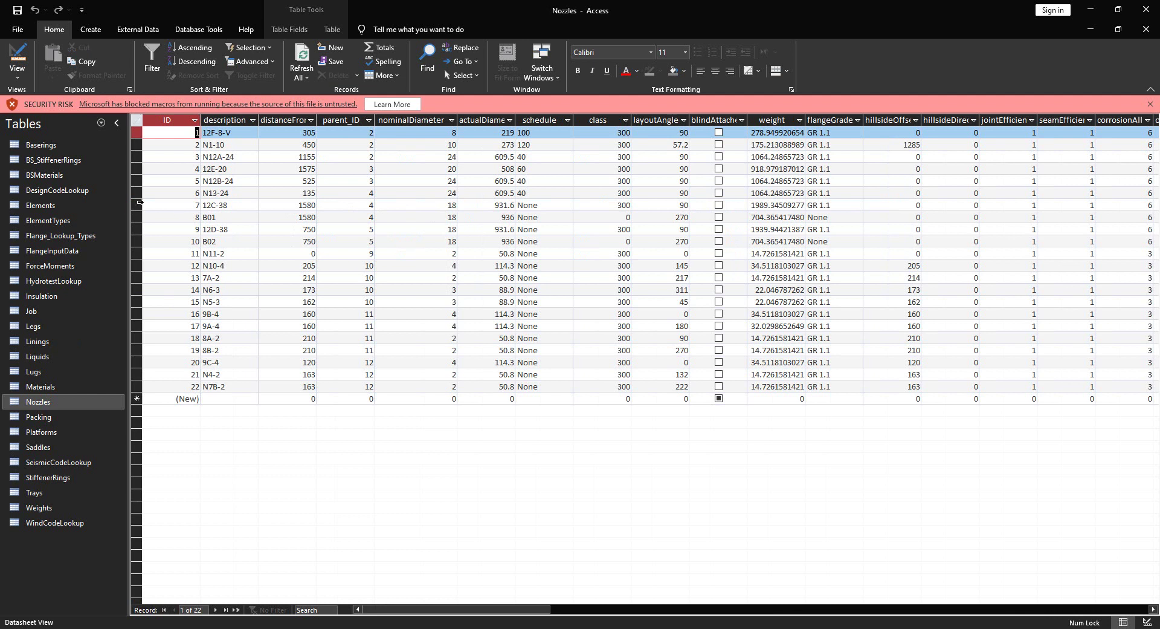
left_click(138, 205)
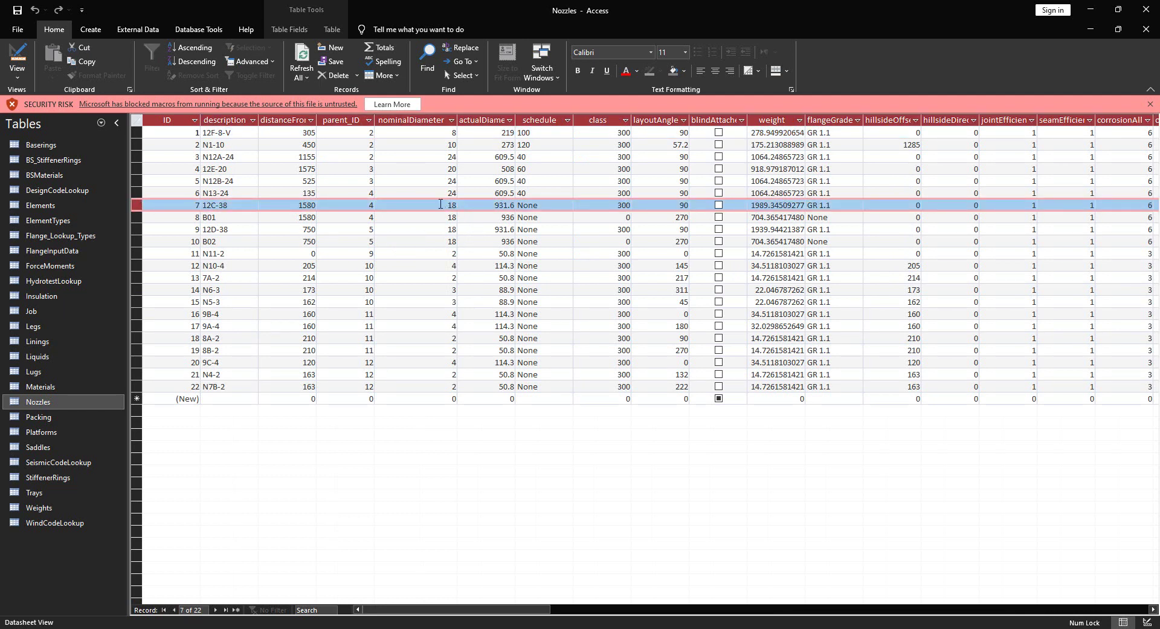
key("alt+Tab")
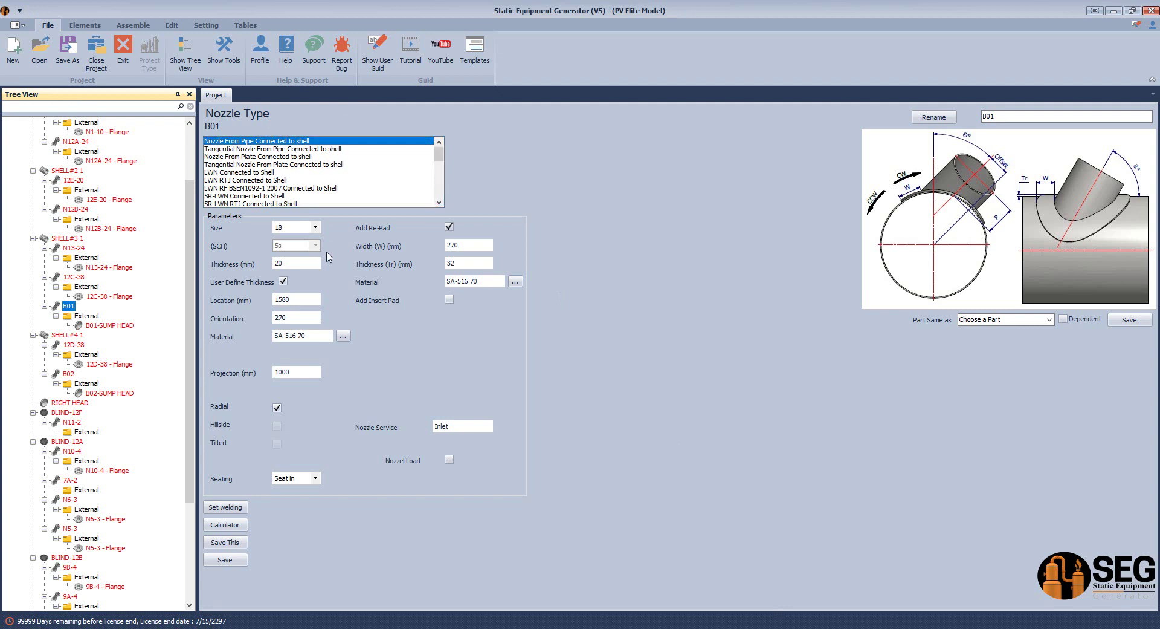
- Set nozzles B01 and B02 to size 36, saving each
left_click(315, 228)
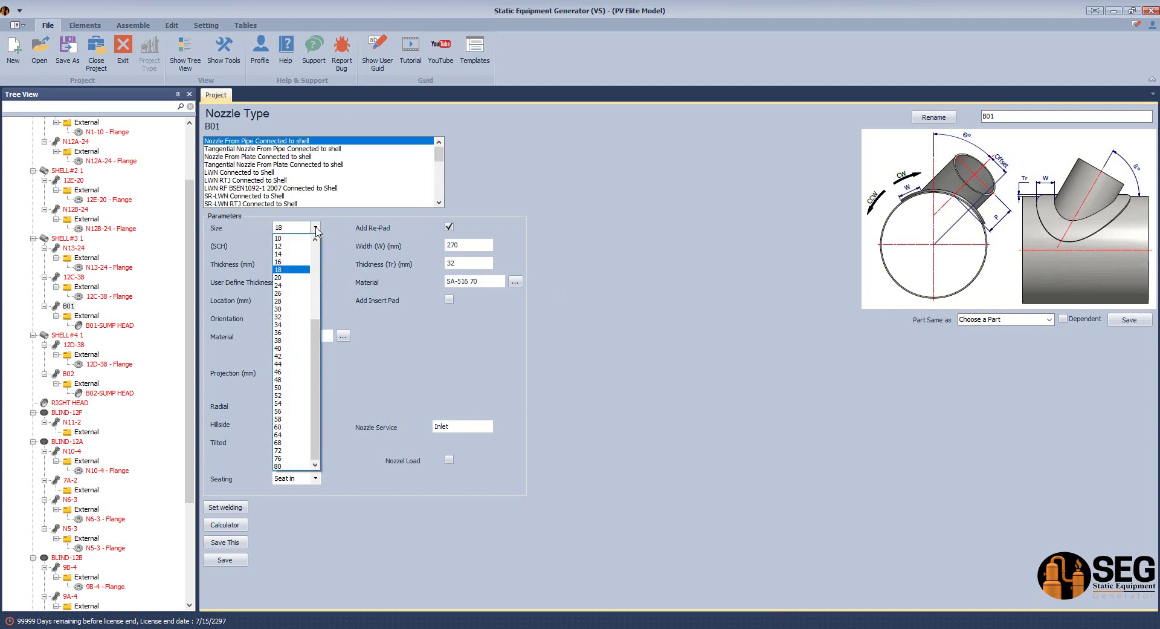
left_click(296, 333)
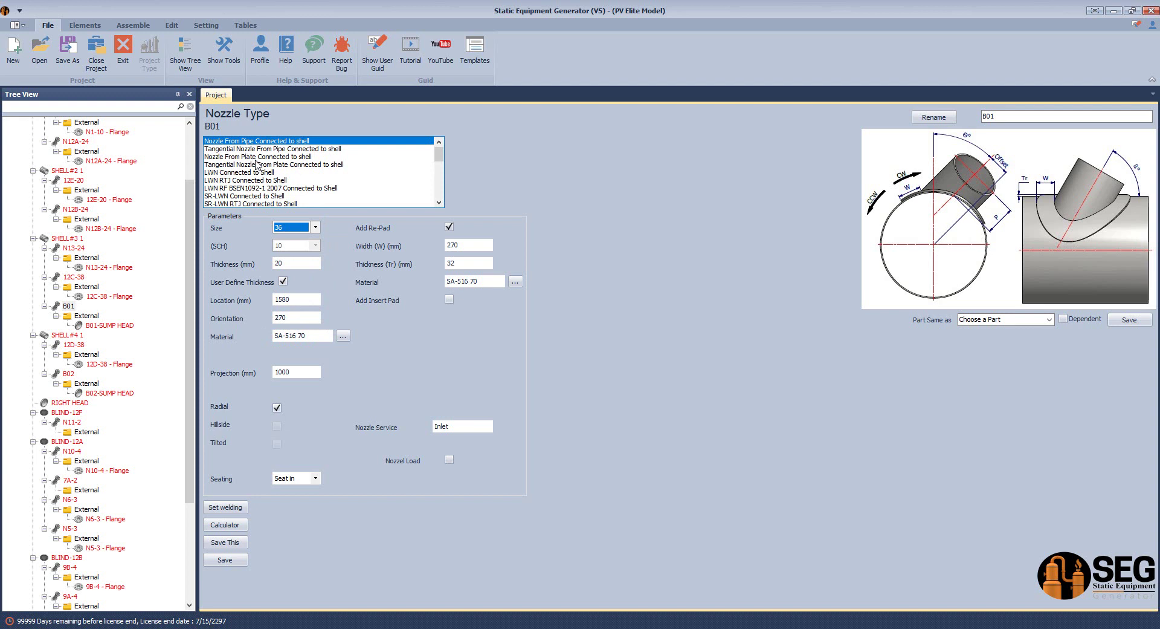
left_click(226, 561)
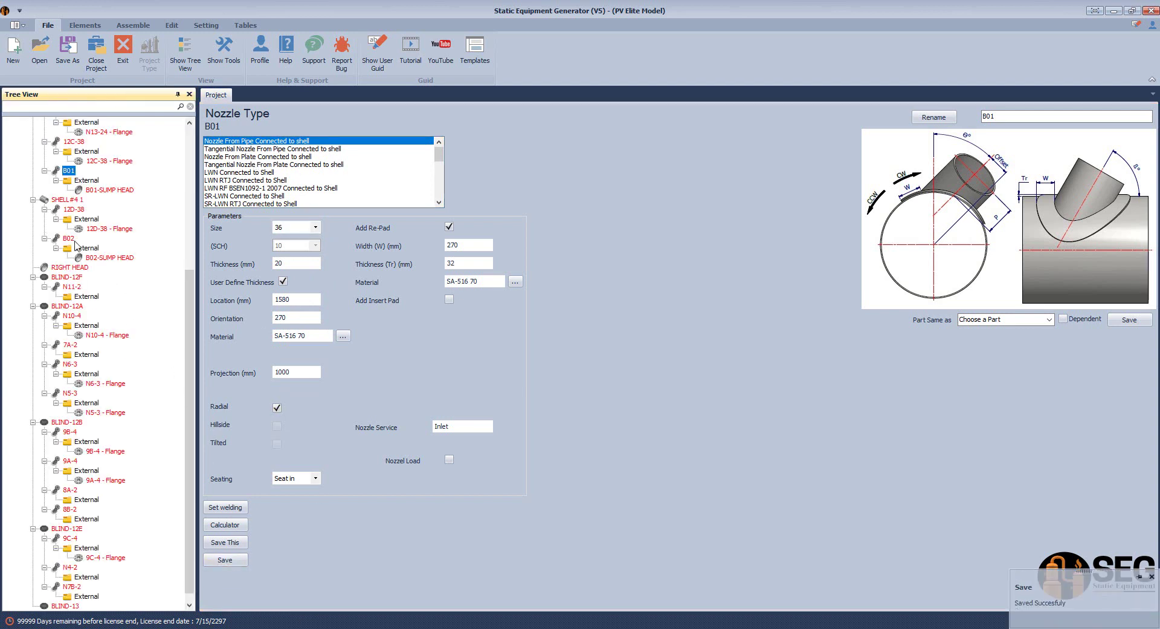
left_click(68, 239)
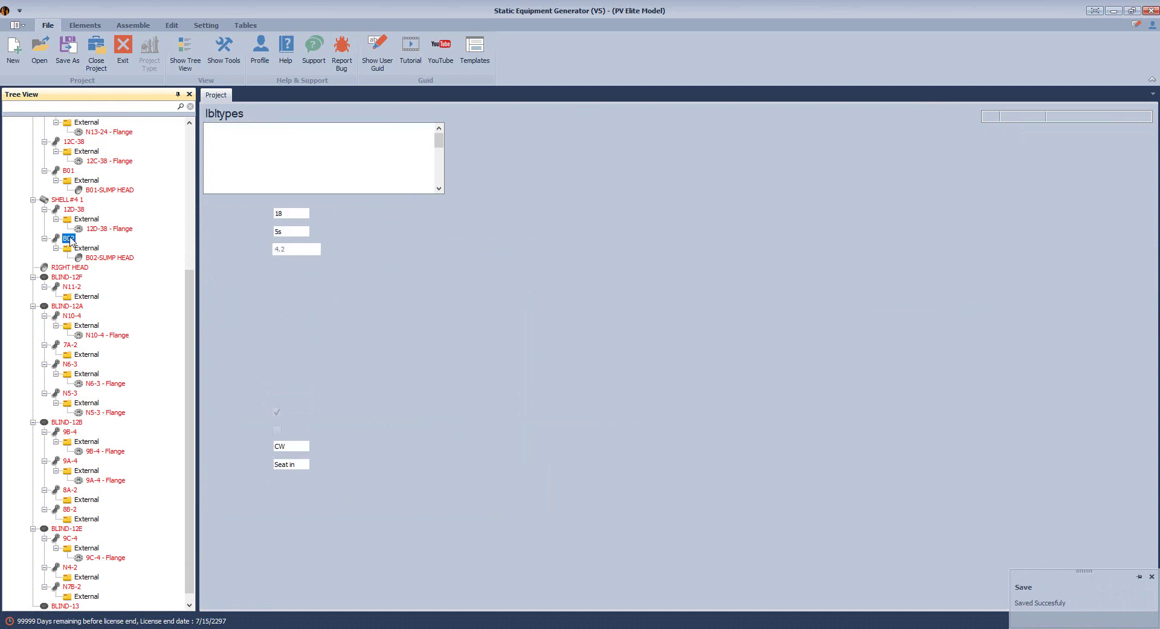
left_click(309, 227)
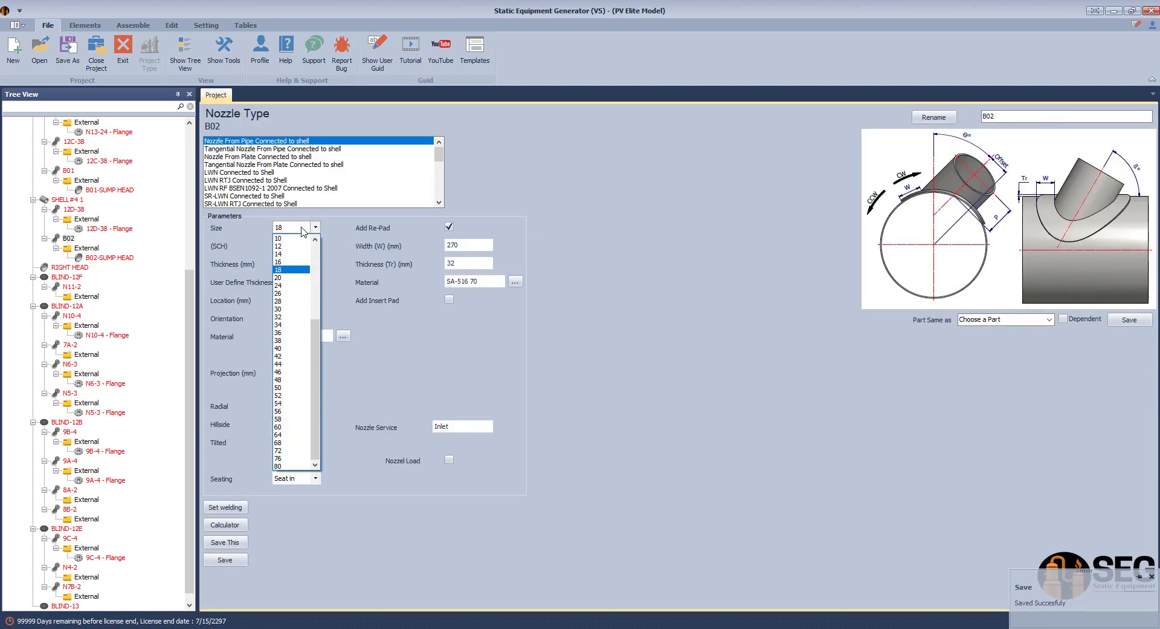
left_click(287, 333)
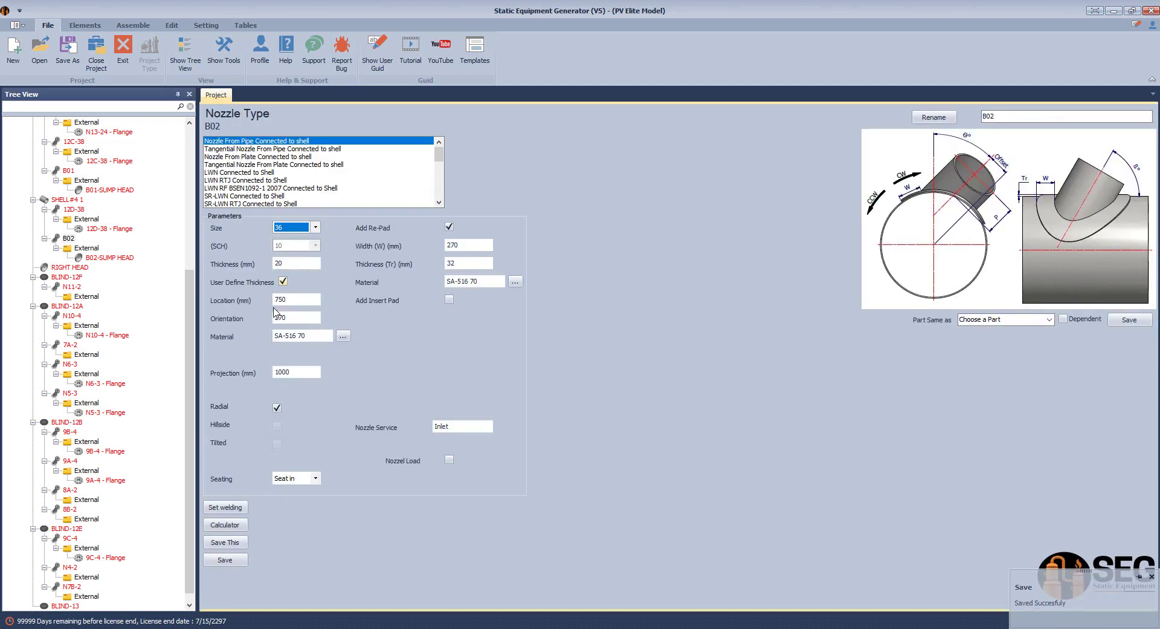
left_click(235, 561)
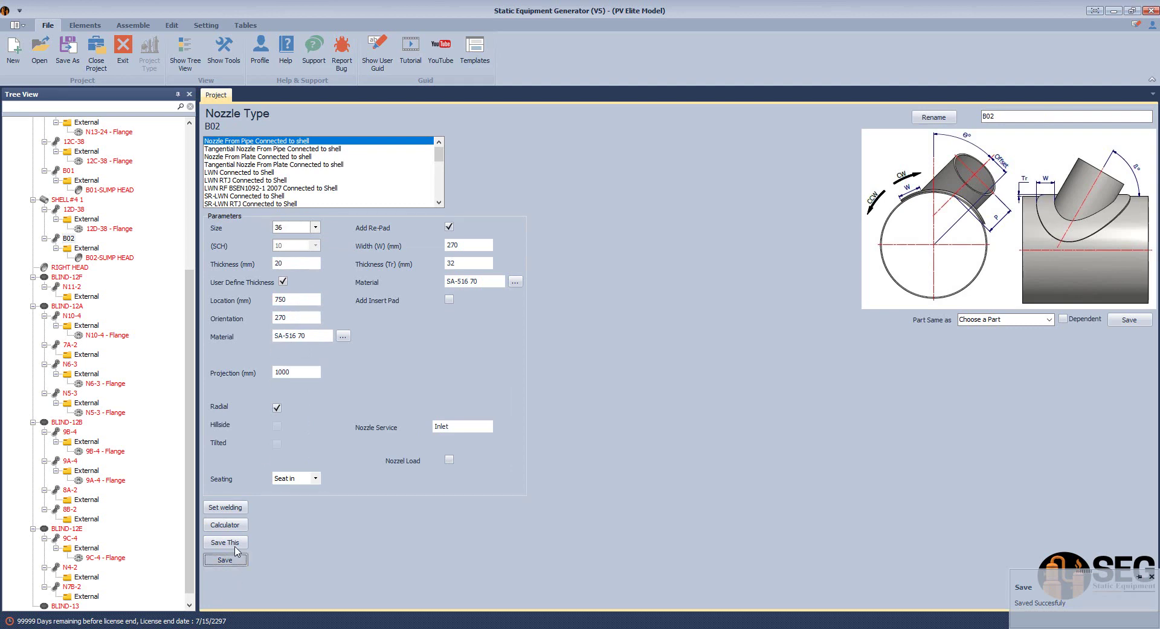
- Check the 12D-38 record in the Access Nozzles table, then return to SEG
key("alt+Tab")
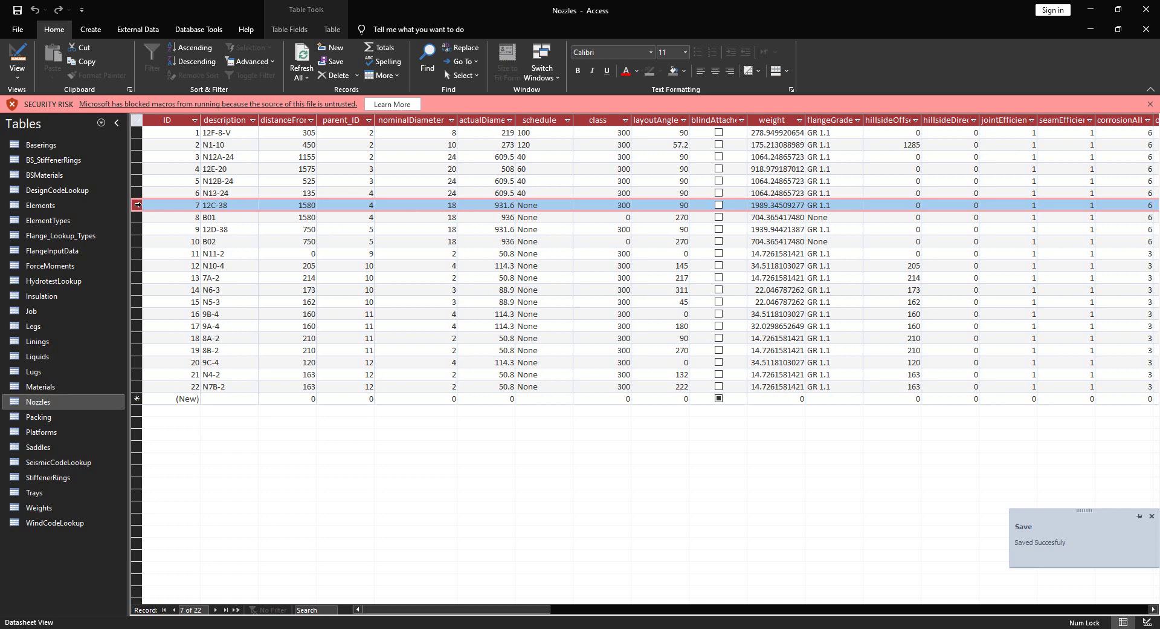
left_click(138, 229)
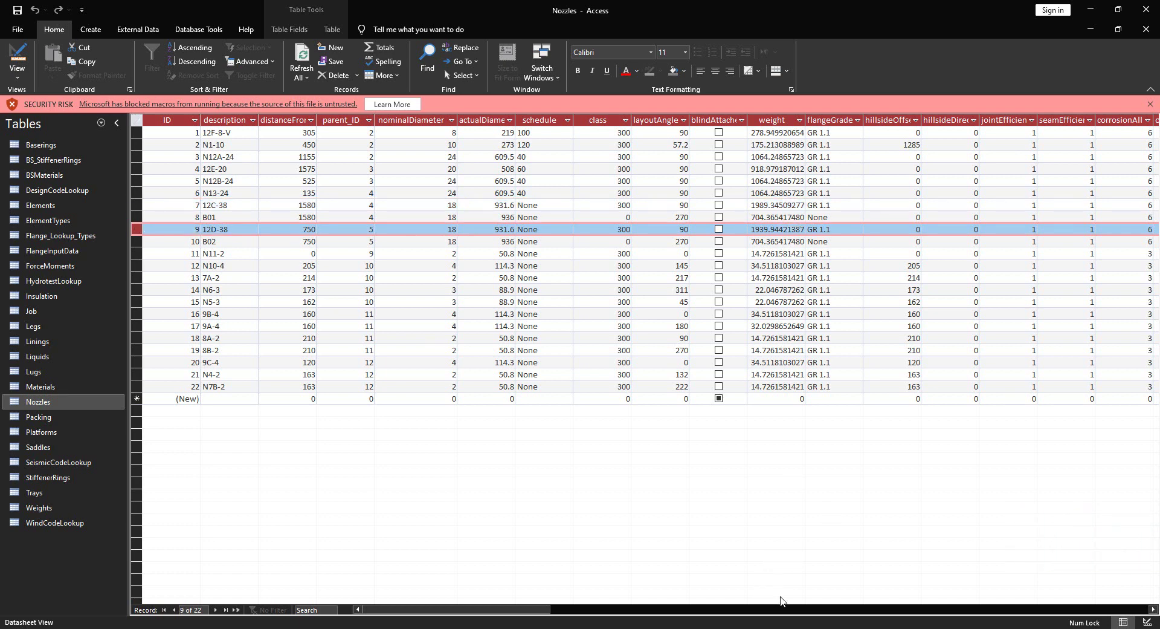
key("alt+Tab")
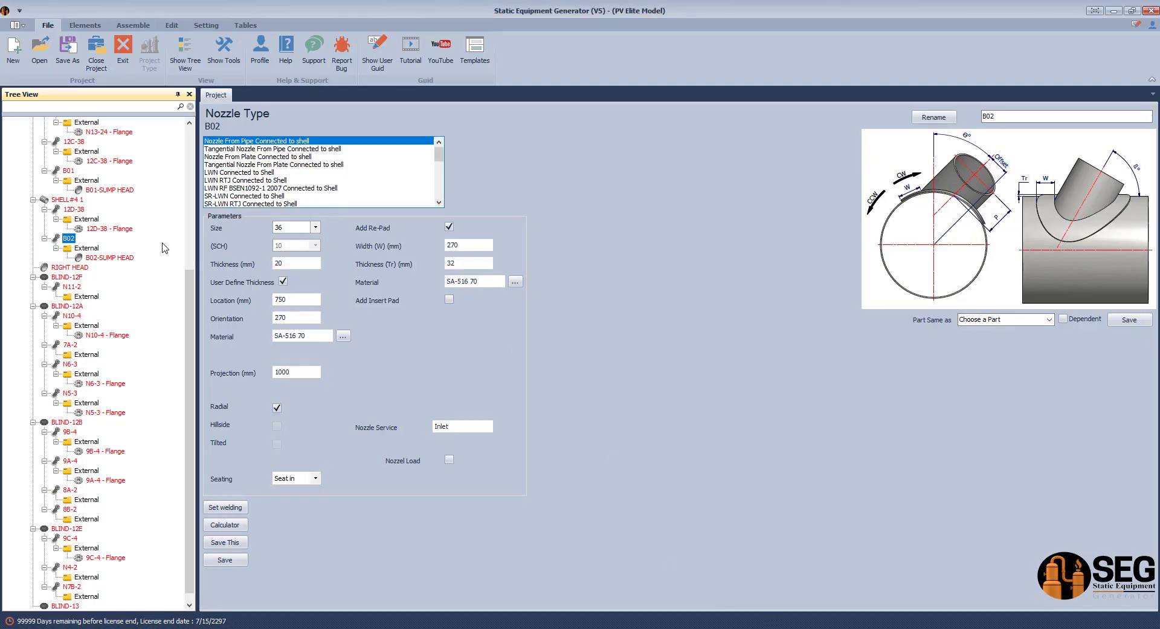
- Set nozzle 12C-38 to size 36 and save it
scroll(82, 204, "up", 1)
left_click(80, 171)
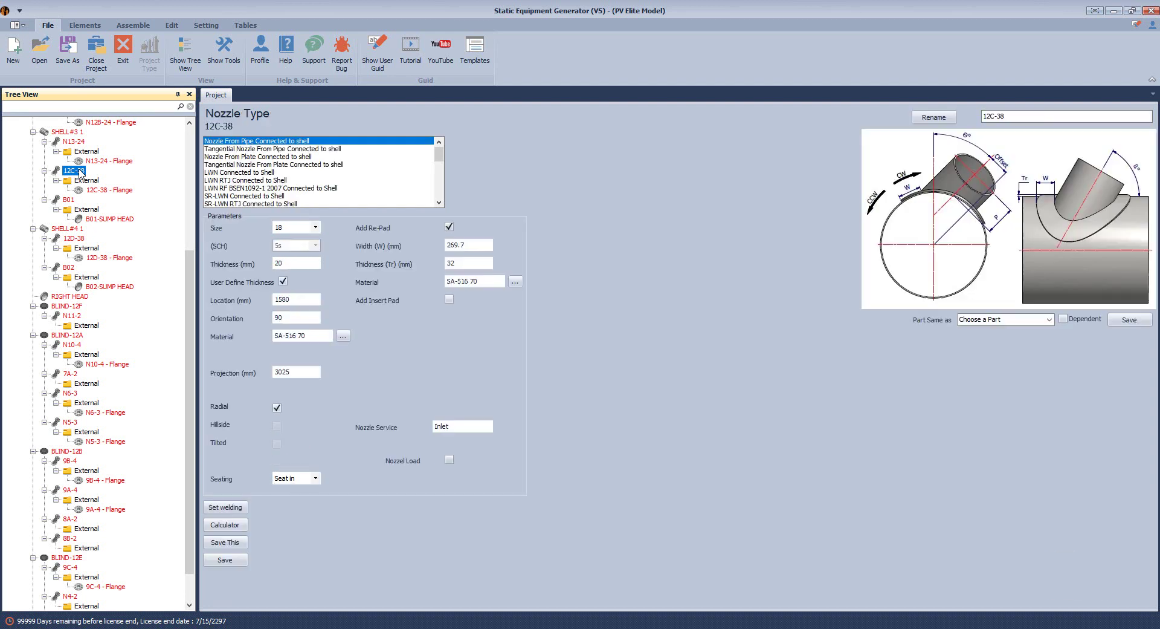
left_click(315, 228)
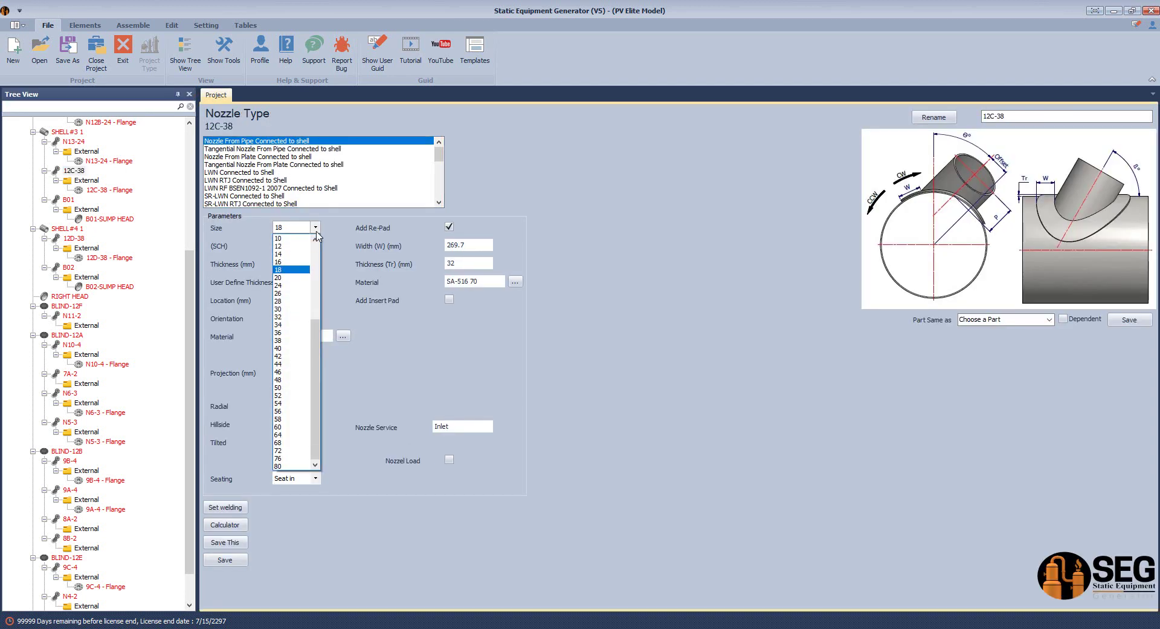
left_click(293, 333)
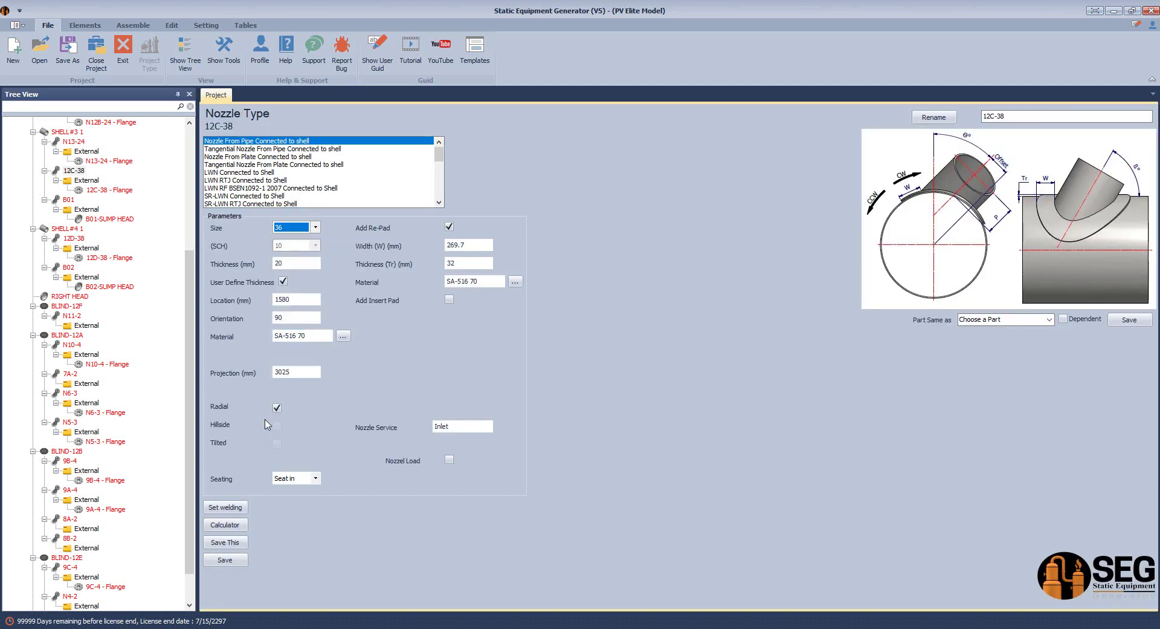
left_click(234, 561)
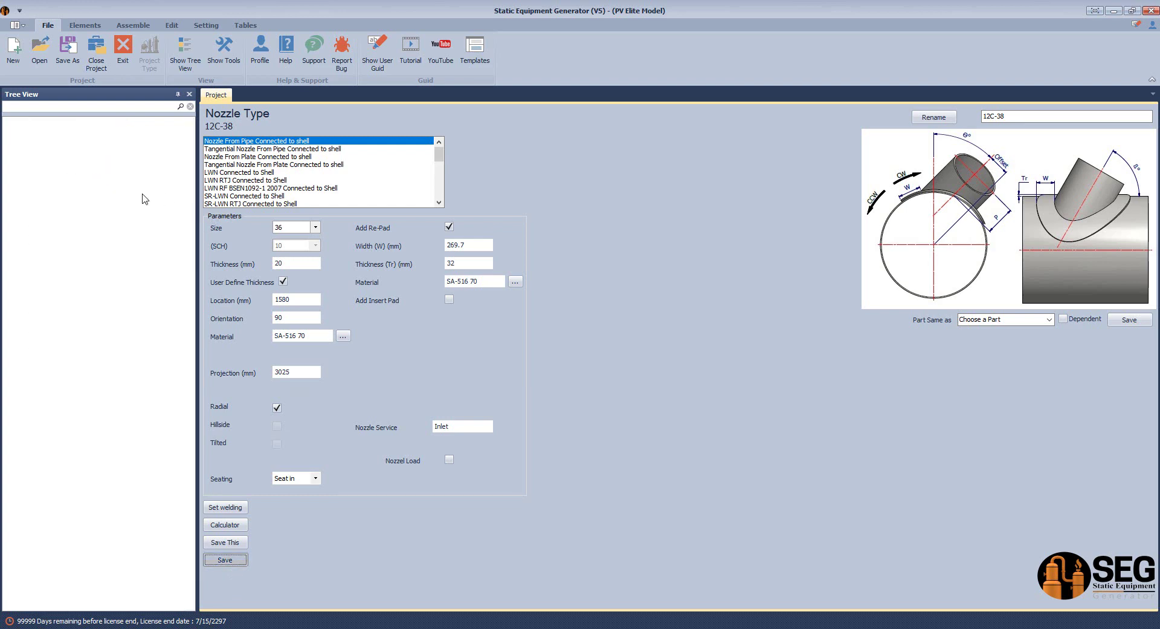
- Save the 12C-38 flange as WN-RF ASME B16.47 Series A, rating 300, size 36, 20 mm thick
left_click(106, 162)
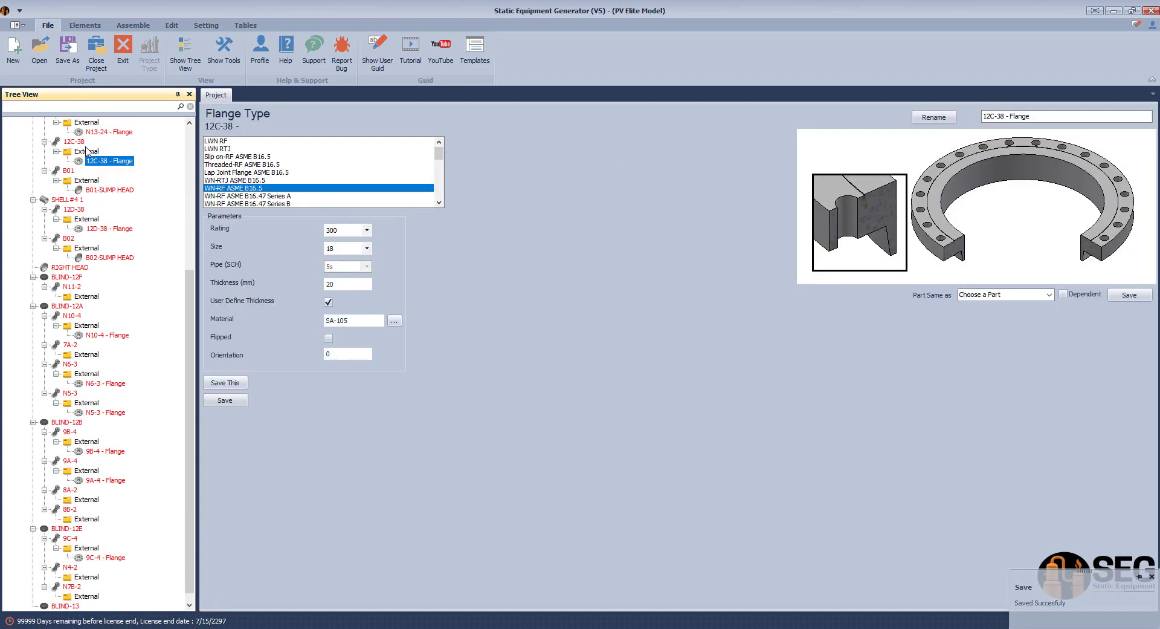
left_click(251, 197)
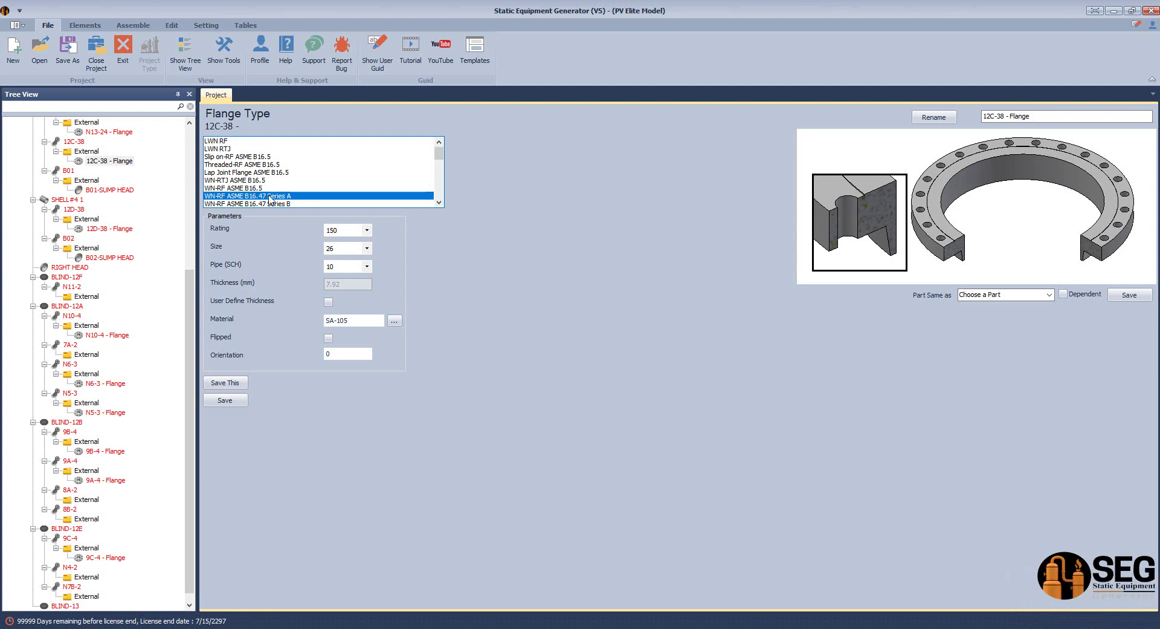
left_click(366, 230)
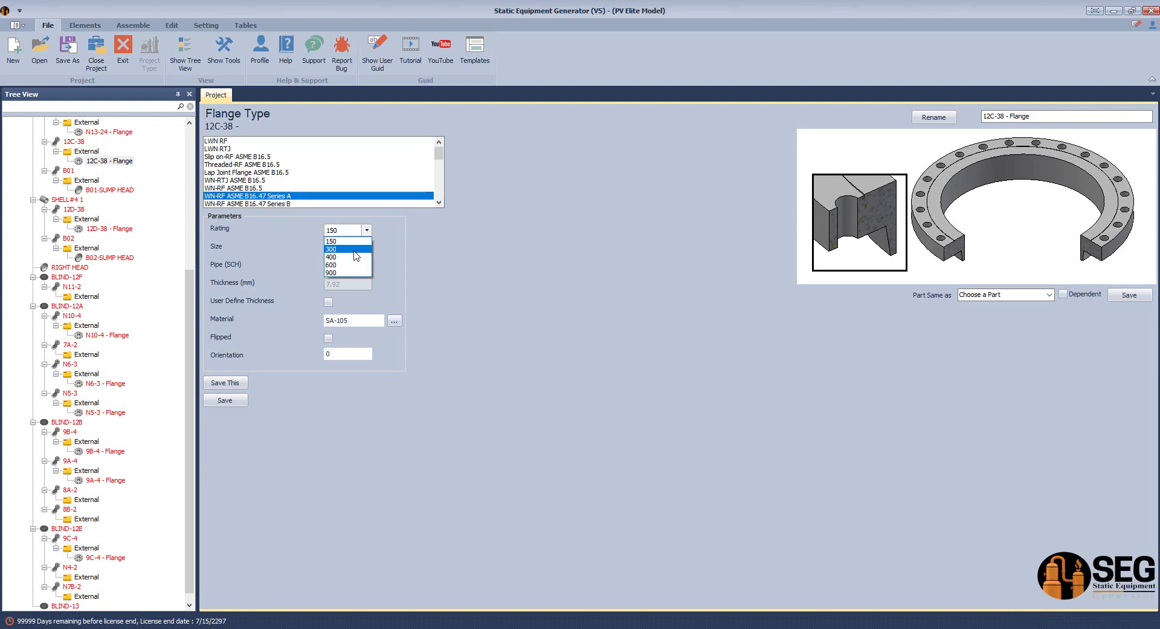
left_click(356, 248)
left_click(367, 248)
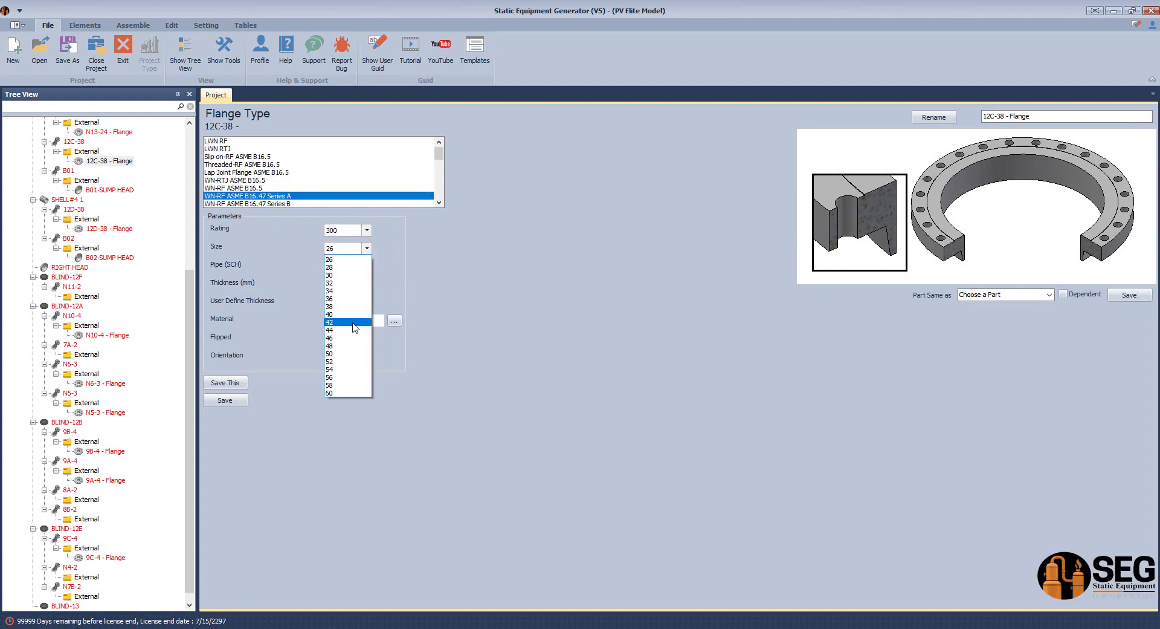
left_click(353, 299)
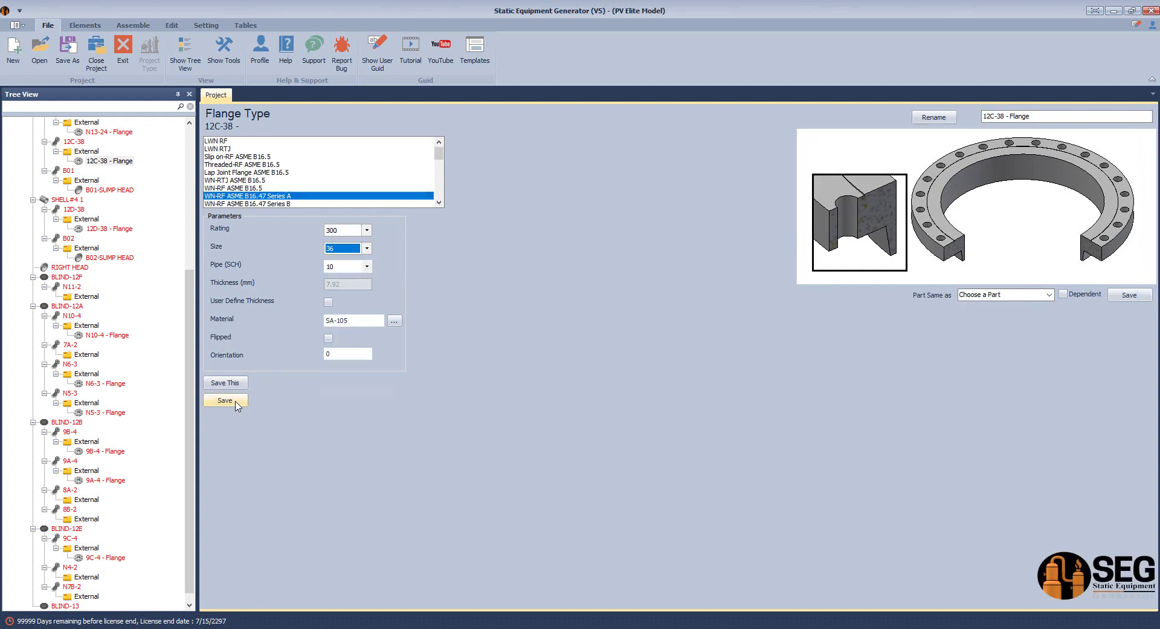
left_click(328, 302)
double_click(335, 284)
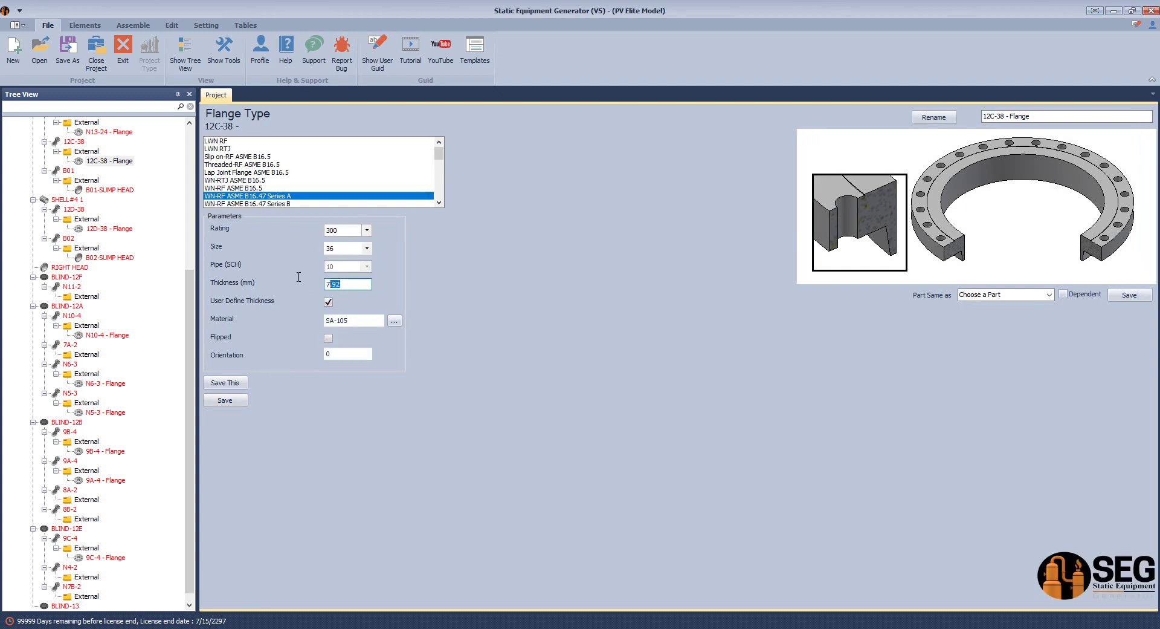
type("20")
left_click(224, 400)
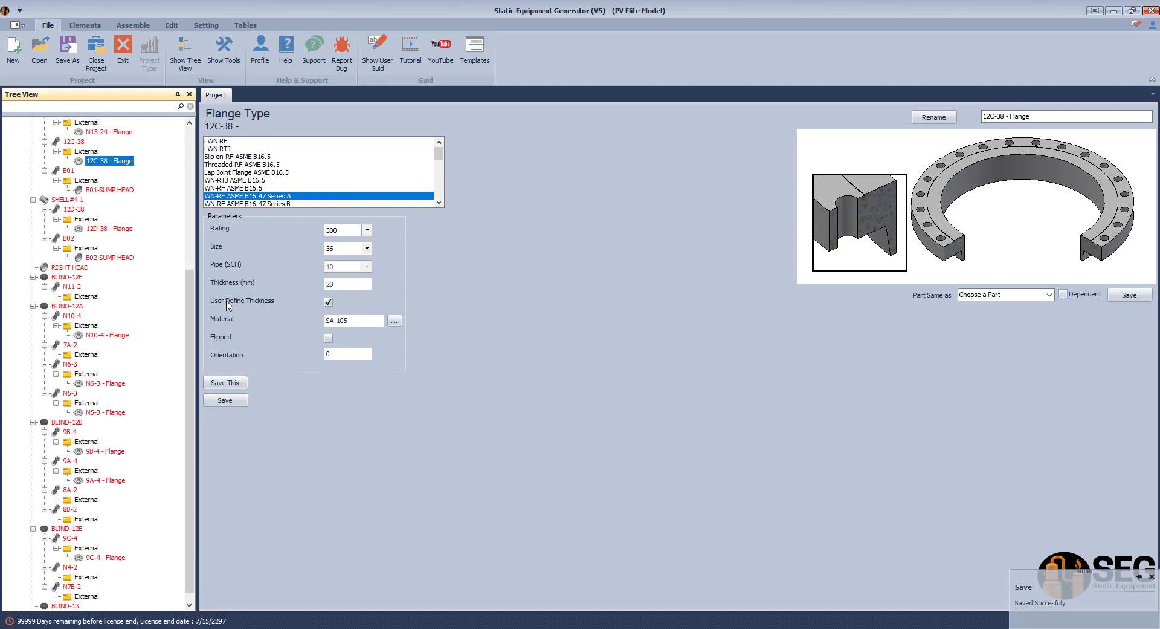
left_click(74, 210)
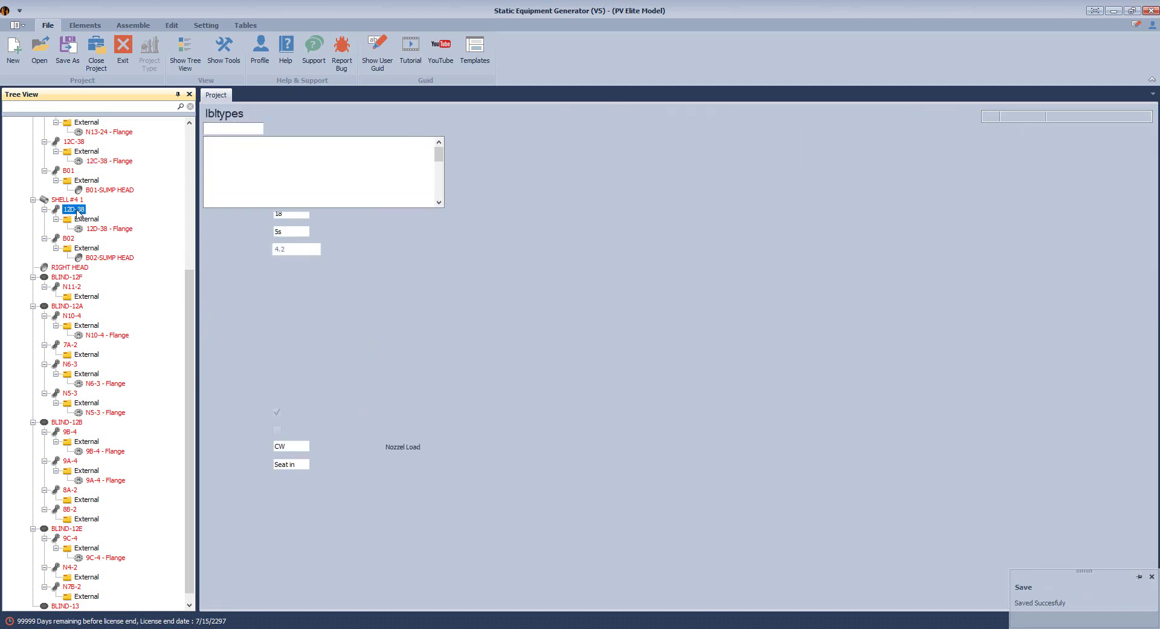
- Set nozzle 12D-38 to size 36, keeping its original type, and save it
left_click(315, 227)
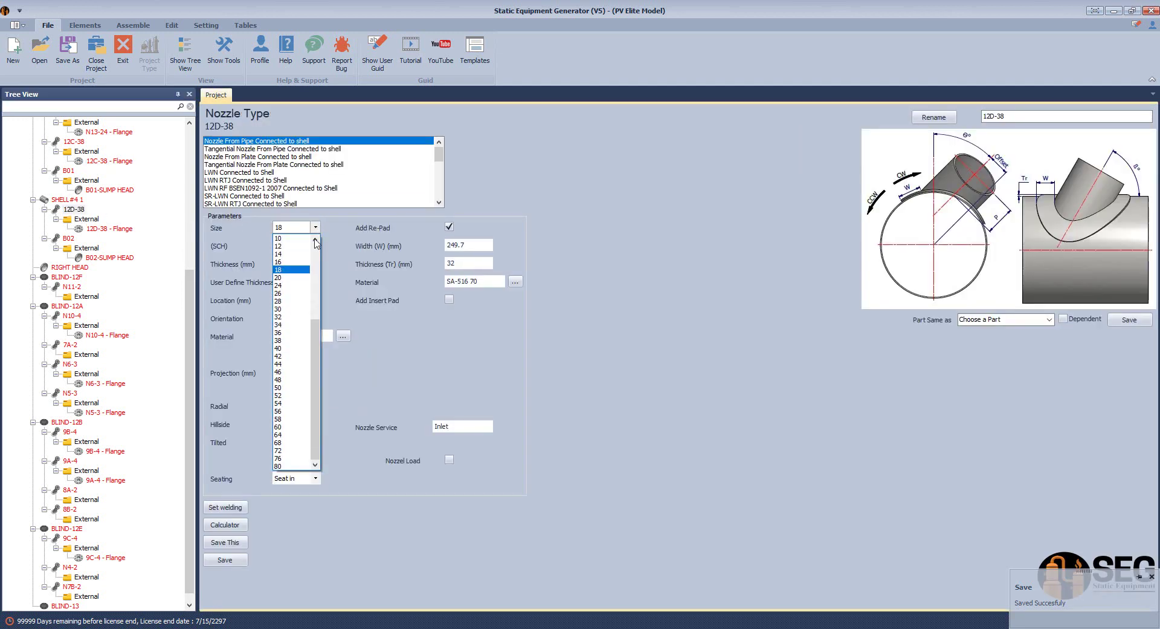
left_click(290, 332)
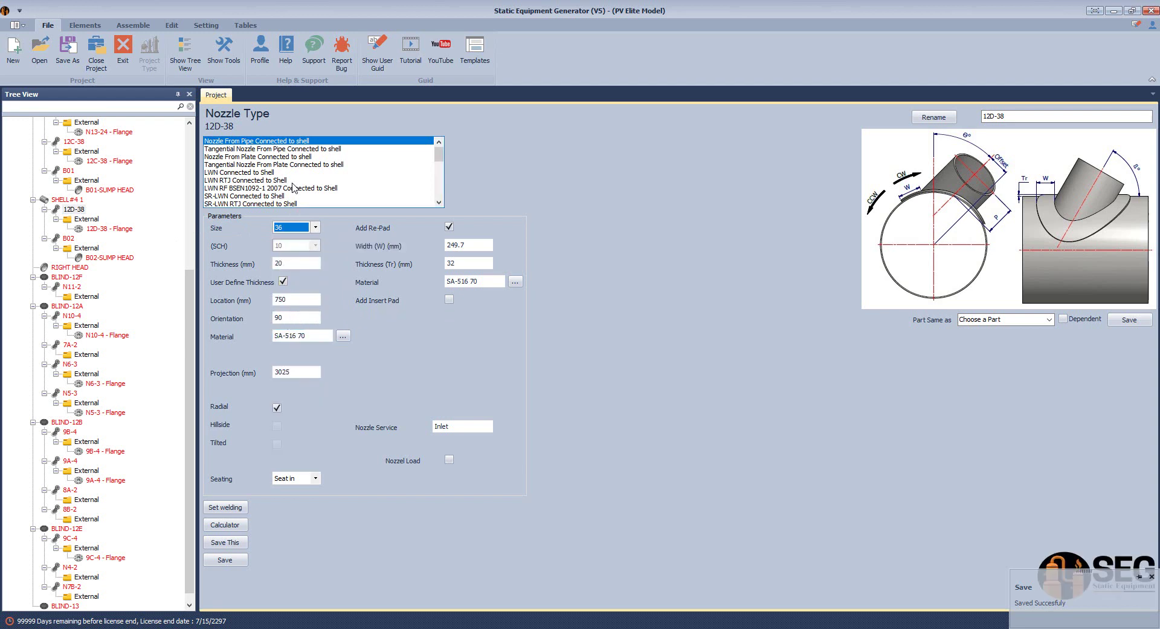
left_click(249, 157)
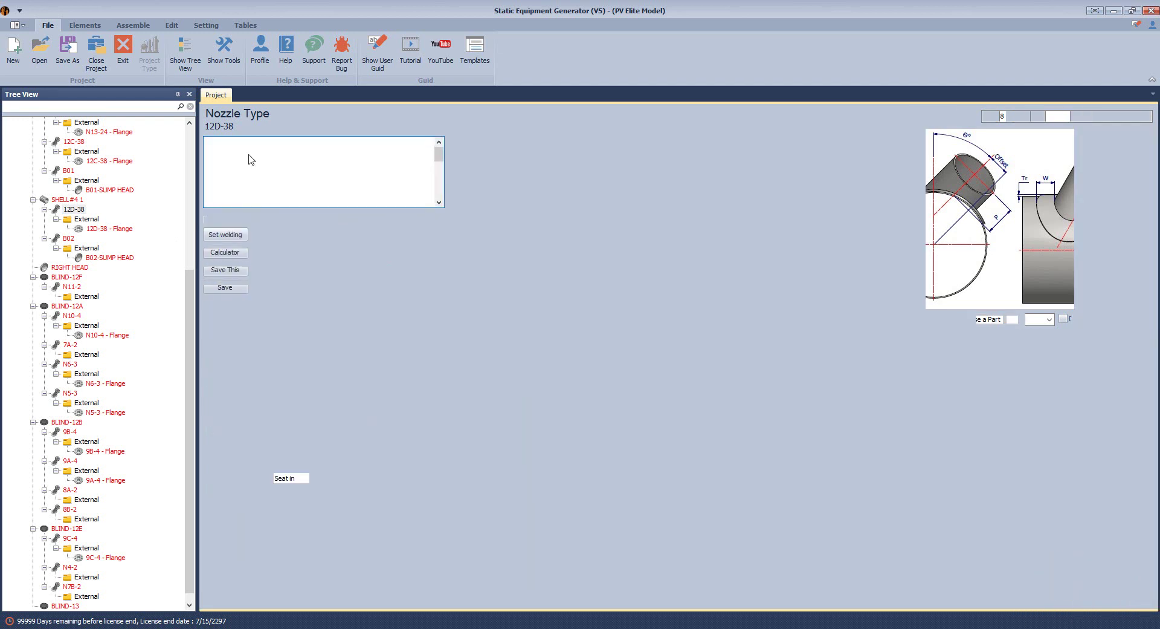
left_click(77, 212)
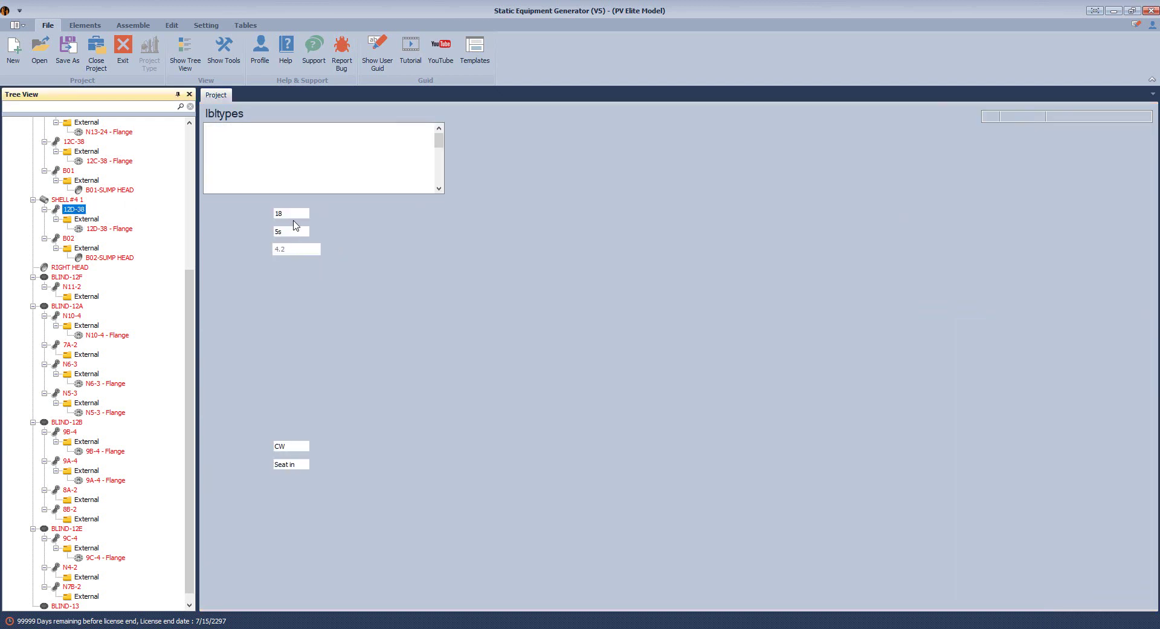
left_click(294, 227)
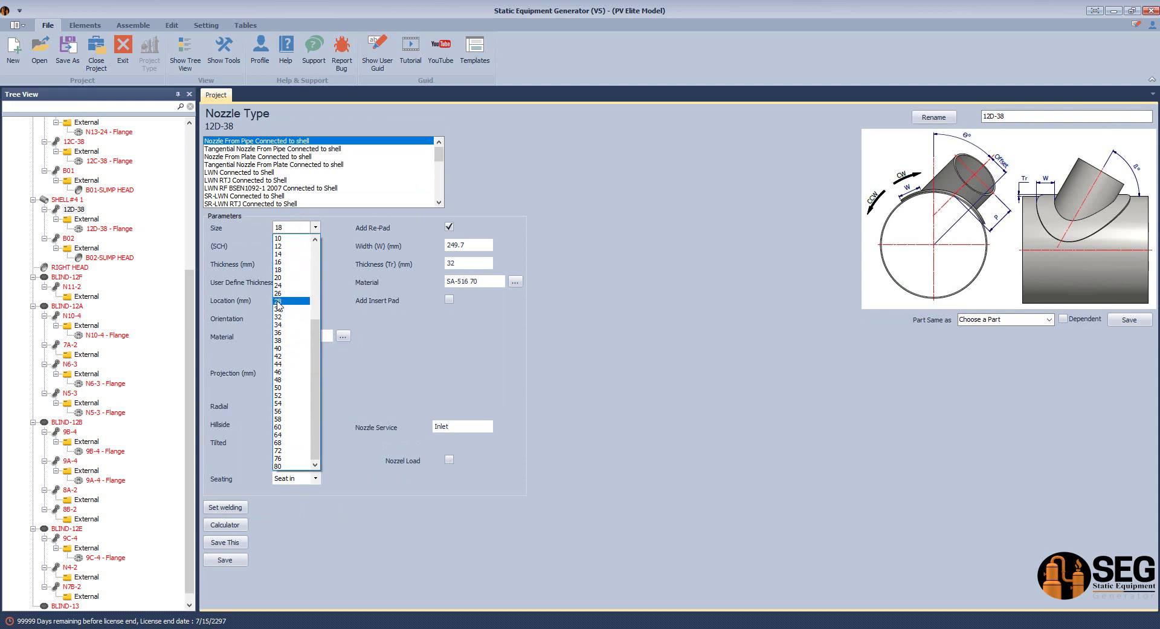
left_click(289, 332)
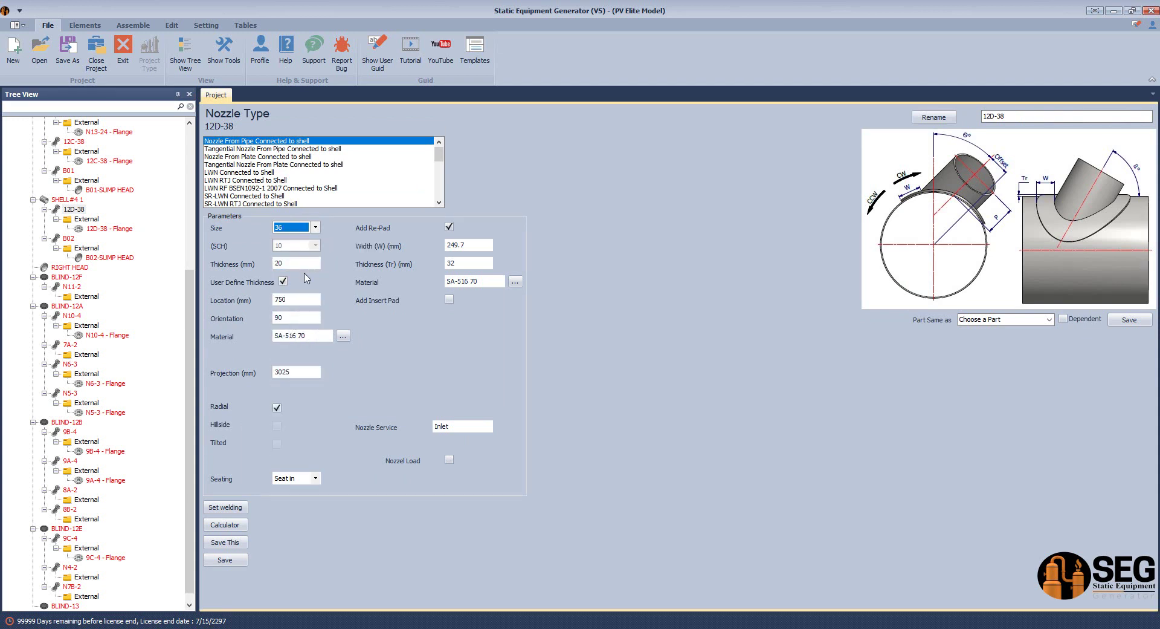
left_click(225, 559)
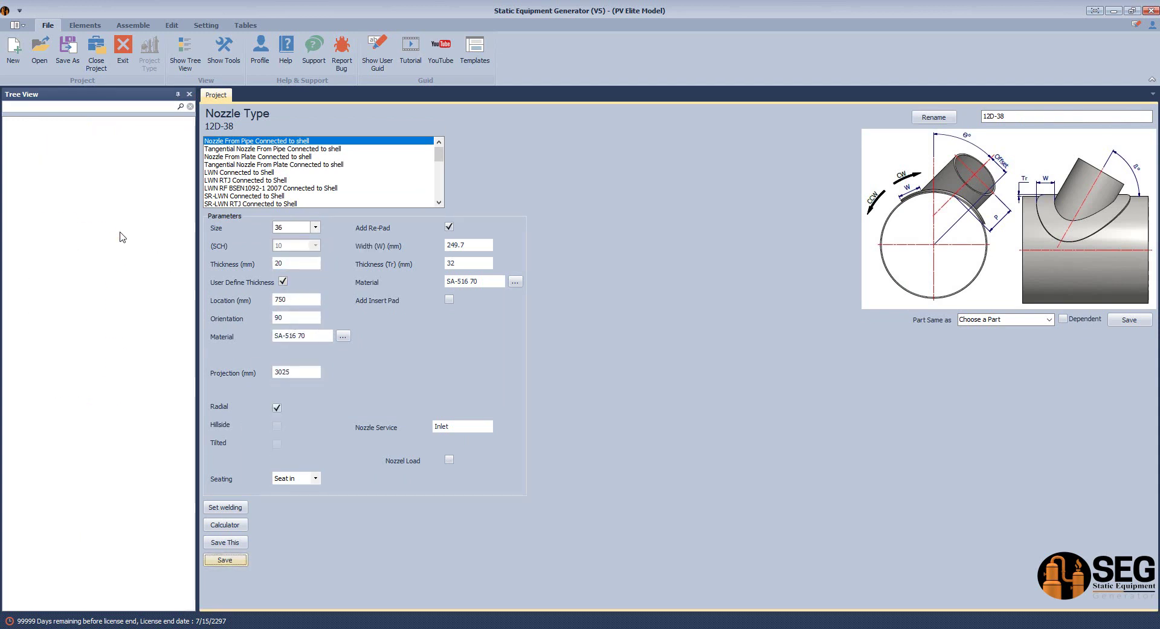
- Save the 12D-38 flange as WN-RF ASME B16.47 Series A, rating 300, size 36, 20 mm thick
left_click(121, 229)
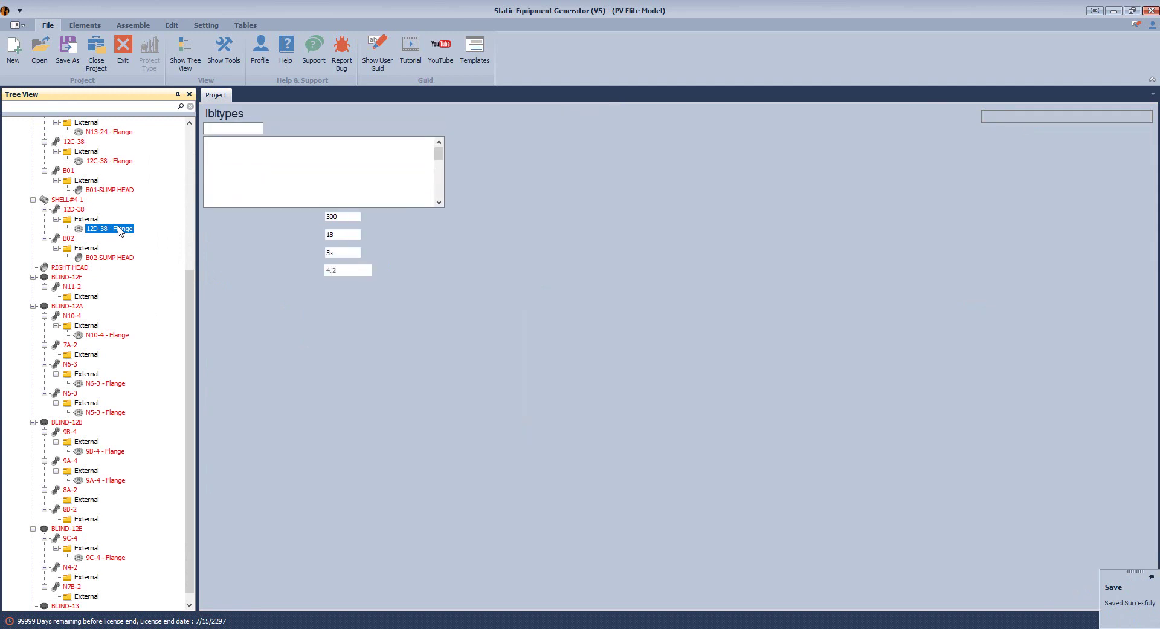
left_click(261, 195)
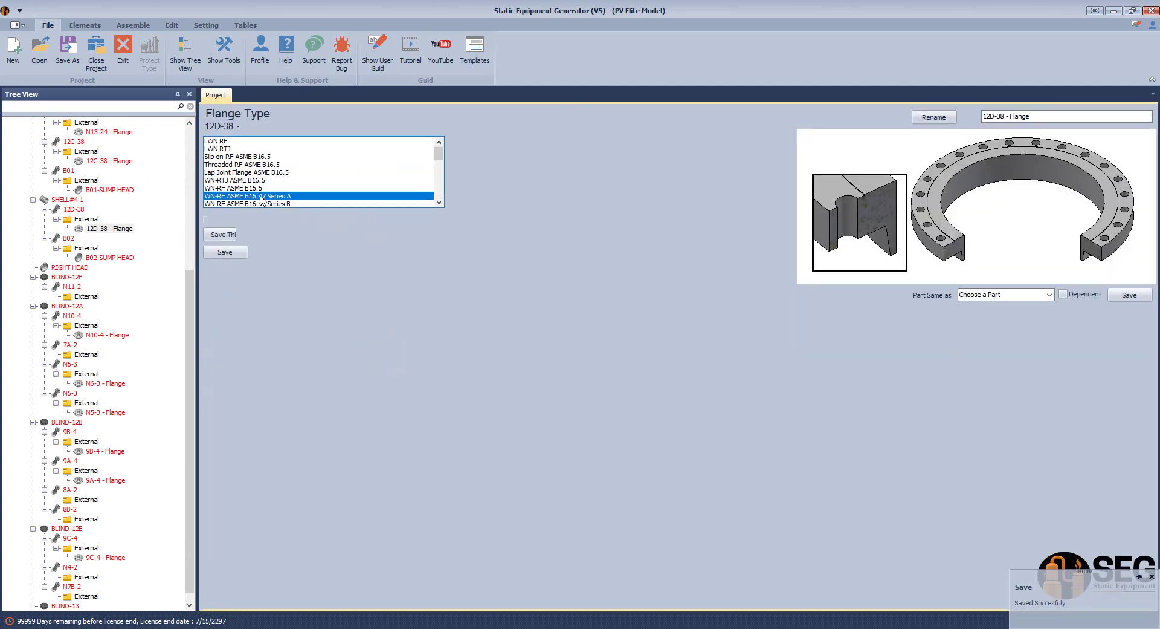
left_click(342, 234)
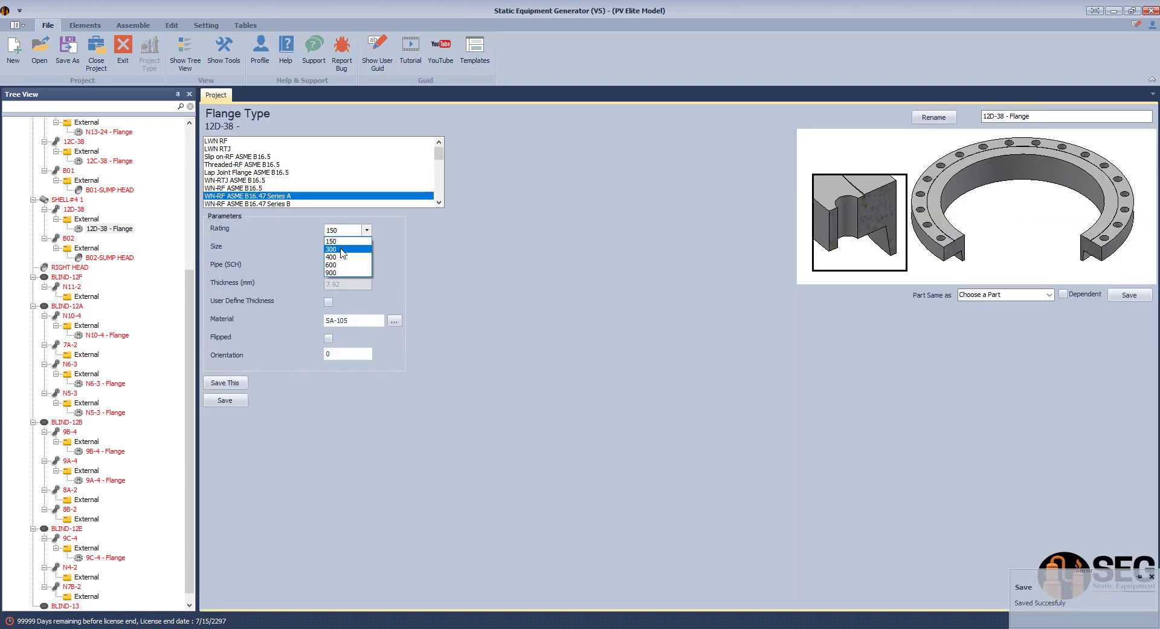
left_click(344, 250)
left_click(343, 249)
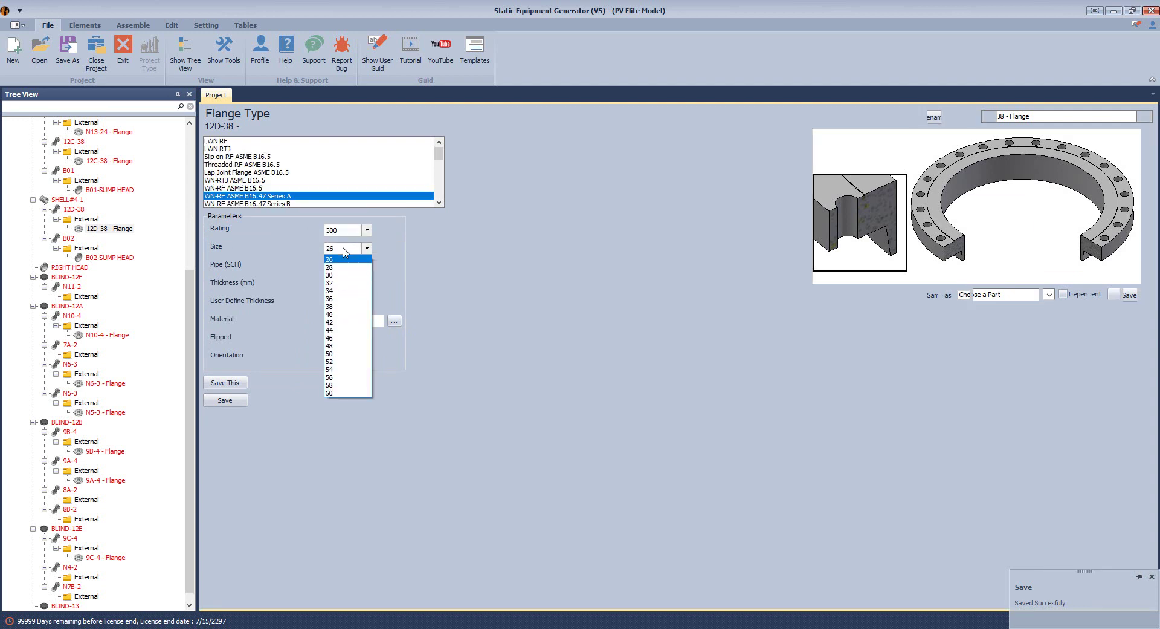
left_click(339, 305)
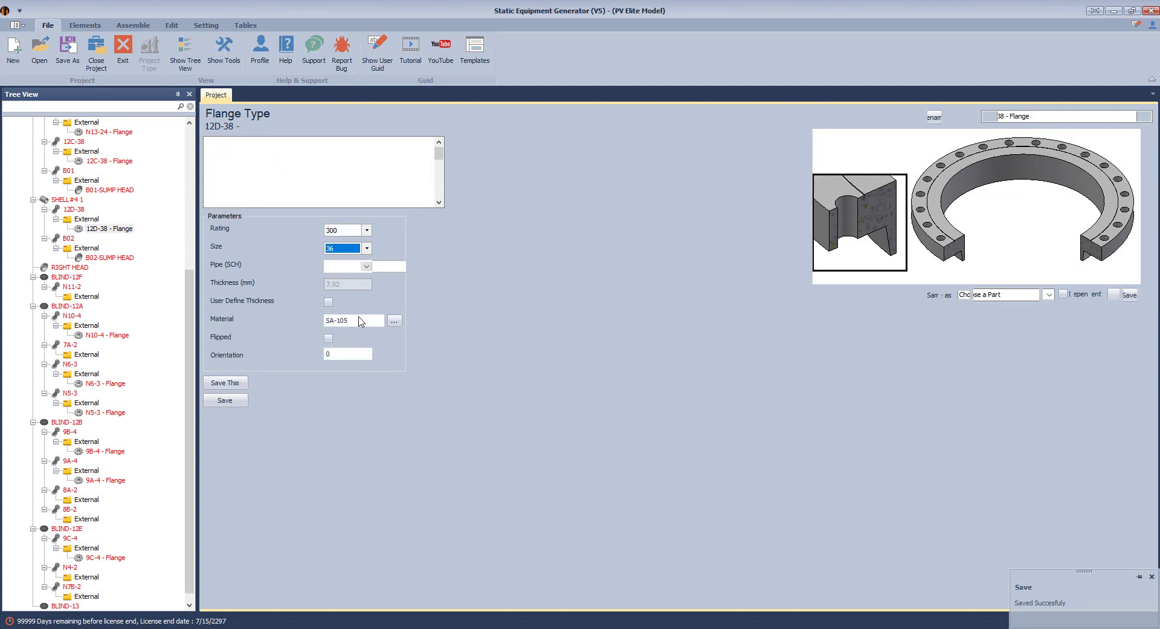
left_click(328, 301)
left_click(344, 285)
left_click_drag(345, 285, 299, 281)
type("20")
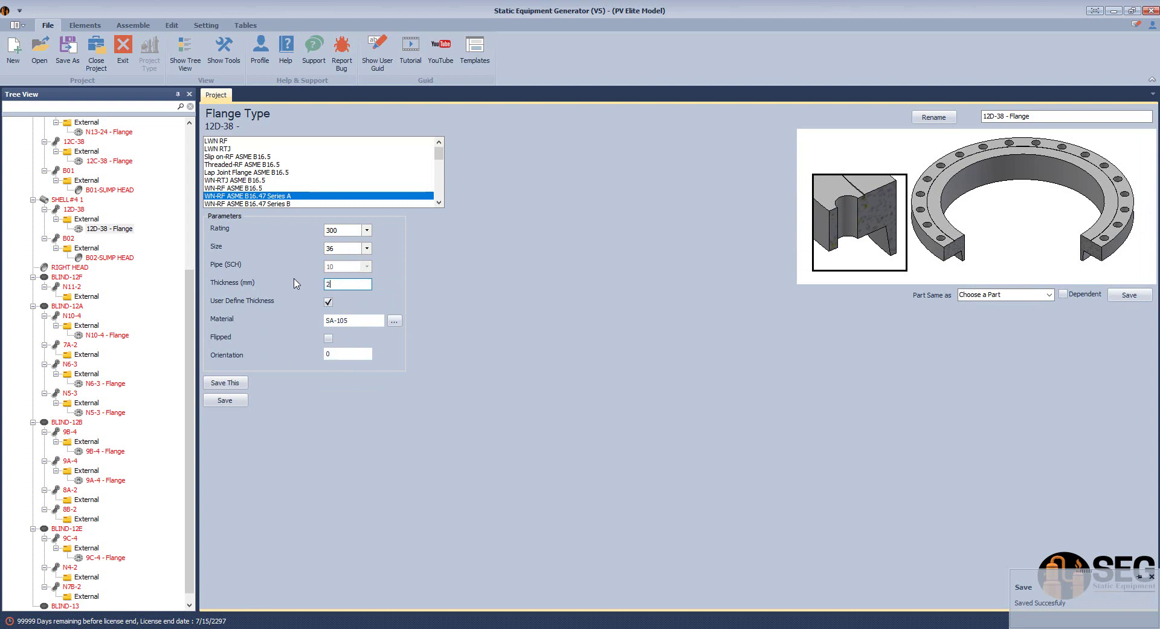
left_click(224, 400)
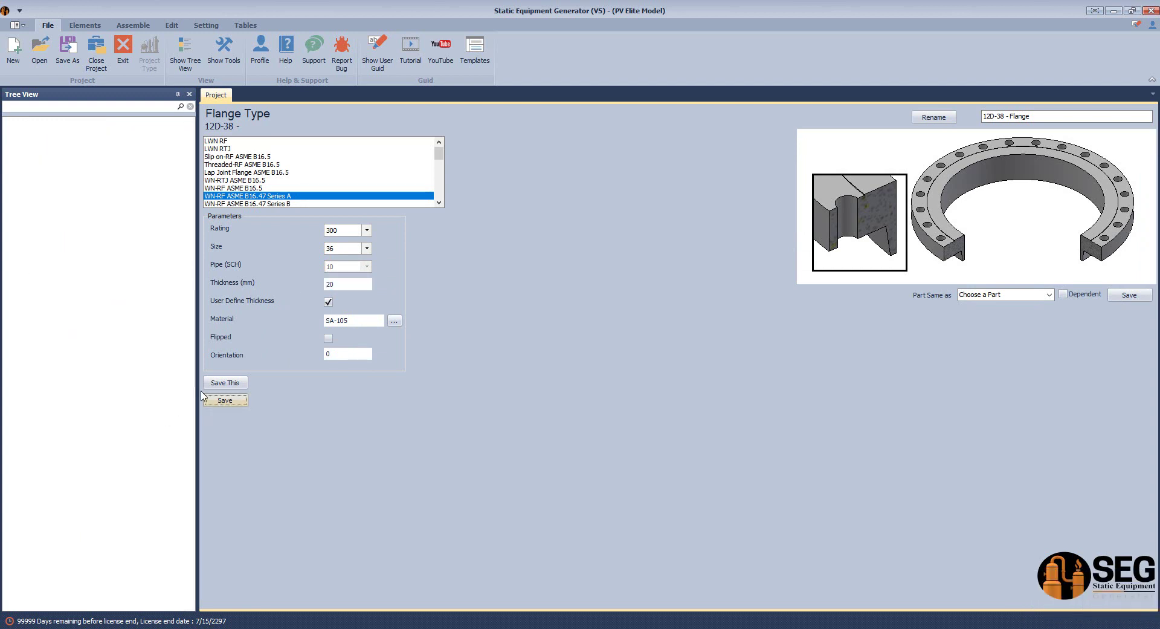
left_click_drag(192, 307, 15, 157)
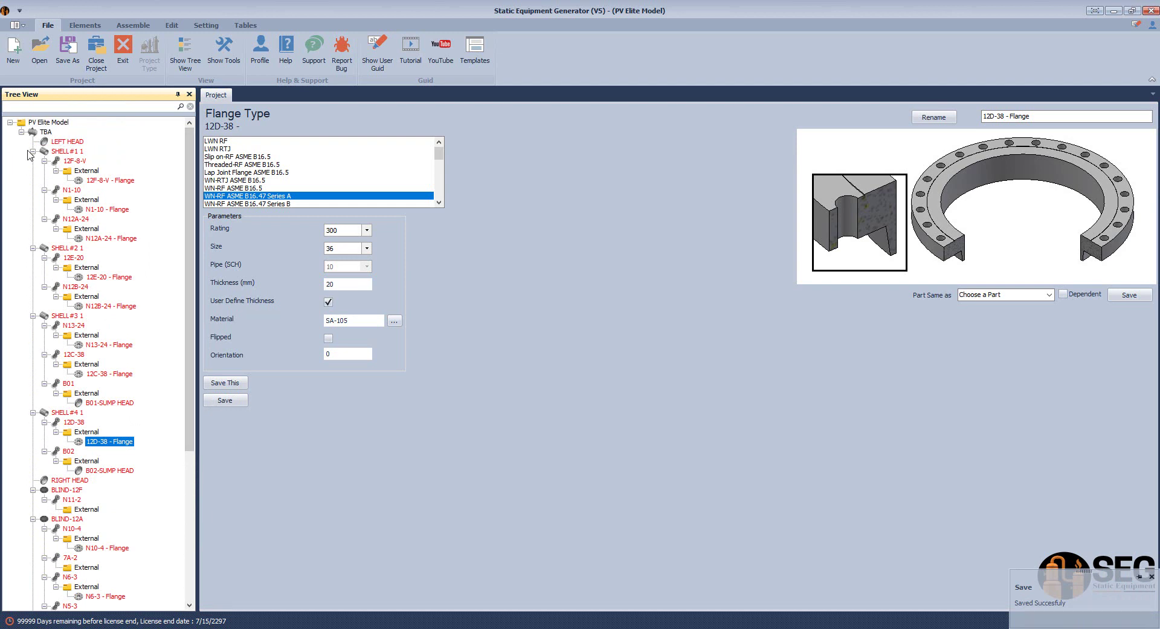
- Collapse the SHELL#1 1 through SHELL#4 1 branches, leaving SHELL#4 1's 1620 length shown
left_click(32, 151)
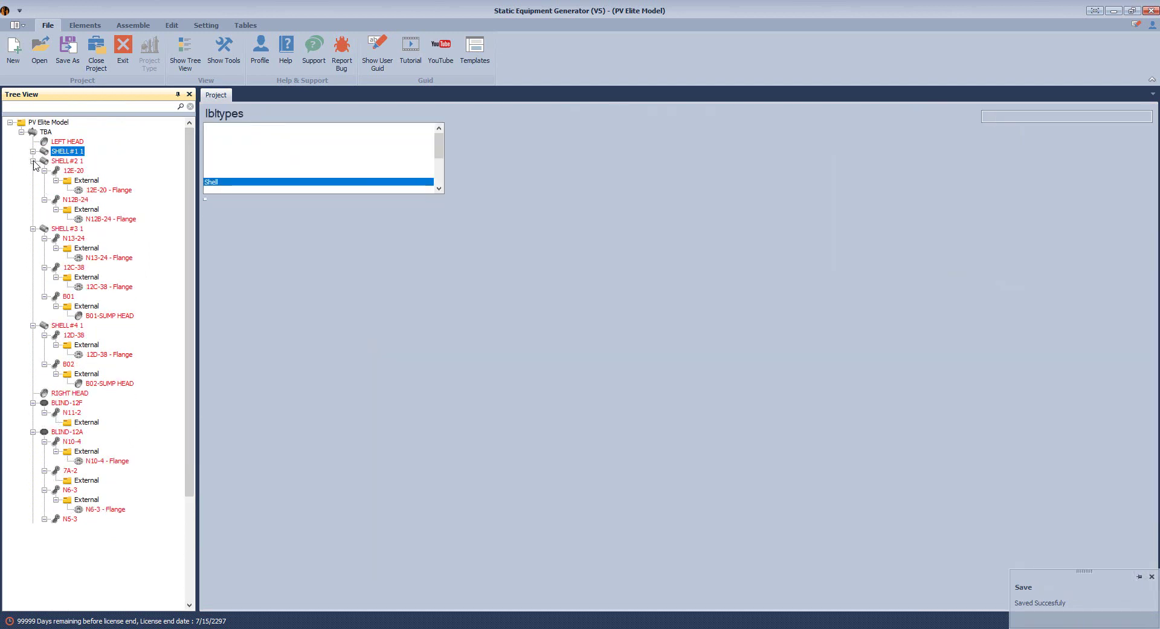
left_click(33, 161)
left_click(33, 170)
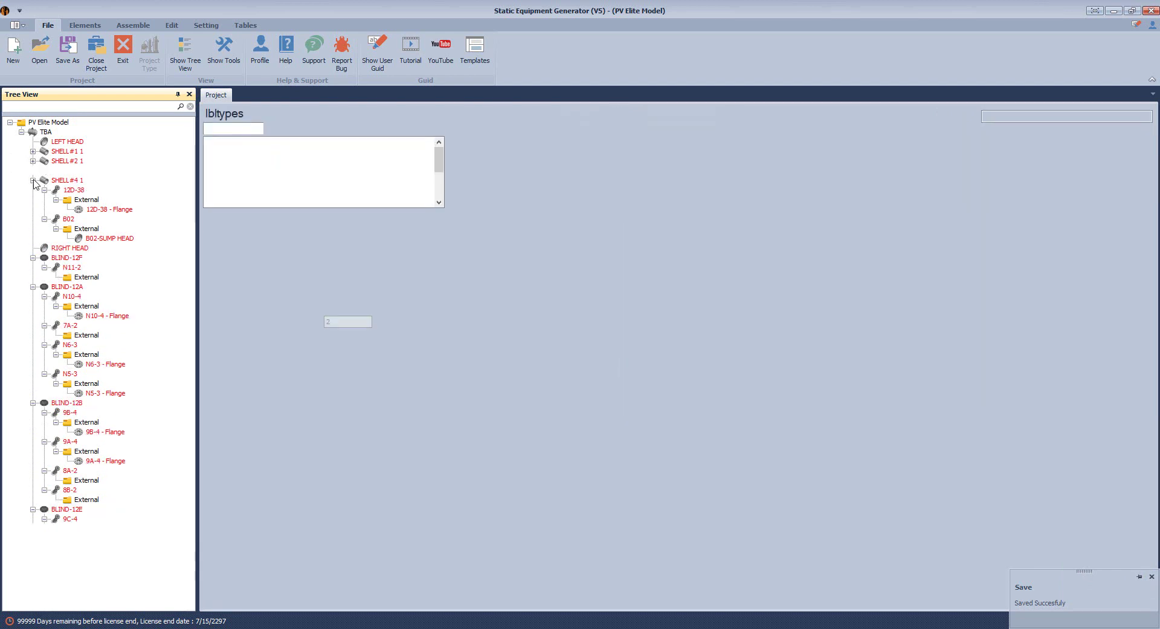
left_click(35, 183)
left_click(34, 180)
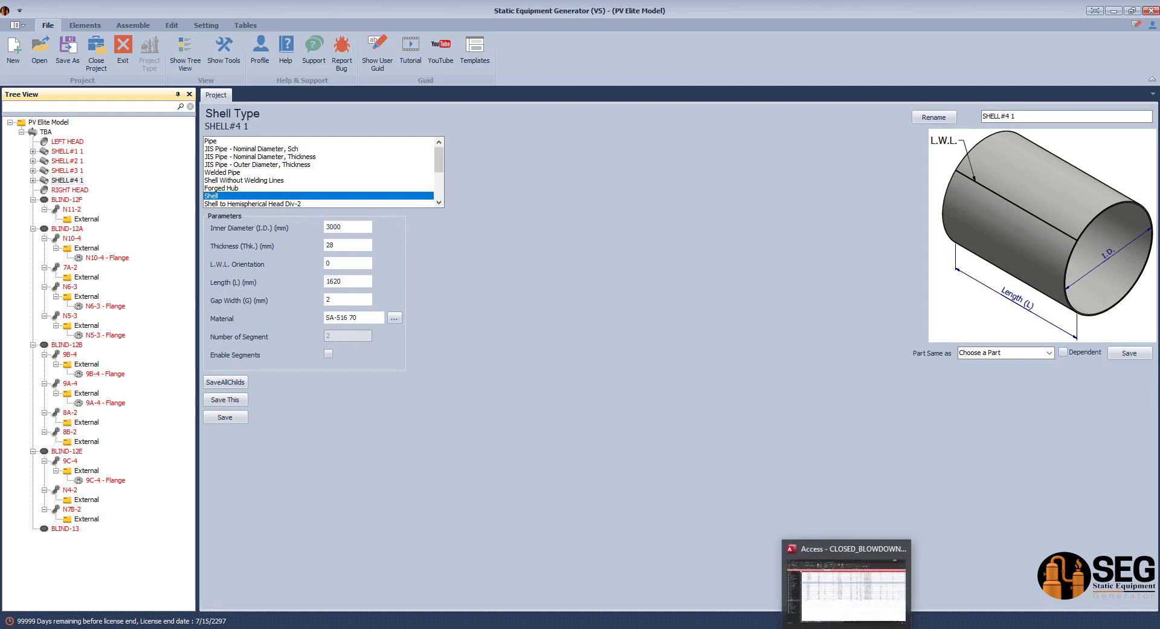
left_click(859, 583)
- Open the Elements table and select the head and shell rows 1–6, then blind rows 9–13
double_click(58, 208)
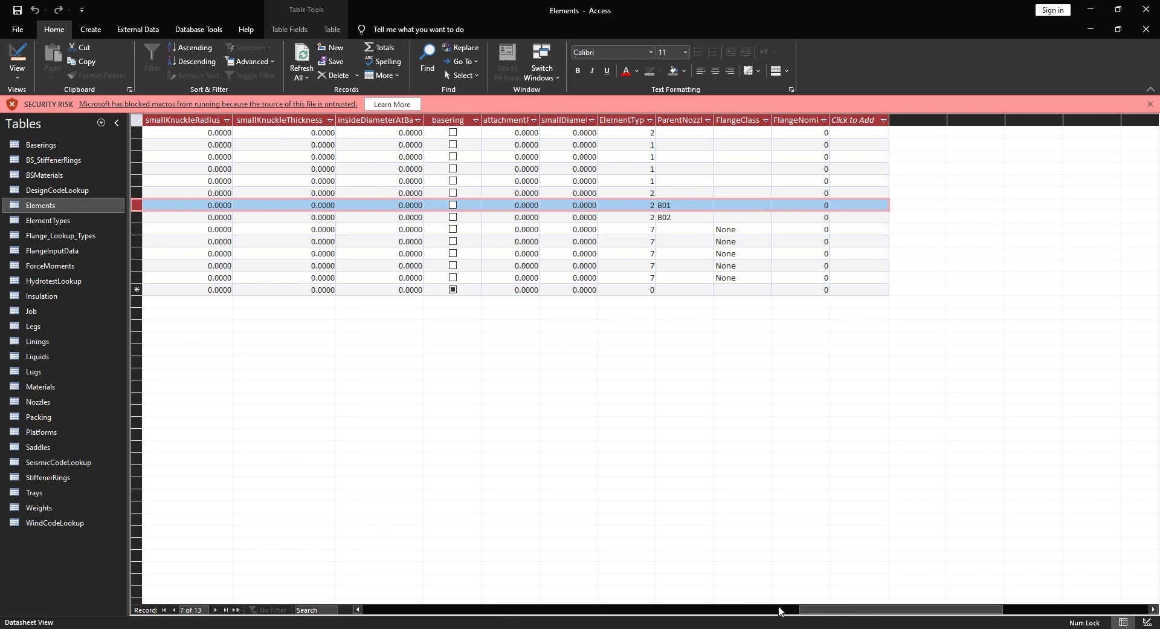
left_click_drag(779, 610, 350, 610)
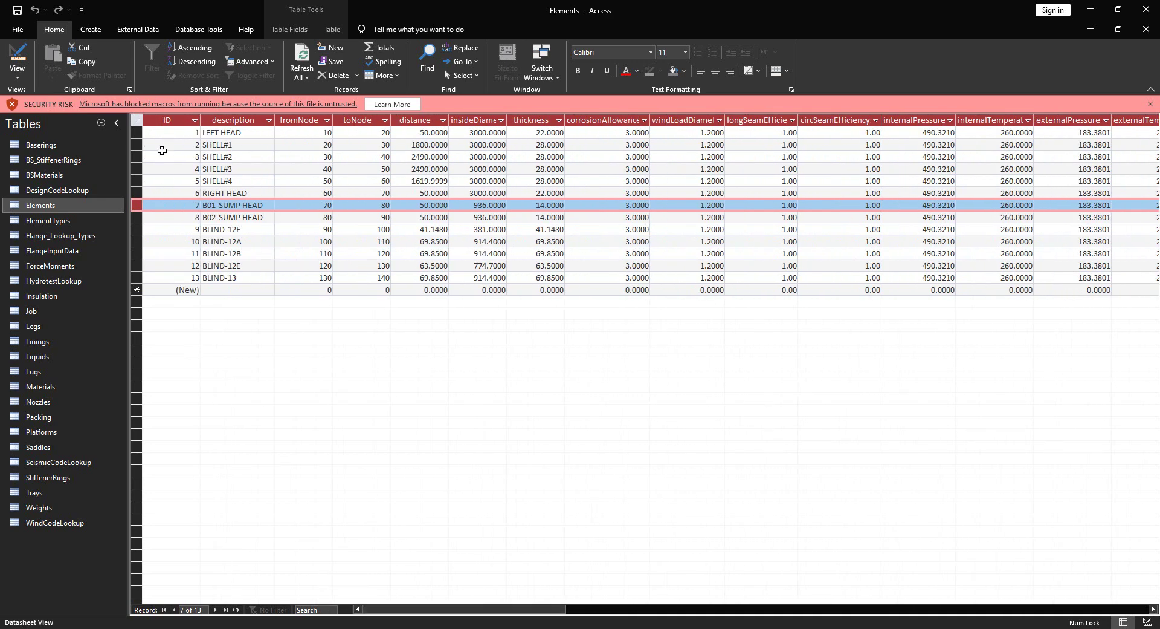
left_click(137, 194)
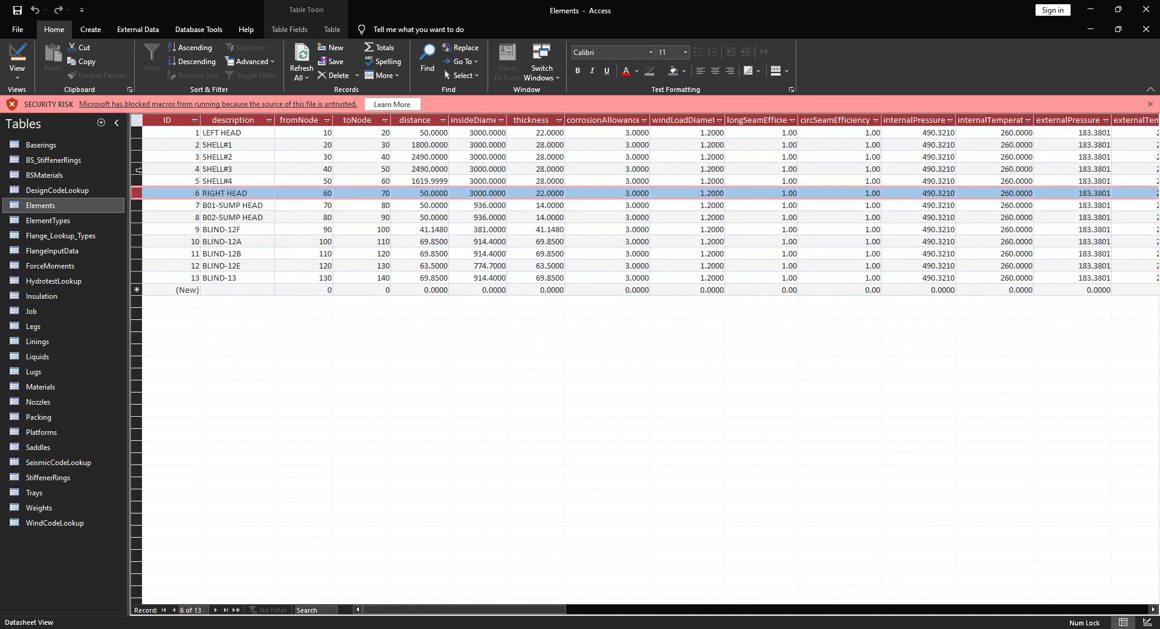
left_click(139, 134, "shift")
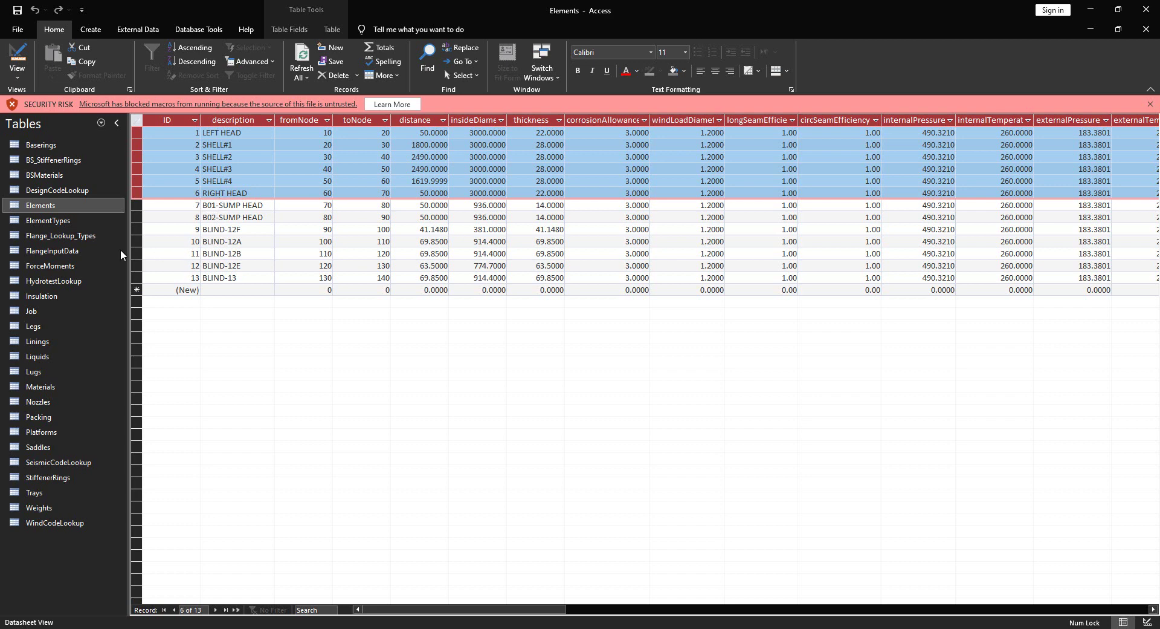
left_click_drag(143, 228, 139, 277)
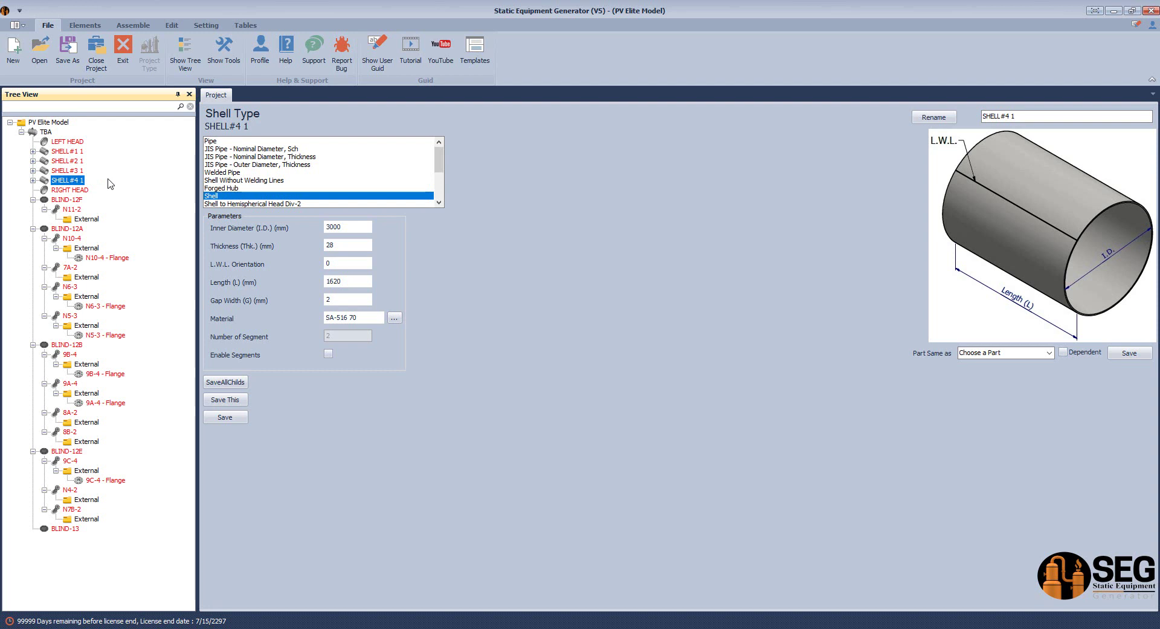
- Show BLIND-12F's parameters and filter the model tree with the search text '12f'
left_click(77, 201)
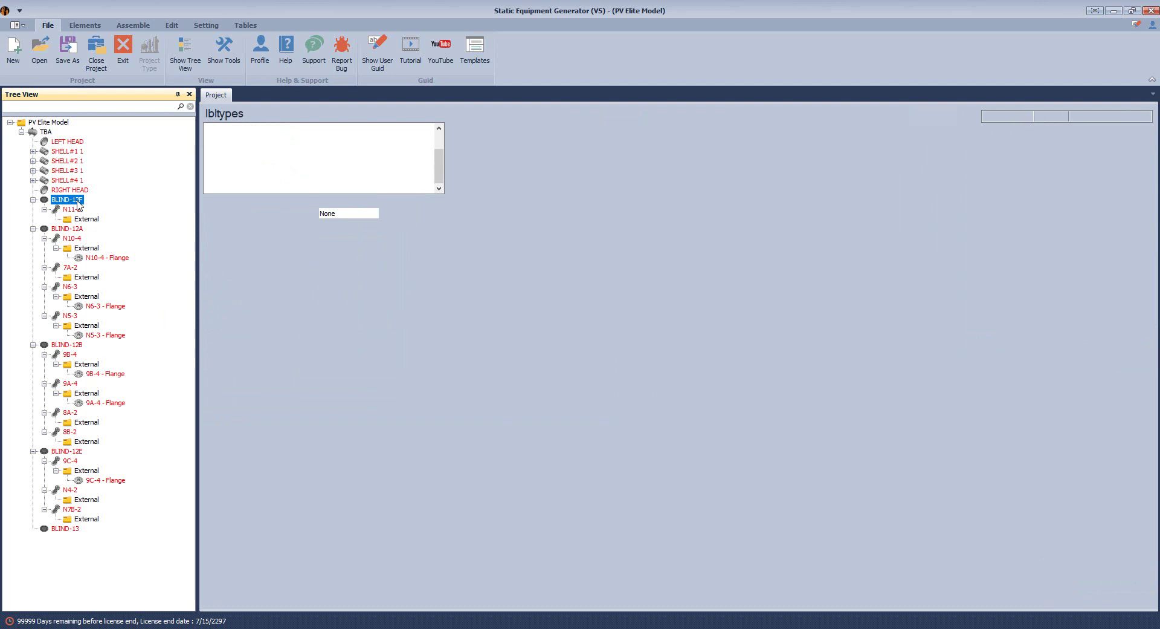
left_click(60, 106)
type("12f")
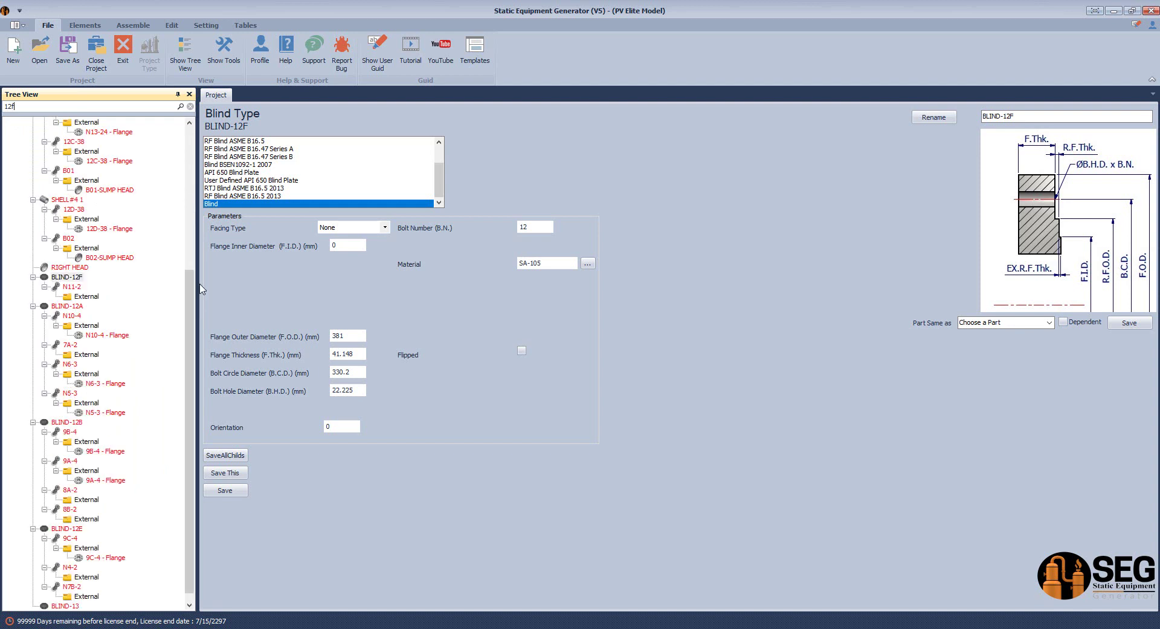
left_click_drag(192, 270, 190, 130)
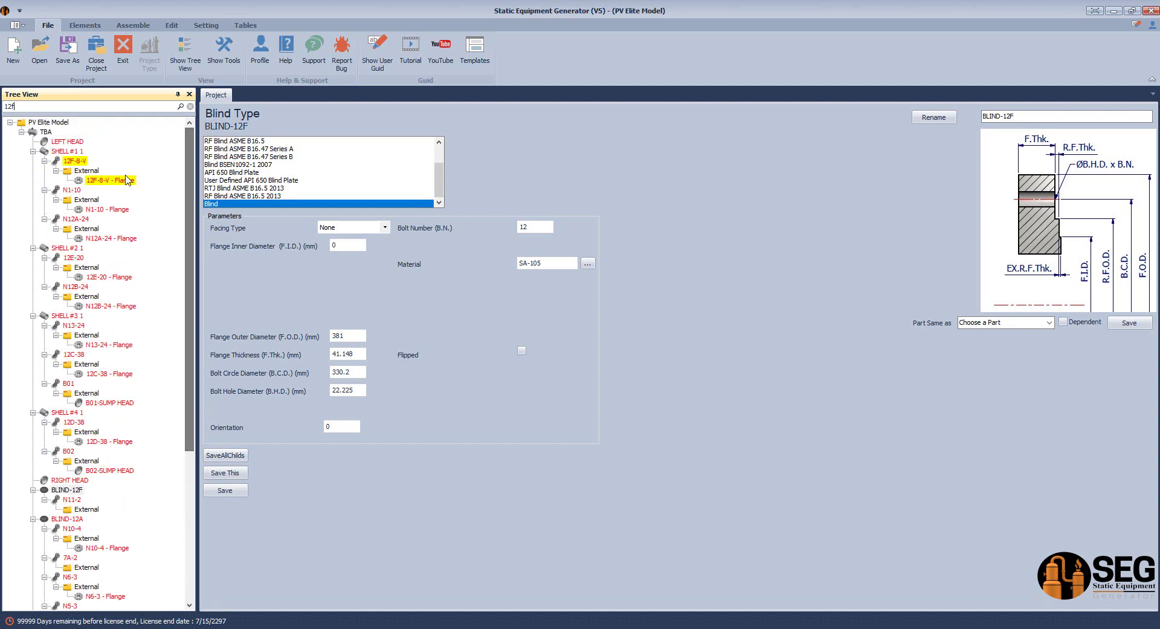
left_click_drag(189, 183, 179, 353)
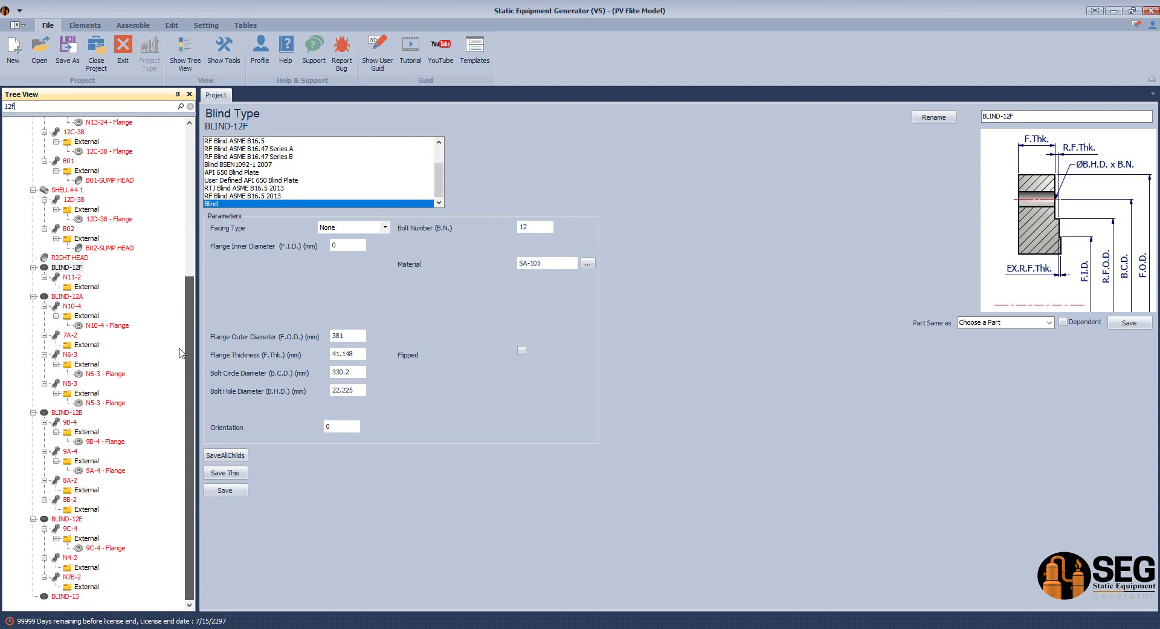
- Copy BLIND-12F with its nozzle and paste it under 12F-8-V's External node
right_click(78, 268)
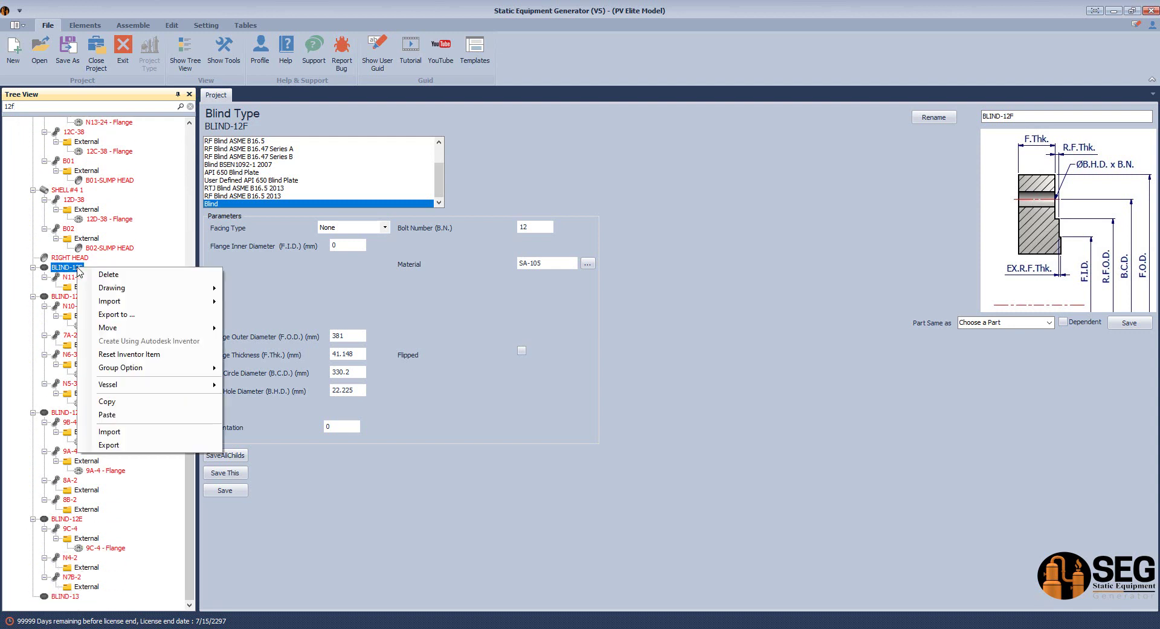
left_click(115, 404)
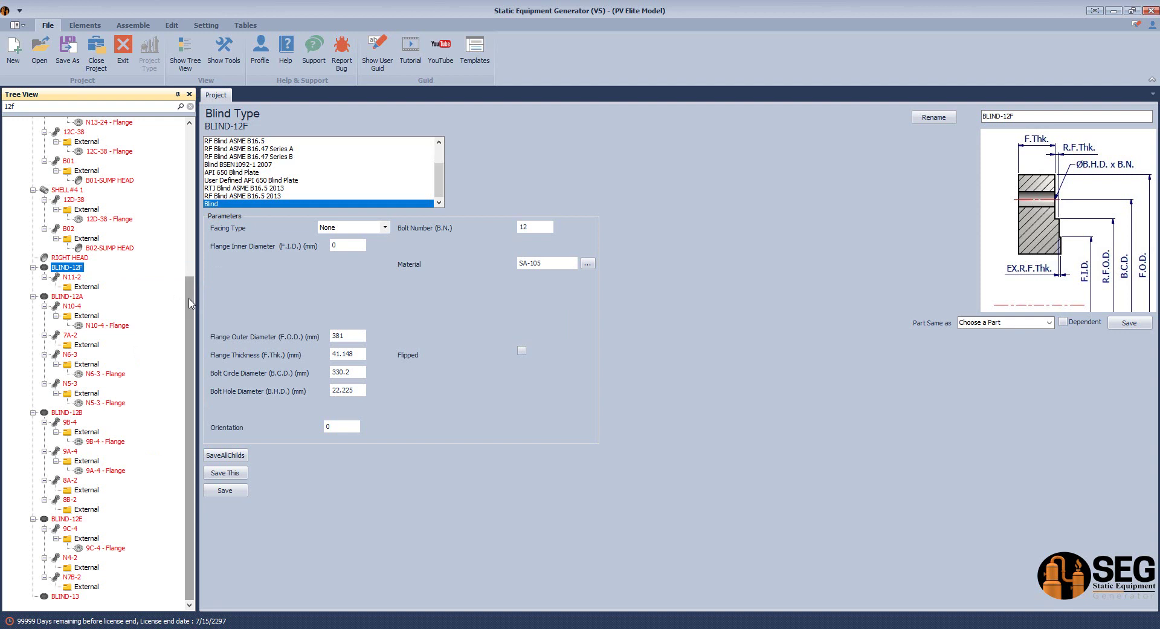
scroll(190, 302, "up", 8)
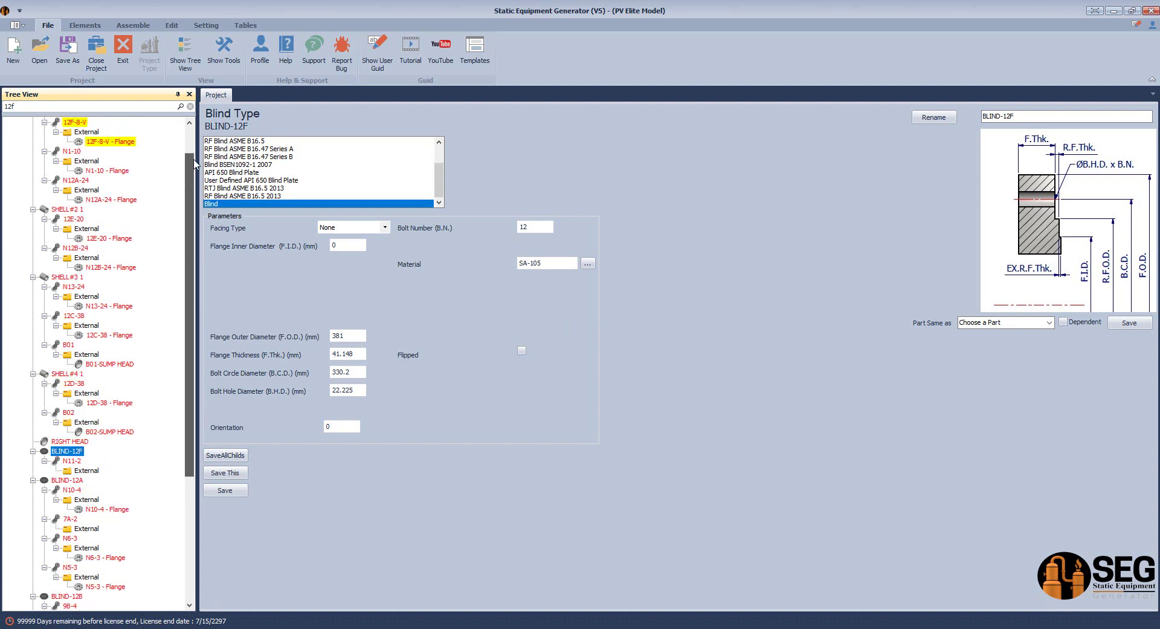
left_click(96, 170)
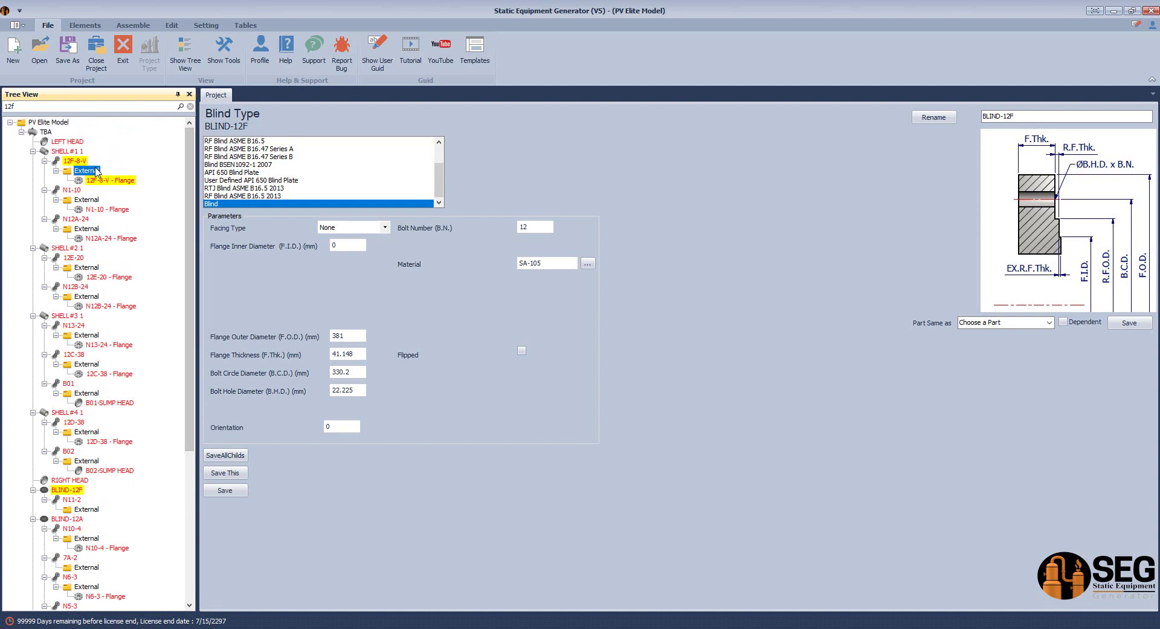
right_click(96, 170)
left_click(134, 315)
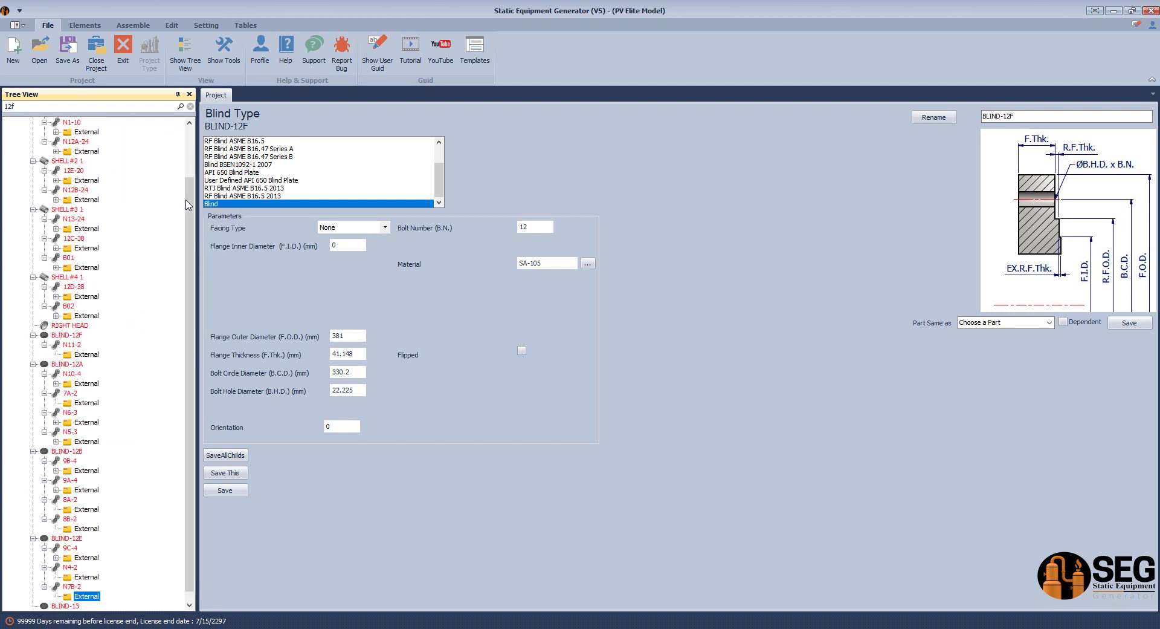
left_click_drag(187, 204, 187, 155)
left_click(56, 171)
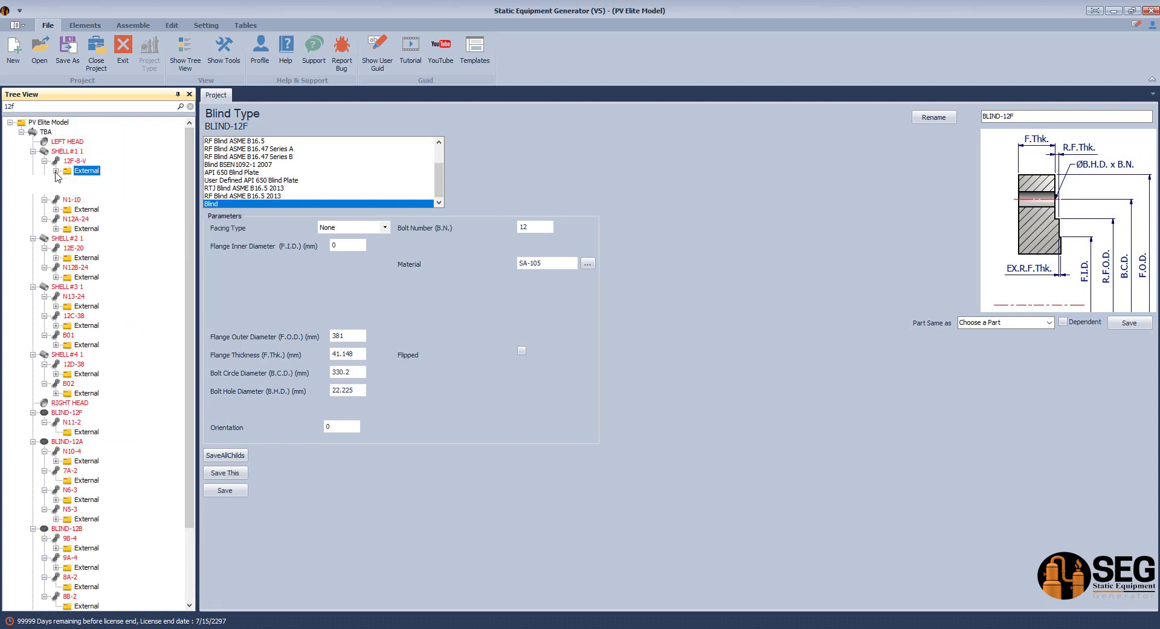
left_click(68, 191)
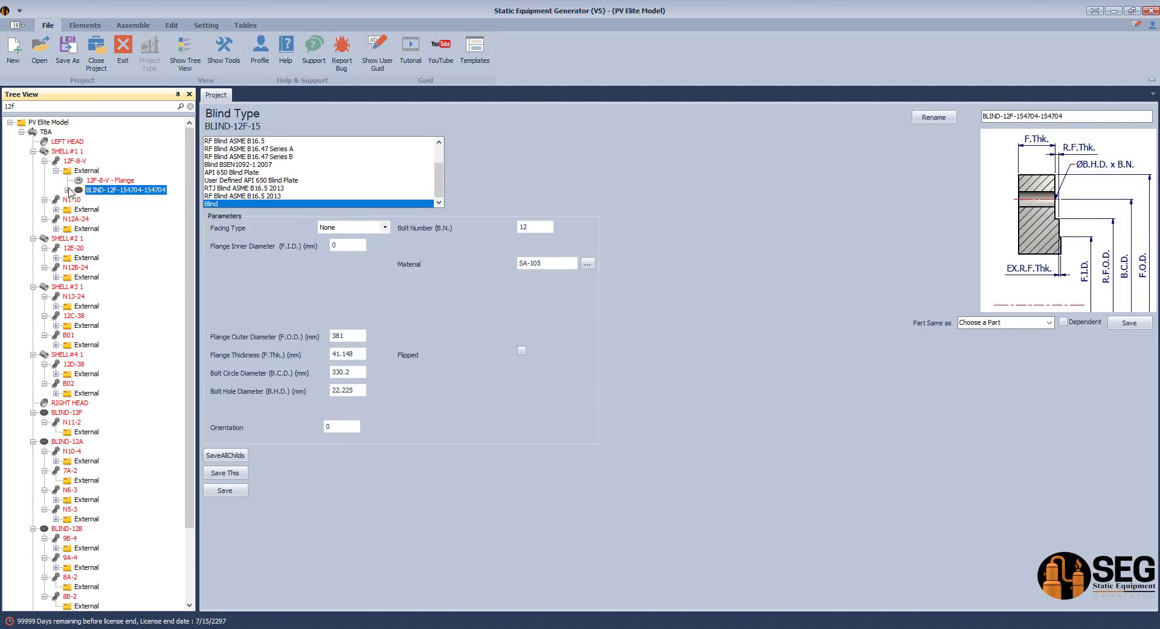
left_click(89, 201)
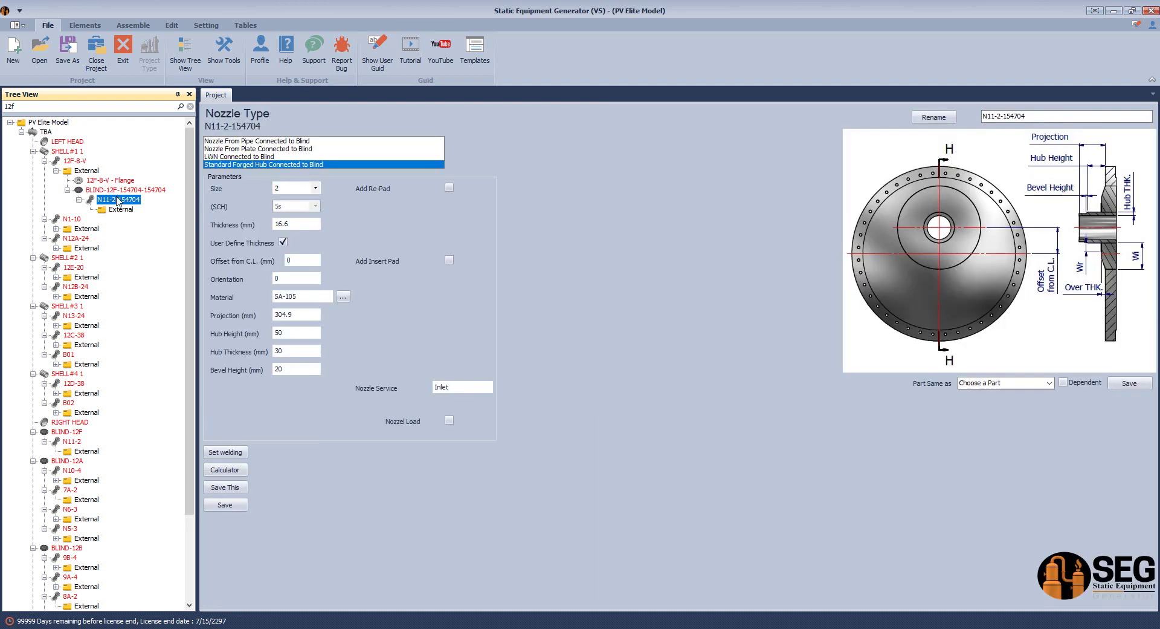
left_click(116, 191)
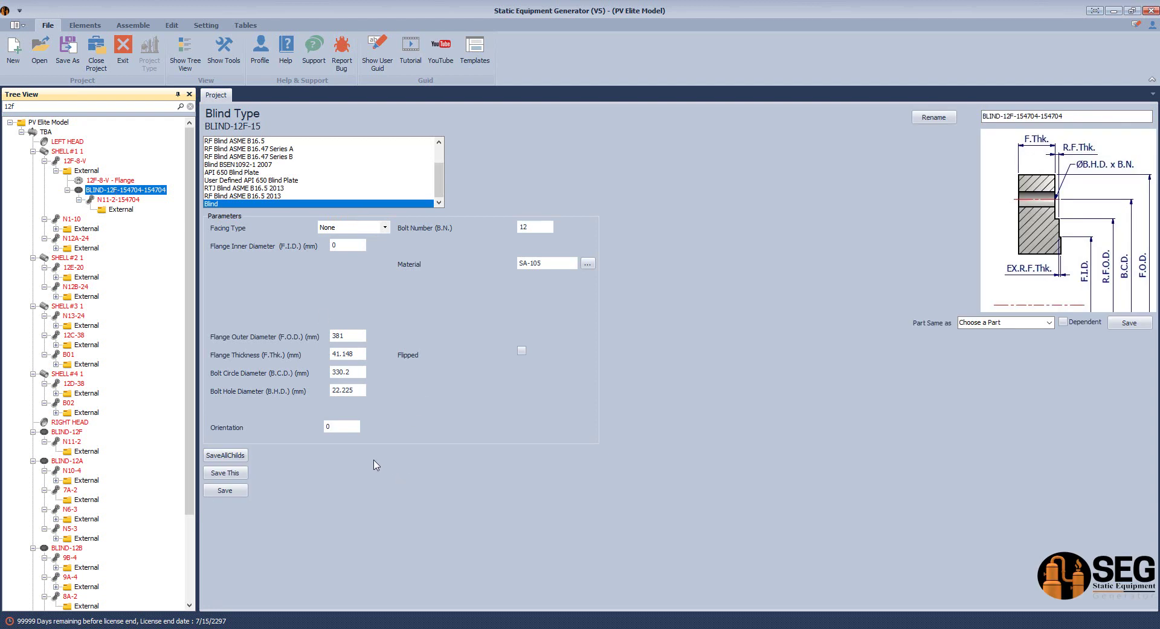
left_click(522, 352)
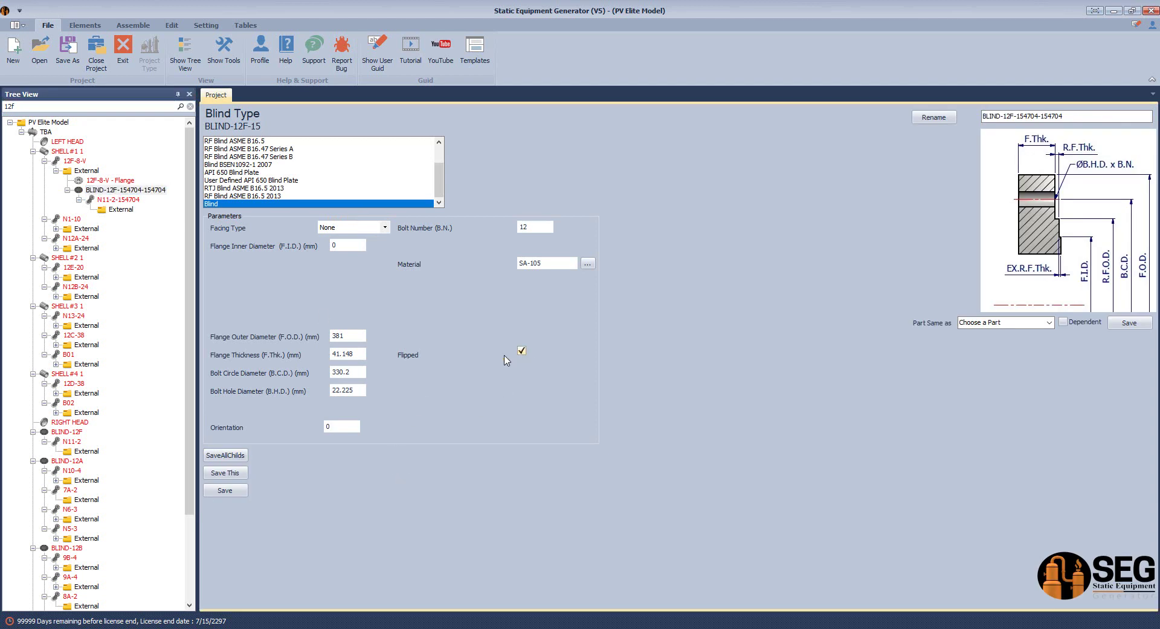
left_click(223, 490)
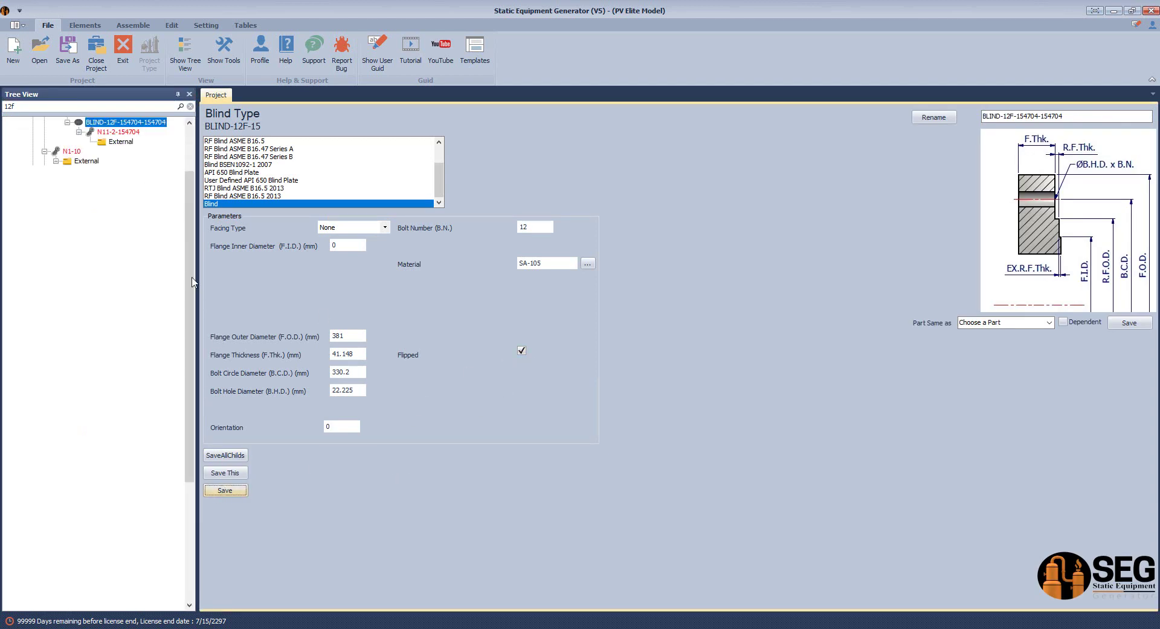
- Delete the original BLIND-12F and confirm the deletion
left_click_drag(191, 399, 193, 523)
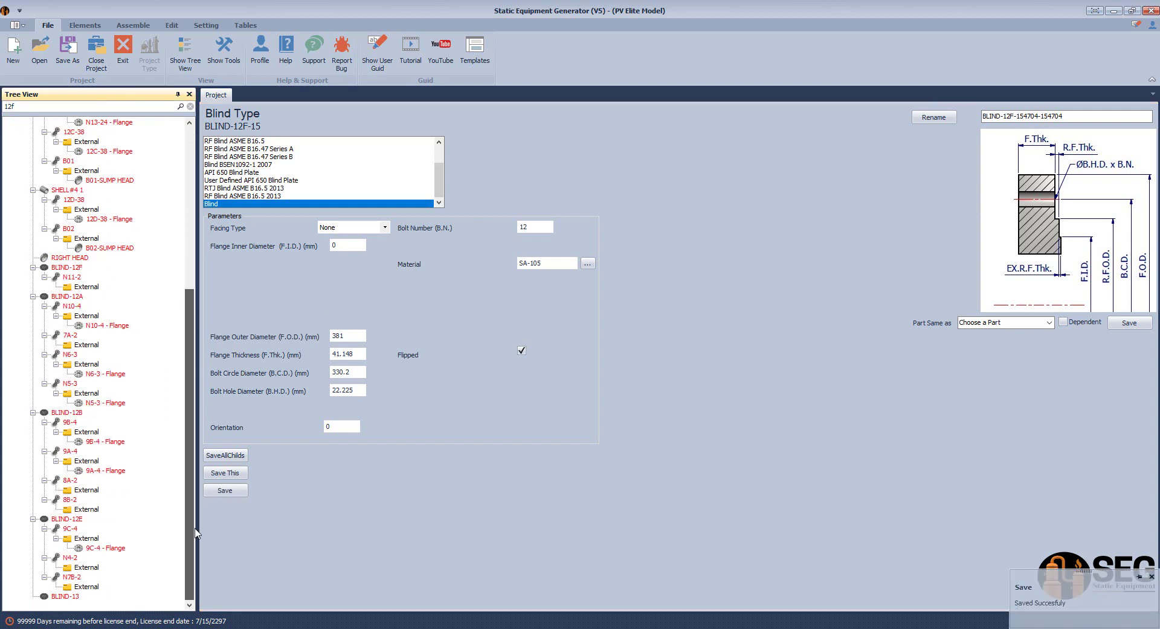
left_click(77, 268)
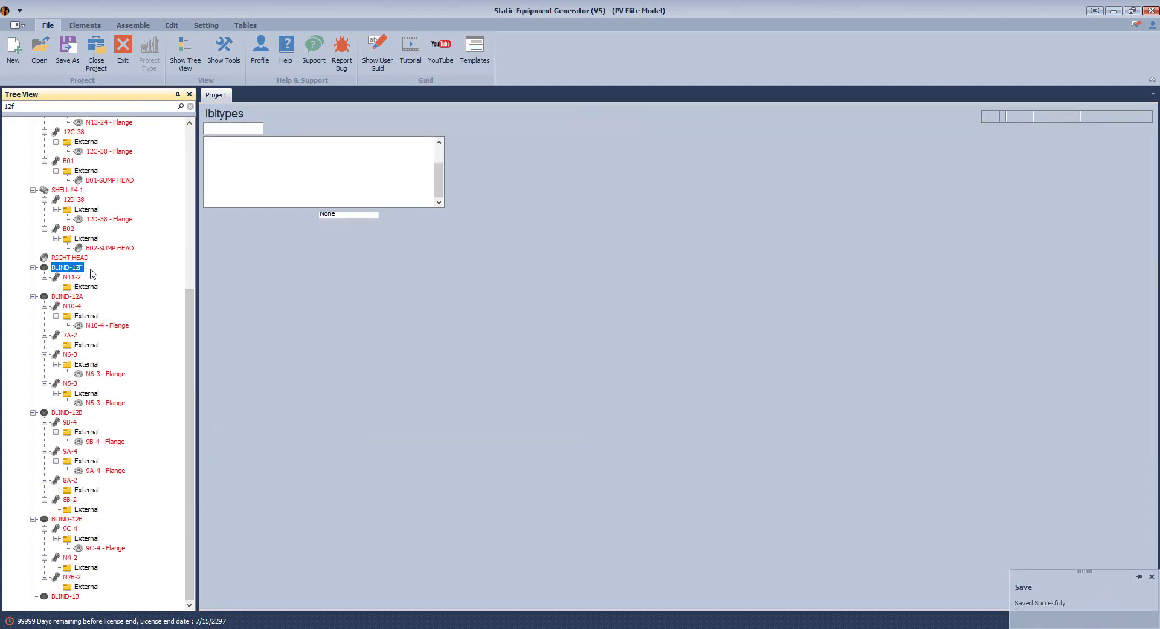
right_click(92, 274)
left_click(107, 279)
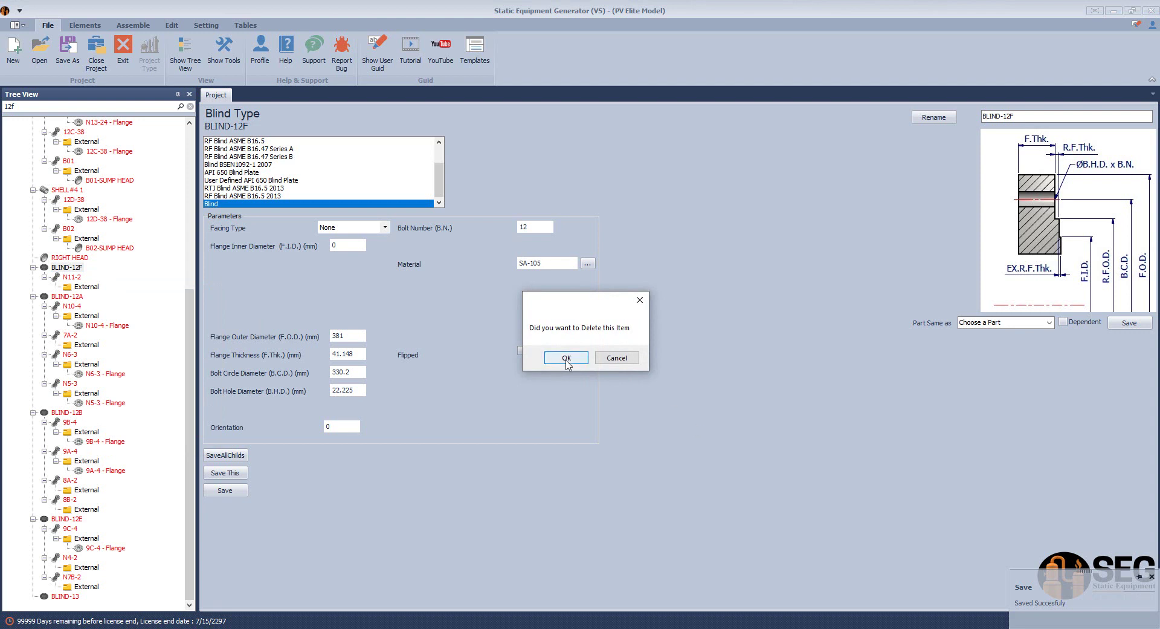
left_click(567, 358)
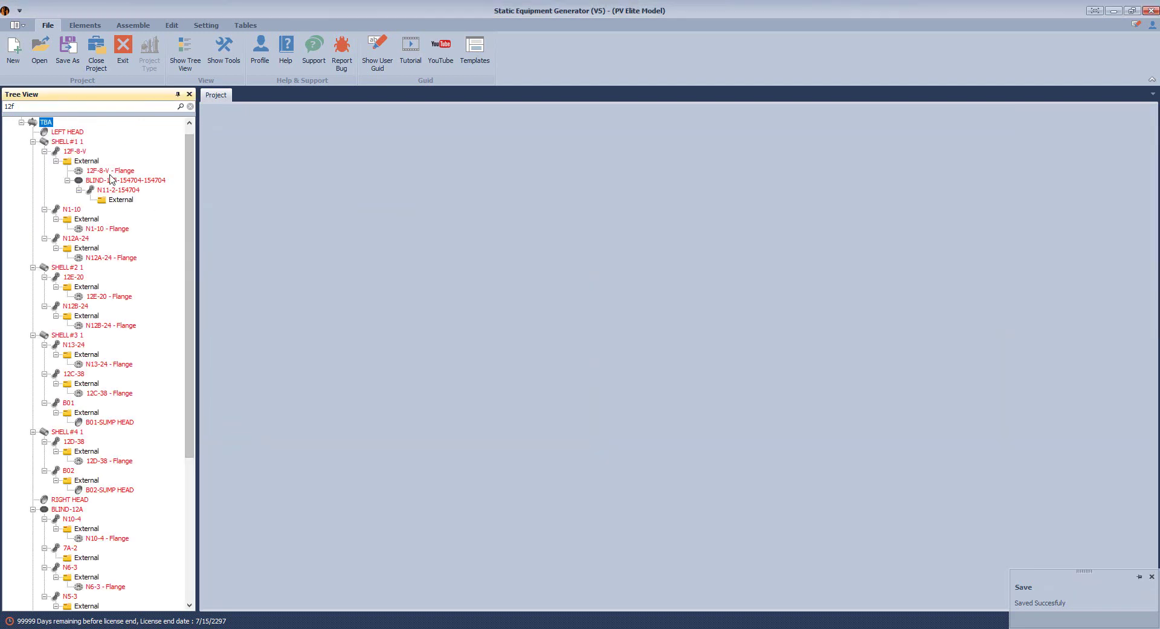
left_click(110, 179)
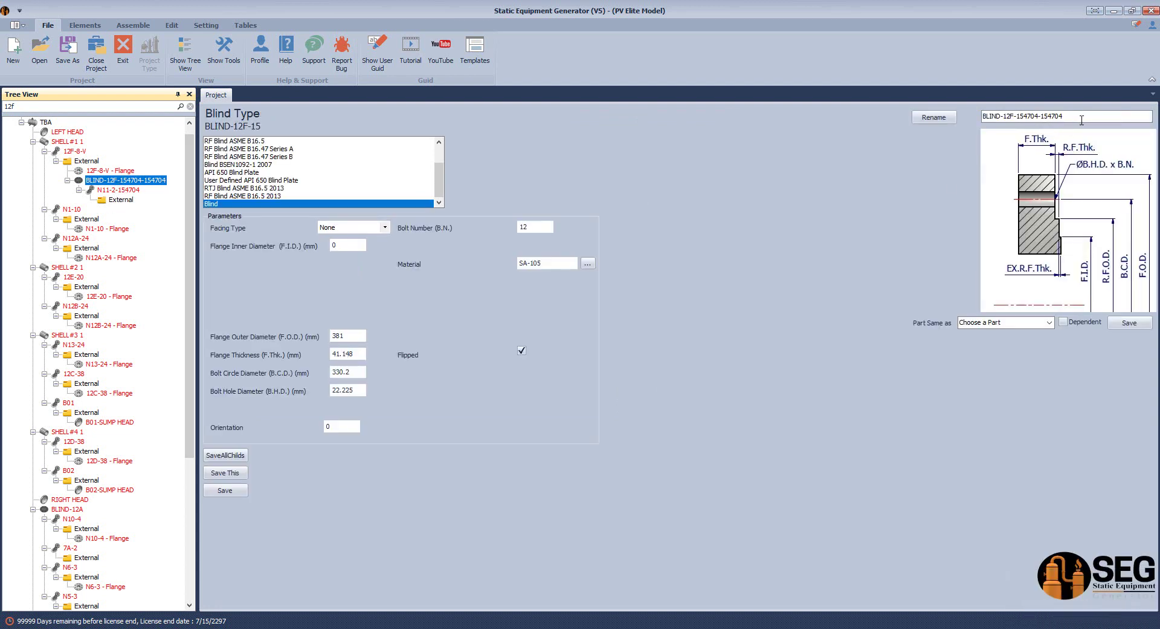
left_click_drag(1082, 120, 1014, 130)
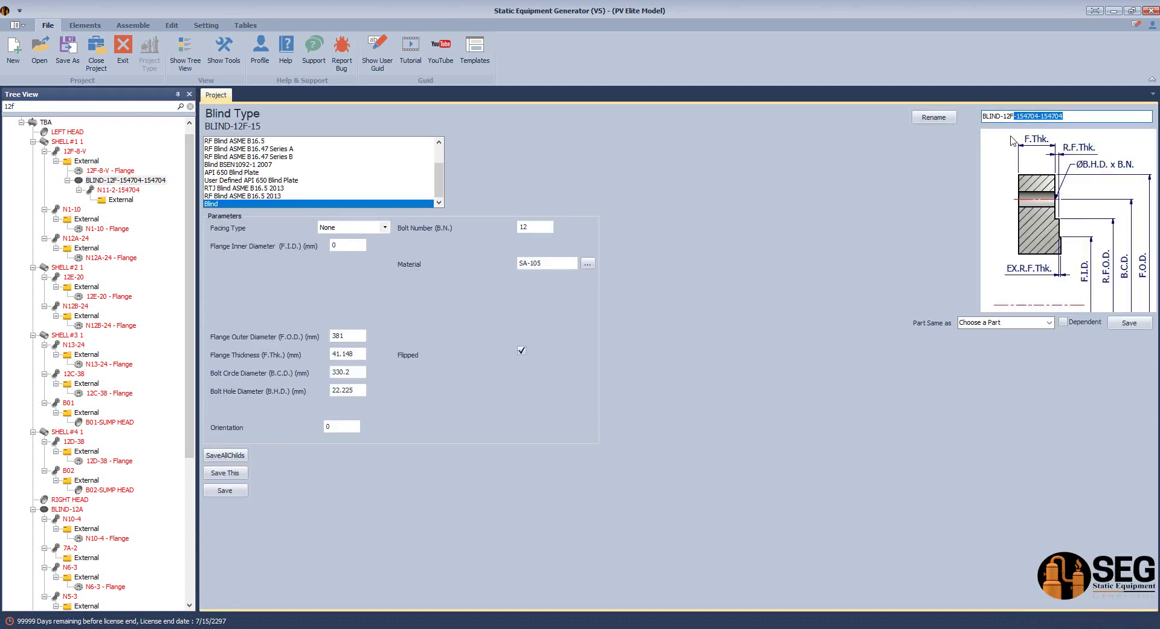
key("BackSpace")
left_click(934, 118)
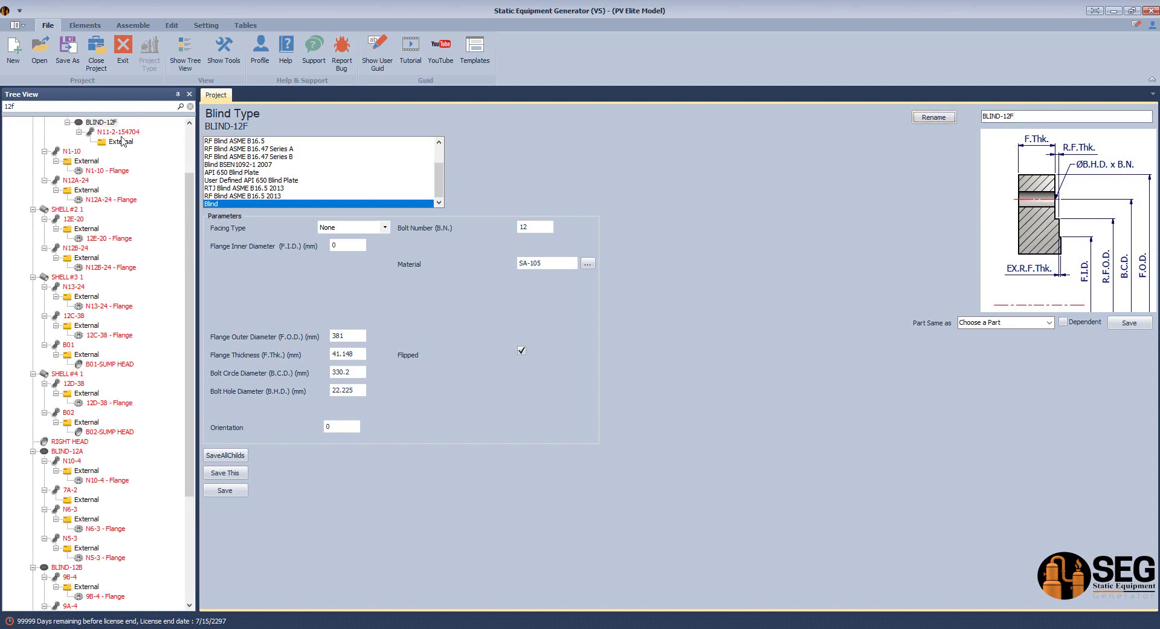
- Rename the pasted N11-2-154704 nozzle to N11-2
left_click(122, 136)
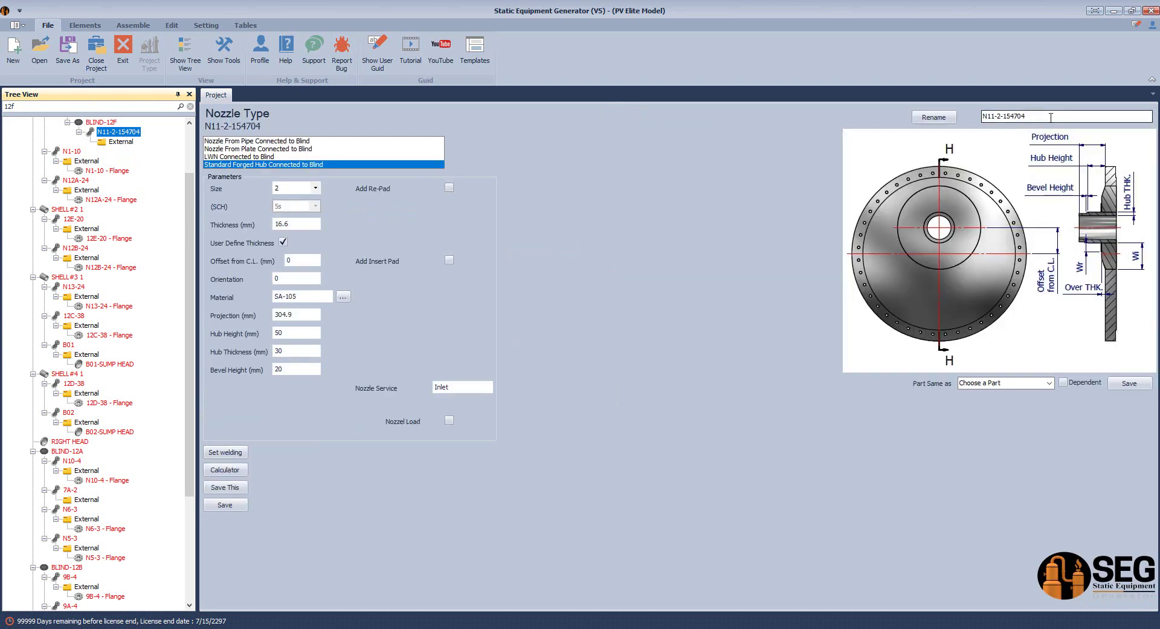
left_click_drag(1051, 118, 1013, 117)
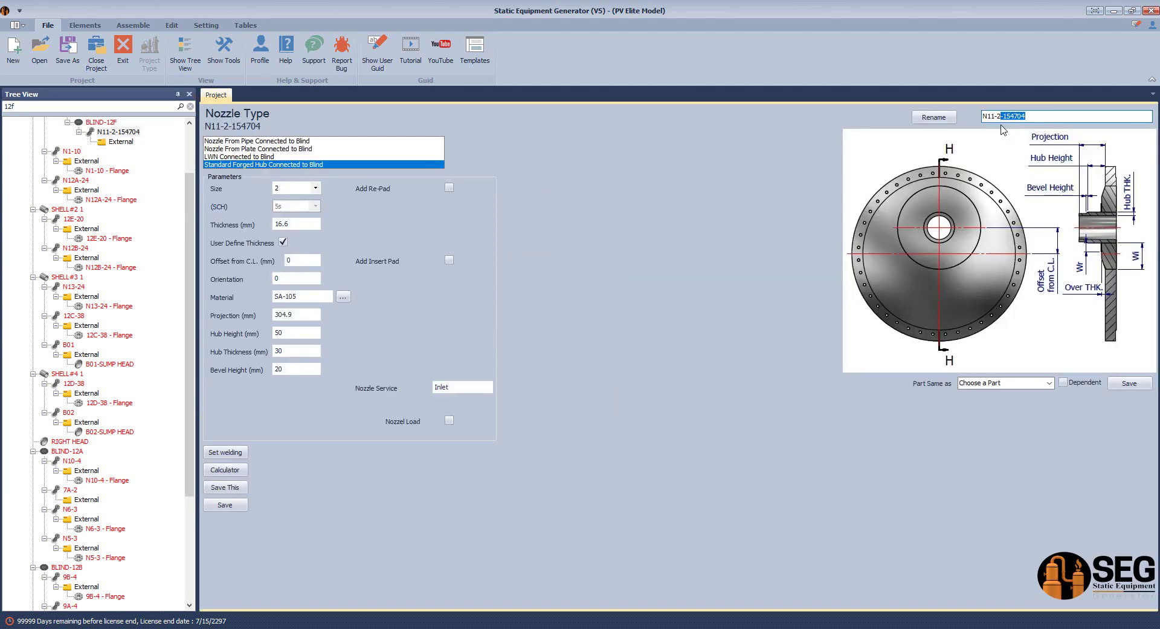
key("BackSpace")
left_click(934, 117)
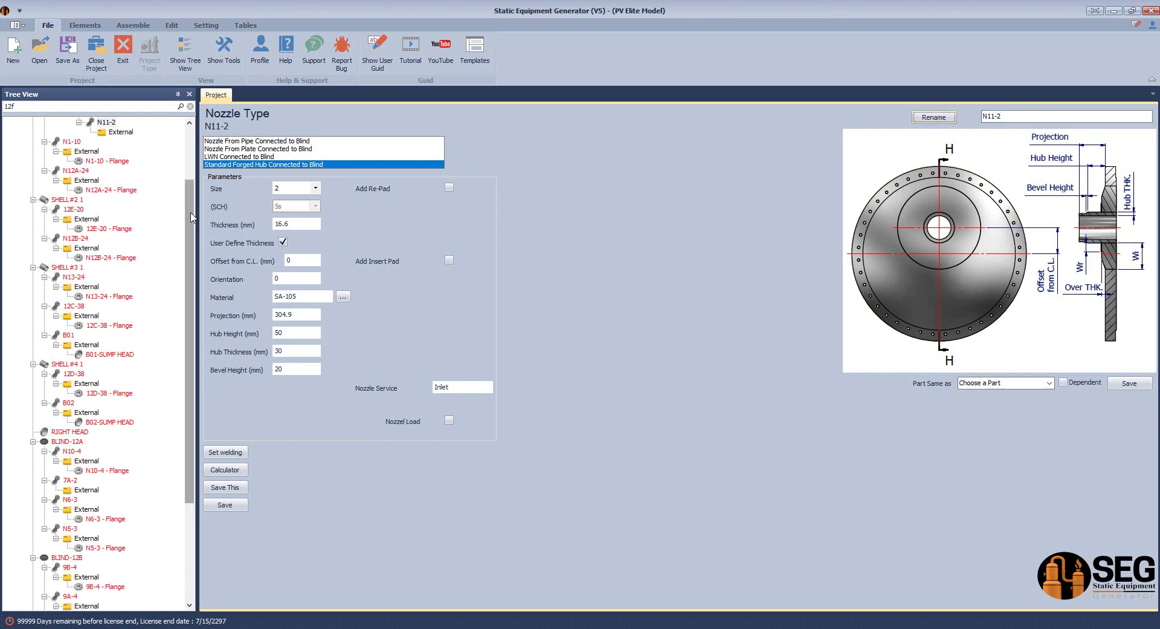
left_click_drag(187, 207, 197, 155)
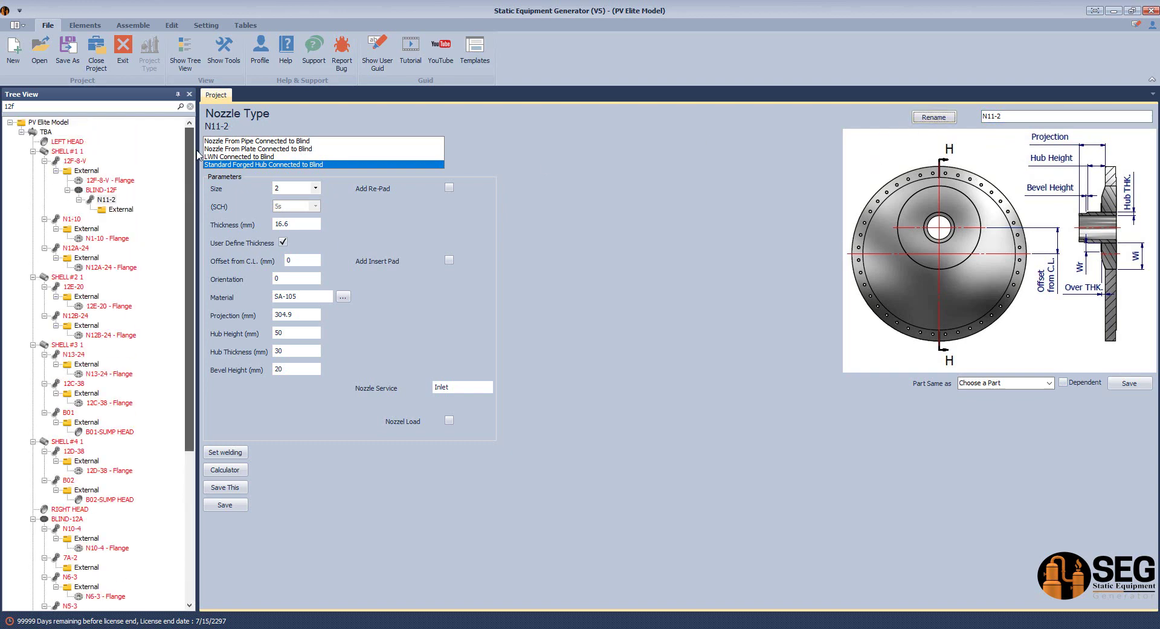
- Copy BLIND-12A with its nozzles and paste it under N12A-24's External flange
left_click_drag(197, 159, 186, 379)
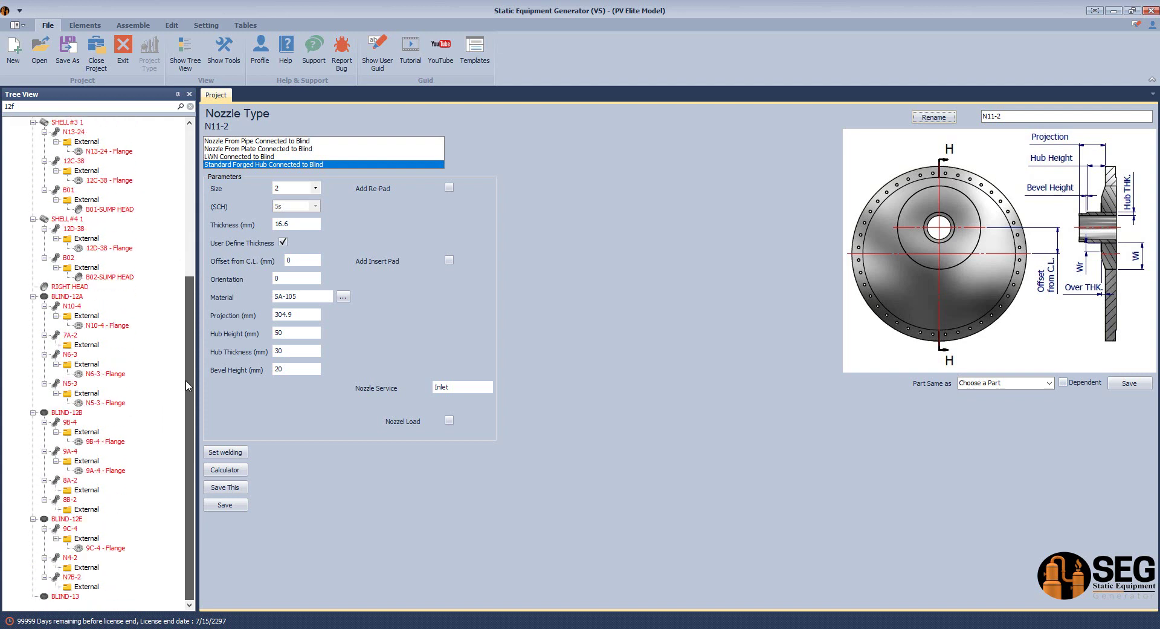
left_click(77, 298)
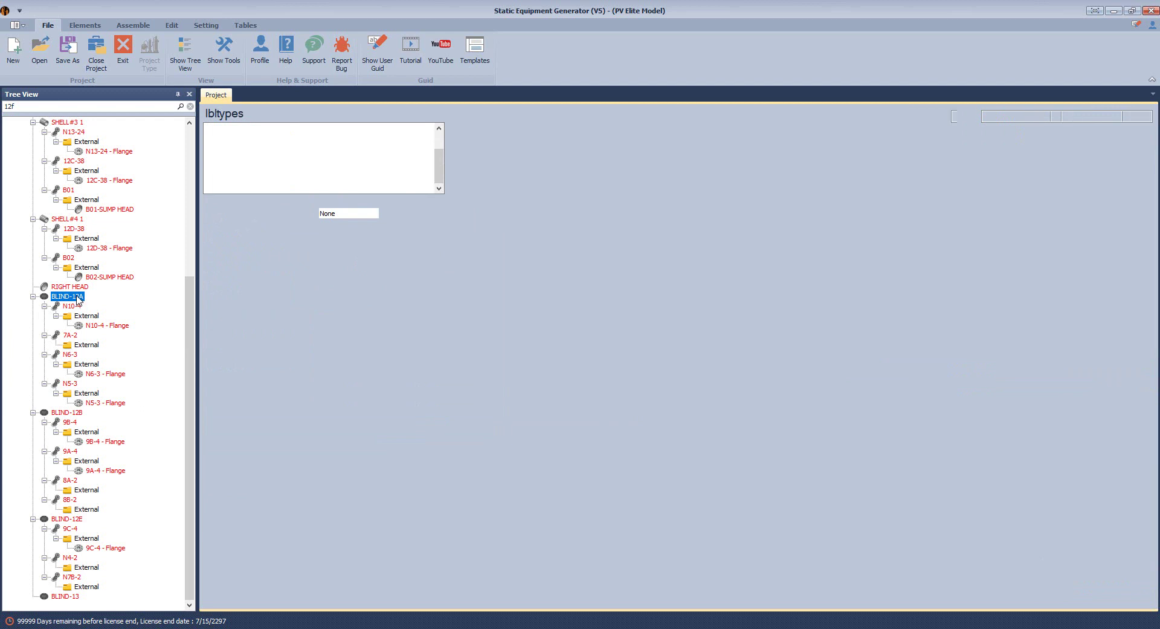
right_click(77, 298)
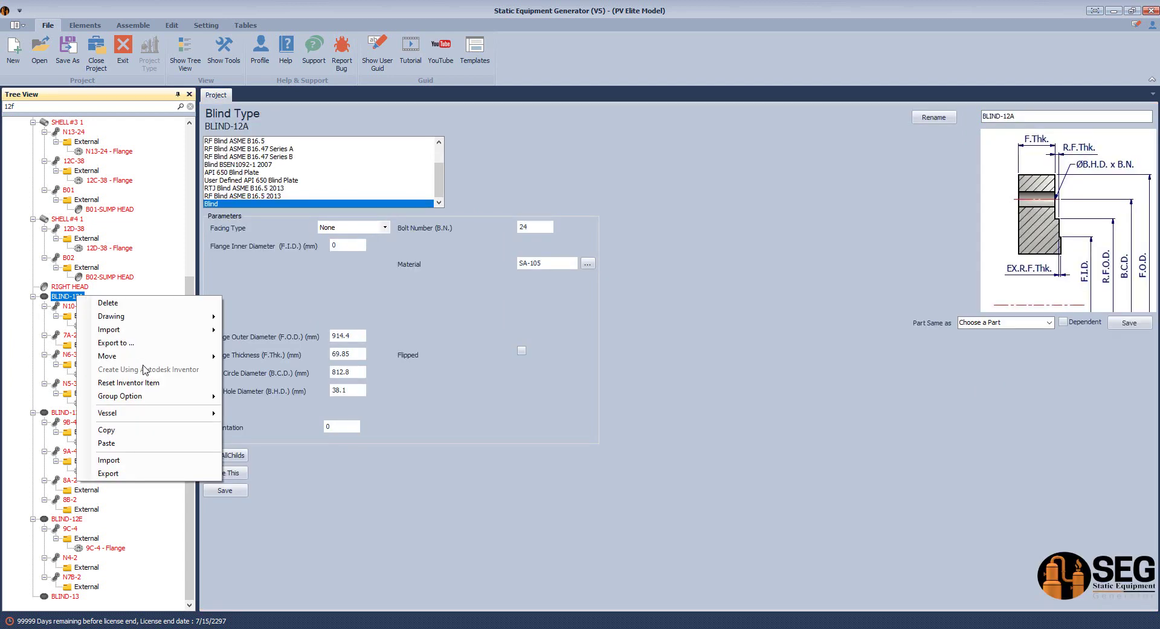
left_click(126, 436)
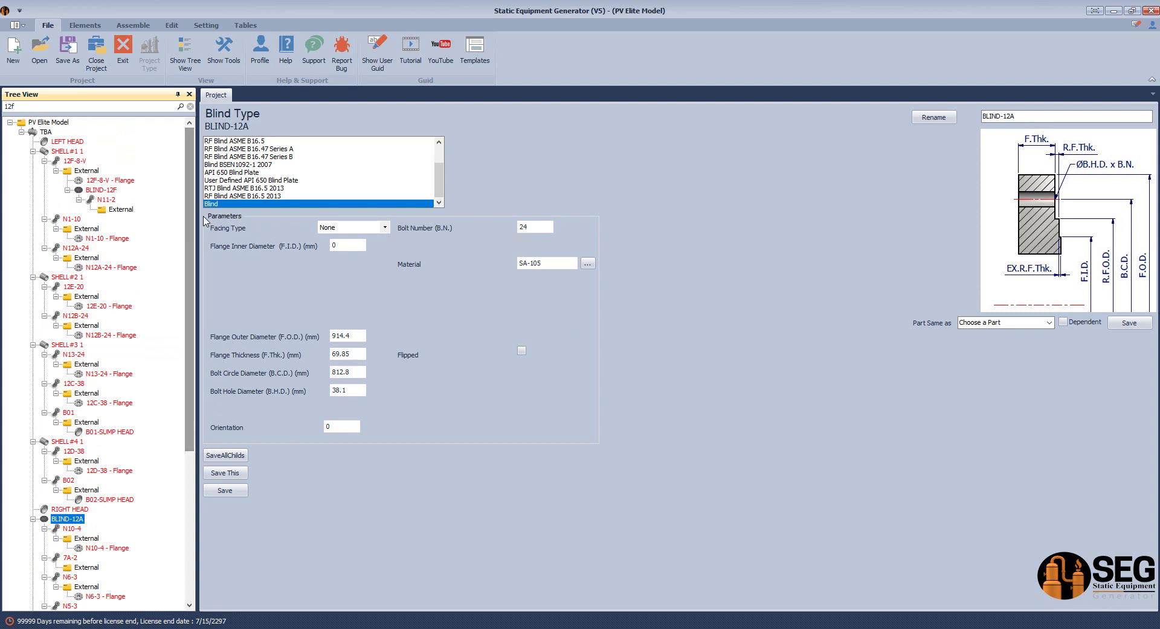
left_click(88, 258)
right_click(91, 258)
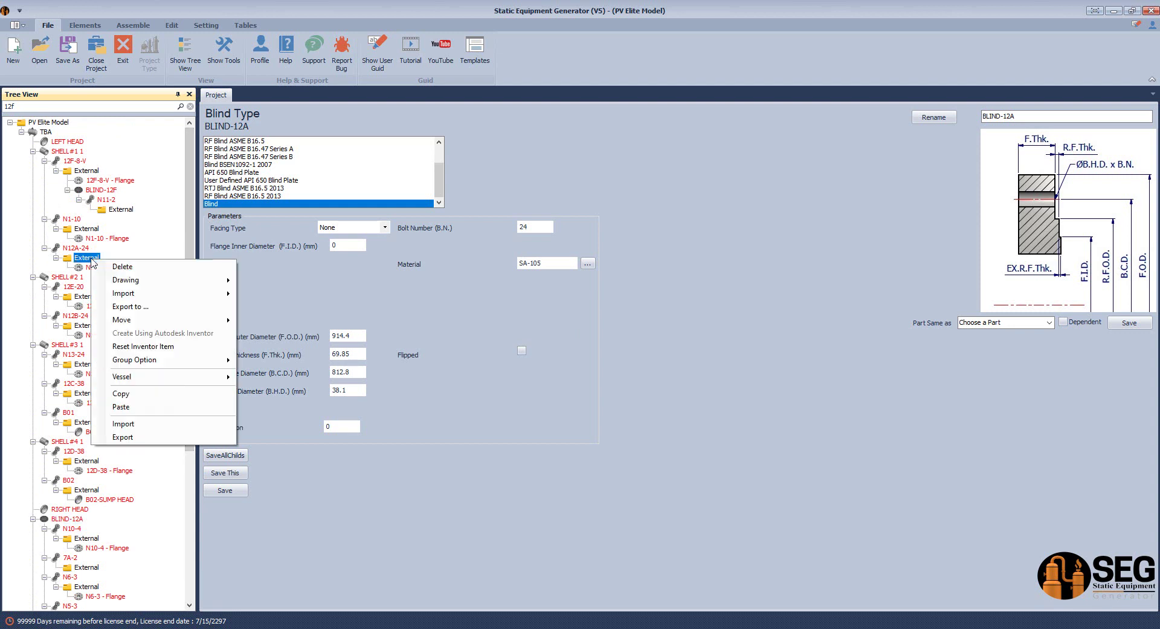
left_click(139, 409)
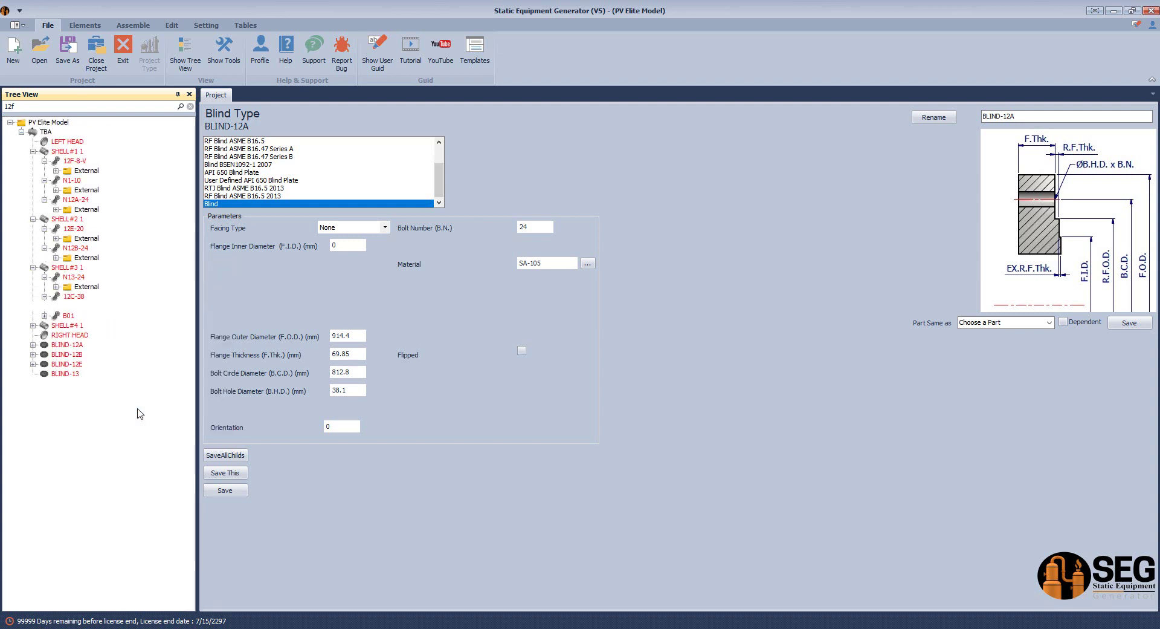
- Delete the original BLIND-12A and confirm the deletion
scroll(184, 362, "down", 1)
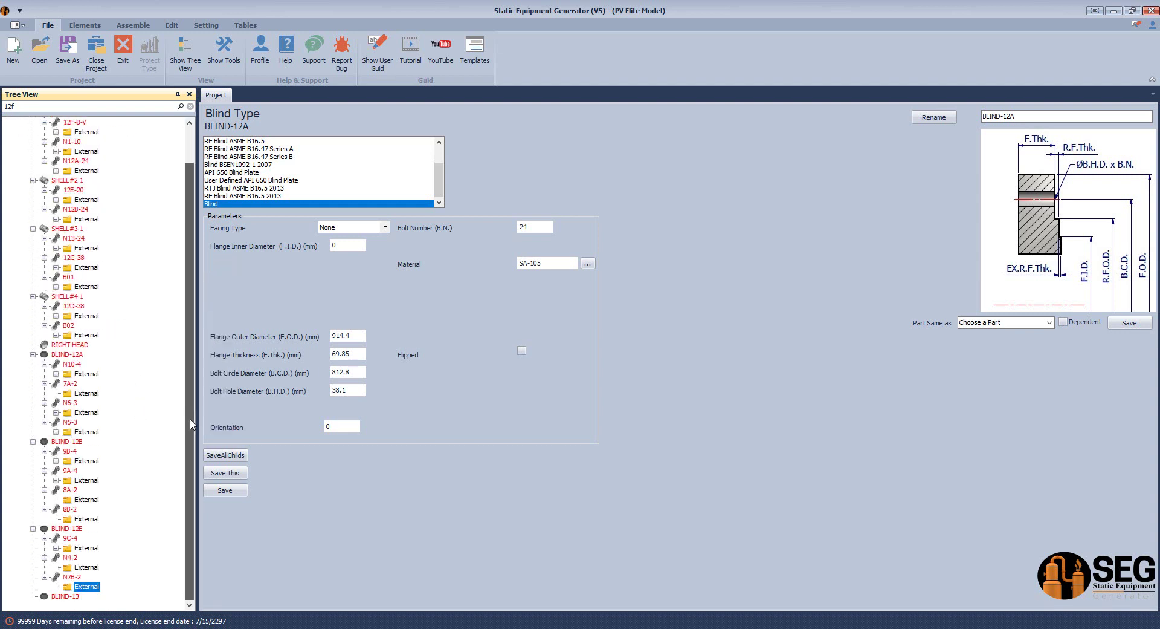
left_click(71, 359)
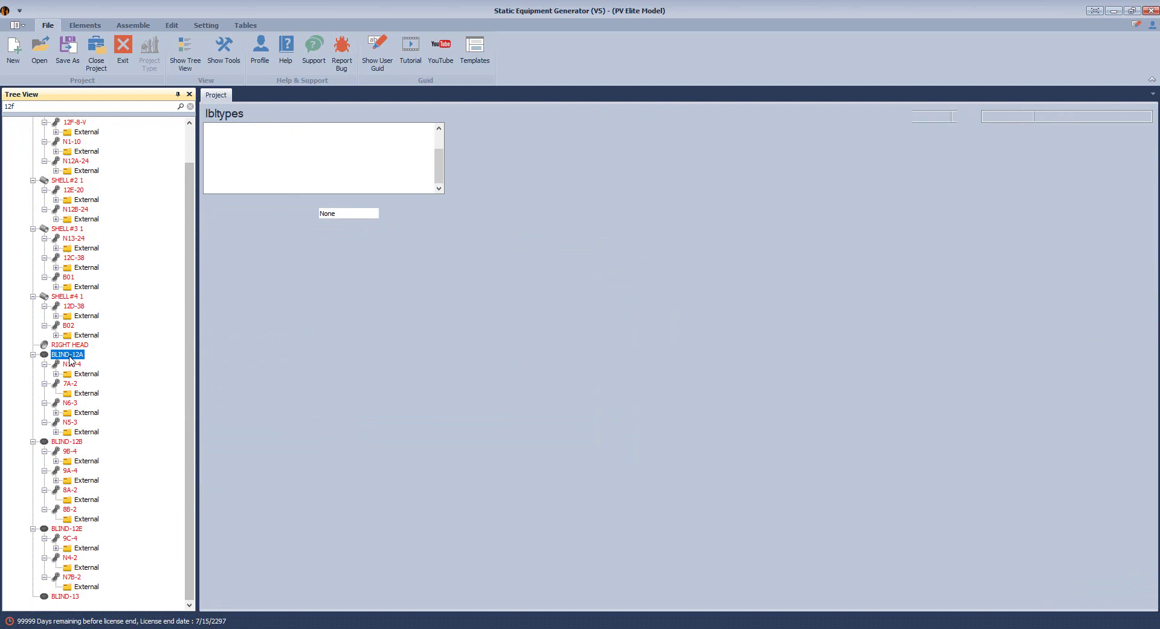
right_click(73, 359)
left_click(100, 363)
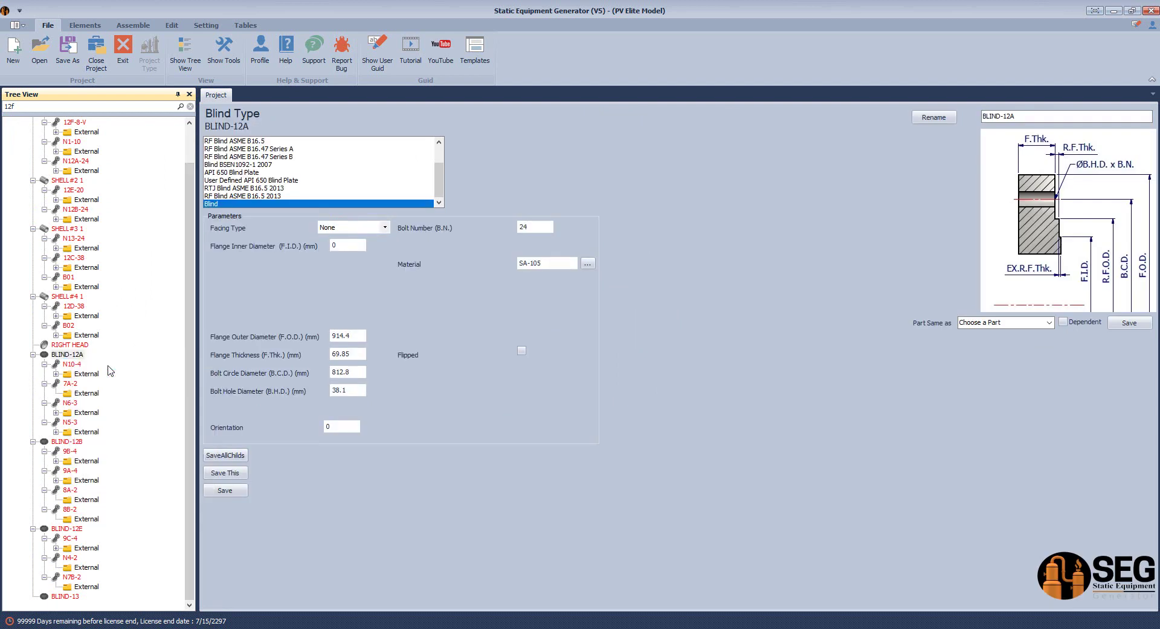
left_click(565, 361)
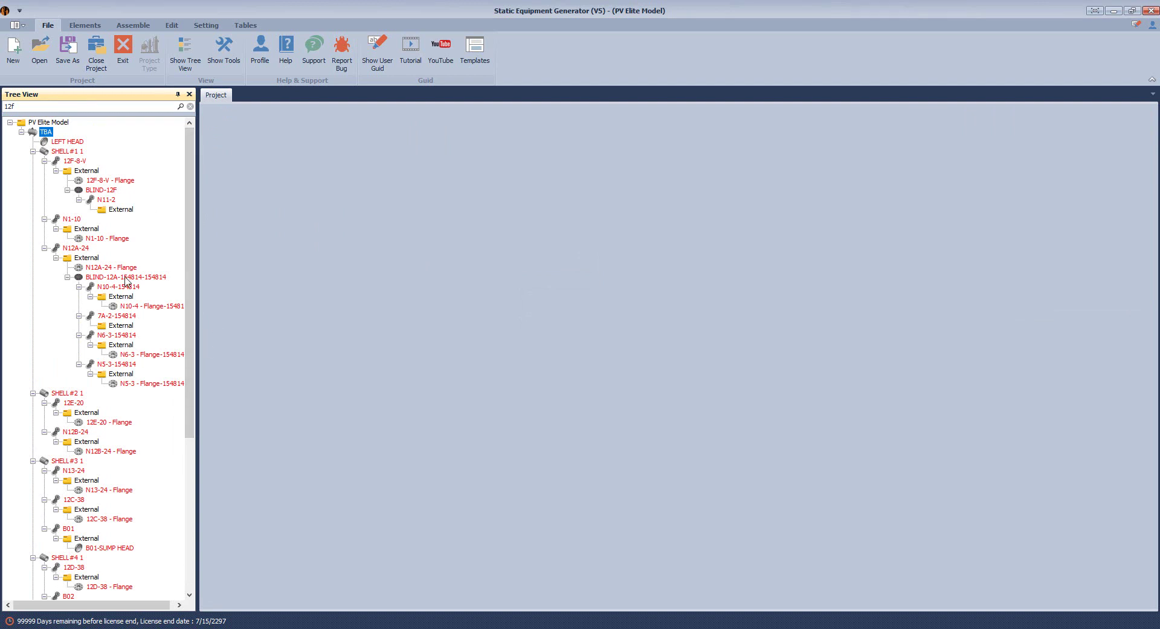
left_click(145, 279)
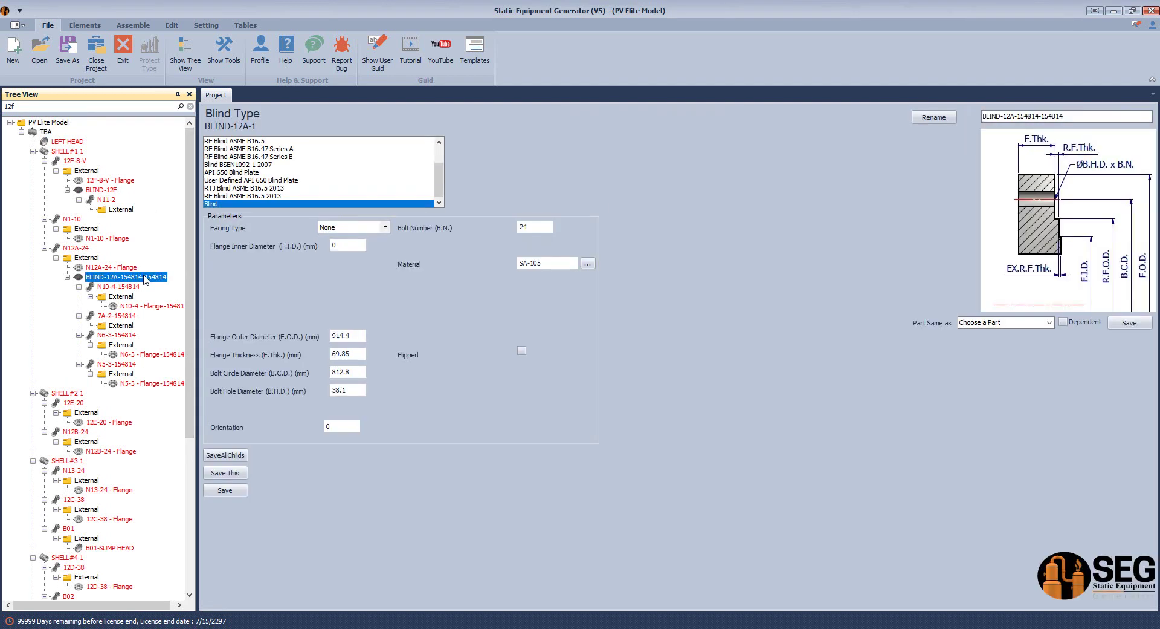
left_click(522, 350)
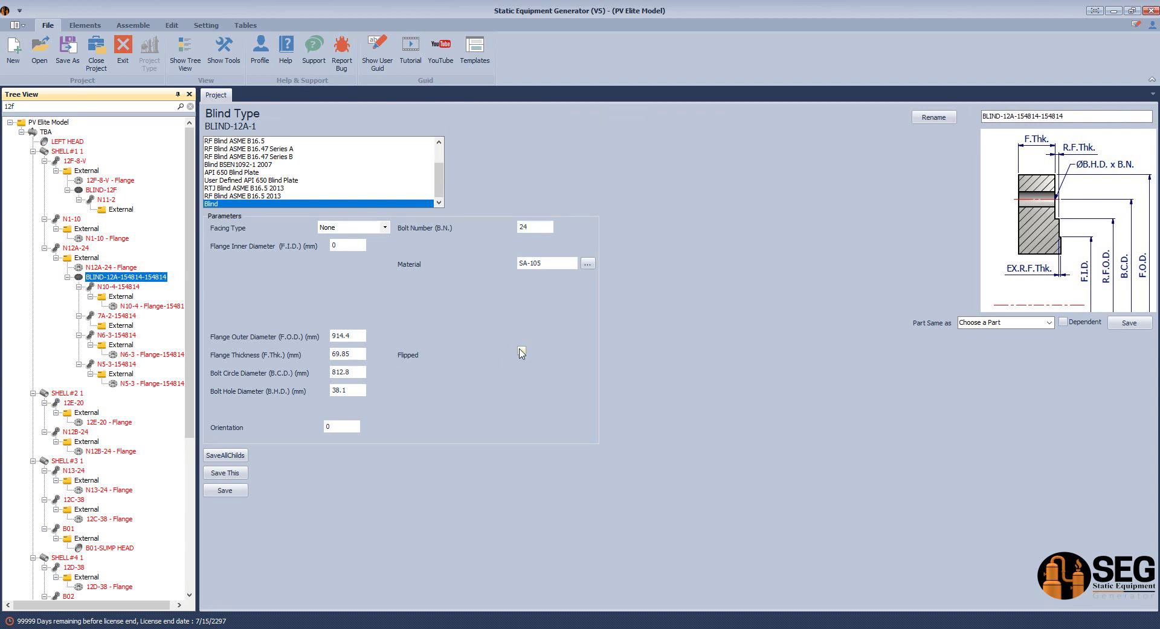
left_click(240, 492)
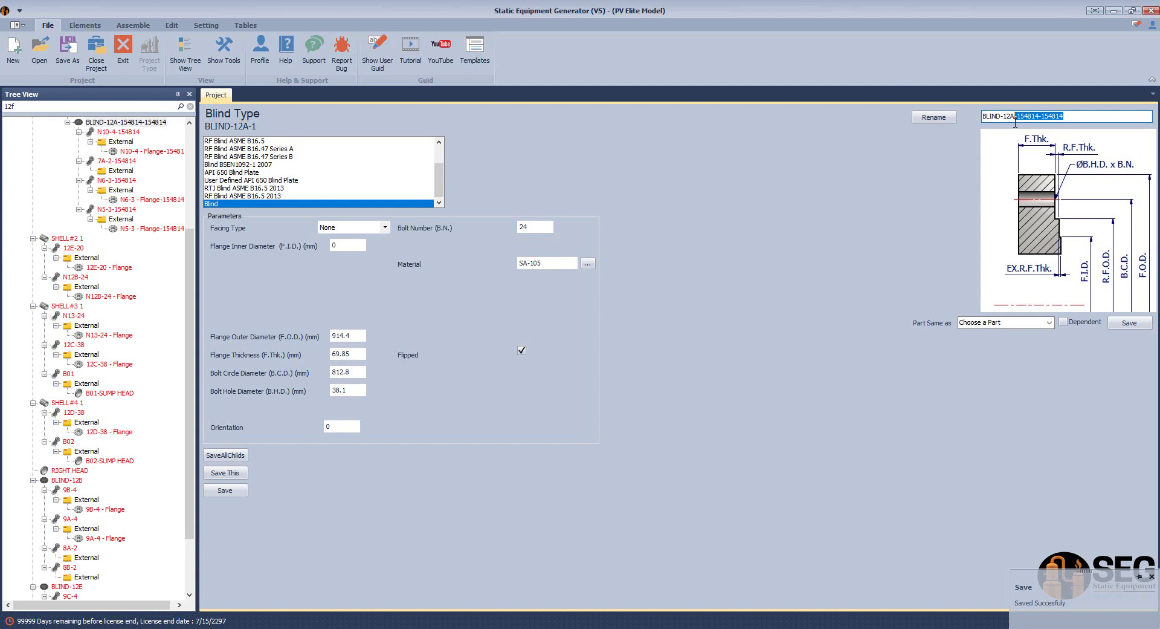
key("BackSpace")
left_click(933, 117)
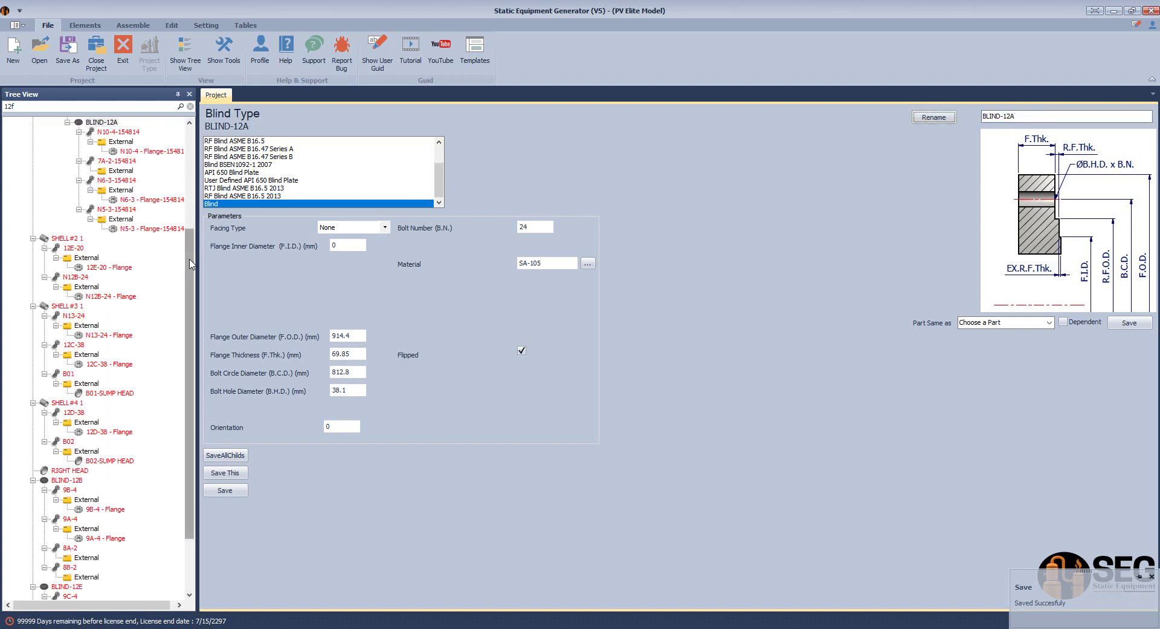
scroll(188, 262, "up", 3)
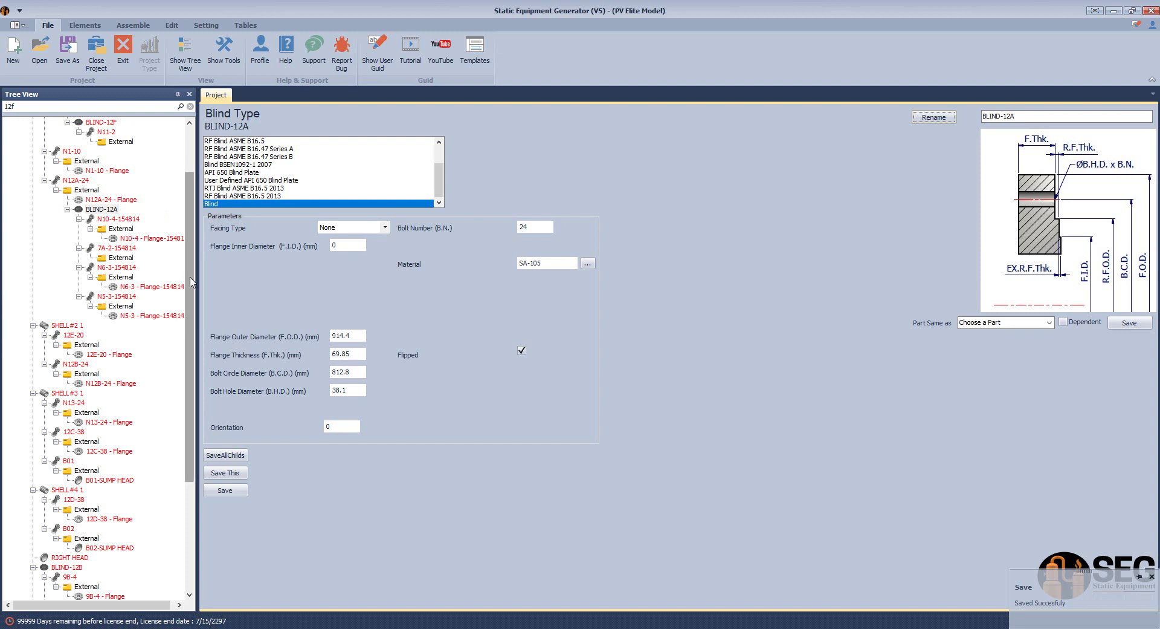
scroll(179, 300, "down", 6)
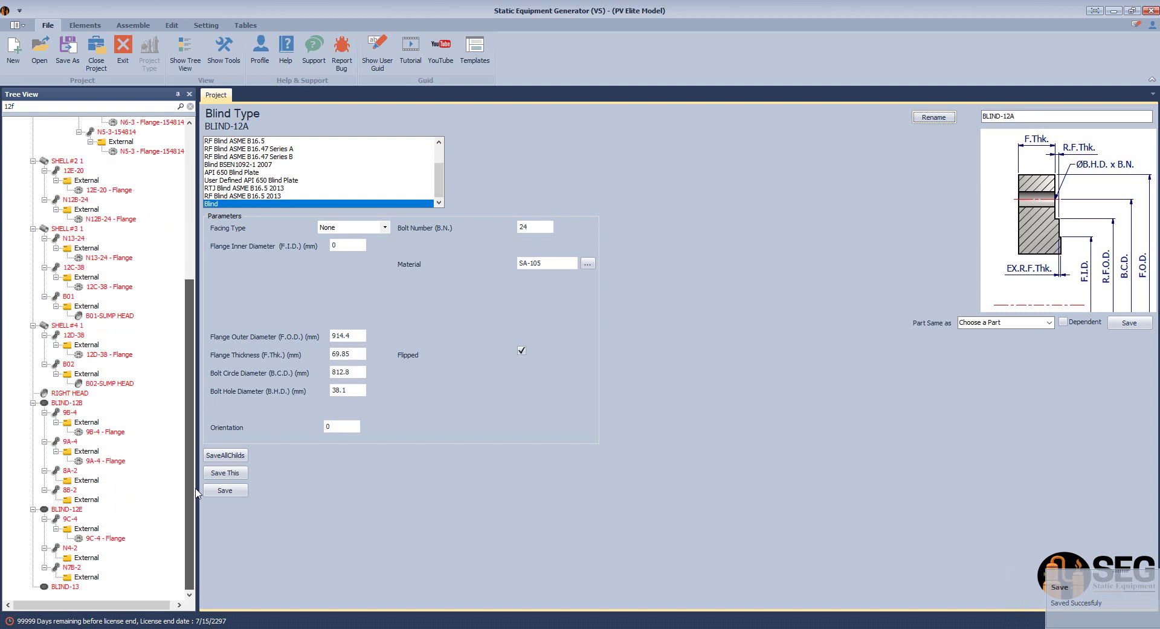
- Copy BLIND-12B with its nozzles and paste it under N12B-24's External flange
left_click(80, 405)
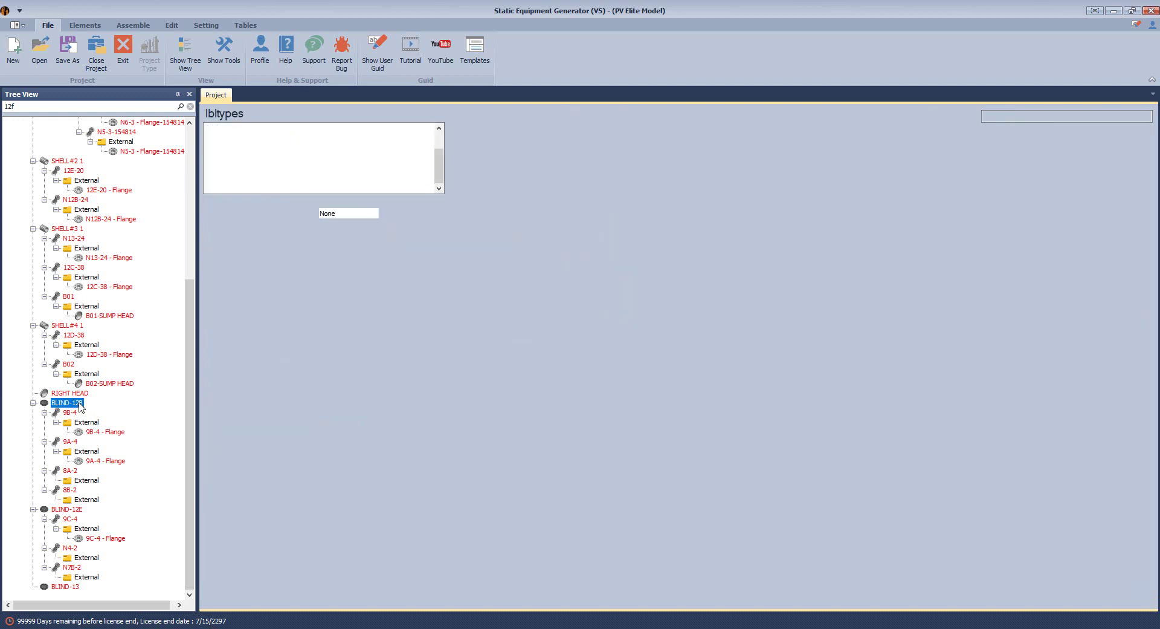
right_click(79, 405)
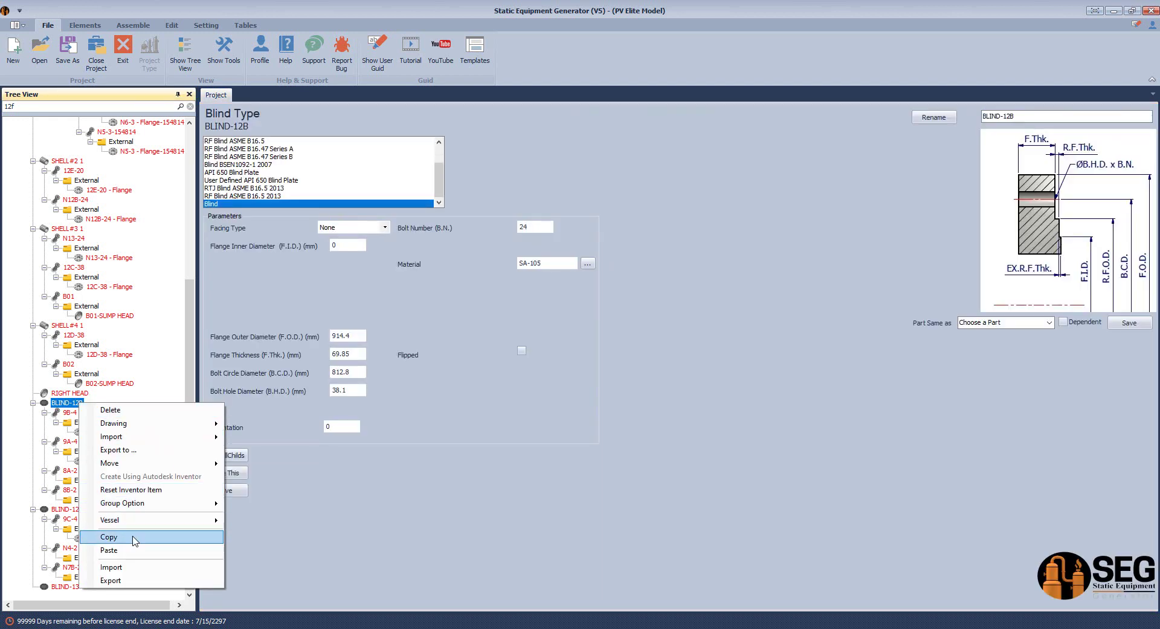
left_click(154, 535)
left_click_drag(191, 419, 199, 353)
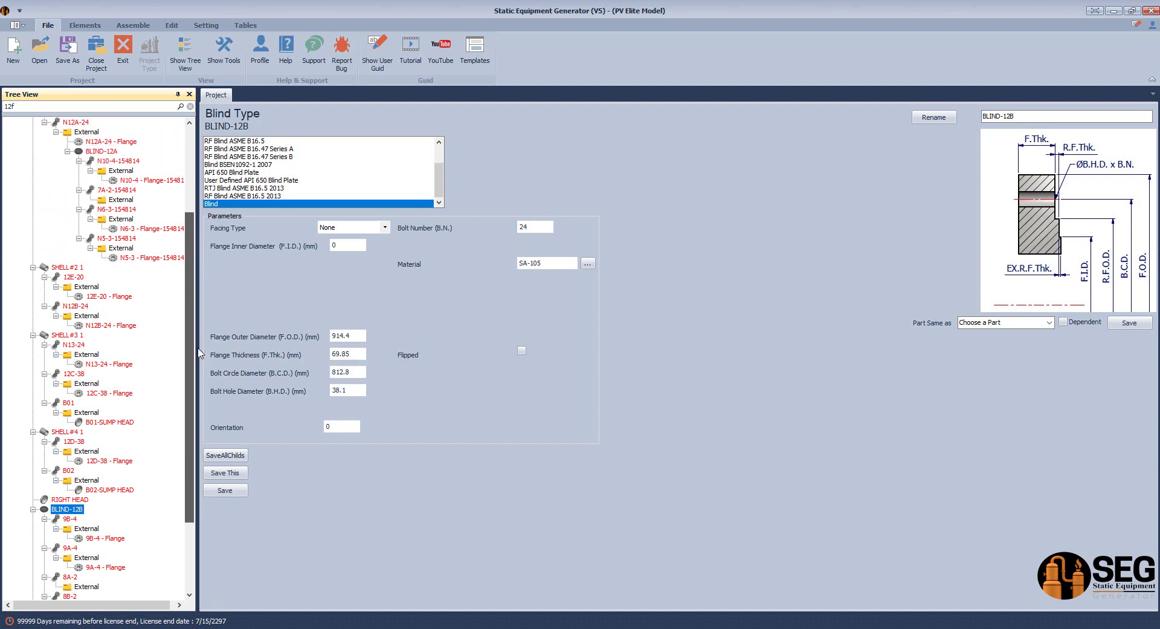
left_click_drag(199, 353, 202, 264)
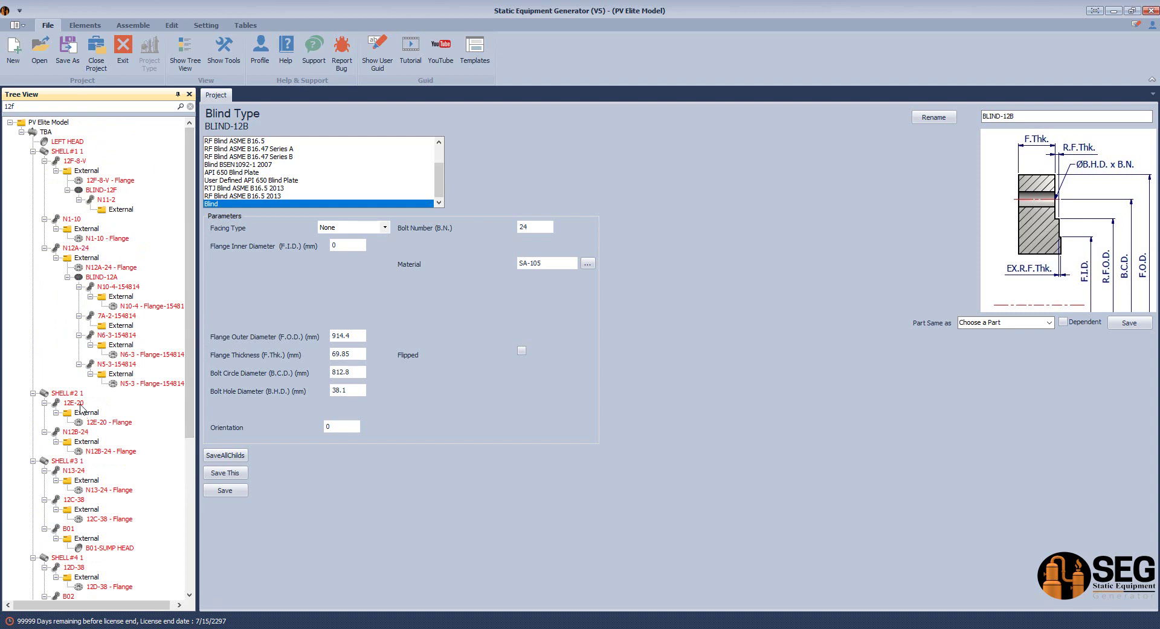
left_click(87, 442)
right_click(86, 444)
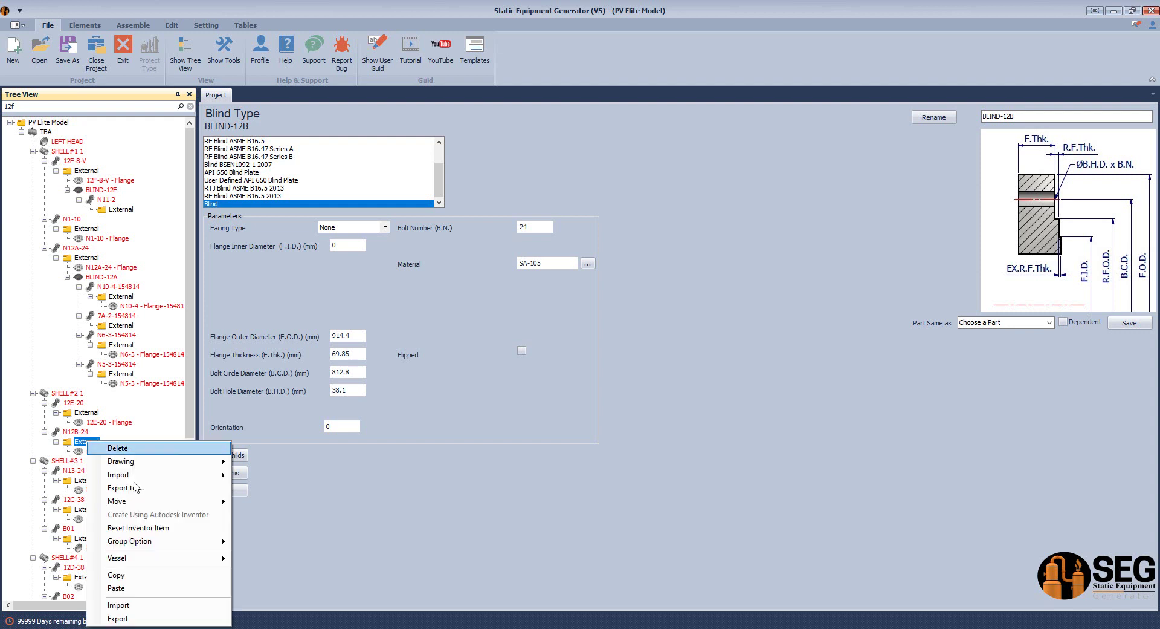
left_click(134, 590)
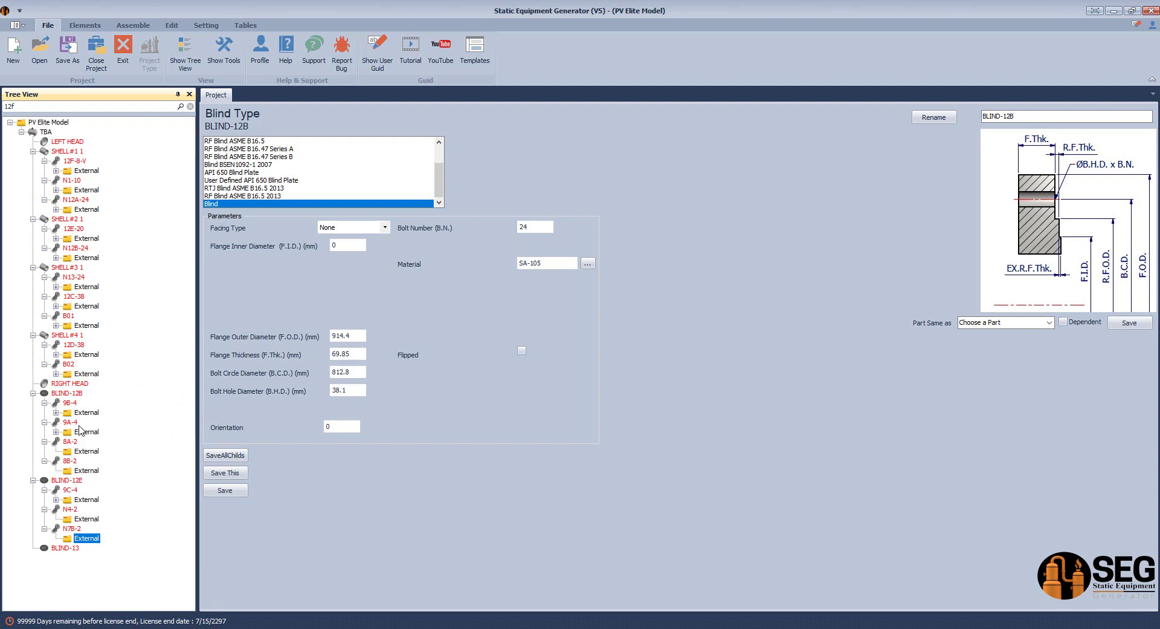
- Delete the original BLIND-12B and confirm the deletion
left_click(74, 395)
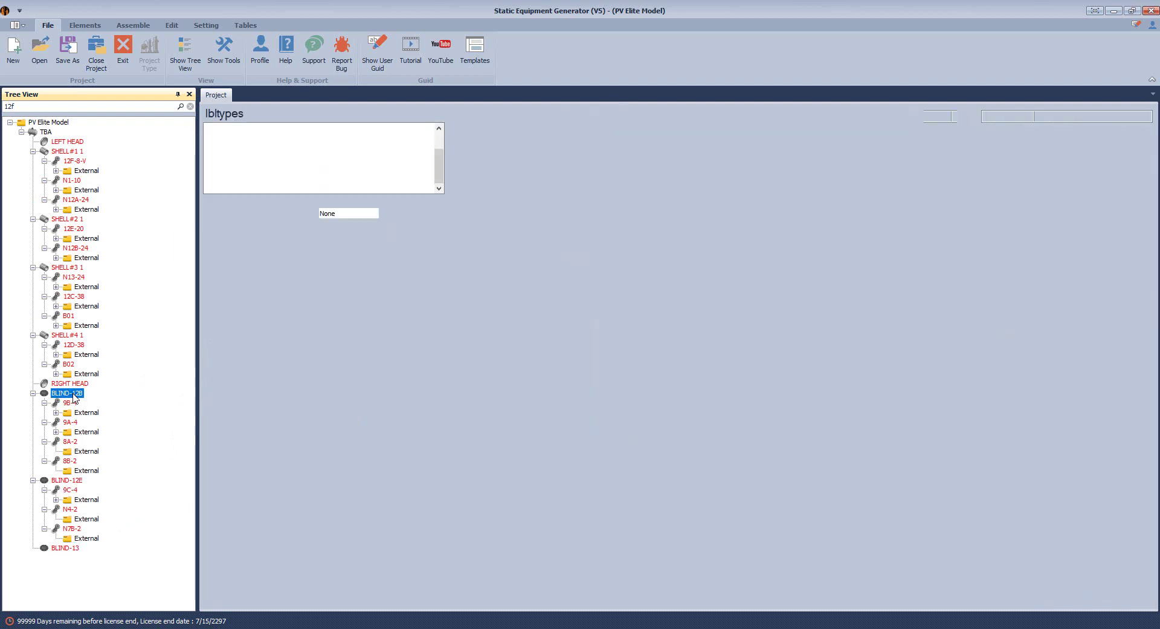
right_click(73, 396)
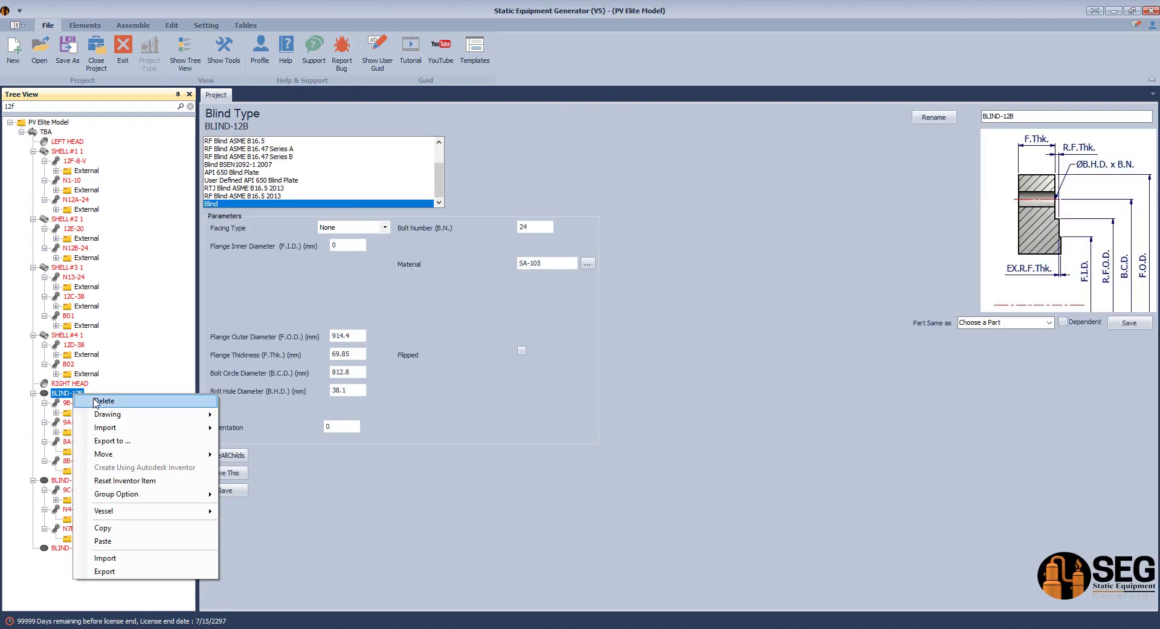
left_click(95, 403)
left_click(571, 361)
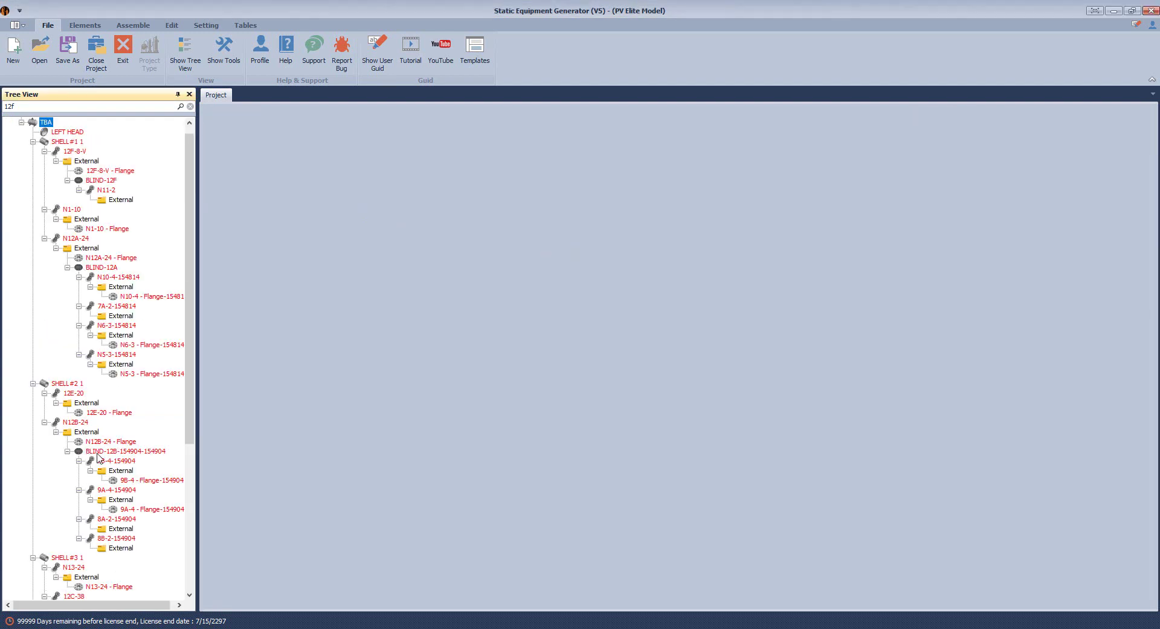
left_click(99, 454)
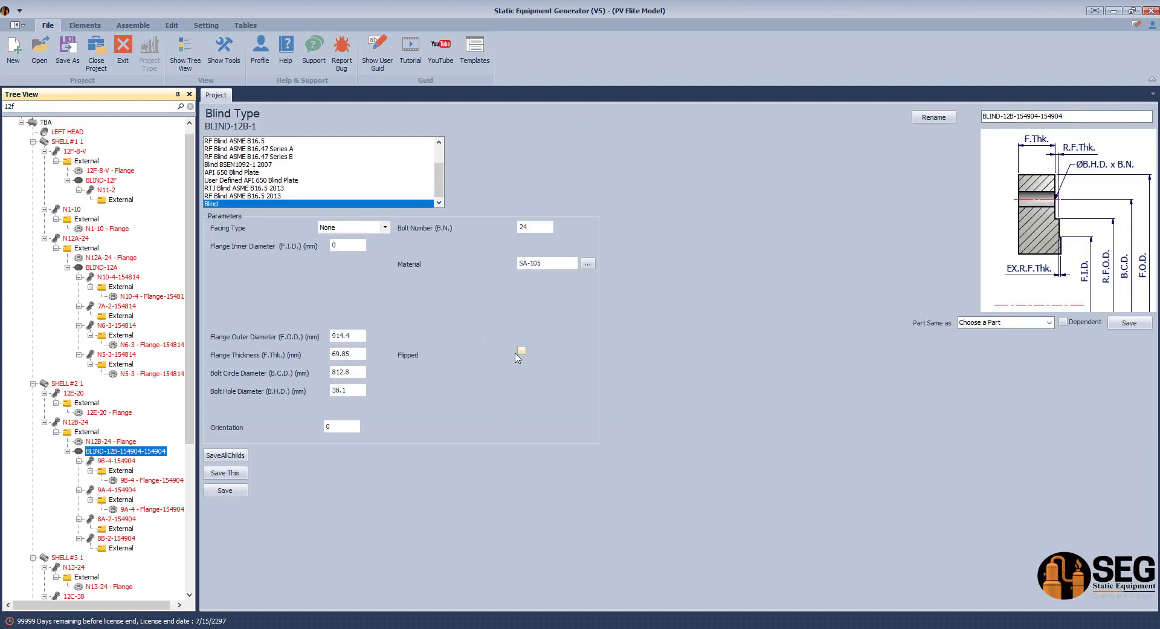
left_click(522, 351)
left_click(239, 491)
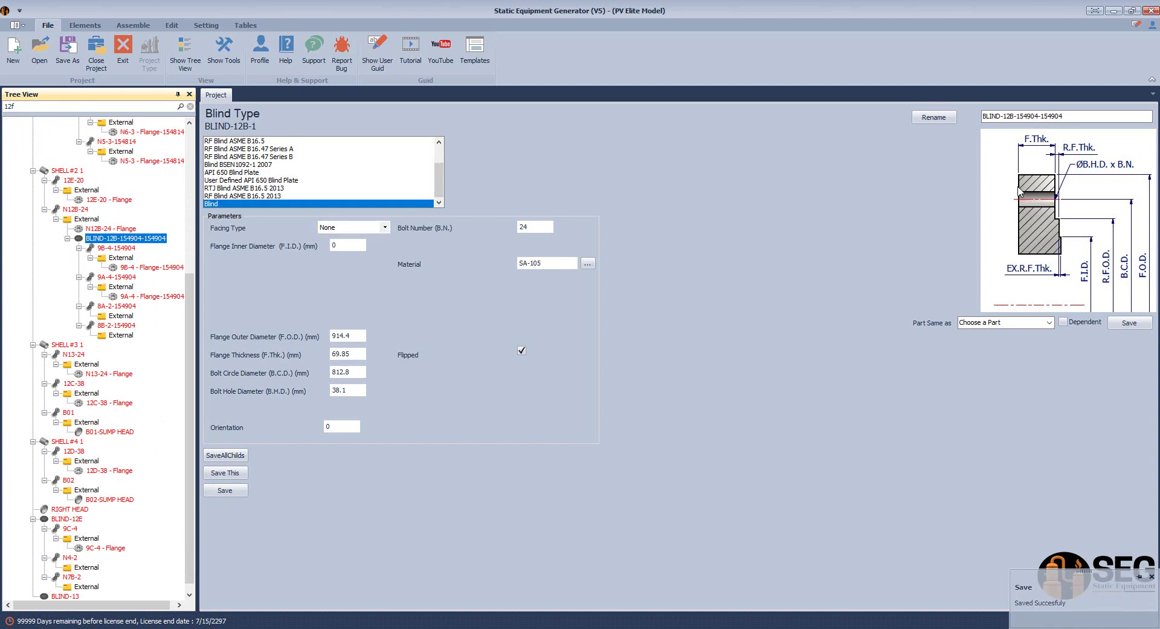
left_click_drag(1080, 117, 1017, 116)
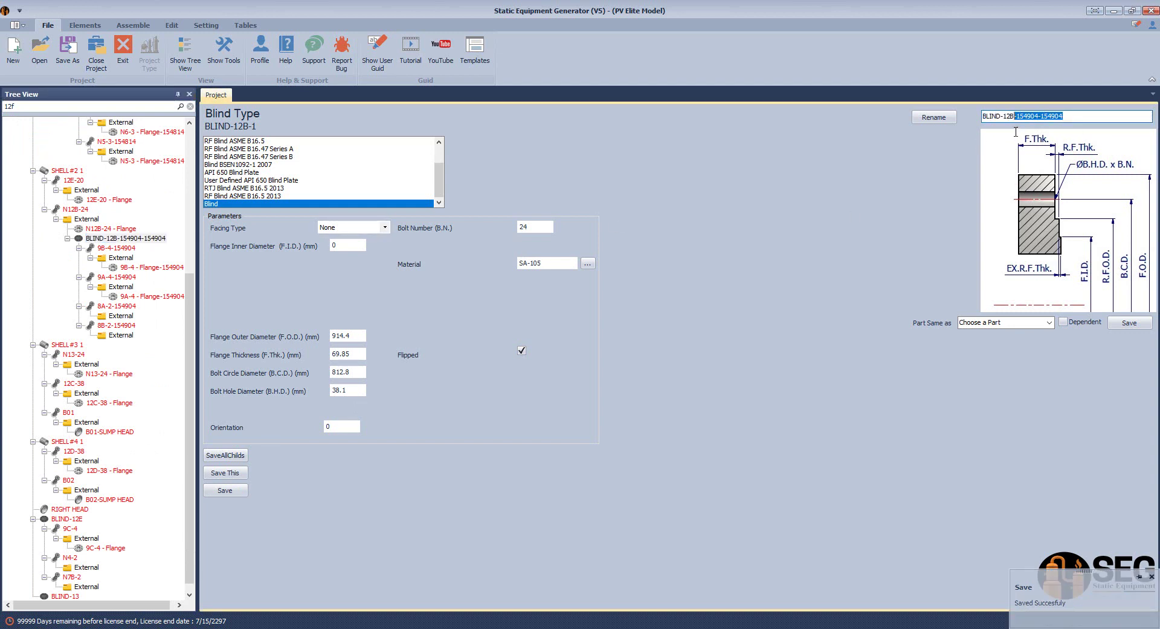
key("BackSpace")
left_click(954, 118)
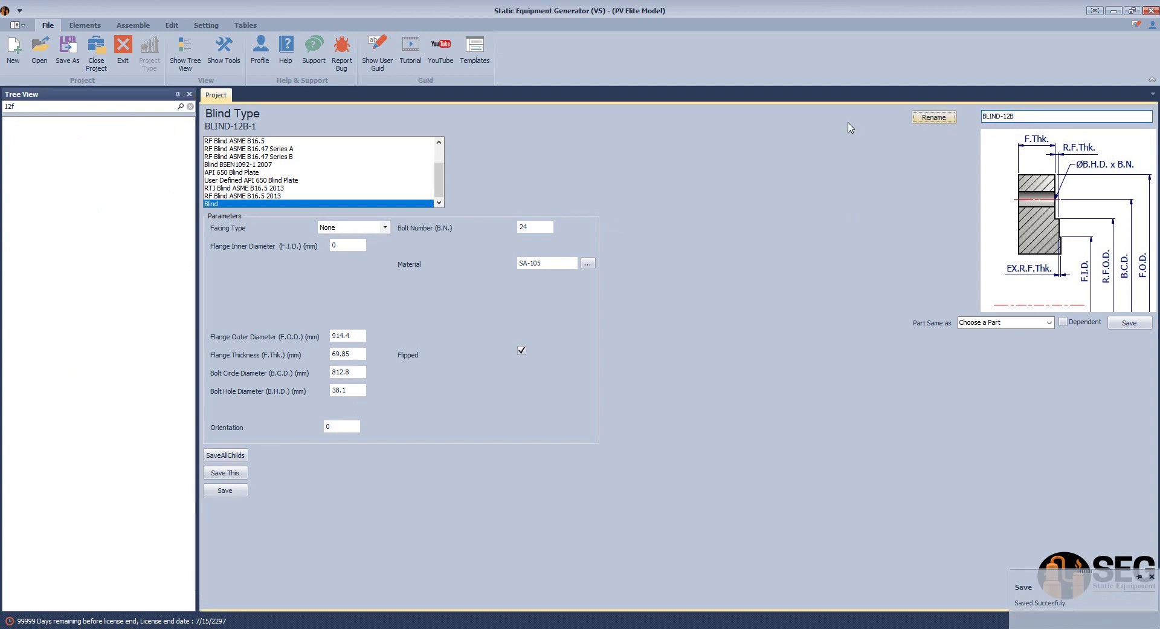
scroll(190, 359, "down", 1)
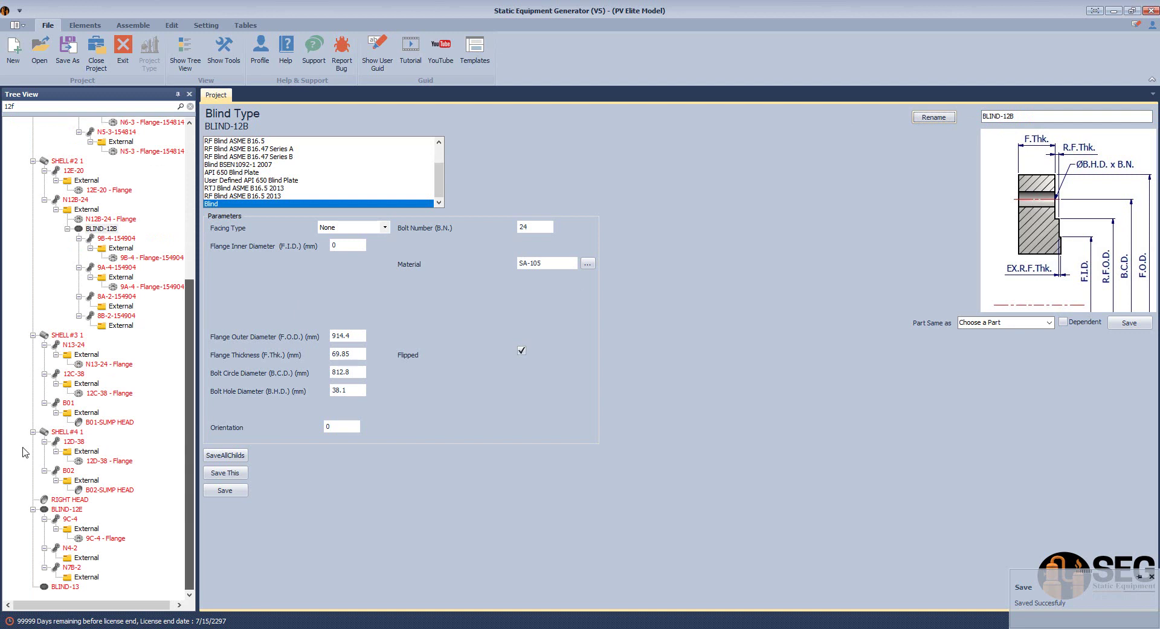
left_click(66, 509)
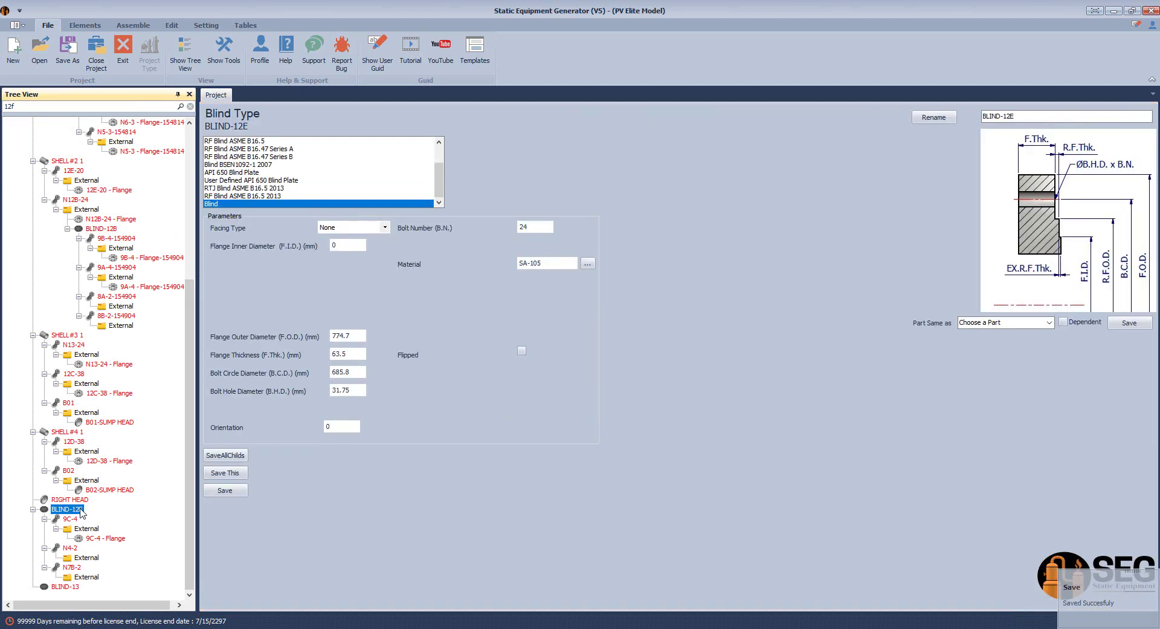
- Copy BLIND-12E with its nozzles and paste it under 12E-20's External flange
right_click(82, 513)
left_click(121, 576)
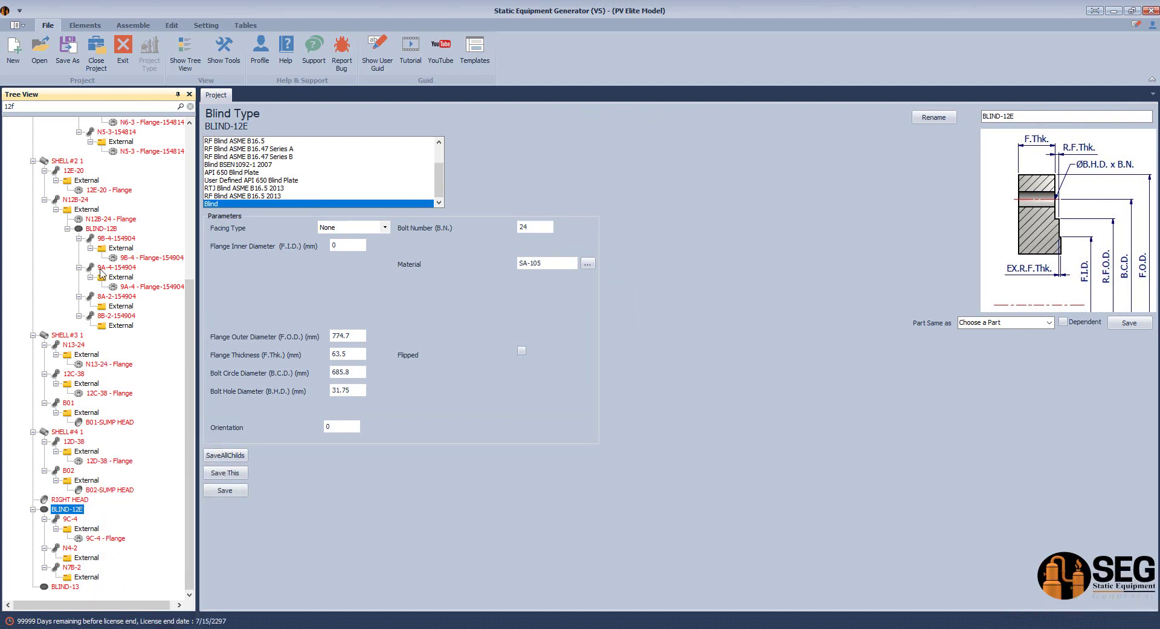
left_click(95, 182)
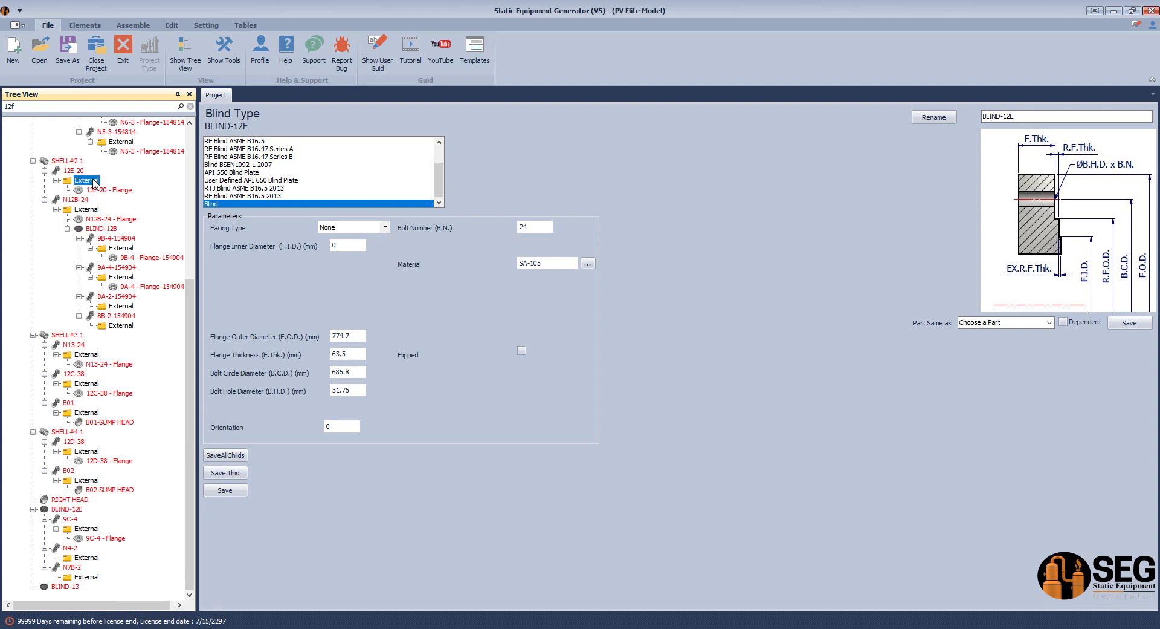
right_click(95, 181)
left_click(129, 330)
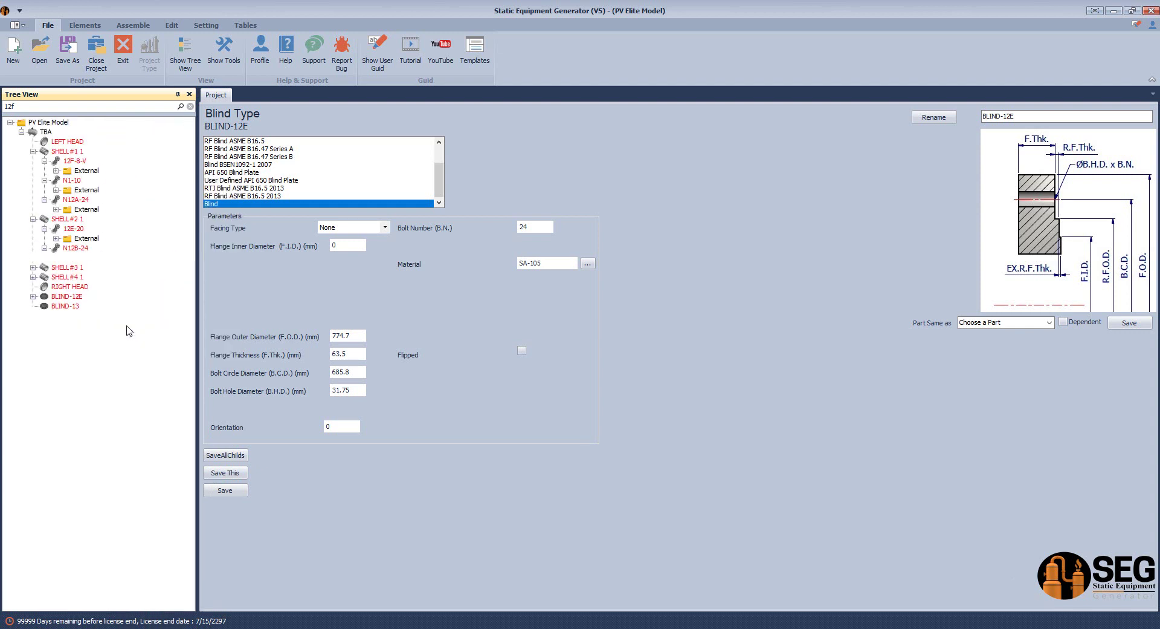
- Delete the original BLIND-12E and confirm the deletion
left_click(67, 394)
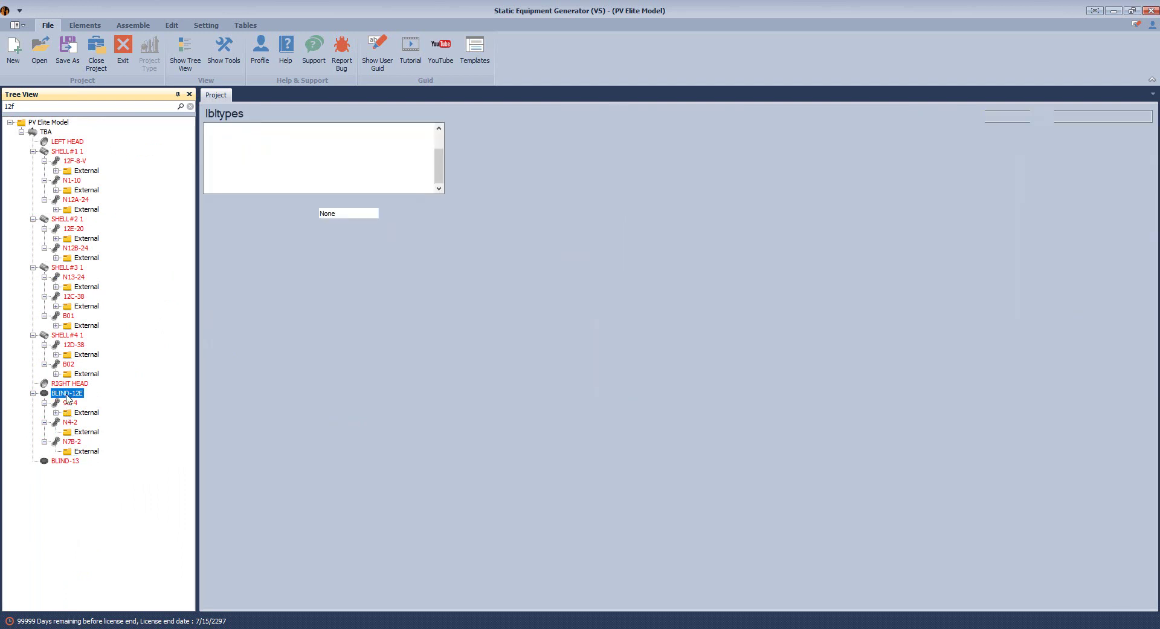
right_click(68, 396)
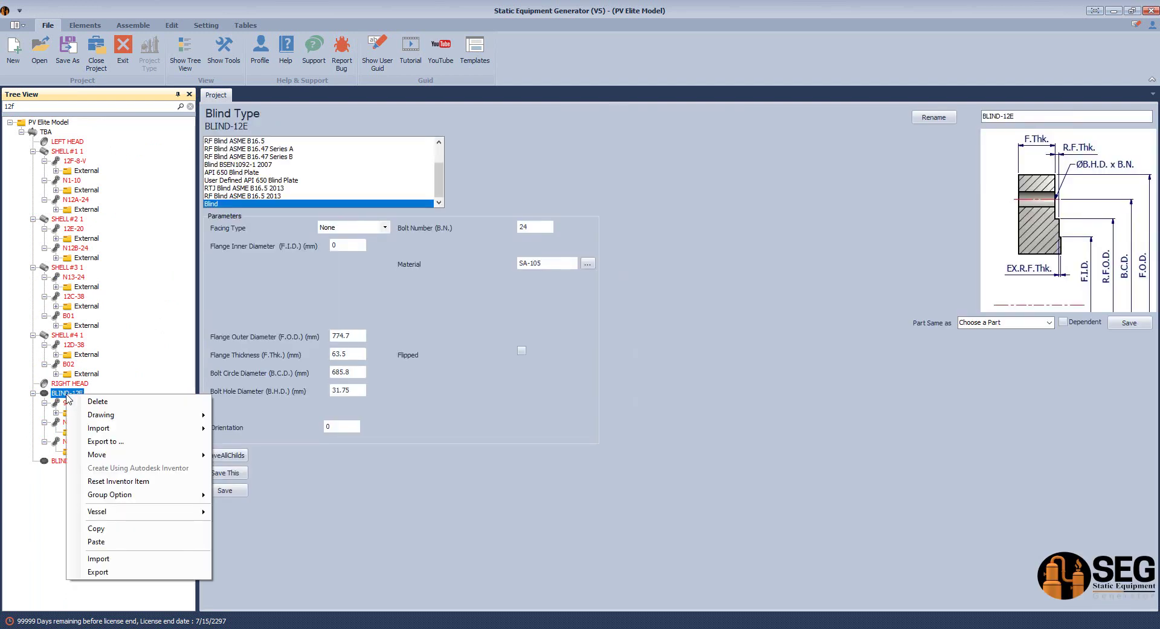
left_click(88, 402)
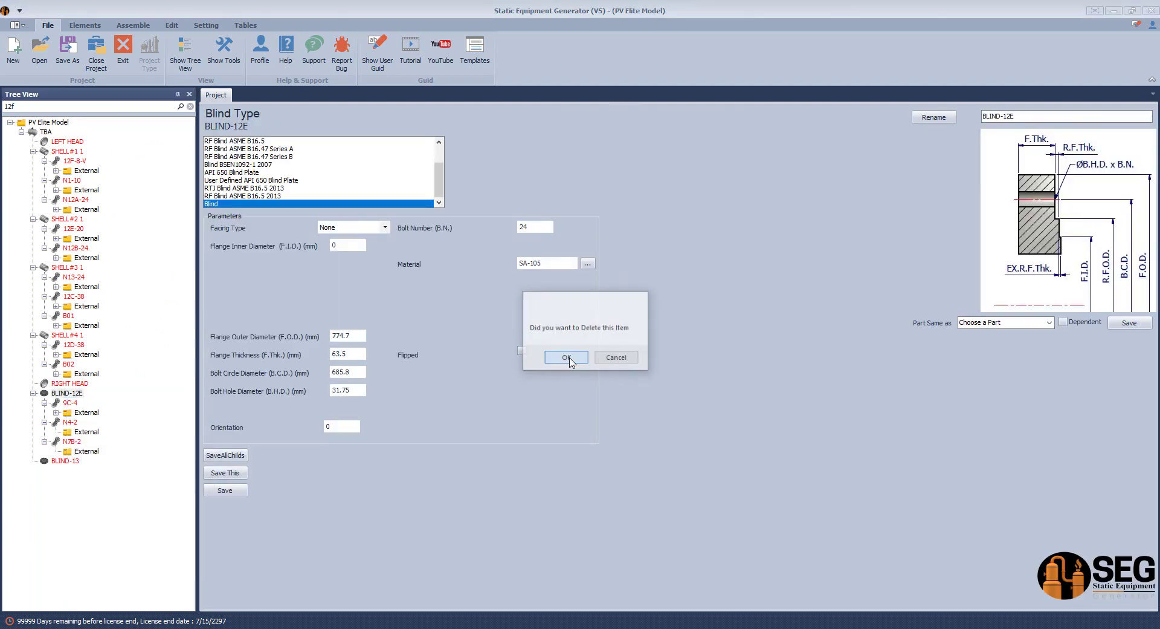
left_click(566, 357)
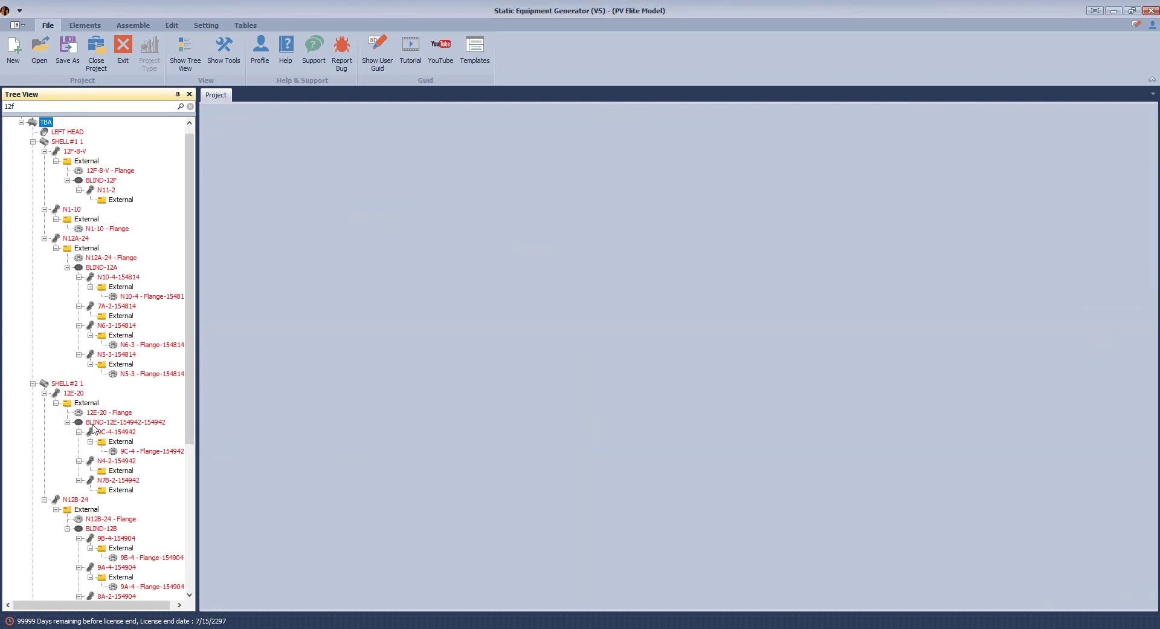
left_click(94, 423)
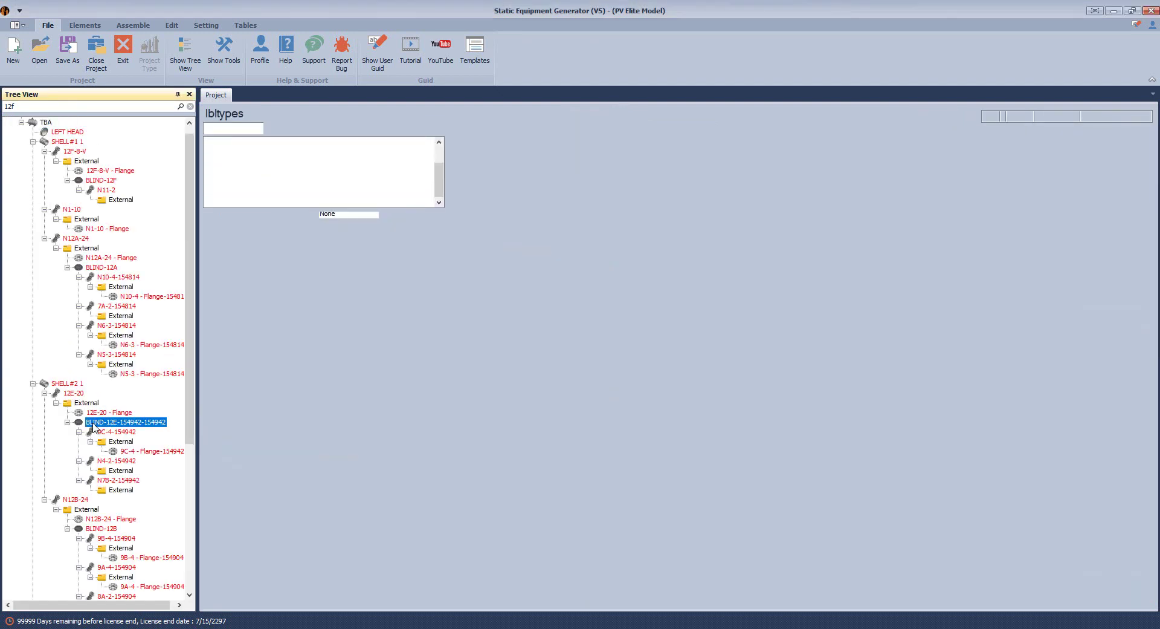
left_click(522, 351)
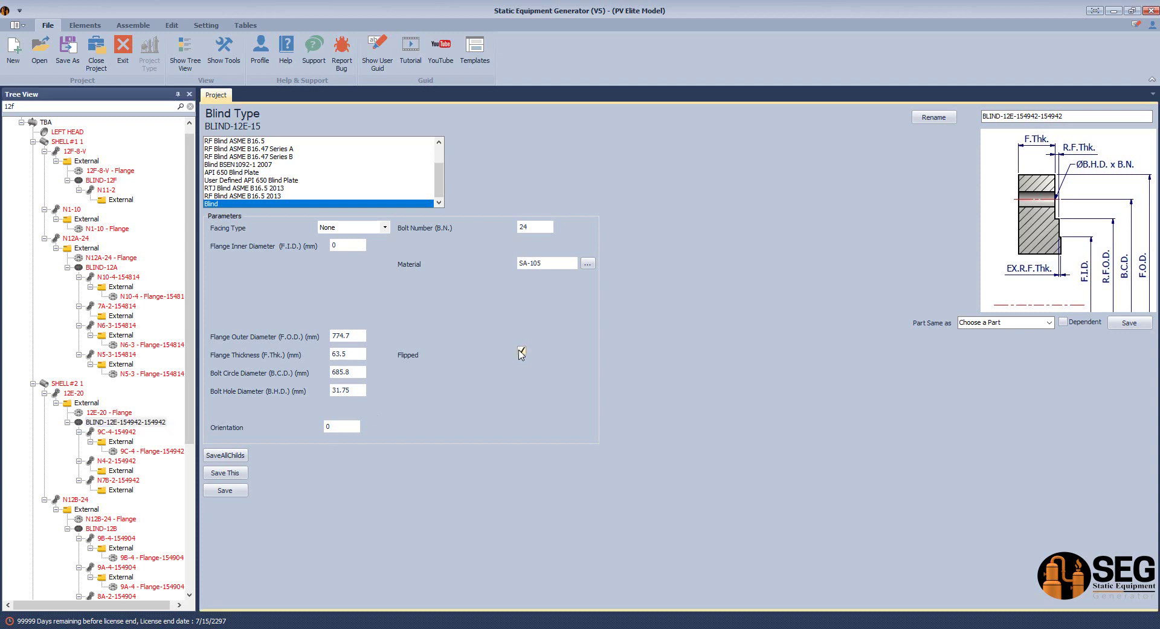
left_click(230, 490)
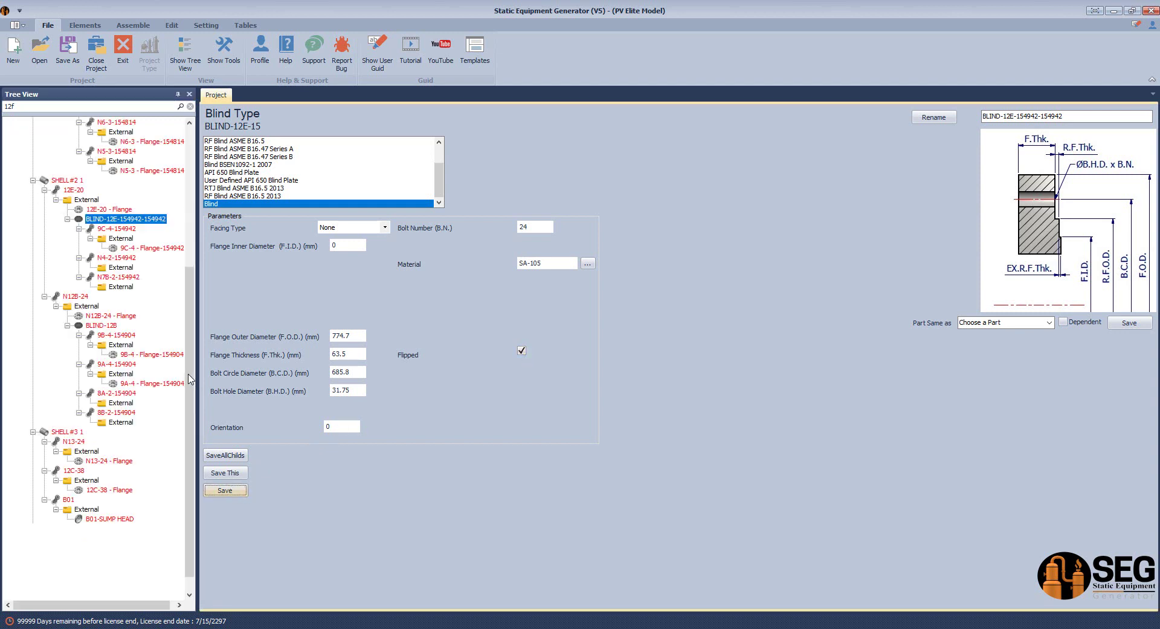
scroll(97, 483, "down", 8)
left_click(76, 587)
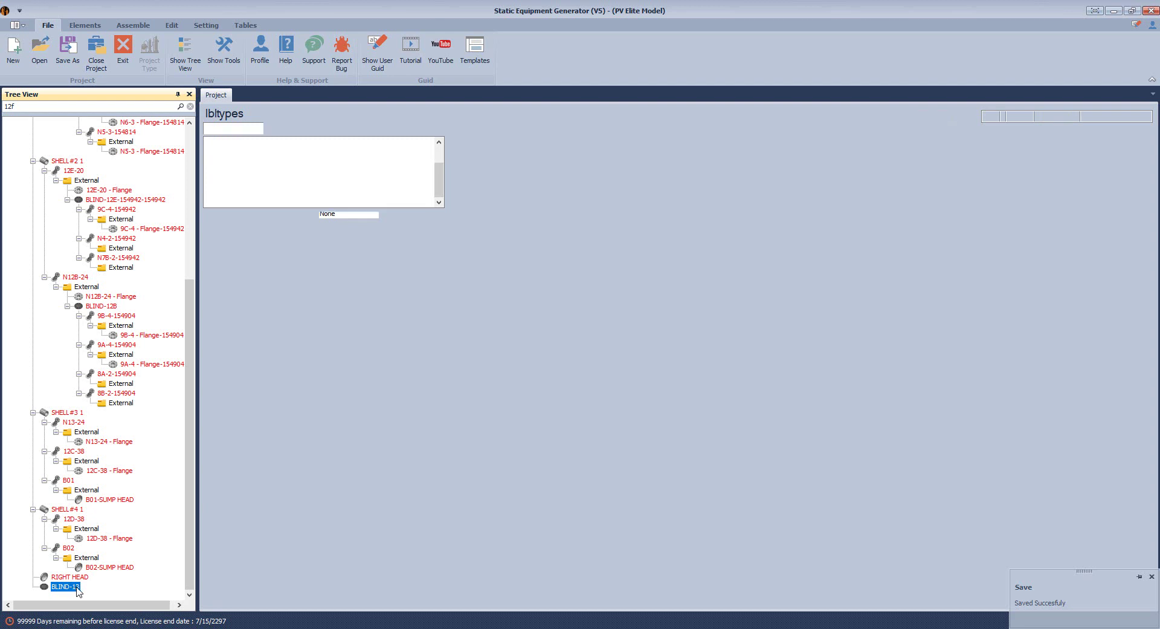
- Copy BLIND-13 and paste it under N13-24's External flange
right_click(77, 589)
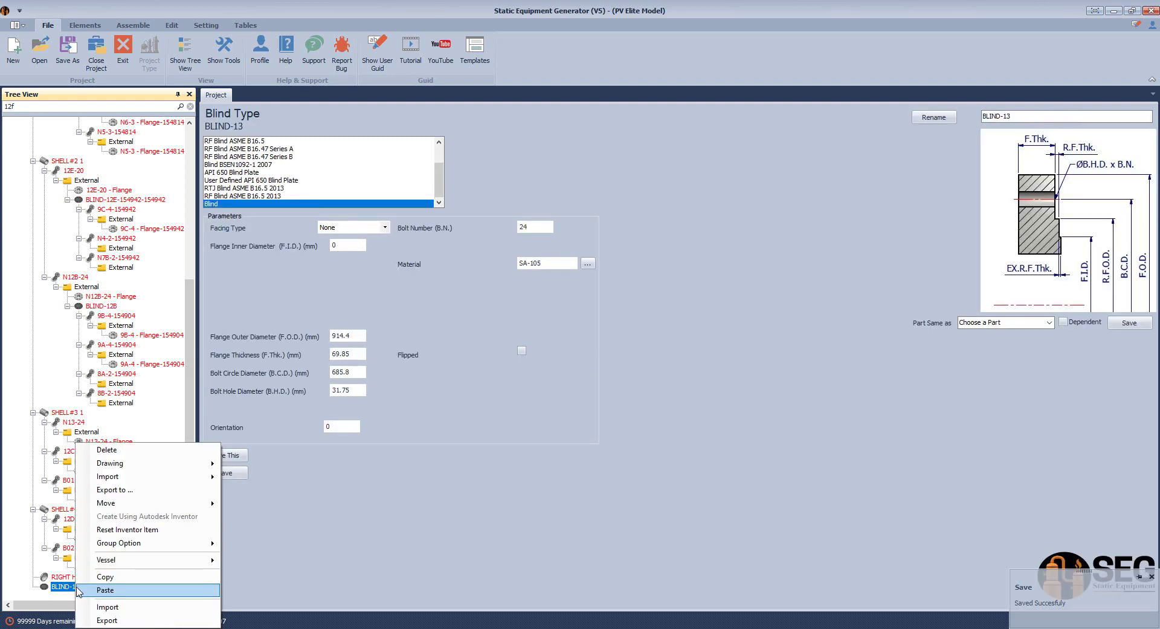
left_click(106, 577)
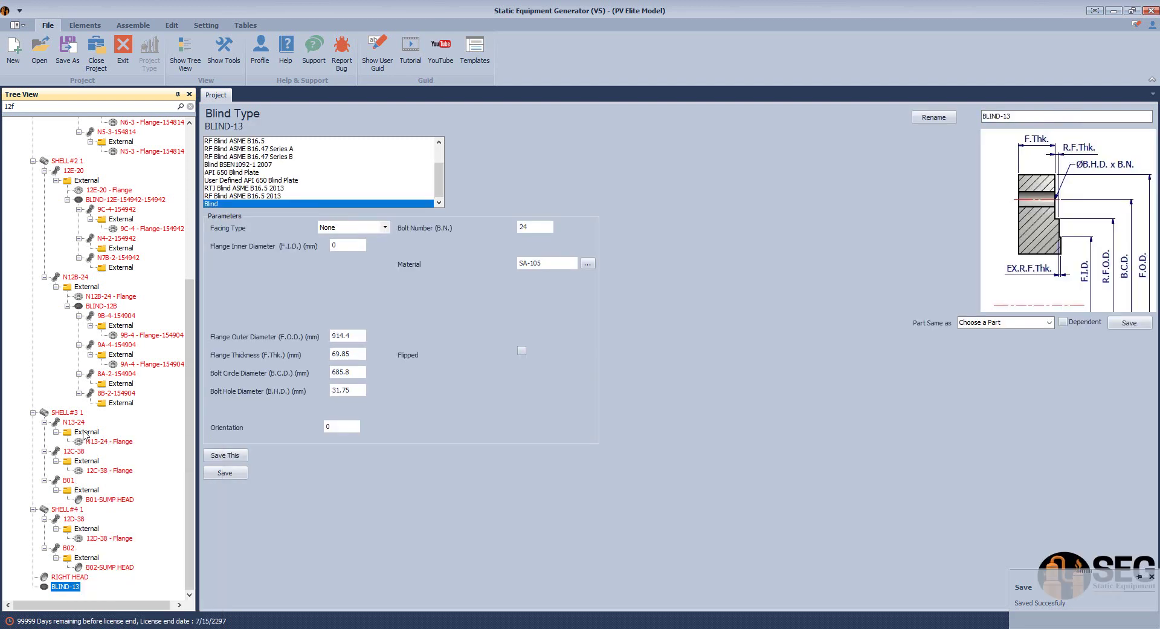
left_click(88, 432)
right_click(94, 434)
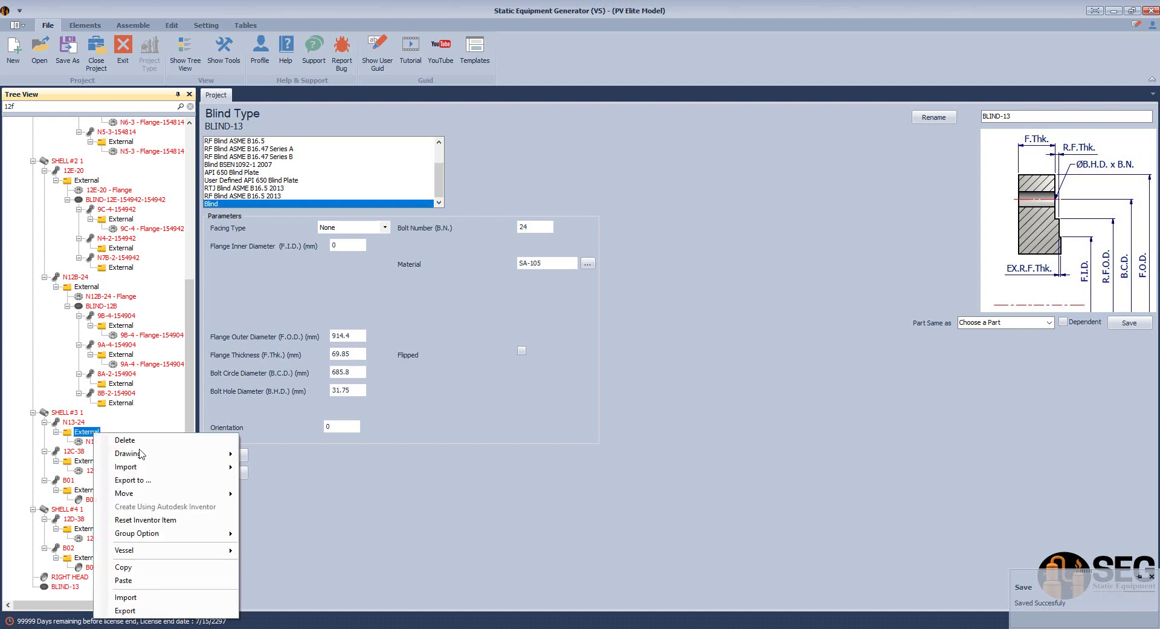
left_click(143, 581)
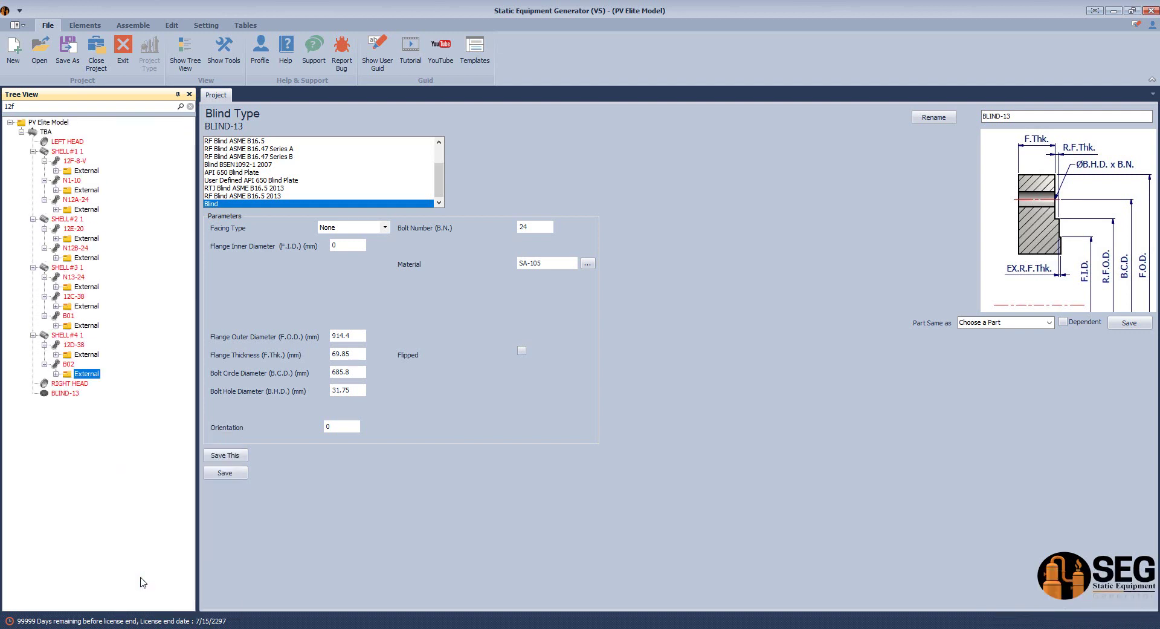
- Delete the original BLIND-13 and confirm the deletion
left_click(64, 394)
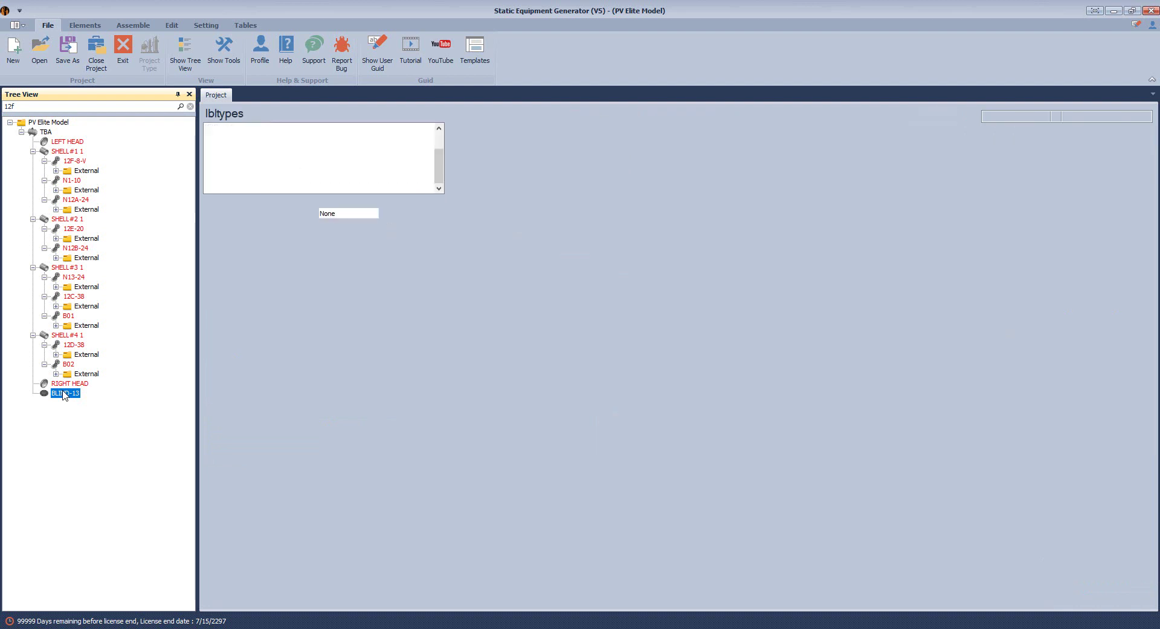
right_click(64, 393)
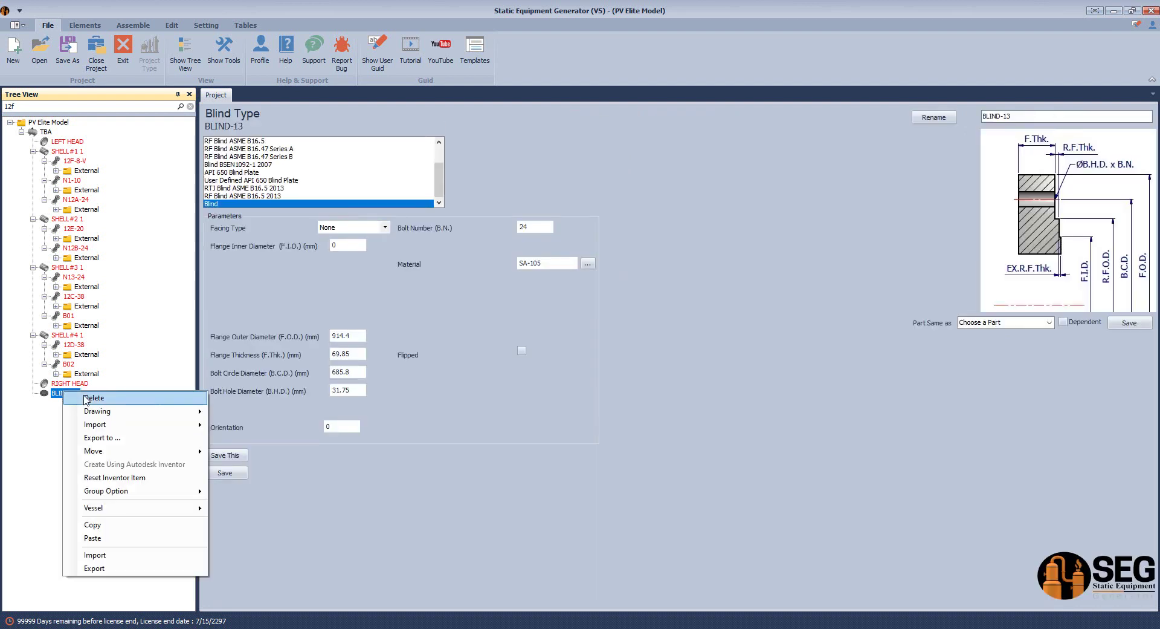
left_click(90, 399)
left_click(565, 358)
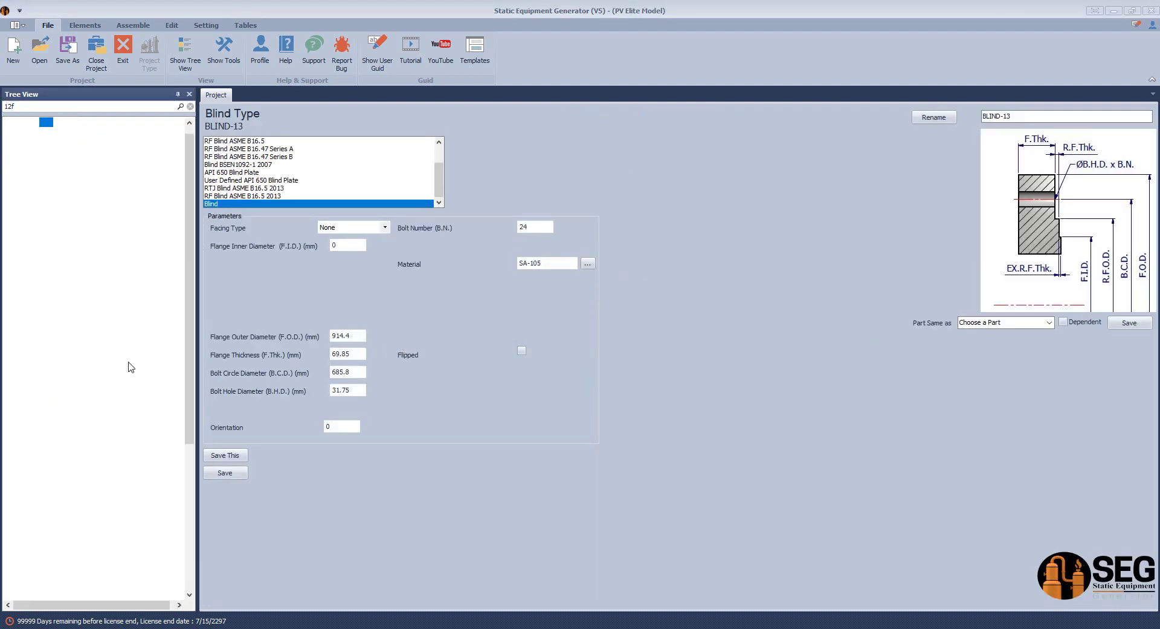
scroll(121, 398, "down", 5)
scroll(121, 398, "down", 1)
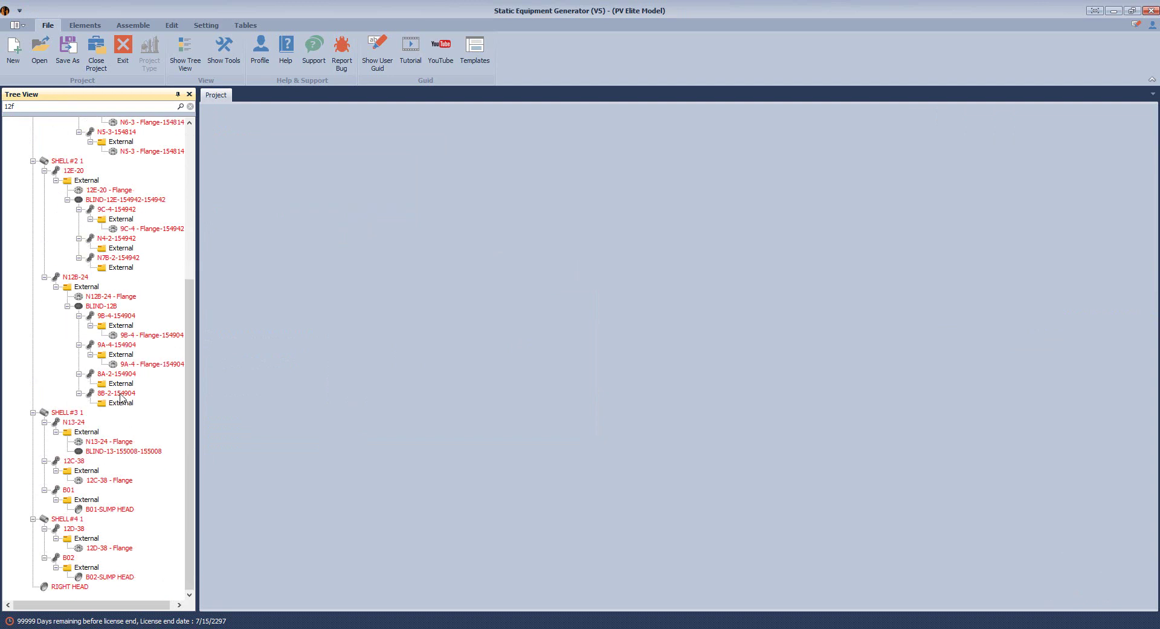
left_click(100, 452)
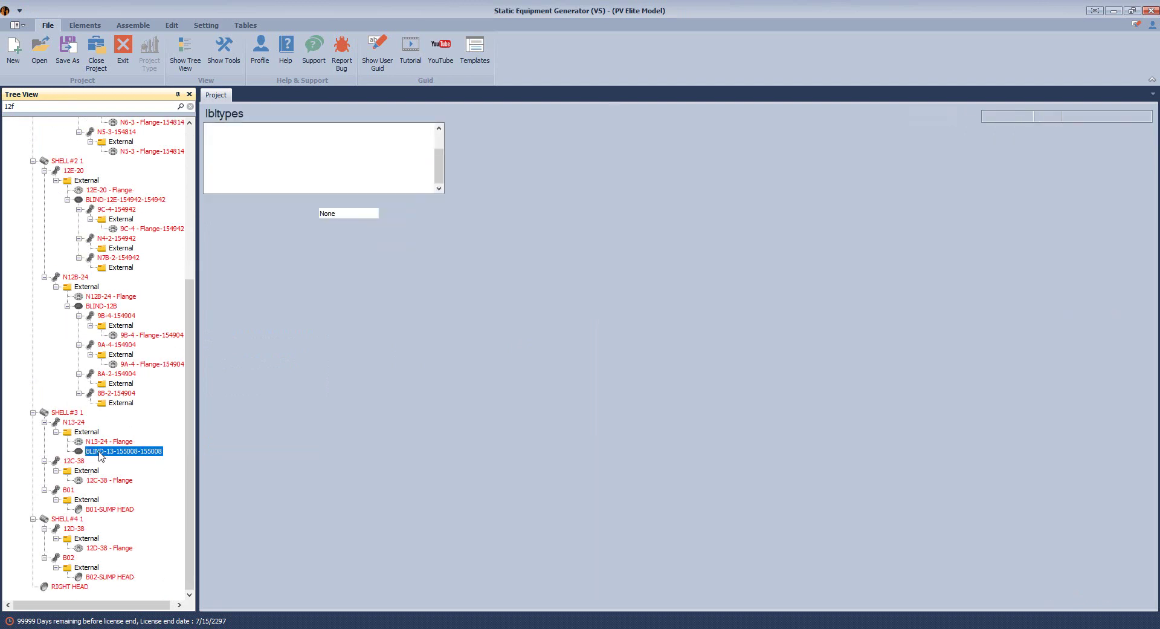
left_click(522, 352)
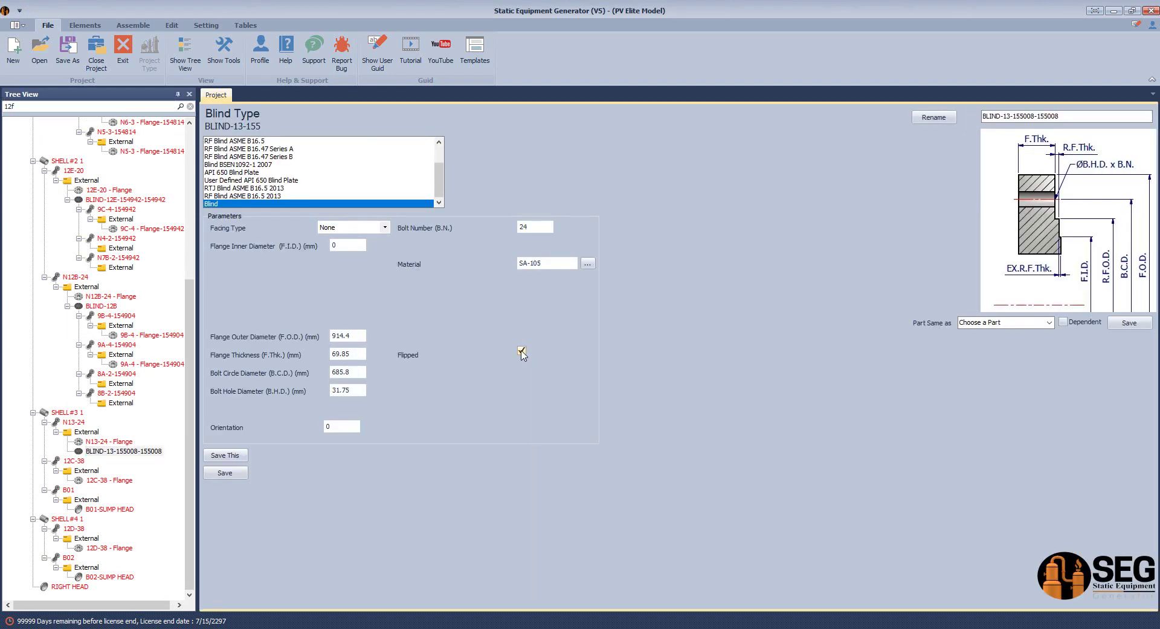
left_click(214, 474)
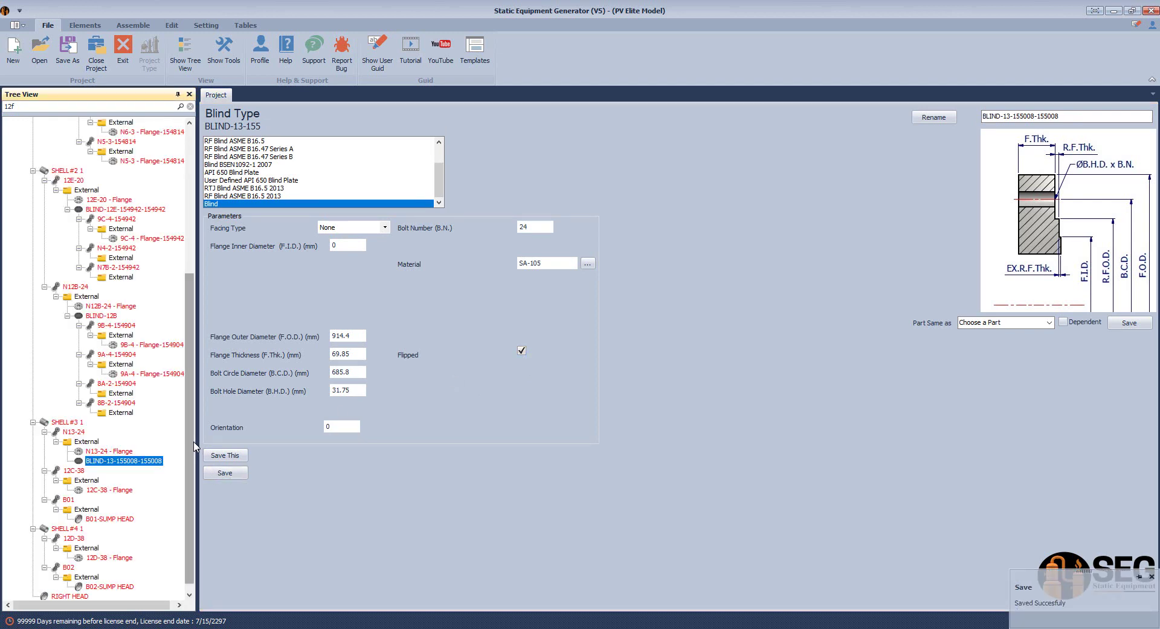
scroll(193, 447, "down", 1)
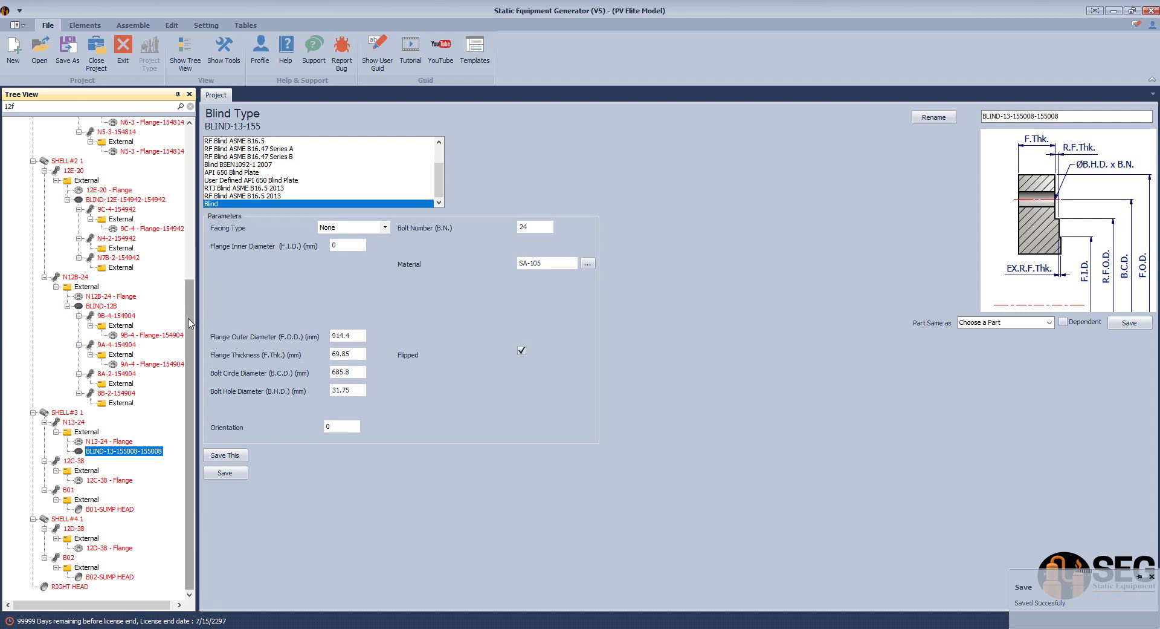
left_click_drag(191, 324, 190, 138)
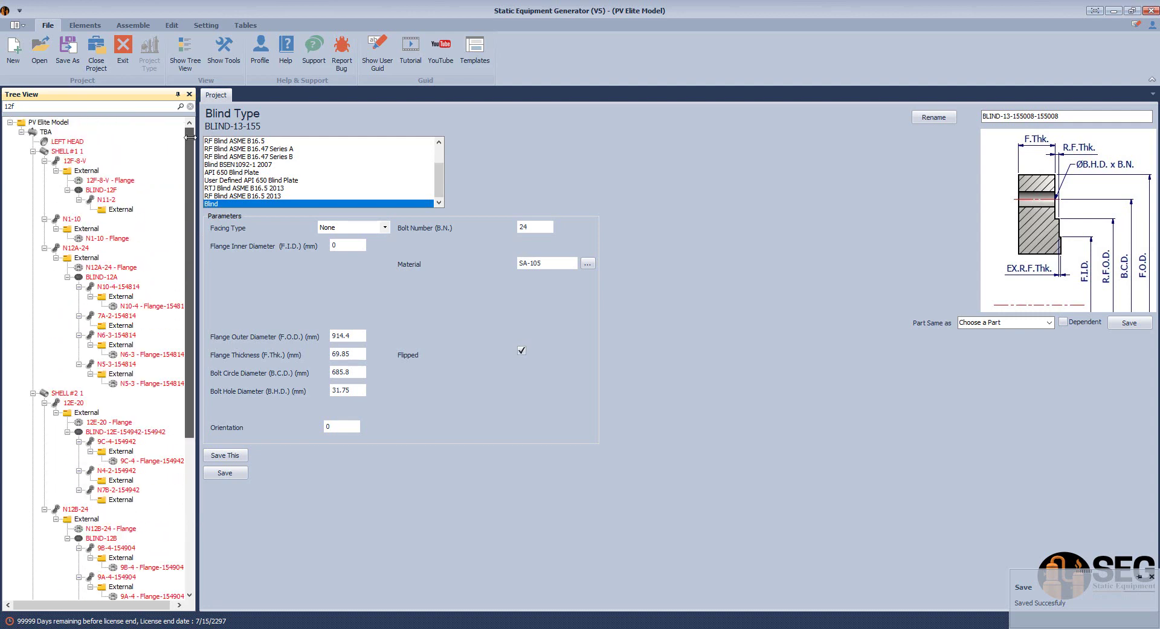
- Save L.W.L. orientation 45 for SHELL#1 1 and 315 for SHELL#2 1
left_click(56, 152)
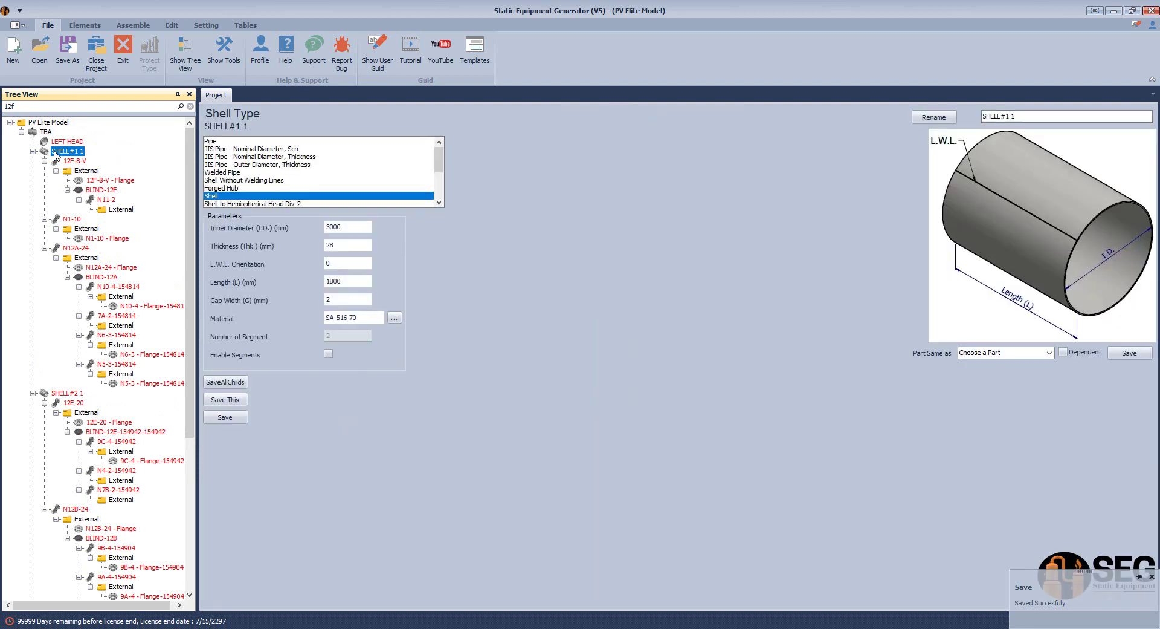
left_click(327, 264)
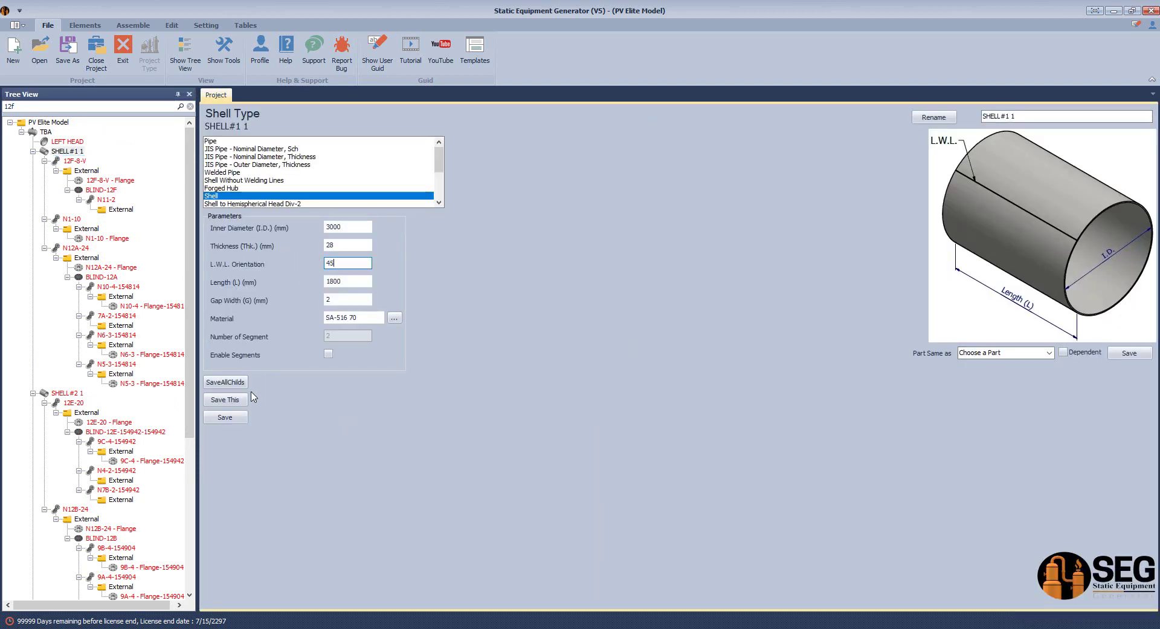
type("45")
left_click(225, 416)
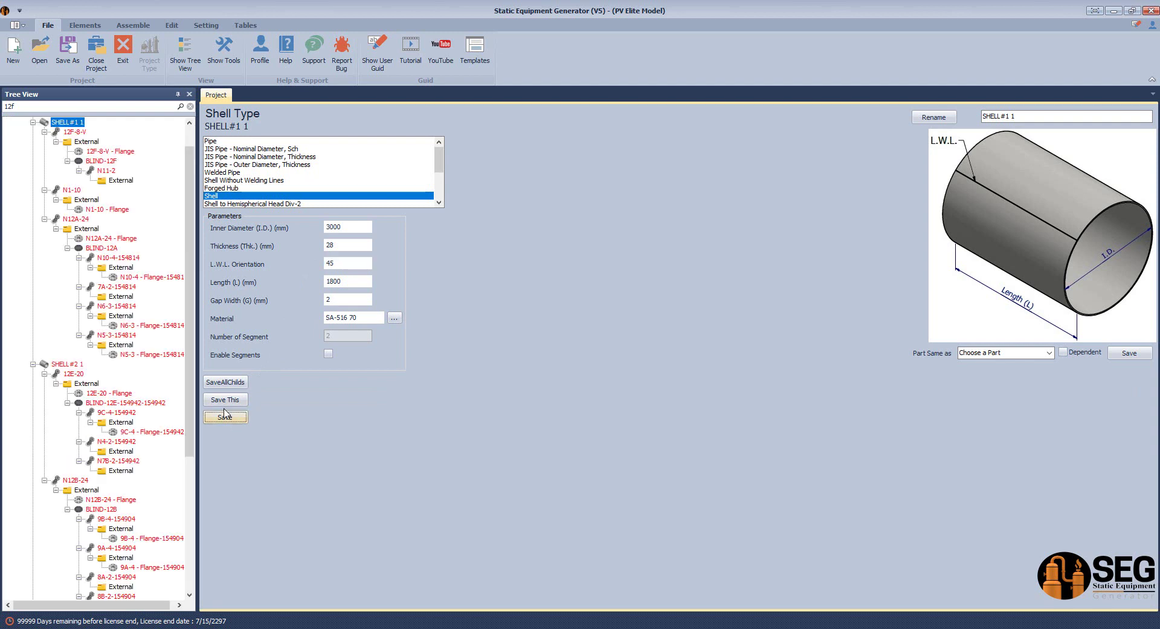
left_click(67, 364)
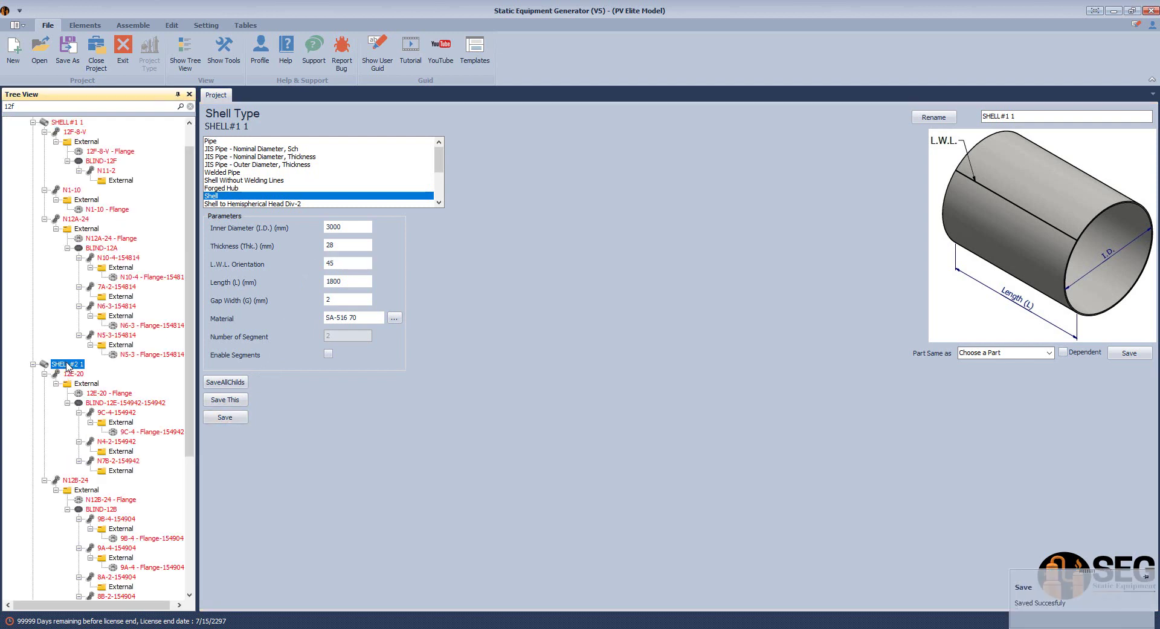
left_click(325, 263)
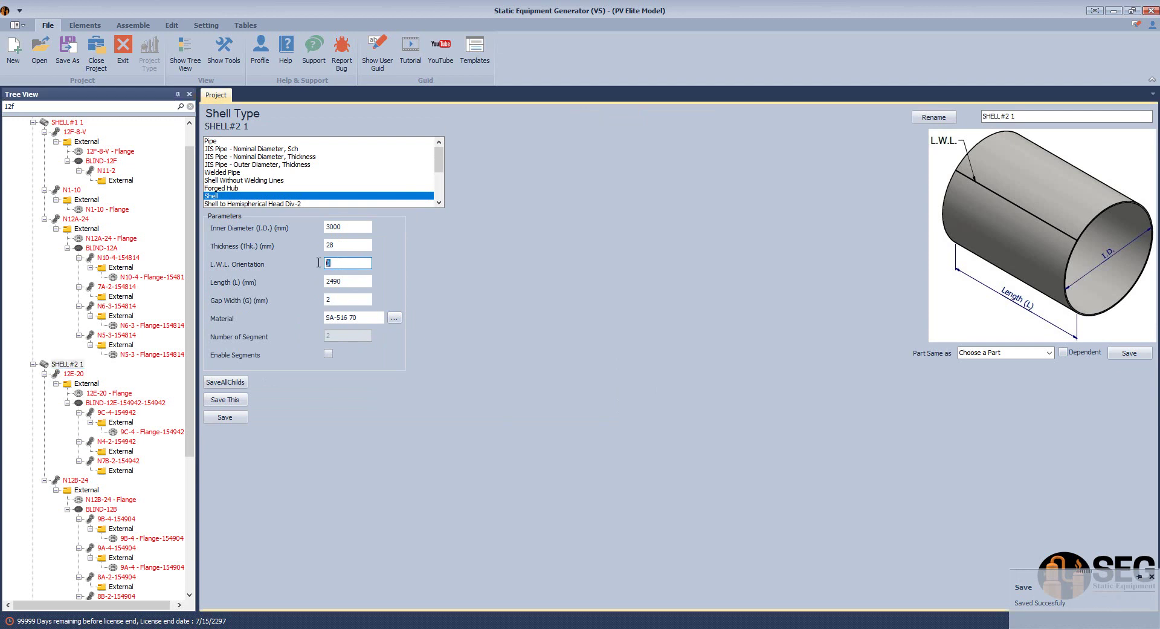
type("315")
left_click(225, 417)
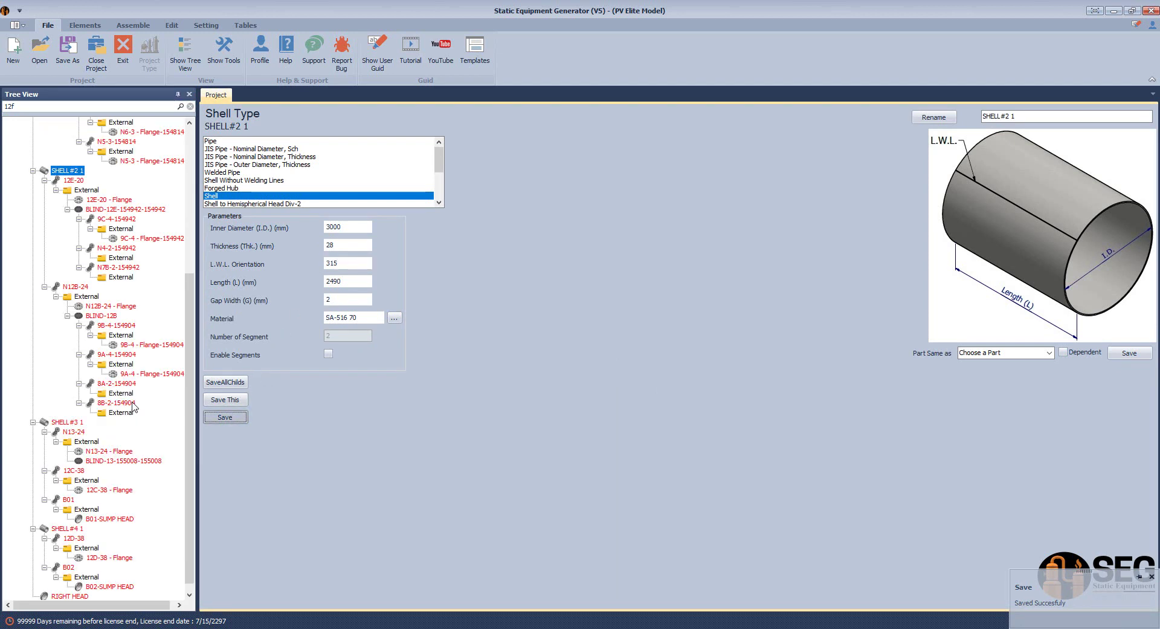
- Save L.W.L. orientation 45 for SHELL#3 1 and 315 for SHELL#4 1
left_click(70, 422)
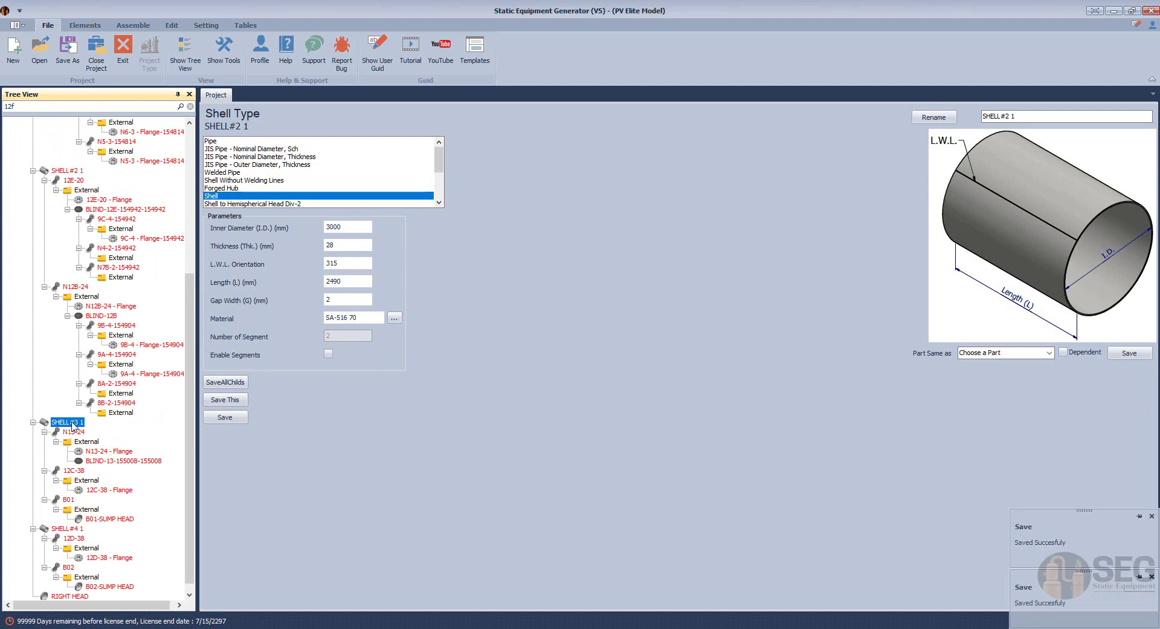
left_click(349, 264)
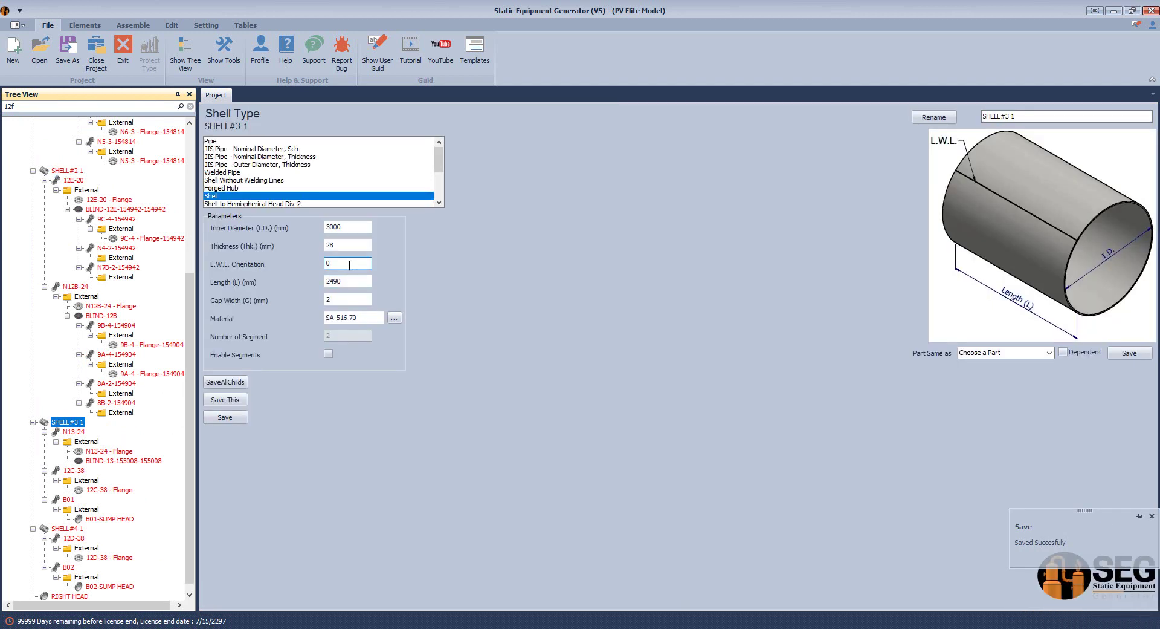
left_click(350, 263)
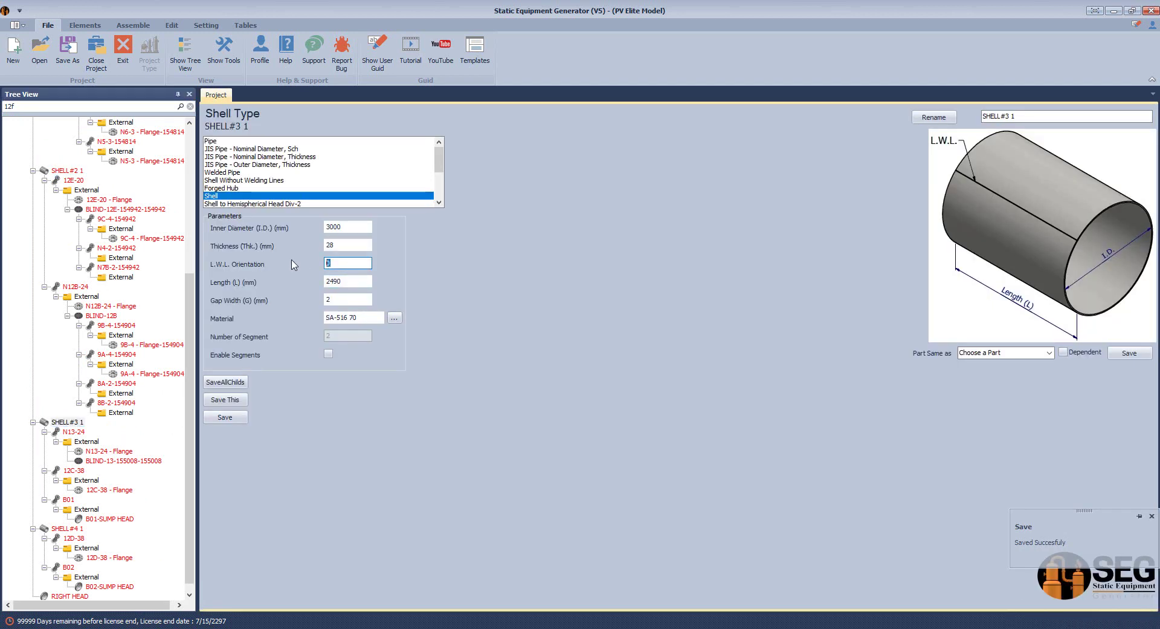
left_click(225, 417)
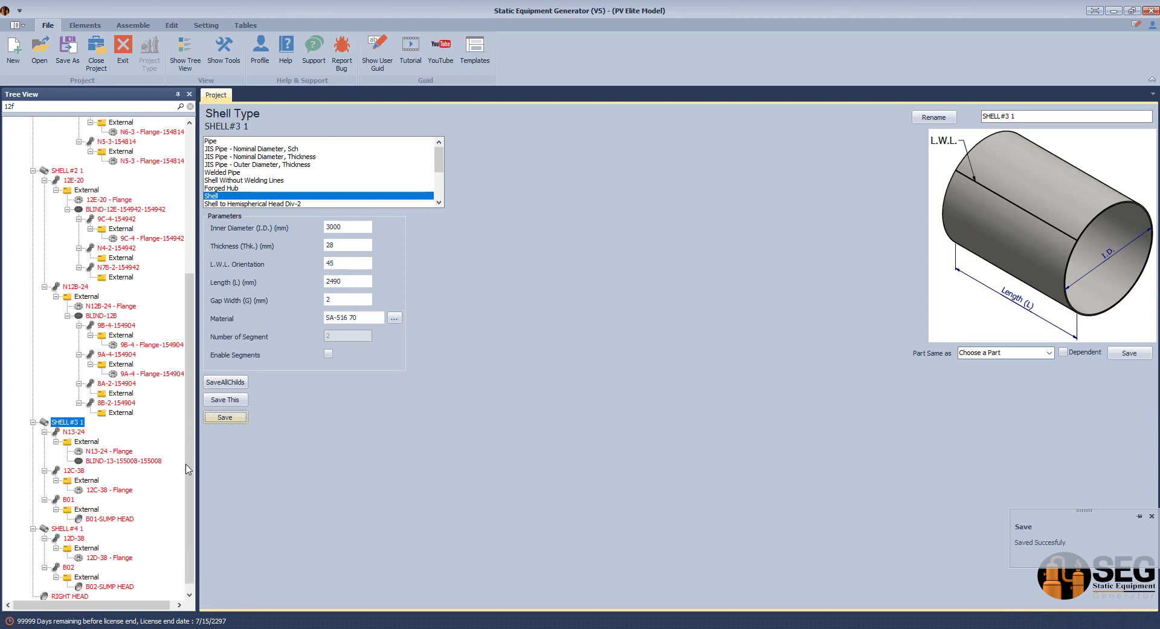
left_click(64, 519)
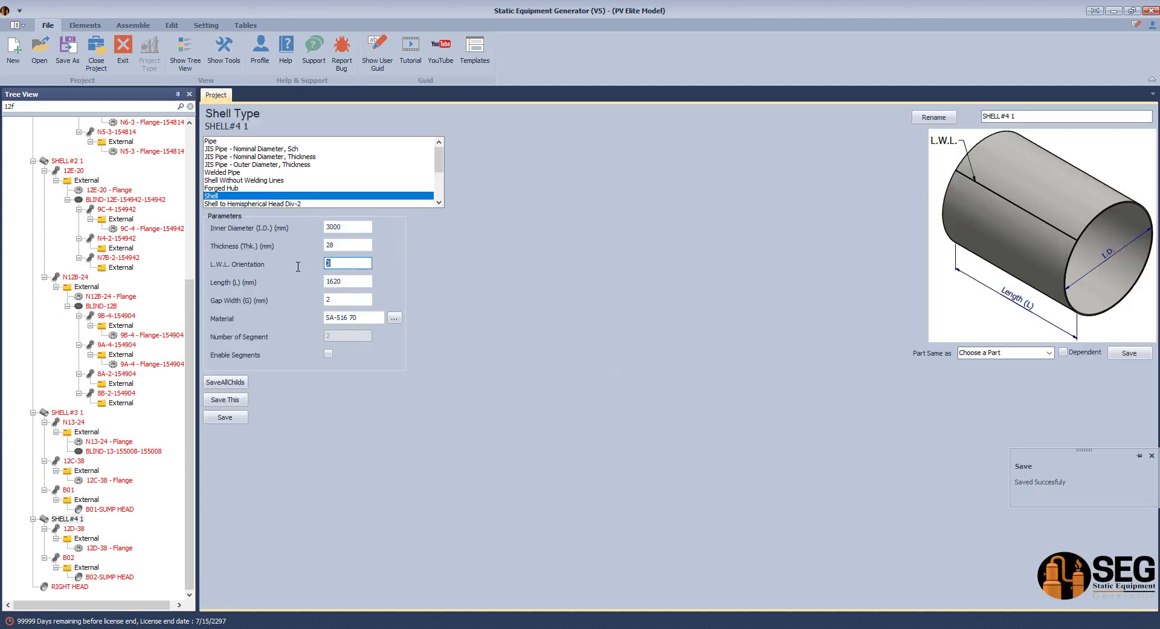
left_click(236, 416)
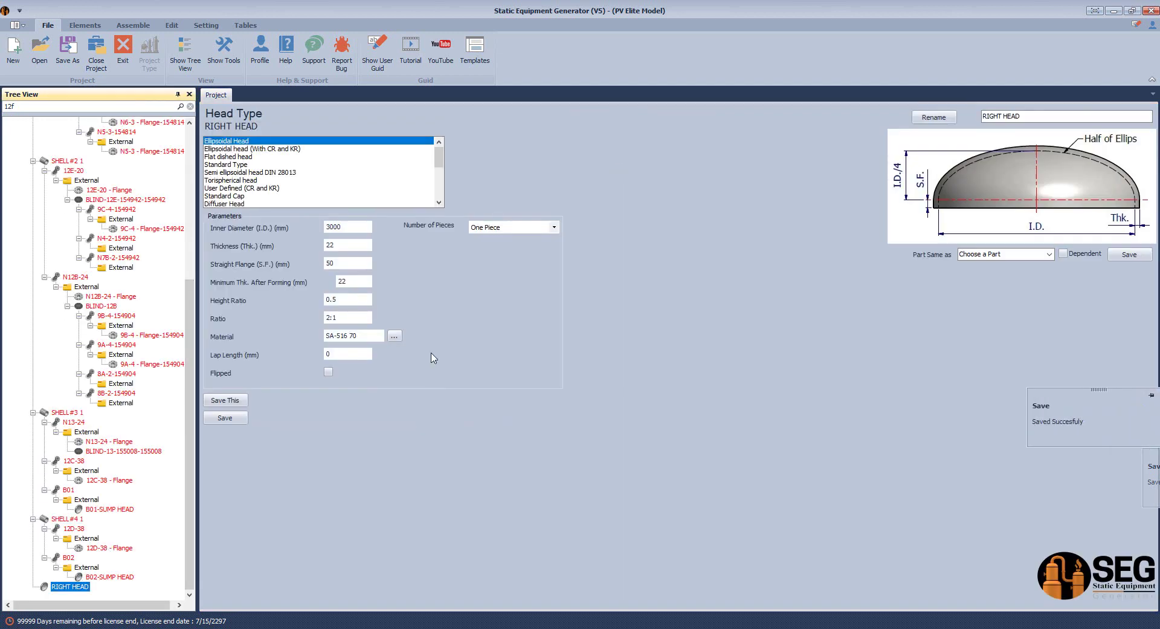
- Save RIGHT HEAD as flipped, then run File > Tree Save, confirming Yes to save all nodes
left_click(328, 373)
left_click(241, 424)
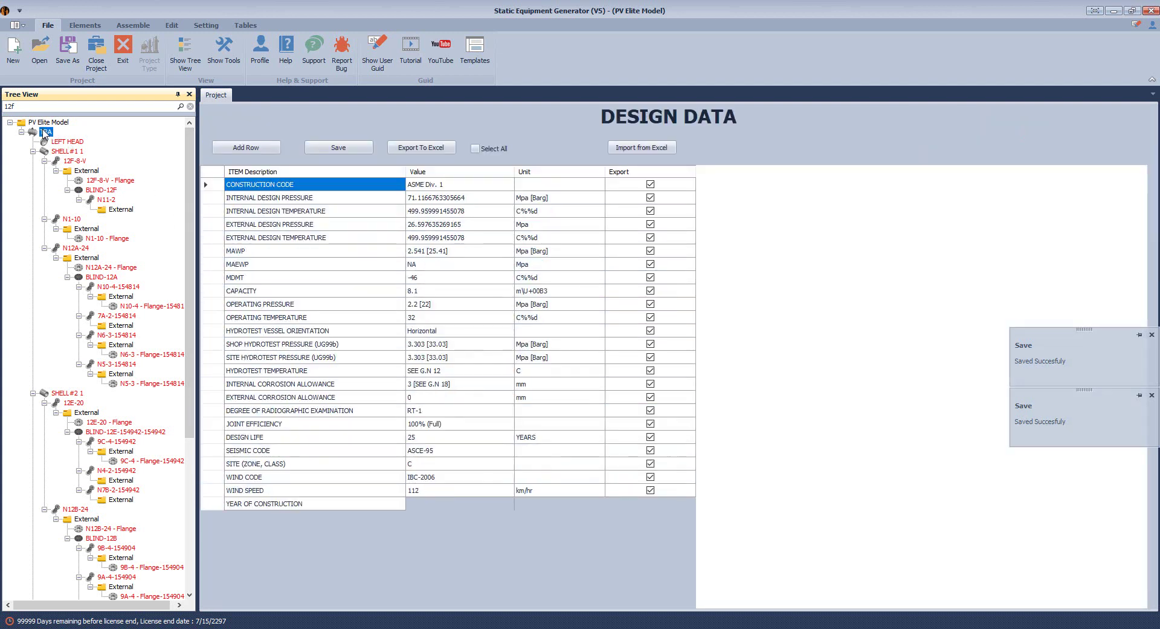
left_click(160, 60)
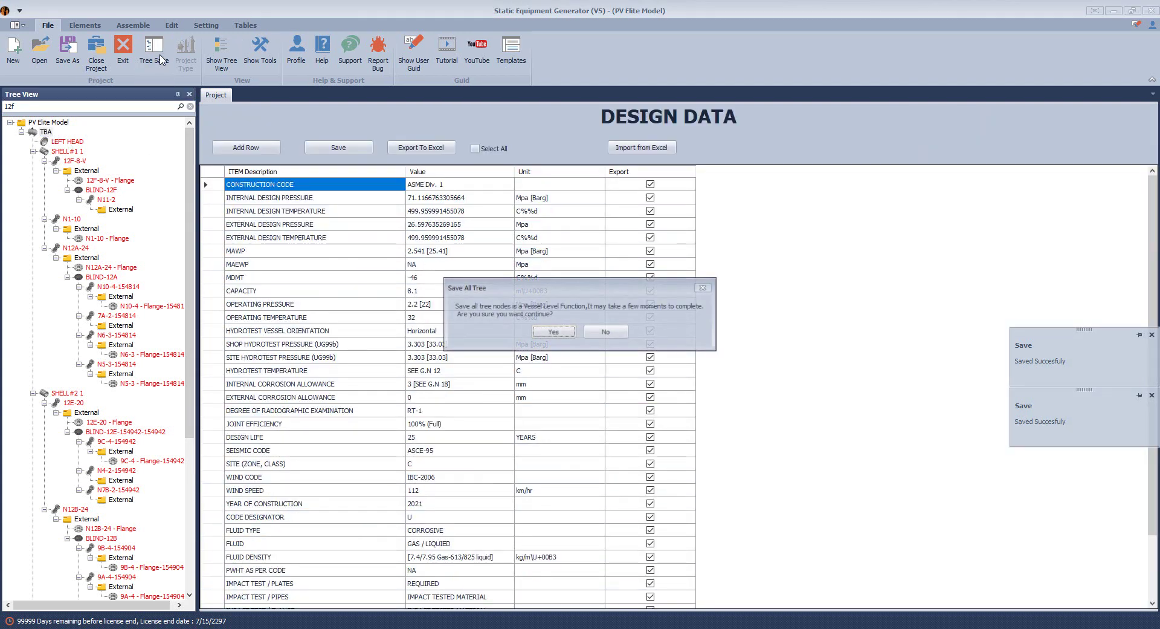
left_click(553, 332)
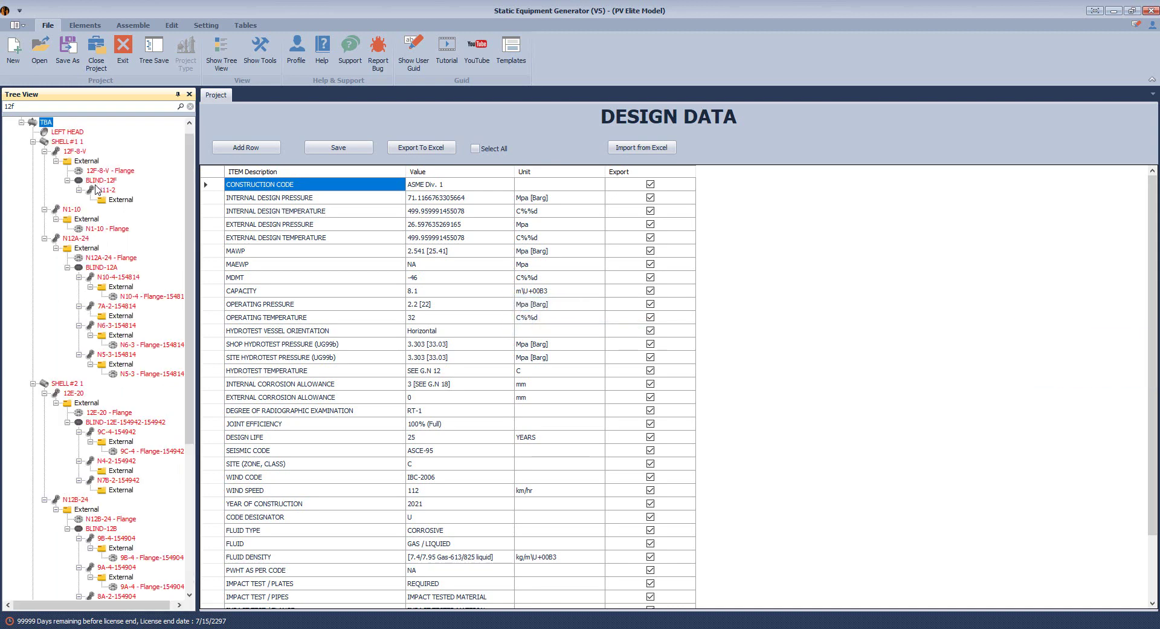
- Start generating the vessel assembly from the Assemble tab and bring Inventor forward
left_click(136, 26)
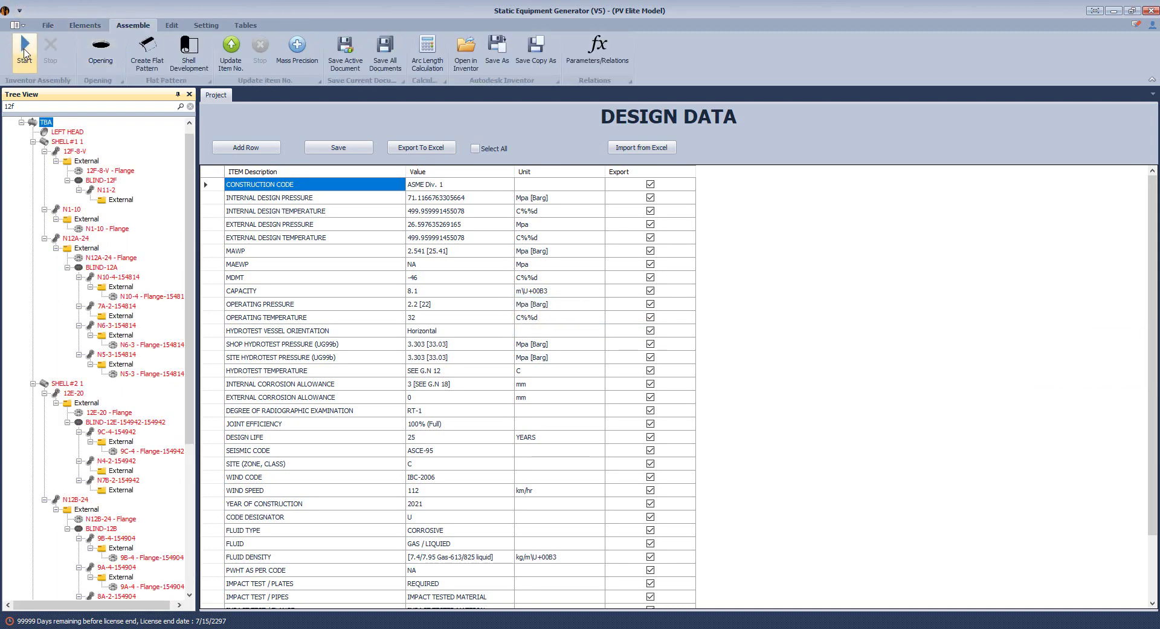
left_click(24, 51)
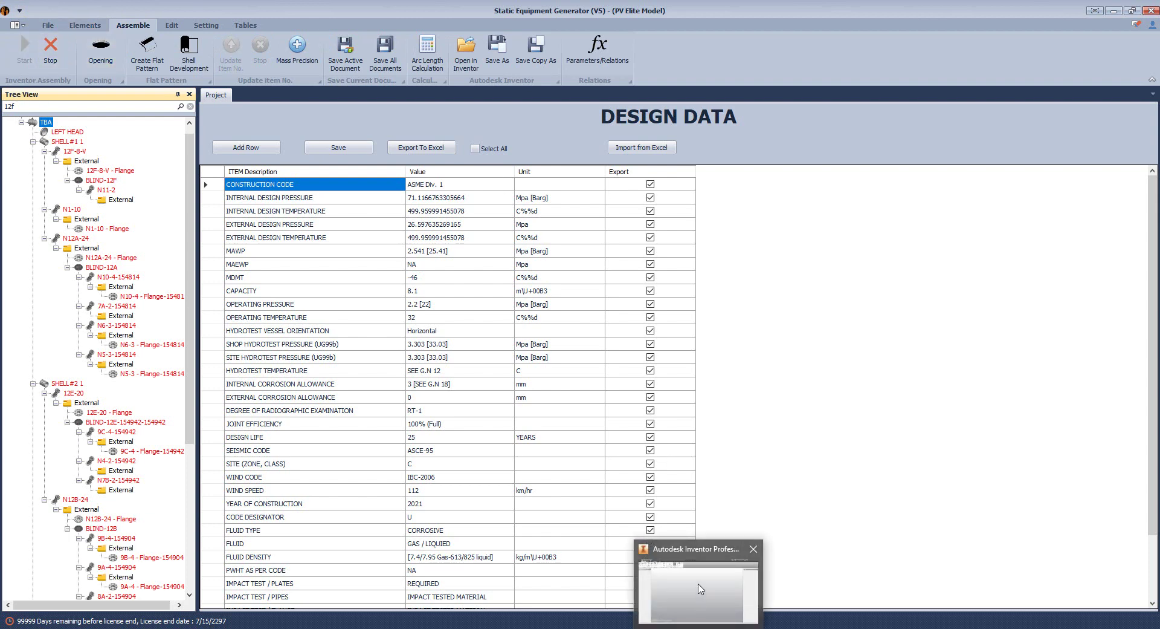
left_click(698, 586)
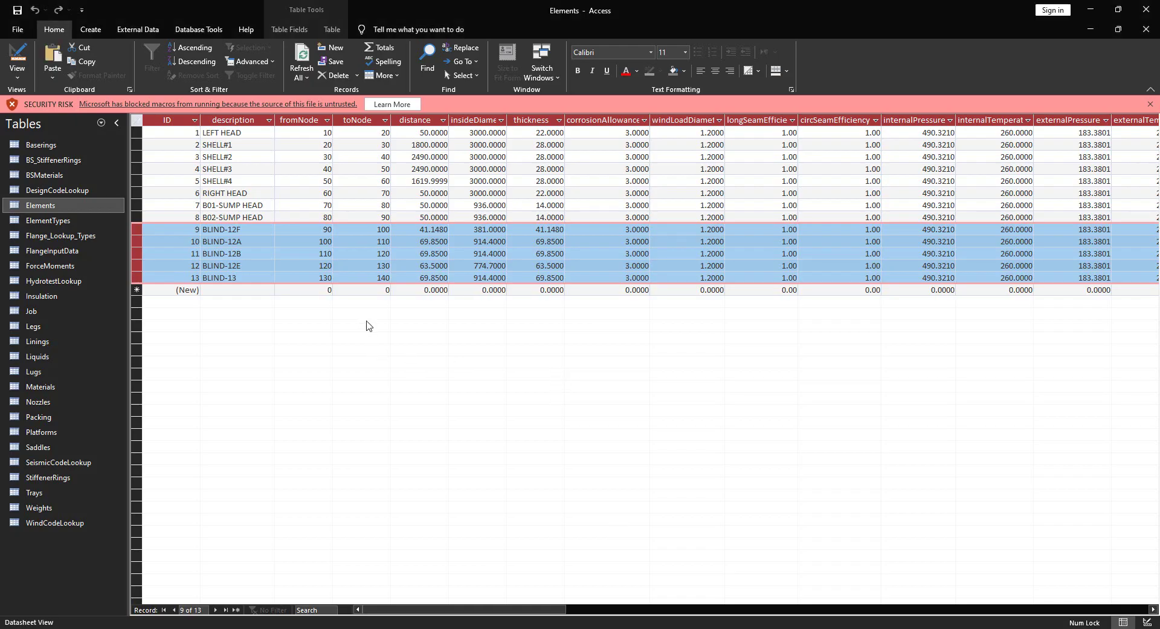
- Inspect the BLIND-12F record in Access's Elements table, then return to Inventor via SEG
left_click(137, 229)
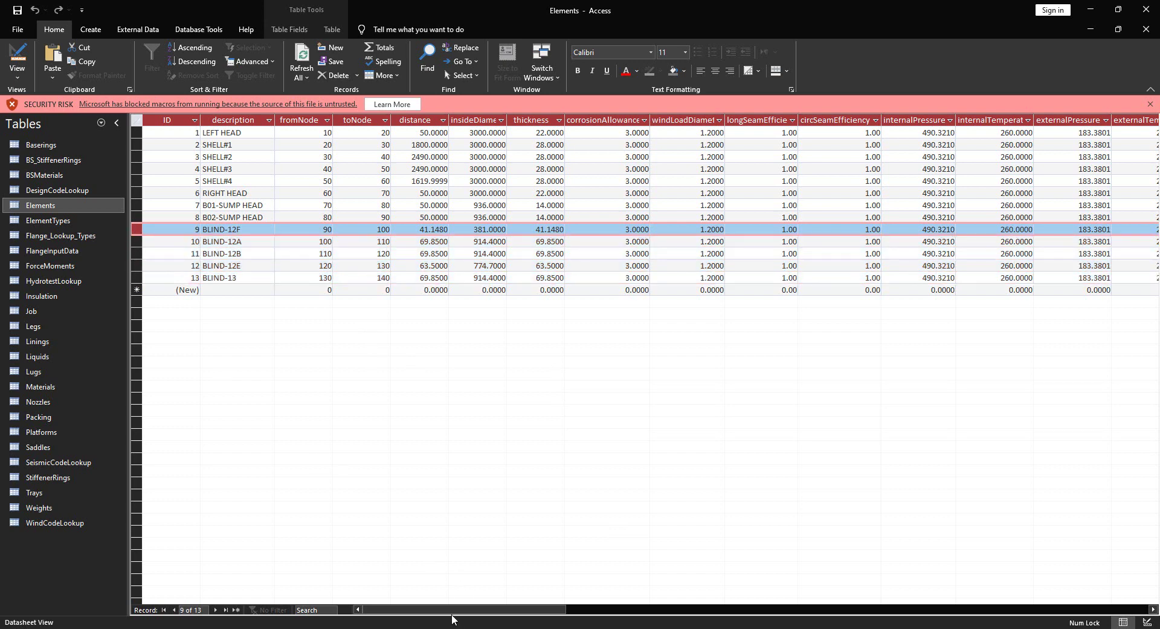
left_click_drag(453, 611, 413, 616)
key("alt+Tab")
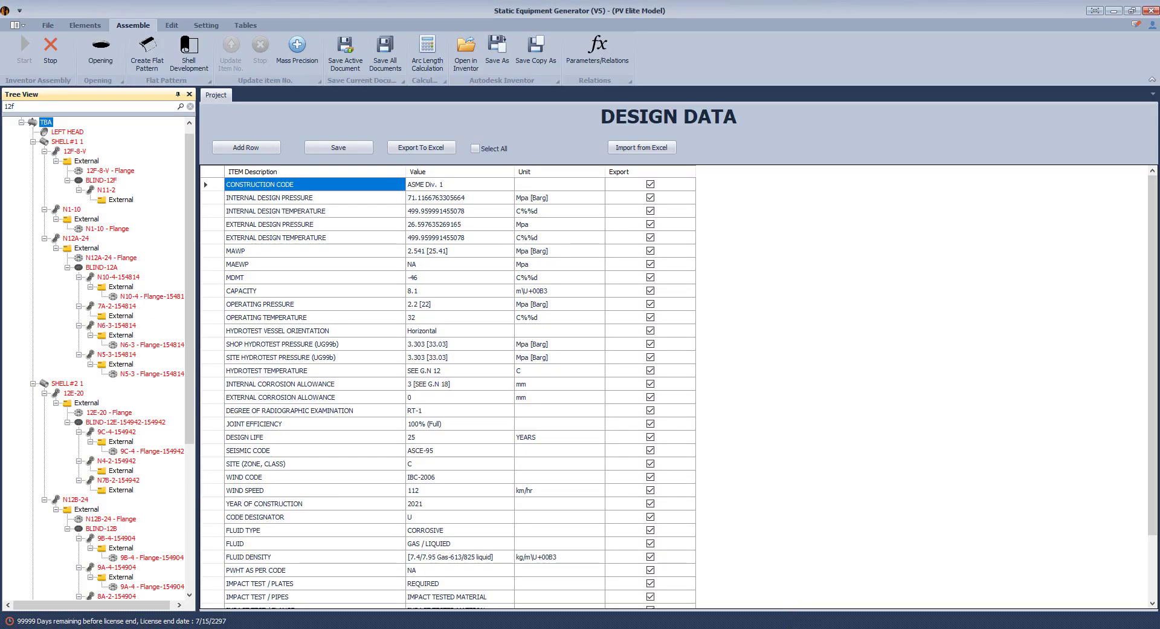
key("alt+Tab")
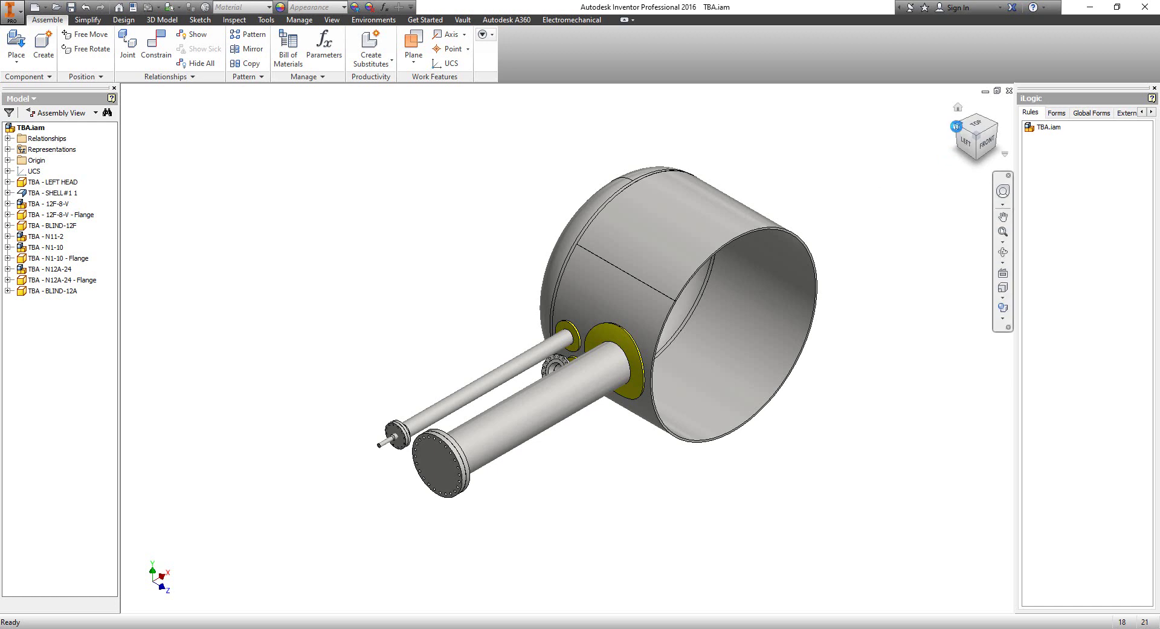
- View the vessel from the Back, zoom in, and orbit to inspect N1-10's angle on the shell
left_click(956, 126)
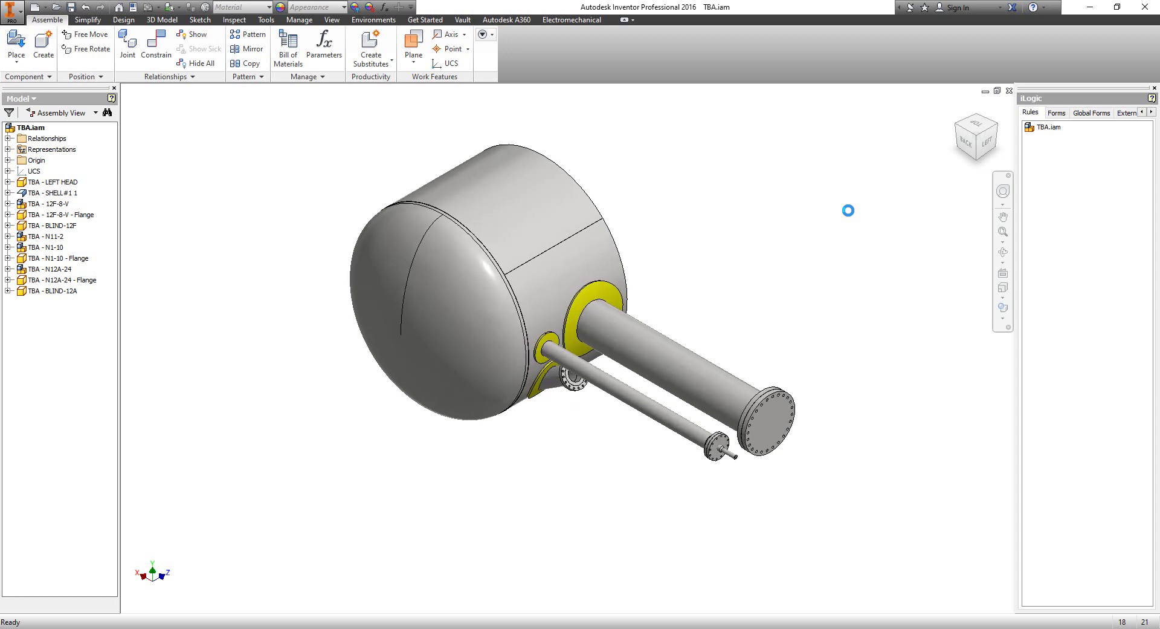
left_click(968, 146)
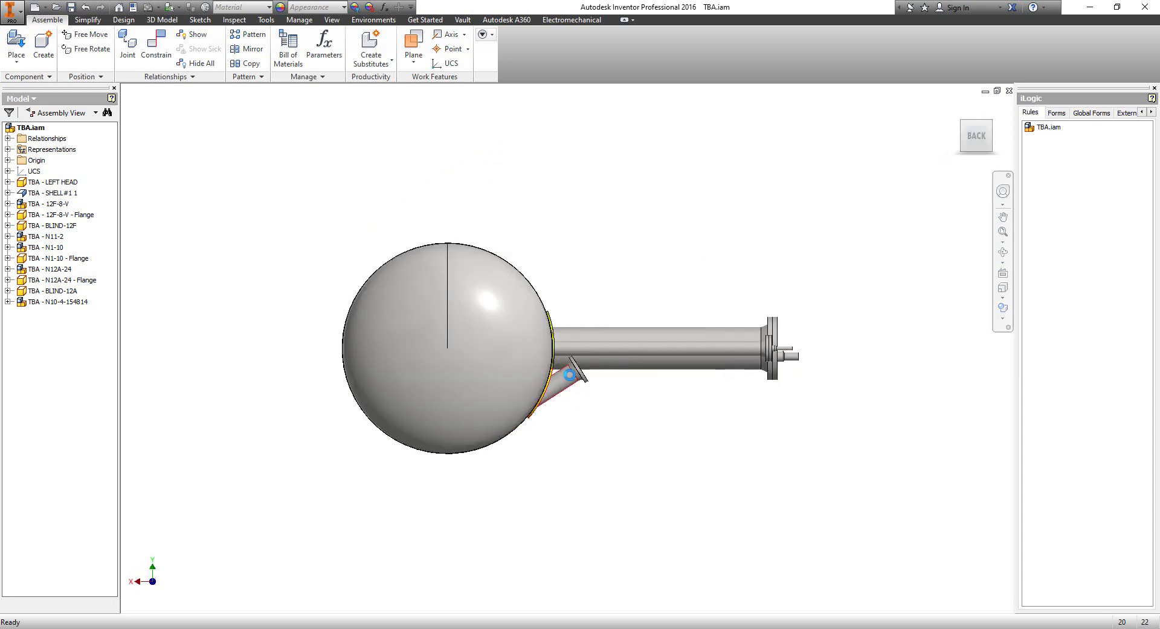
scroll(569, 374, "up", 3)
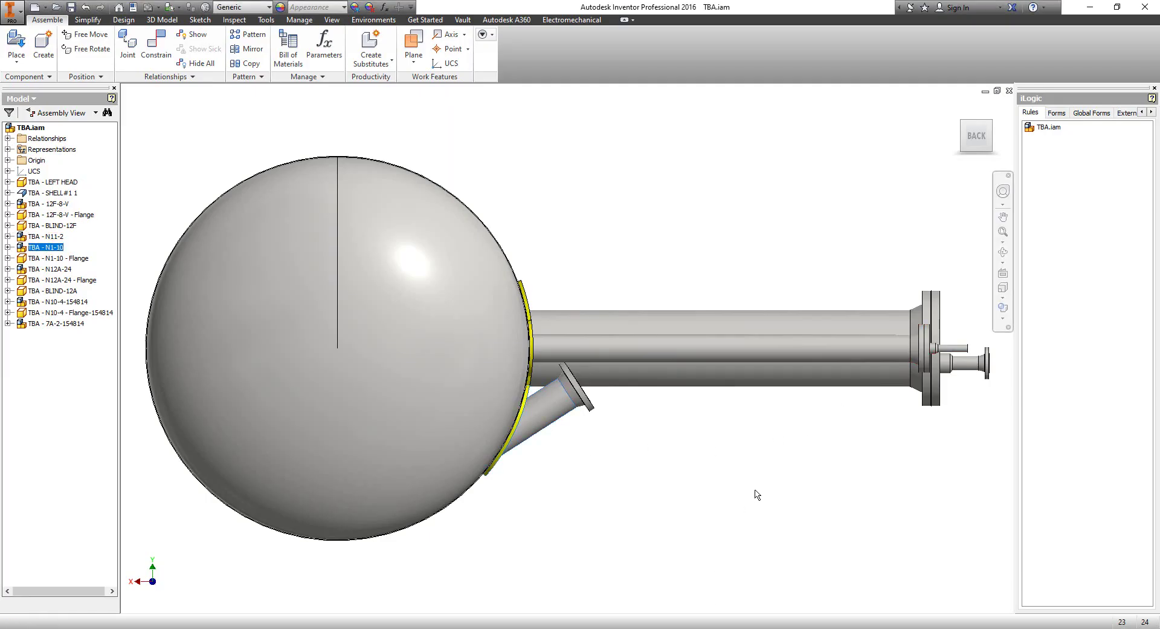
left_click(1003, 252)
left_click_drag(479, 384, 636, 417)
right_click(635, 417)
- Check N1-10's 57.2 layoutAngle in the Access Nozzles table, then return to SEG
key("Escape")
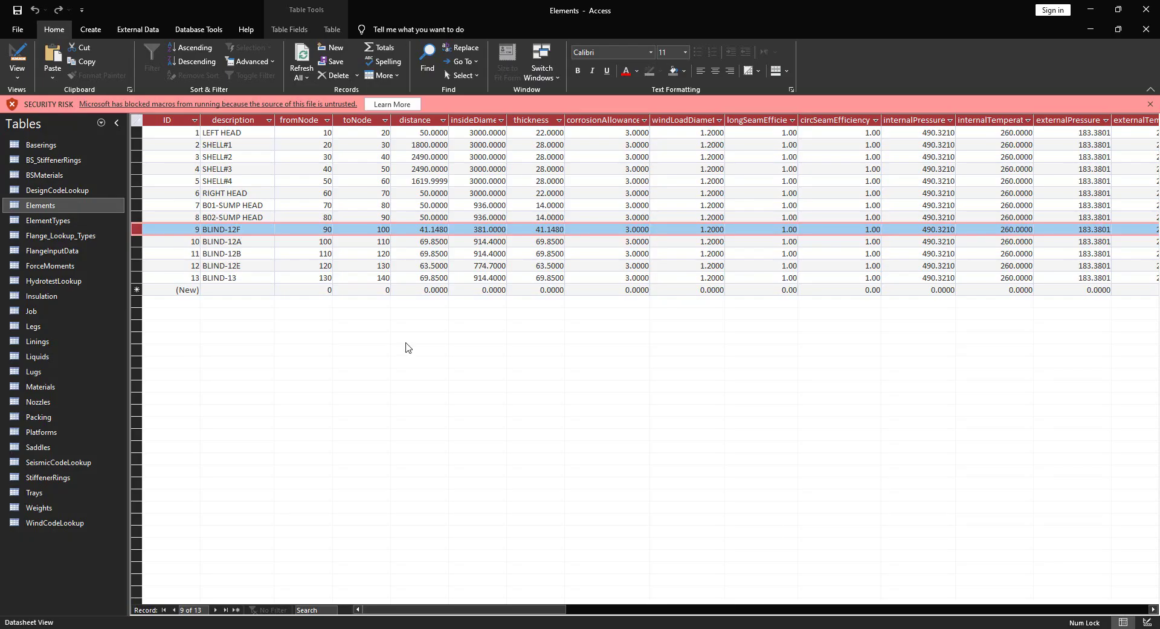
double_click(49, 404)
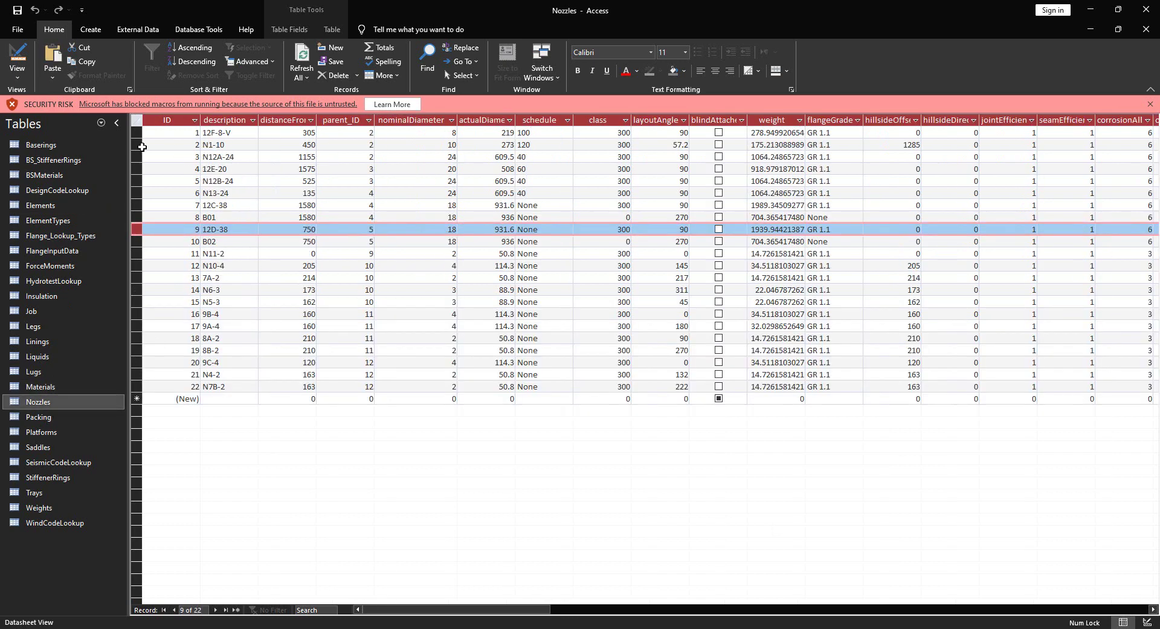
left_click(141, 146)
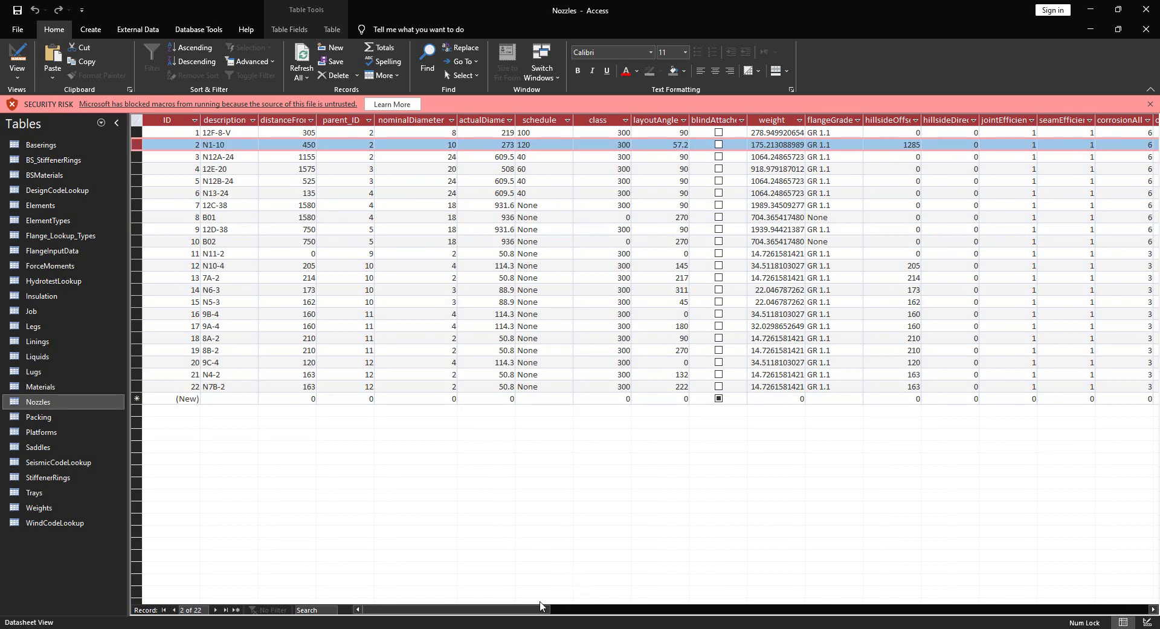
left_click_drag(533, 609, 501, 599)
left_click(657, 142)
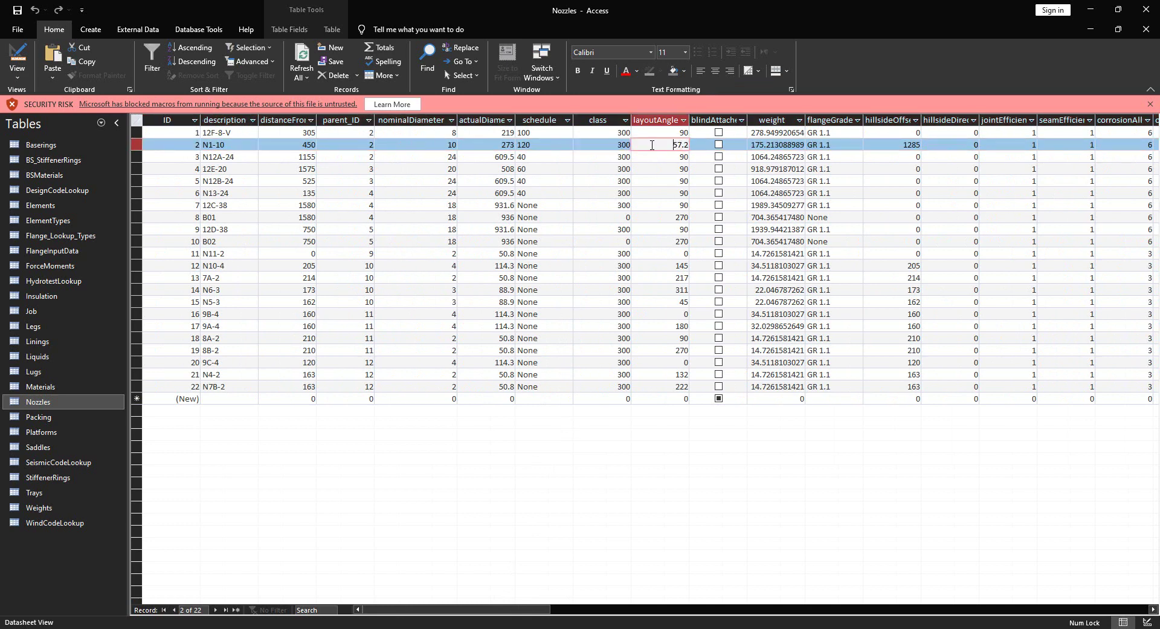
double_click(680, 145)
key("alt+Tab")
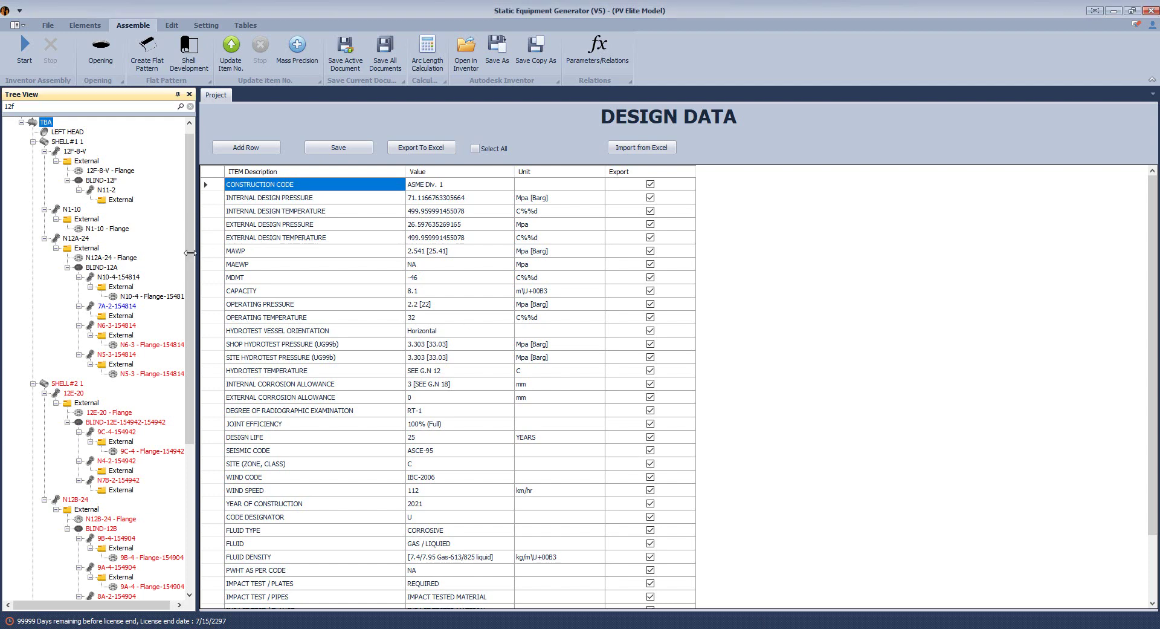
- Change nozzle N1-10's orientation from 57.2 to 90, save it, and reassemble the vessel in Inventor
left_click(72, 209)
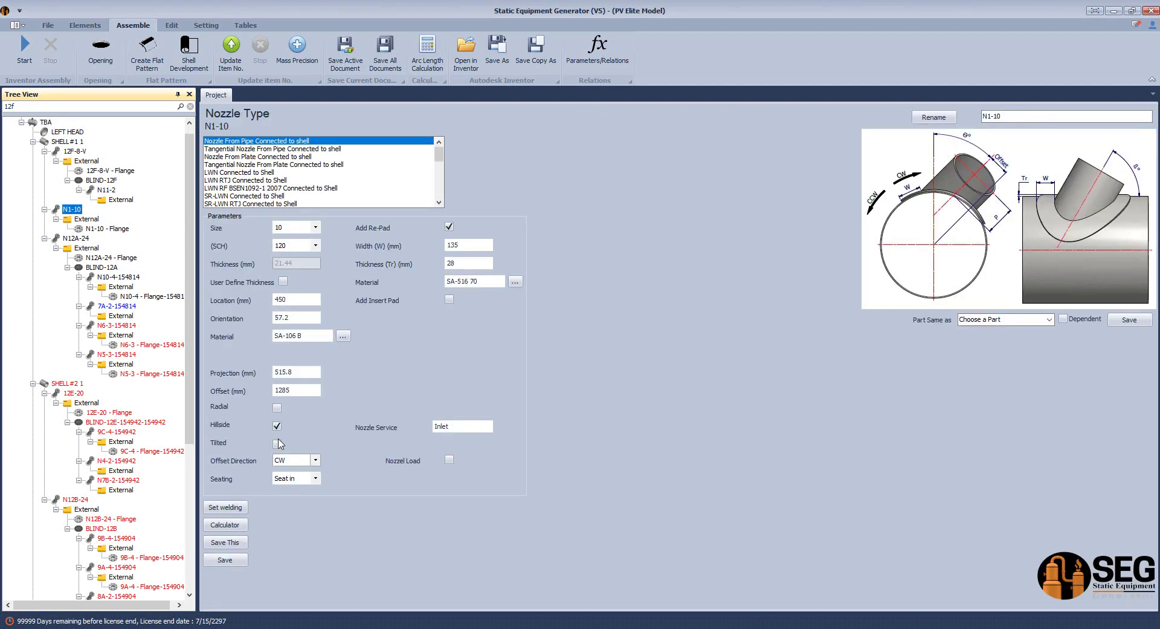
left_click(277, 426)
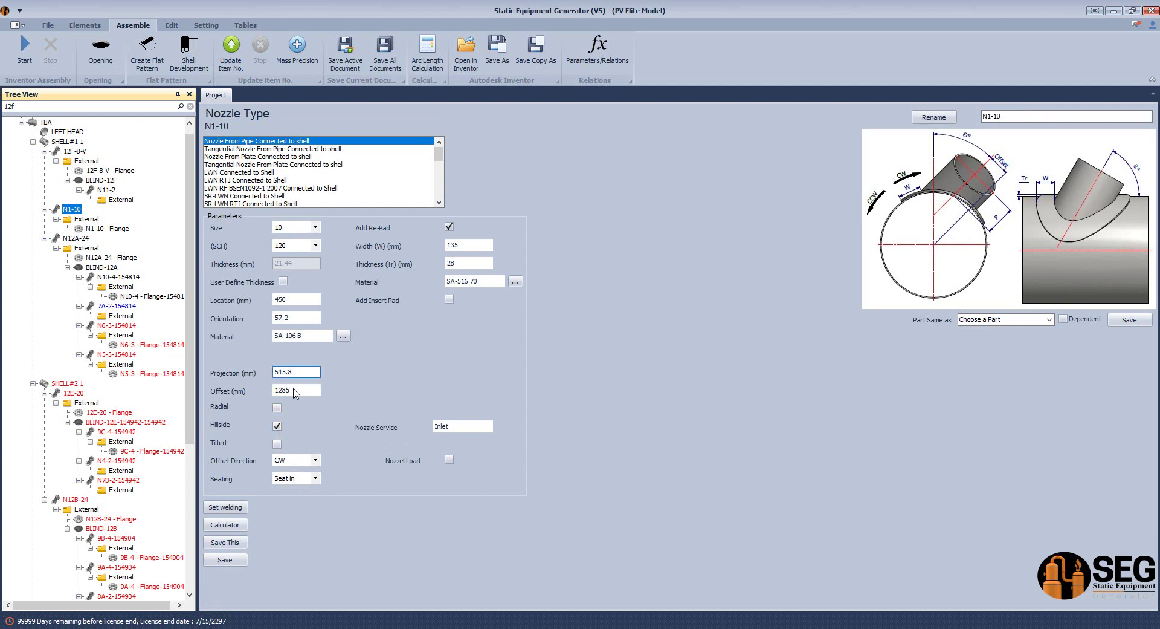
left_click(304, 318)
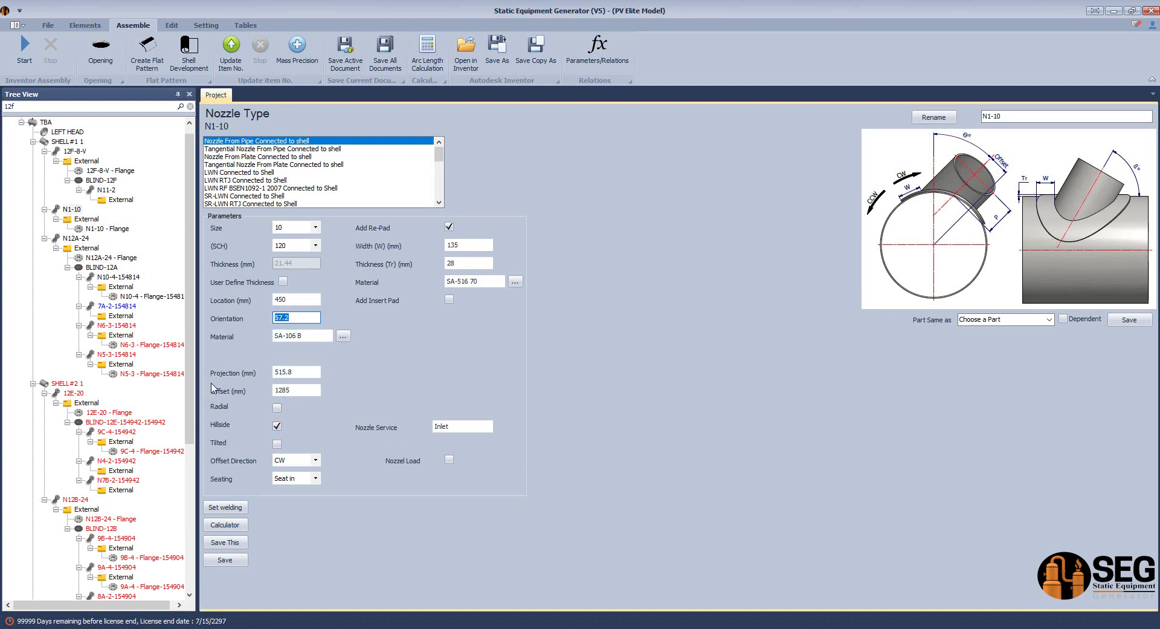
type("90")
left_click(241, 561)
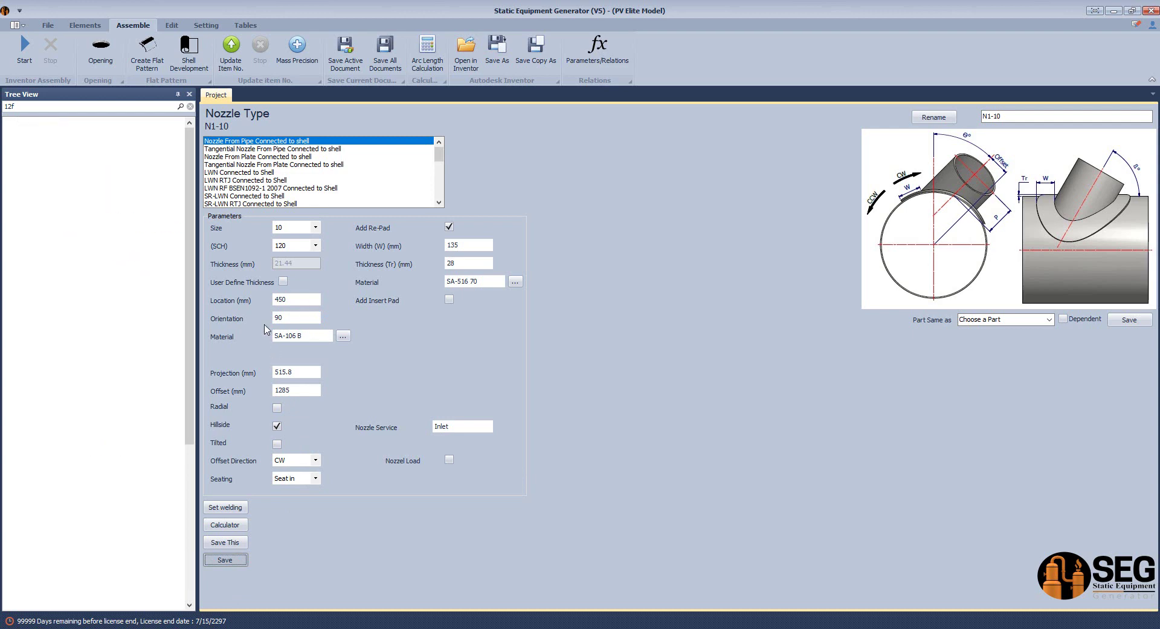
left_click(24, 53)
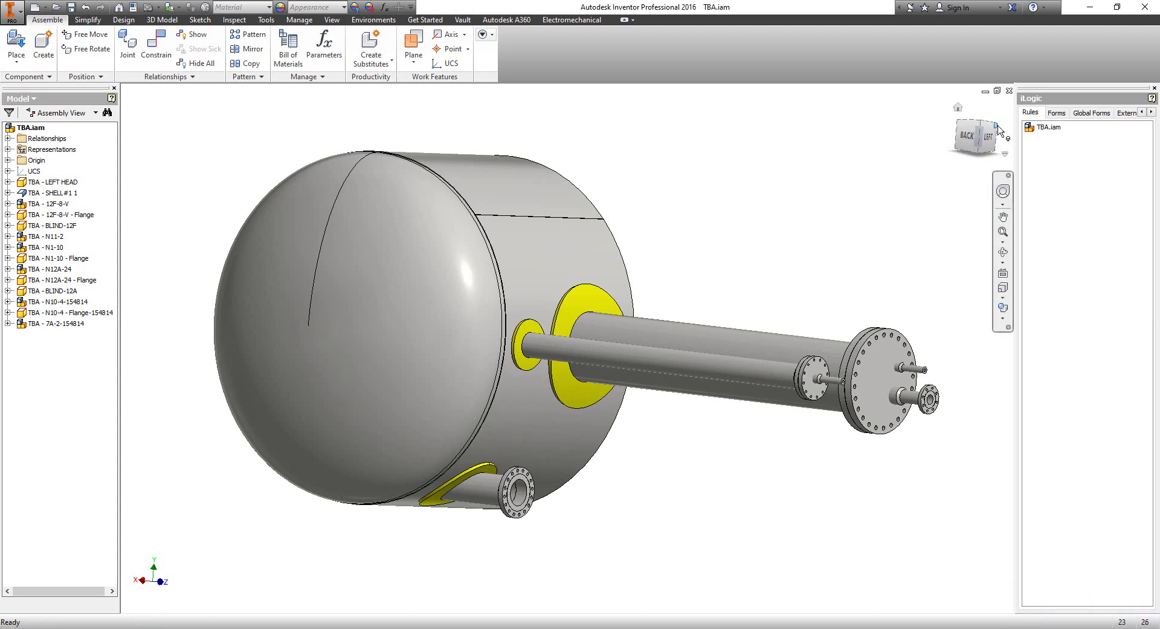
- Orbit to a front-left view from above and zoom to inspect the relocated N1-10 nozzle
left_click_drag(996, 129, 865, 186)
scroll(650, 402, "up", 5)
scroll(649, 402, "down", 5)
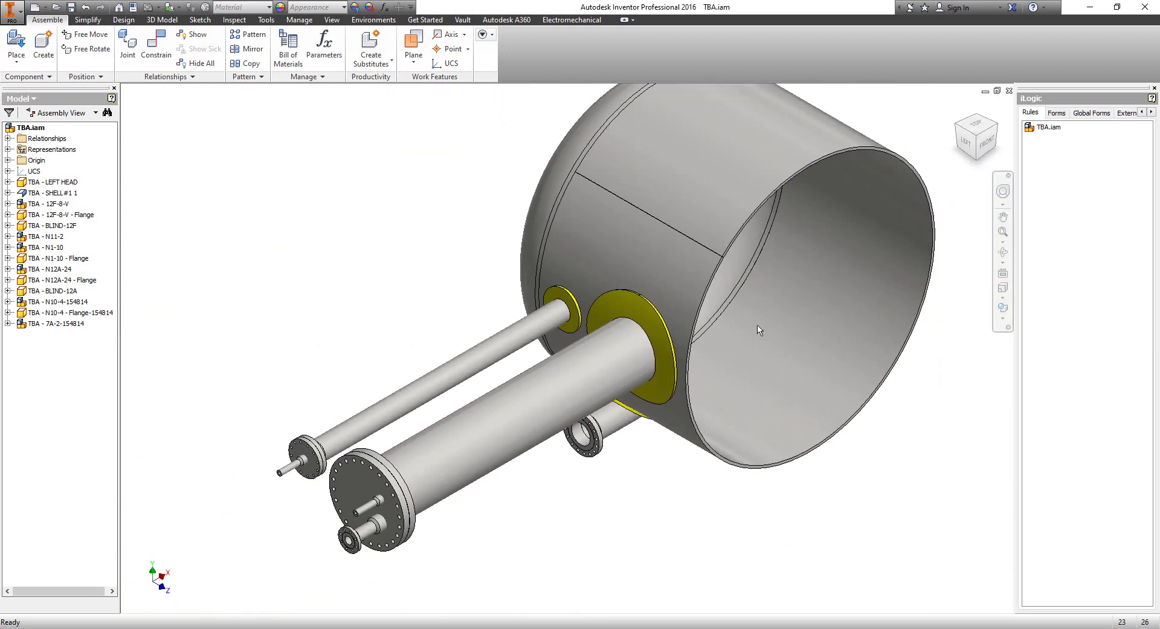
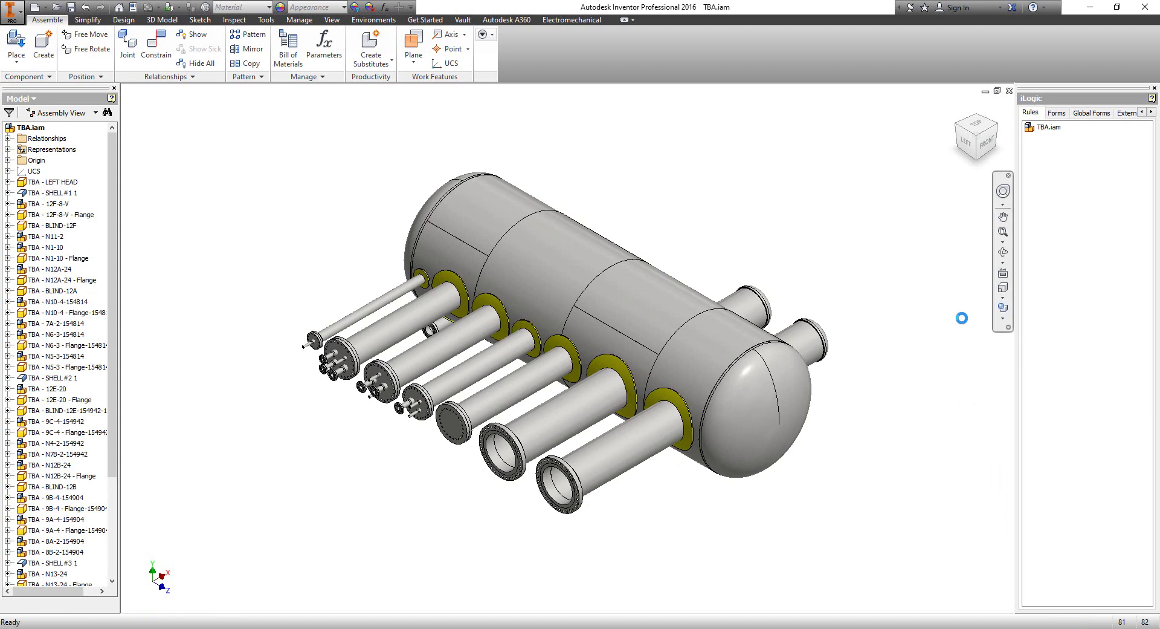
- Free-orbit the vessel so its nozzles point up, turning it to a near-front view
left_click(1004, 252)
left_click_drag(664, 368, 586, 280)
left_click_drag(457, 306, 430, 181)
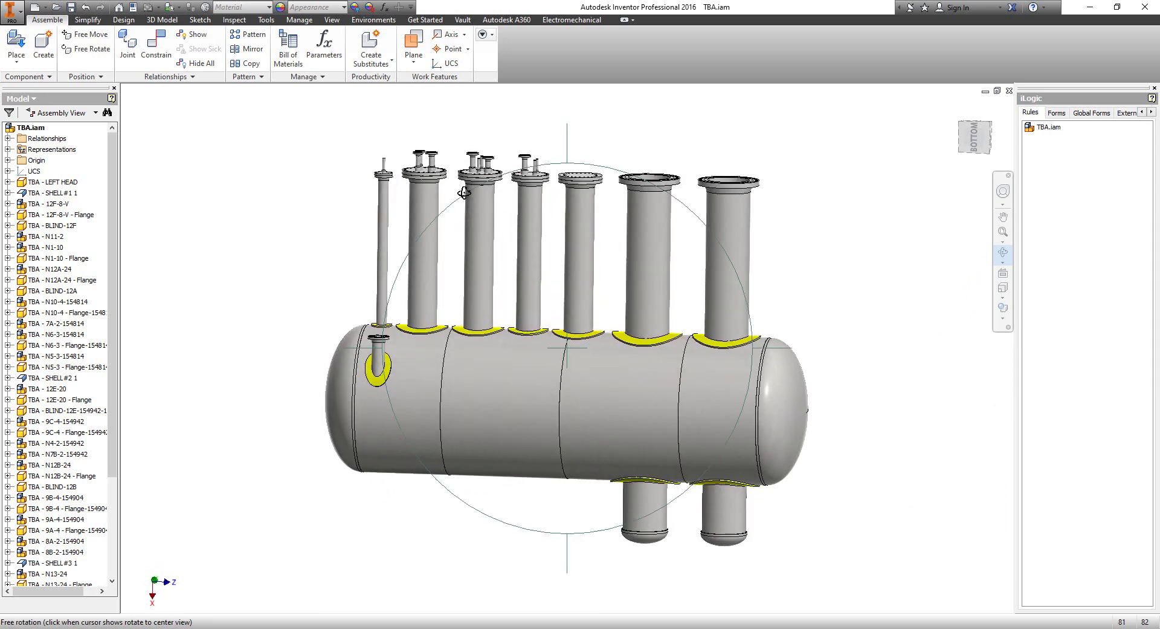
scroll(430, 175, "up", 5)
scroll(431, 174, "up", 5)
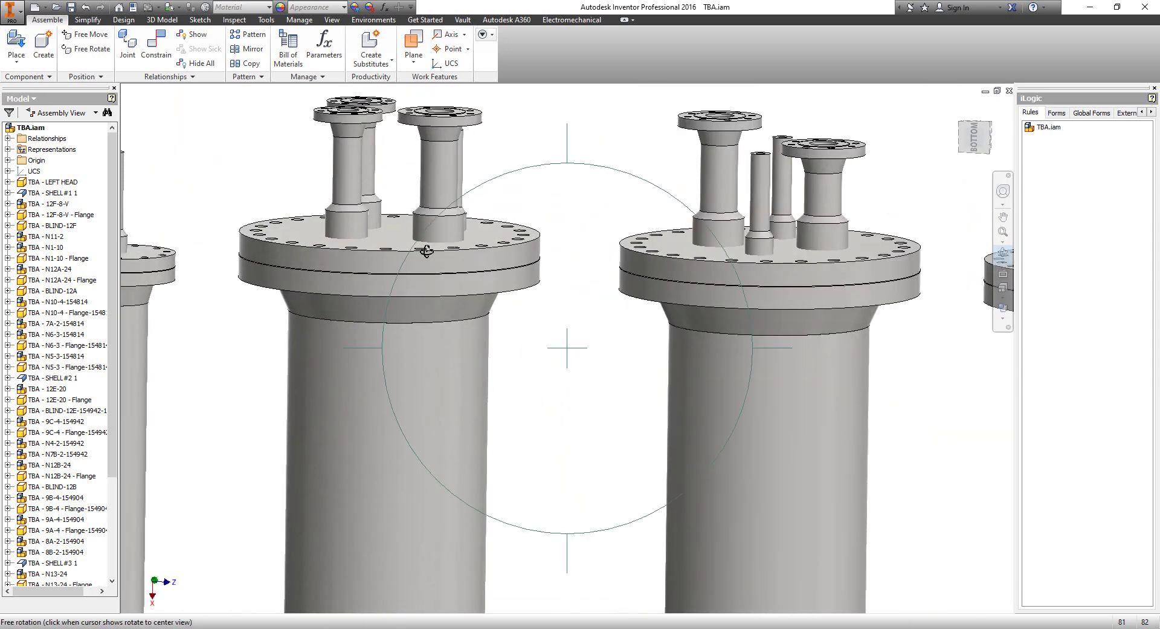
scroll(422, 251, "down", 2)
- Pan and zoom around the upper nozzle flanges, then exit Free Orbit
middle_click_drag(435, 300, 560, 404)
scroll(562, 361, "down", 4)
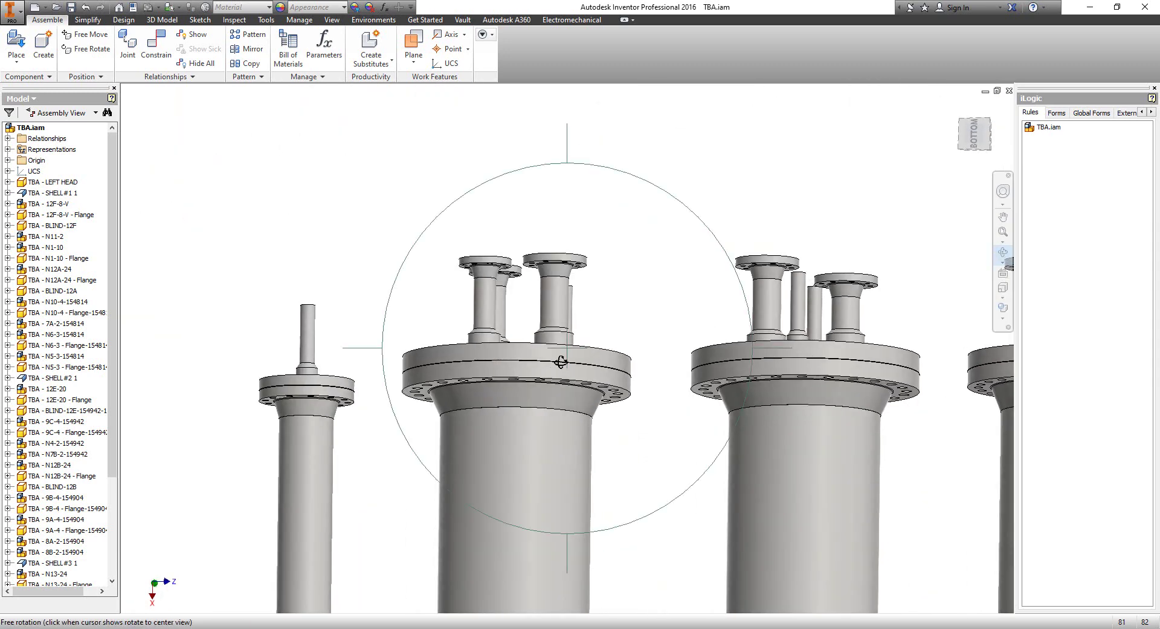
scroll(563, 360, "up", 7)
scroll(563, 360, "up", 2)
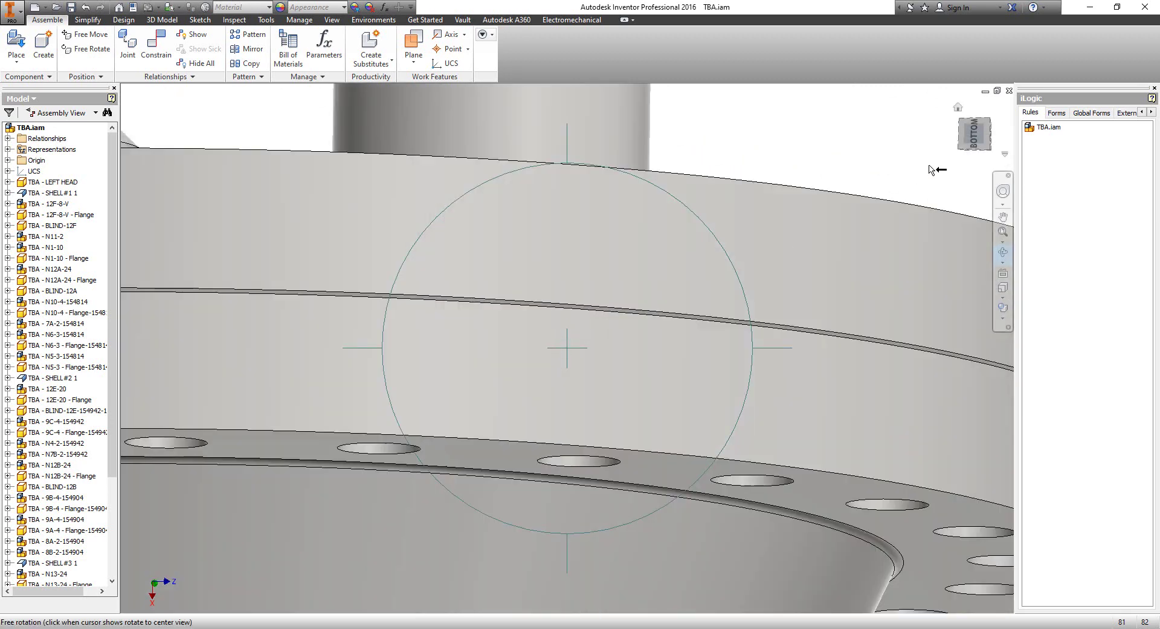
scroll(863, 243, "up", 5)
scroll(863, 243, "down", 5)
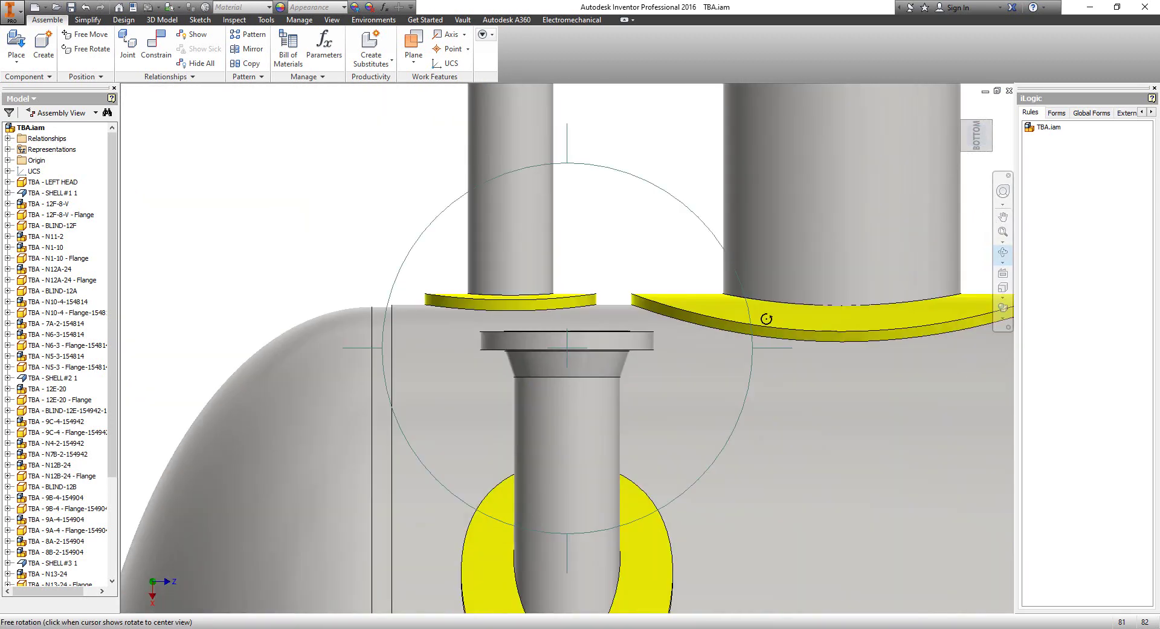
scroll(767, 319, "down", 6)
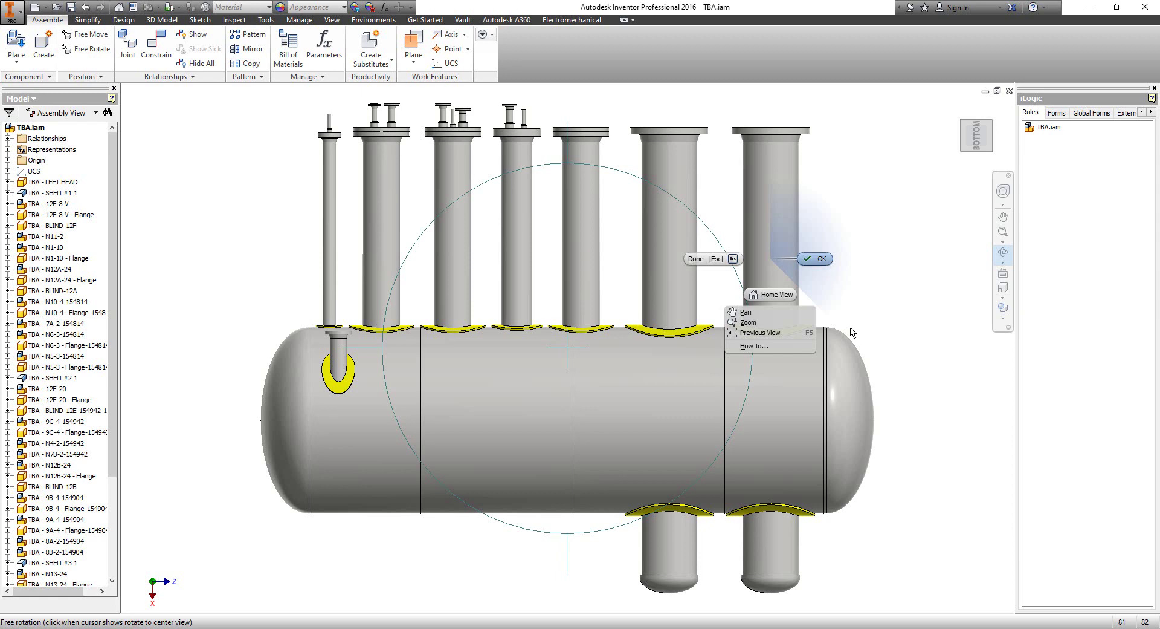
left_click(823, 264)
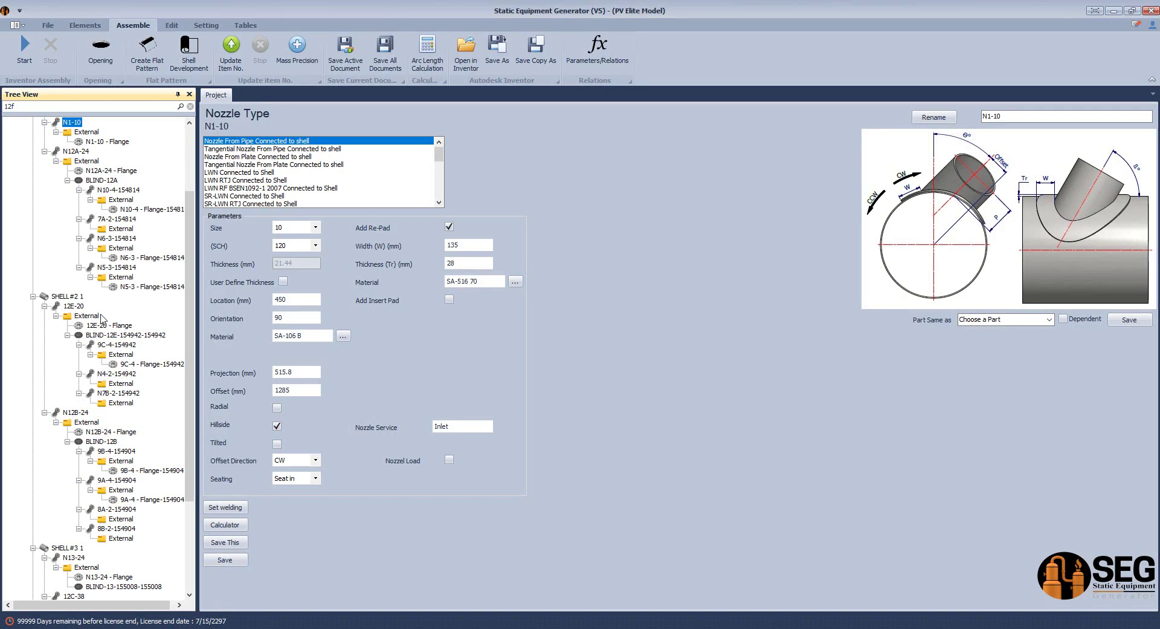
- Add a Gasket from Elements > Others to the External branch of nozzle N12A-24
left_click(87, 161)
double_click(92, 180)
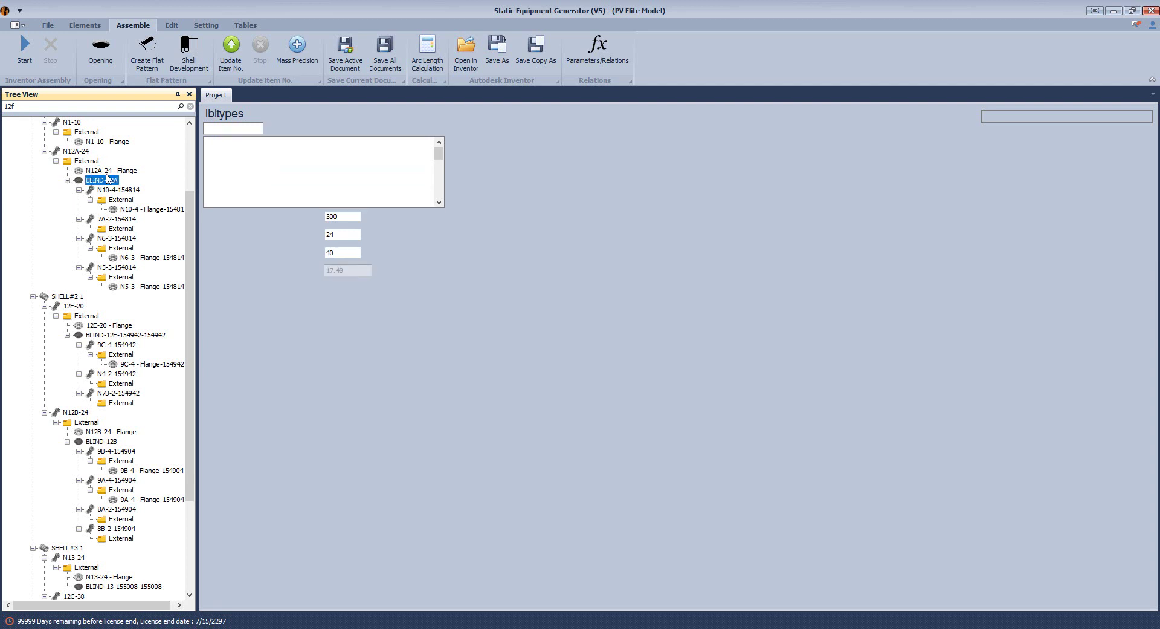
left_click(88, 162)
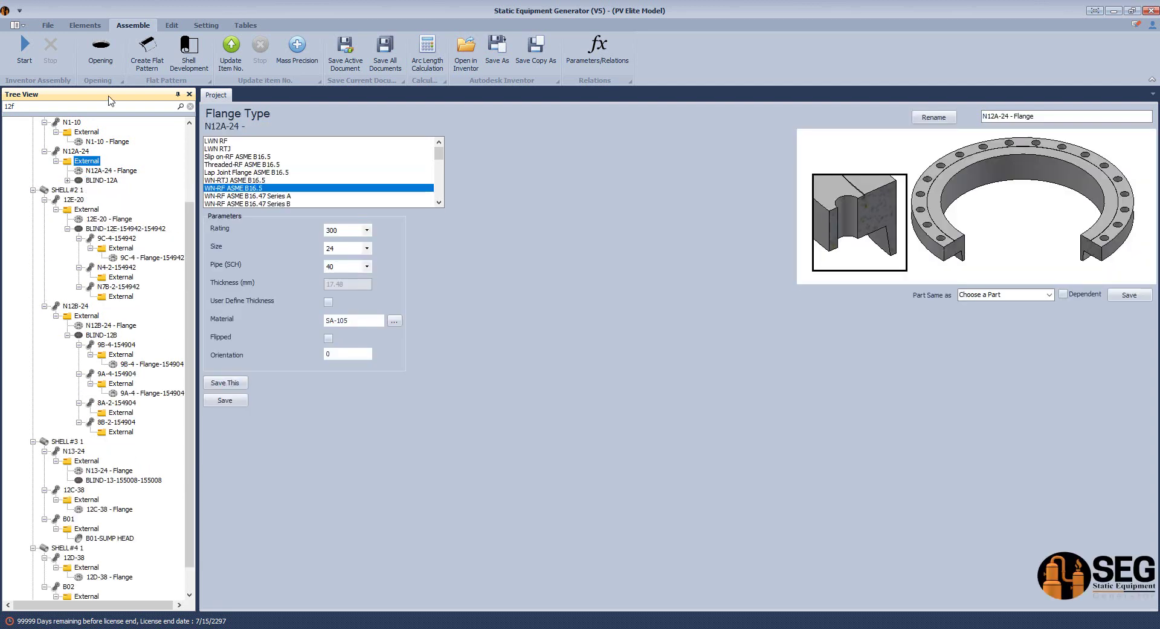
left_click(85, 24)
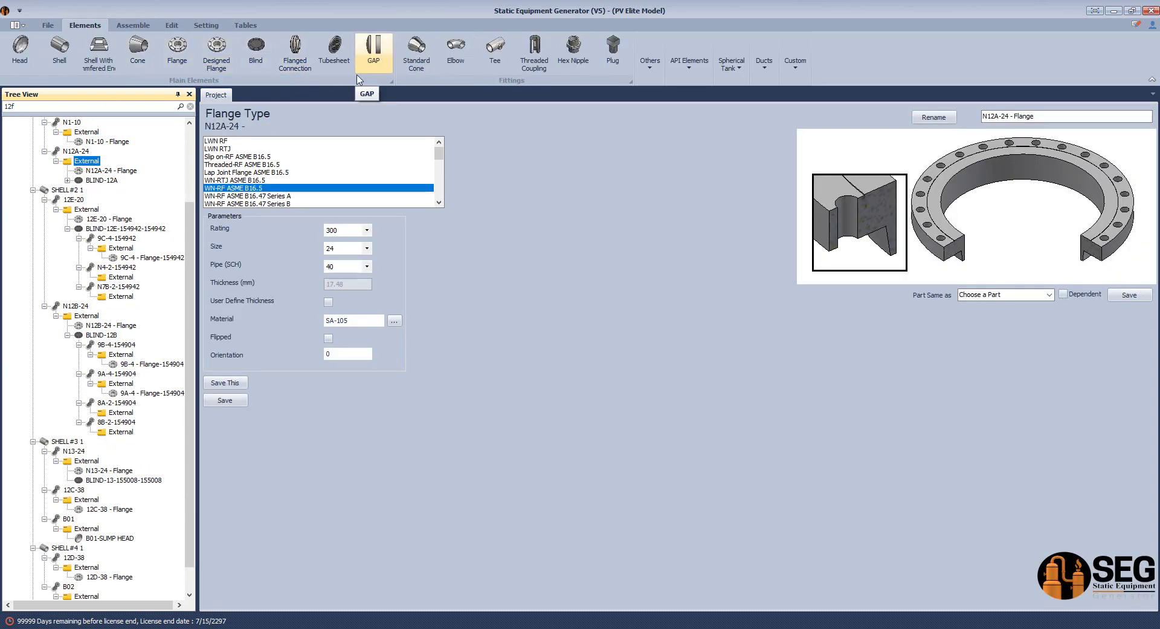
left_click(126, 170)
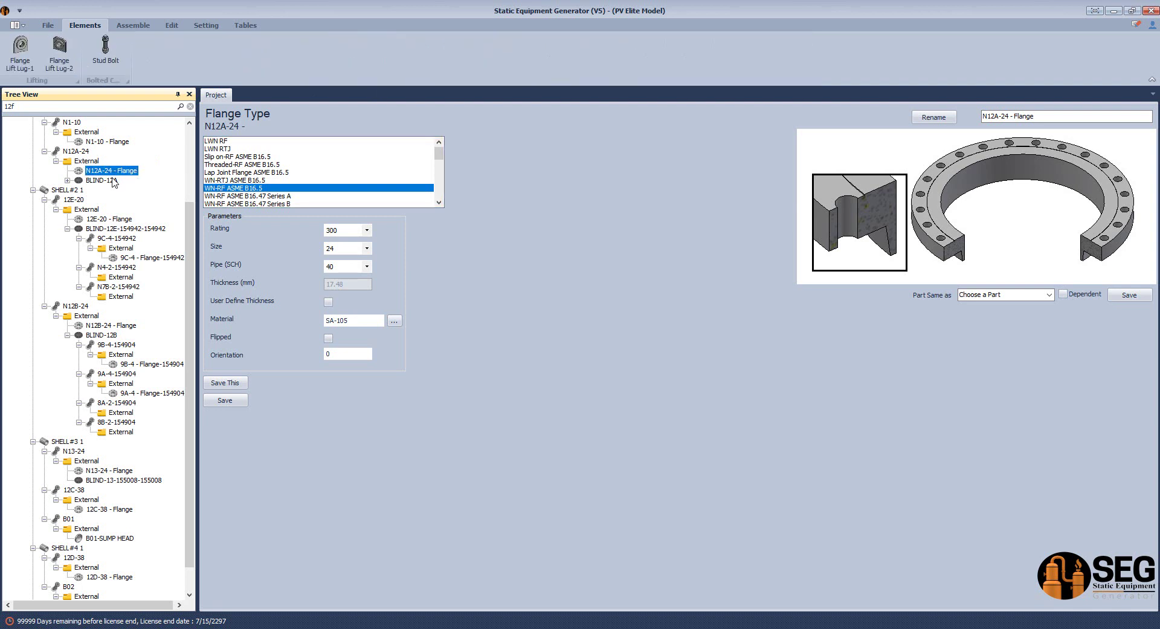
left_click(95, 162)
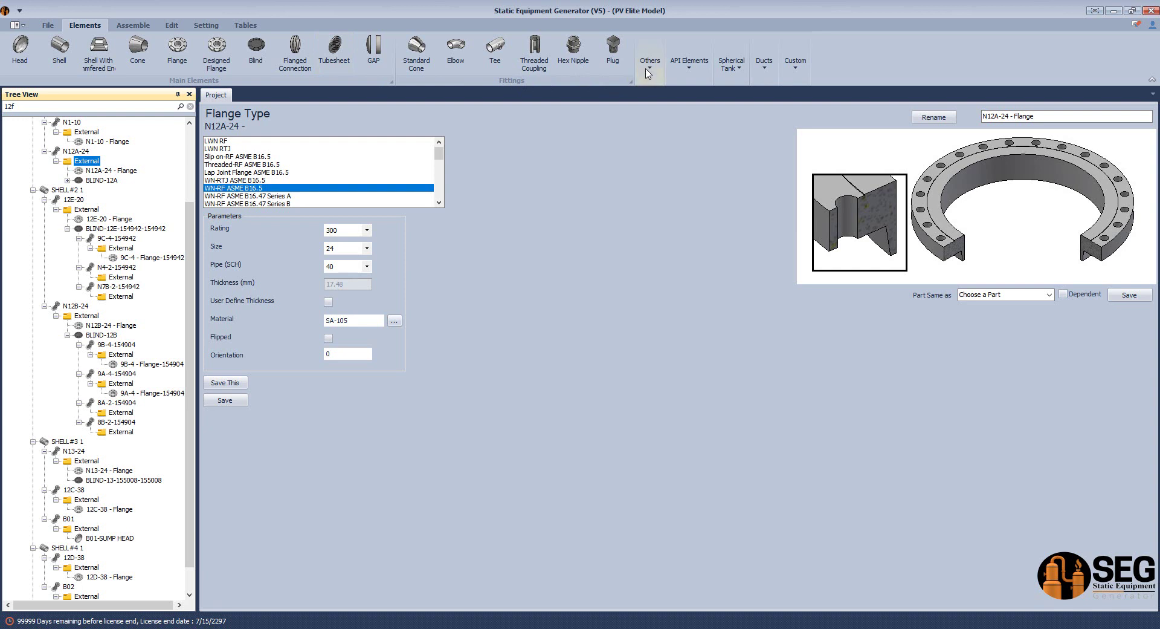
left_click(648, 72)
left_click(656, 108)
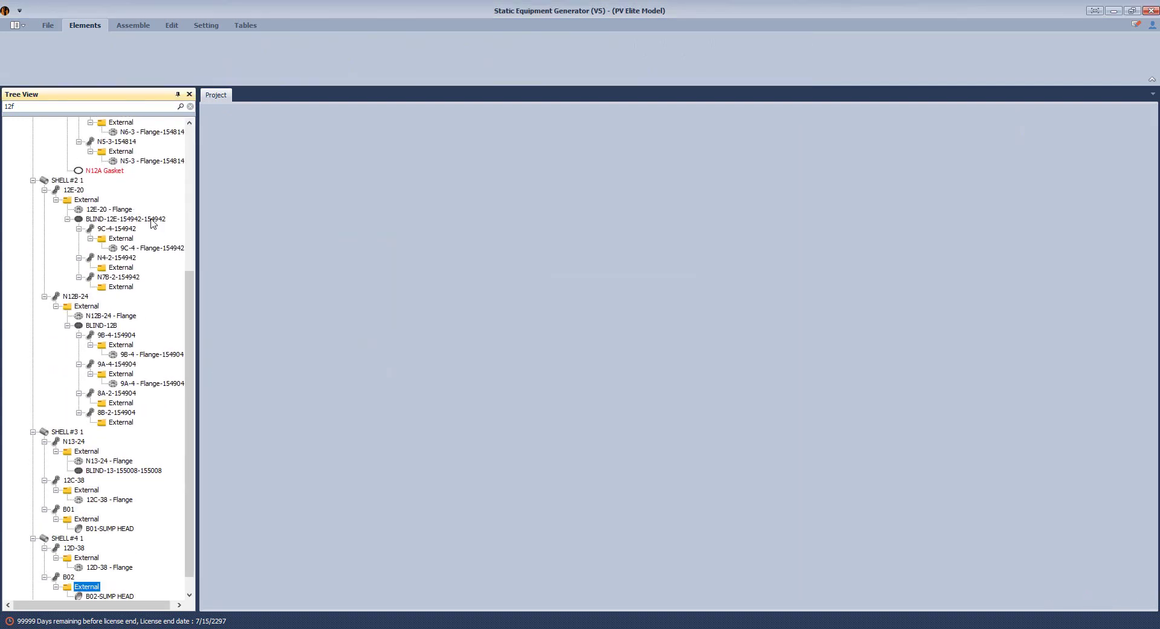
- Make N12A Gasket an RF Gasket for ASME B16.5 flanges, rating 300, size 24, SS 316, and save
left_click_drag(188, 321, 204, 161)
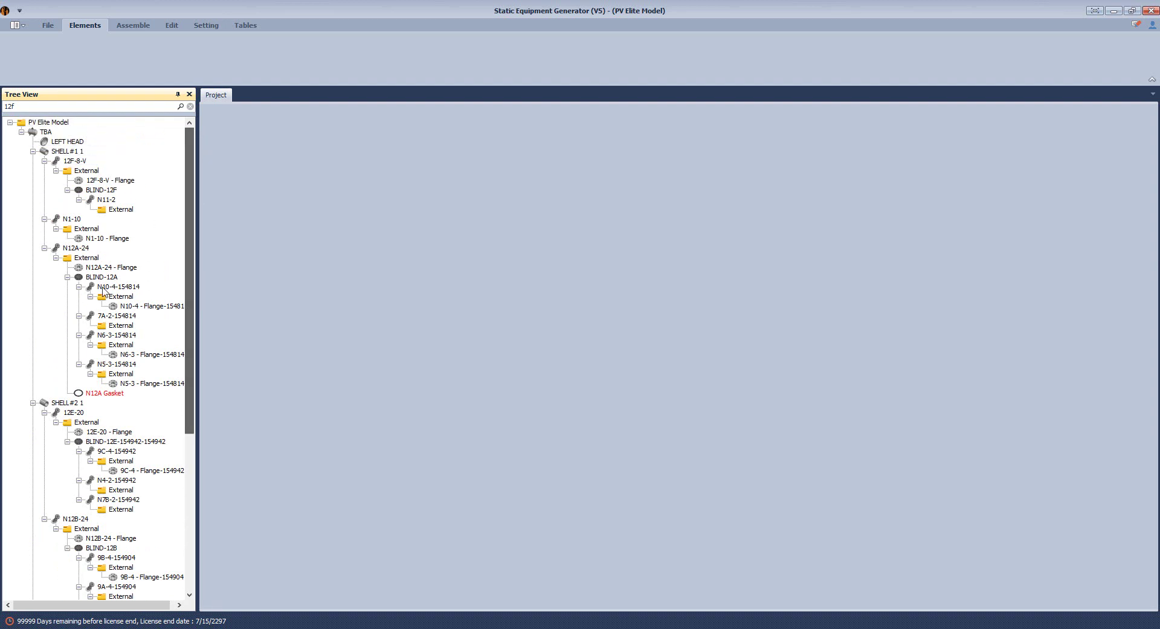
left_click(112, 394)
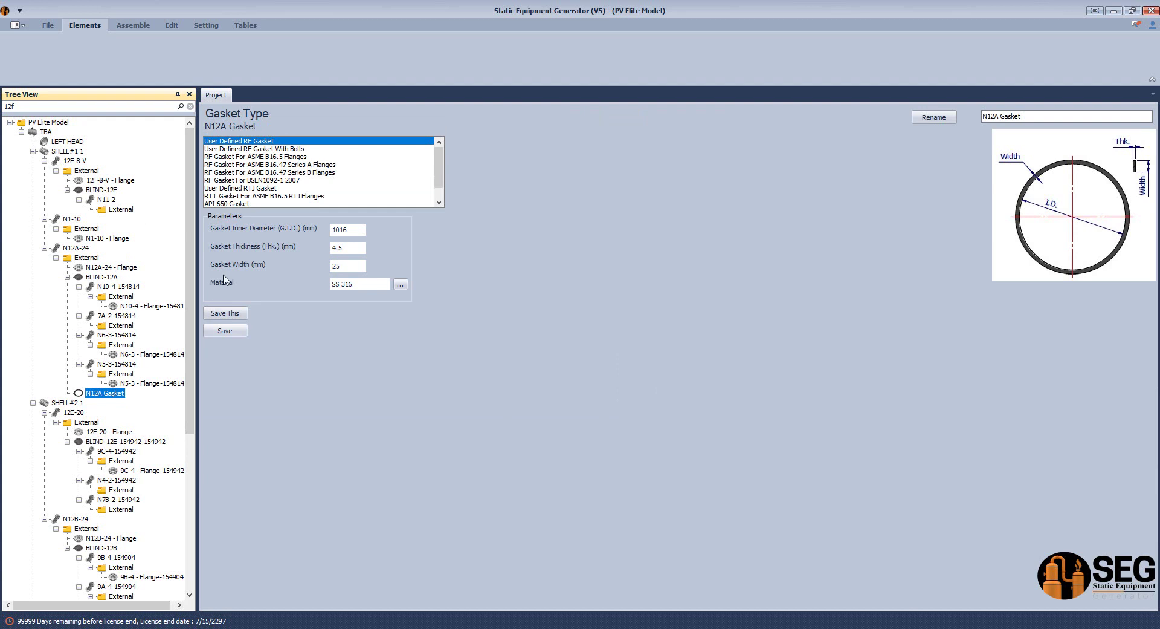
left_click(233, 158)
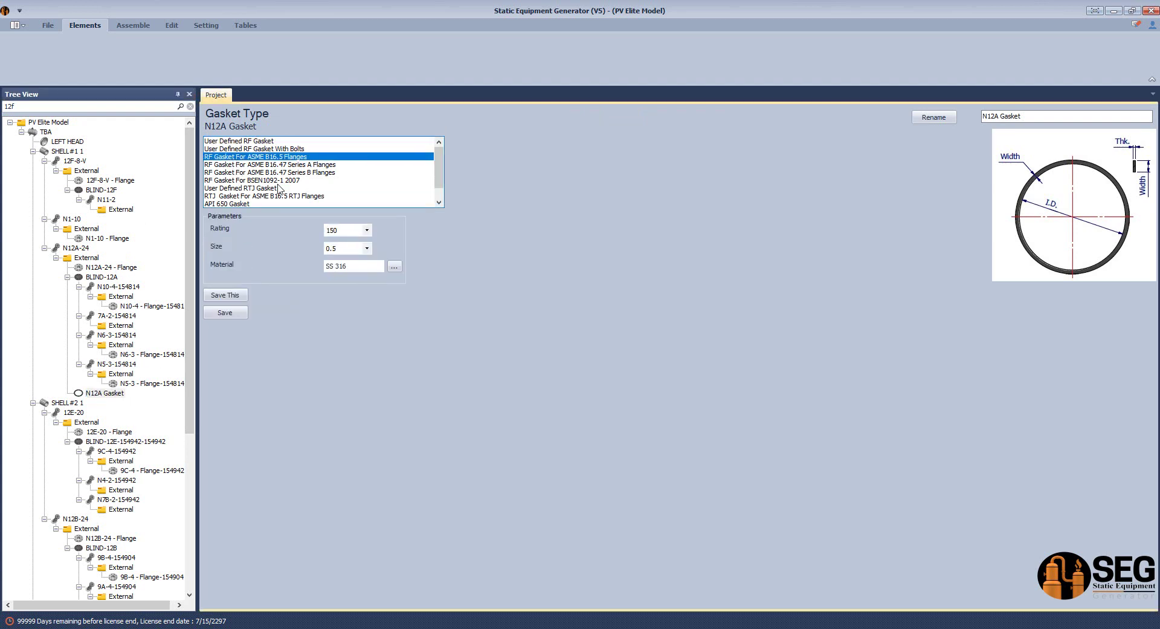
left_click(367, 230)
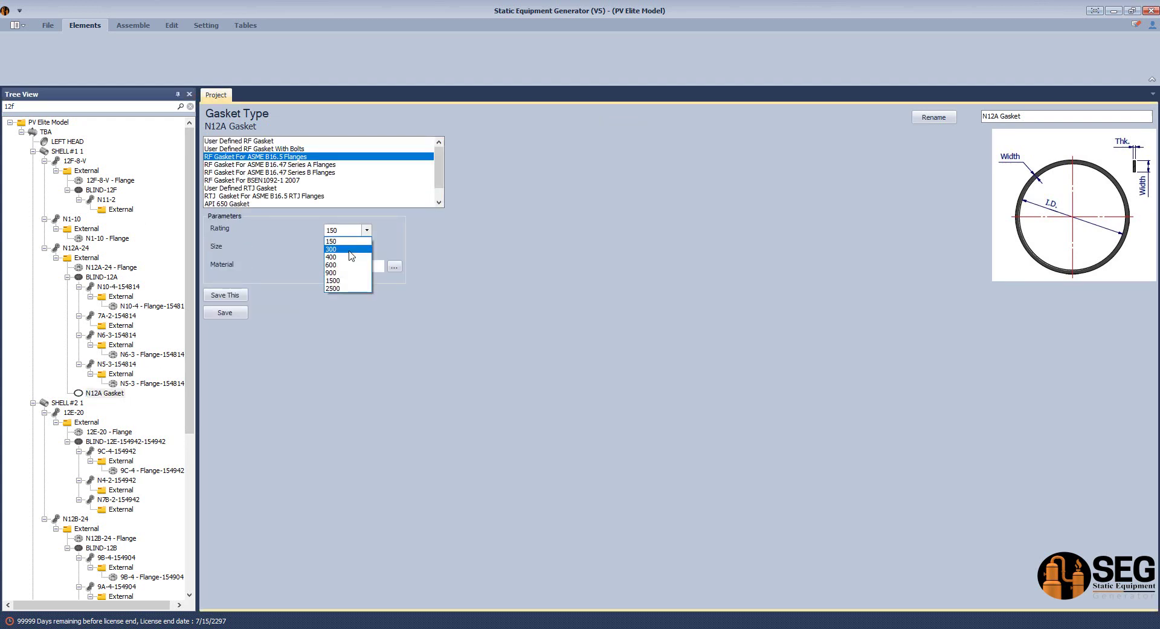
left_click(350, 249)
left_click(358, 249)
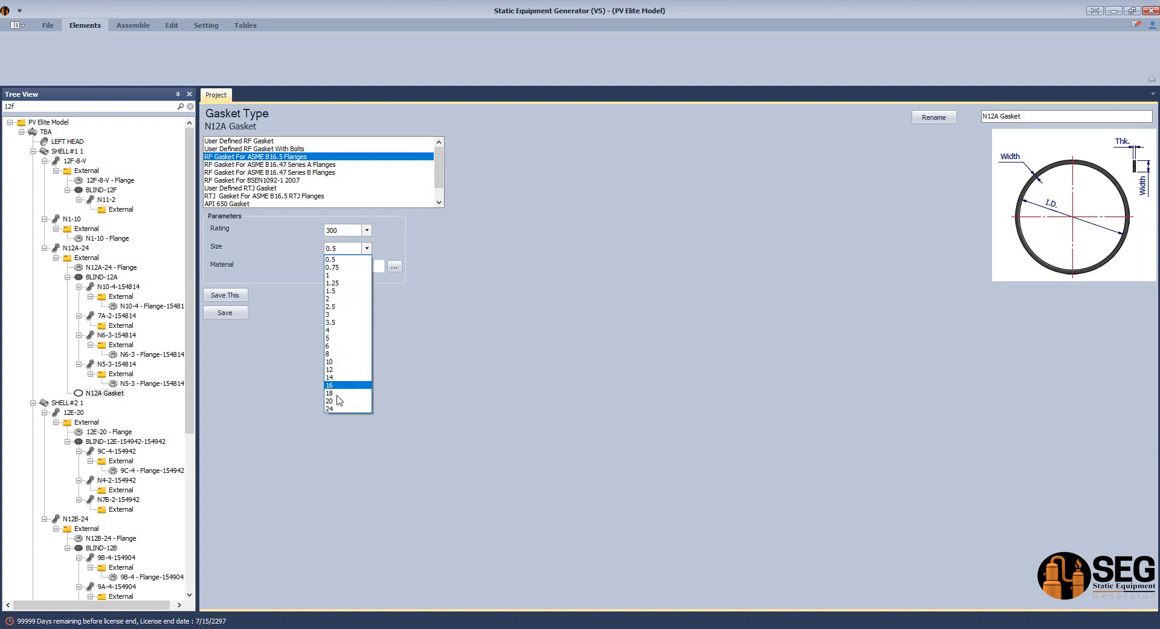
left_click(332, 405)
left_click(224, 313)
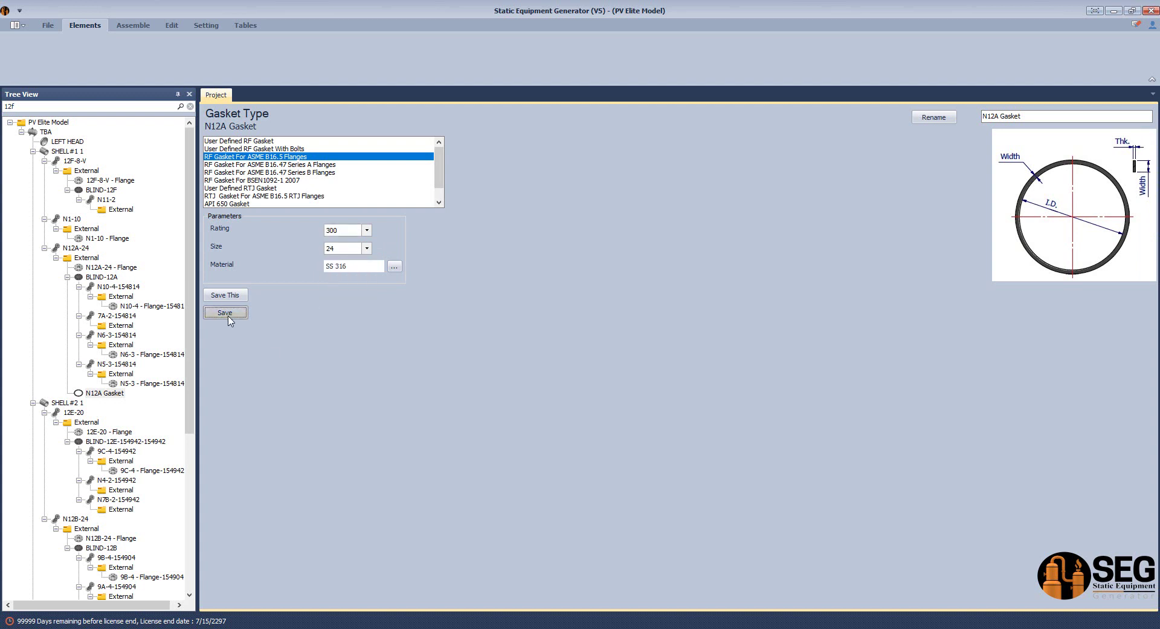
scroll(136, 275, "up", 7)
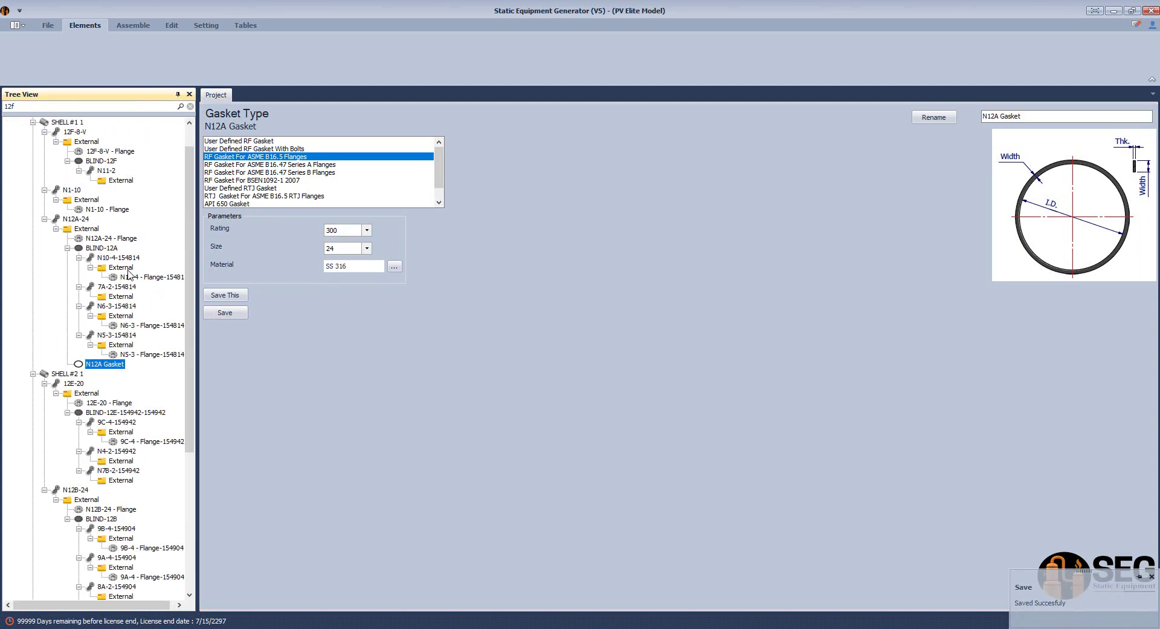
scroll(128, 271, "up", 1)
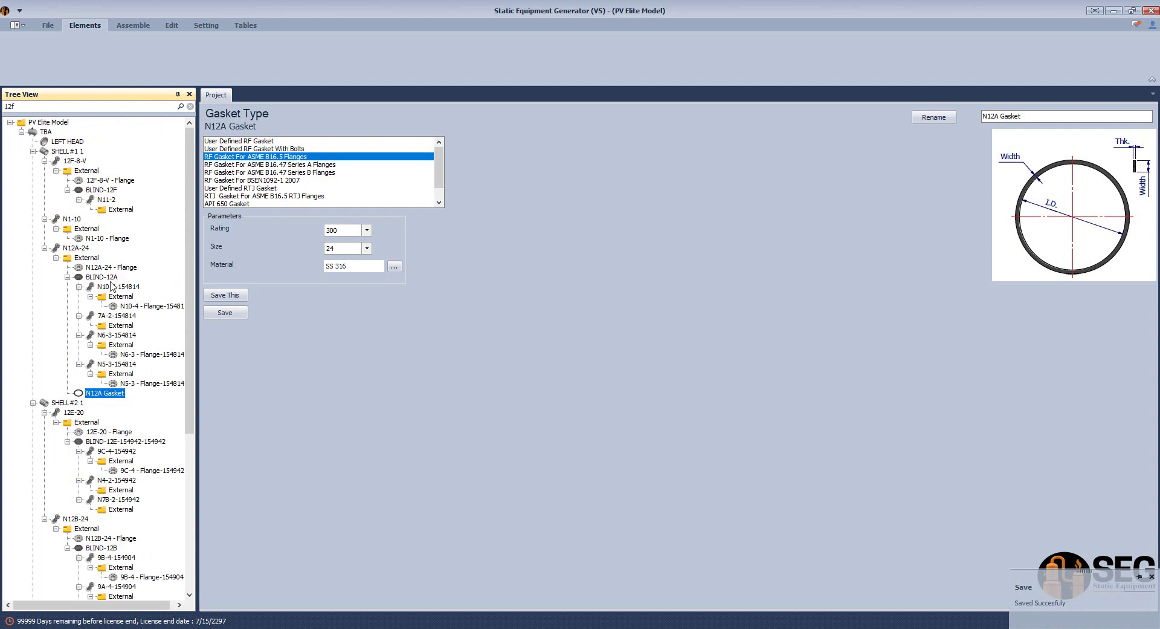
- Move N12A Gasket after N12A-24 - Flange in the nozzle structure
right_click(114, 397)
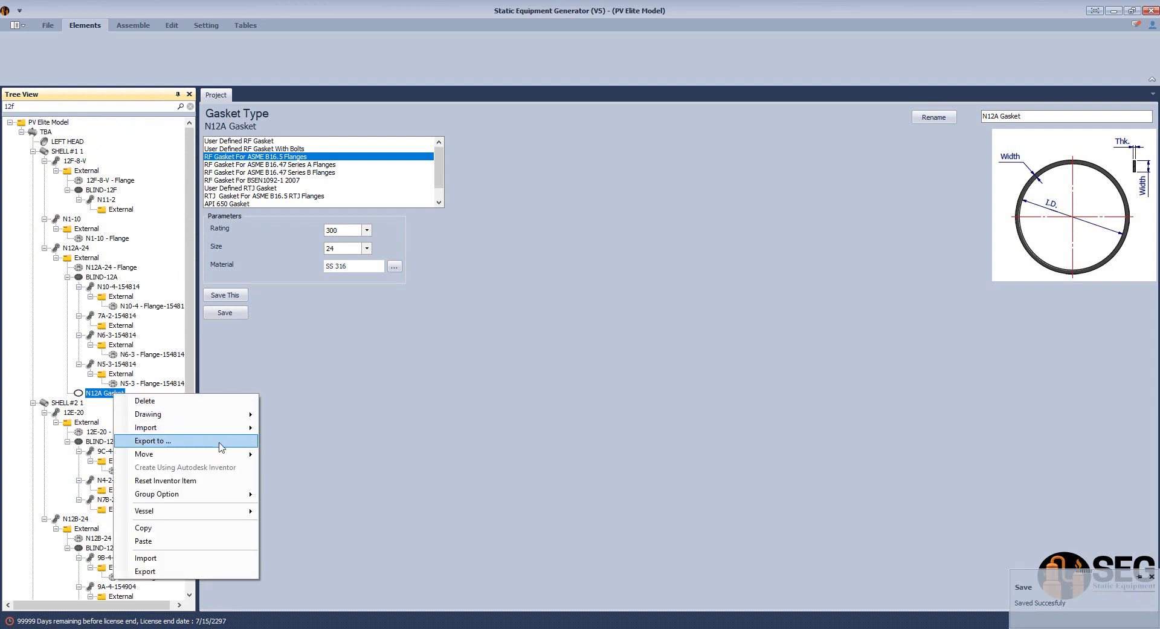
mouse_move(221, 454)
left_click(306, 457)
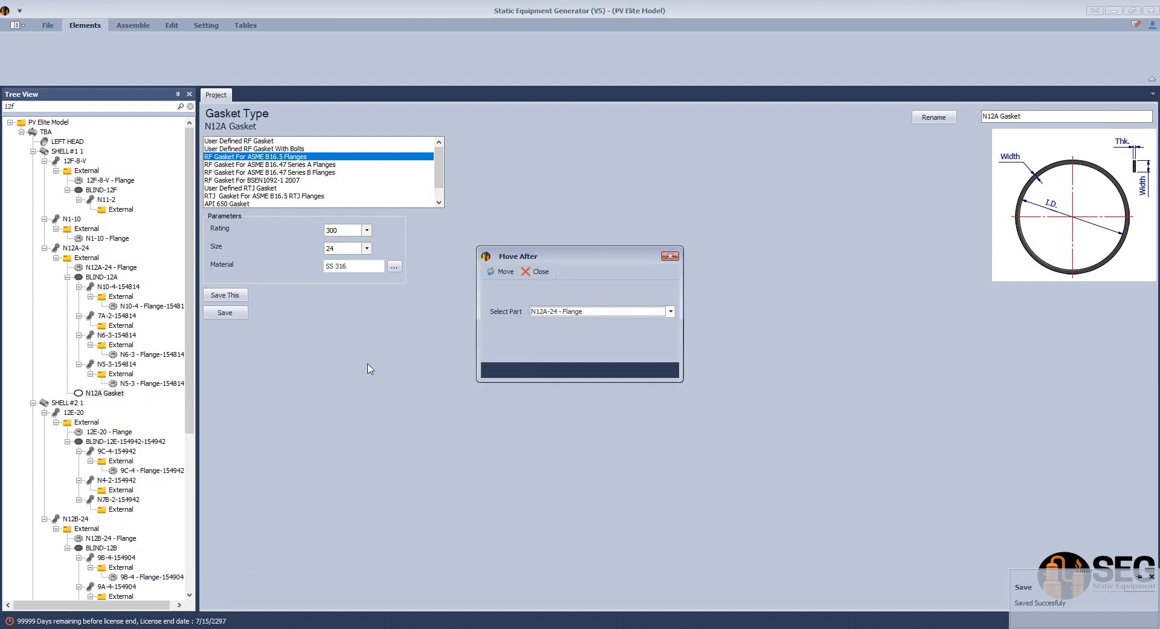
left_click(559, 313)
left_click(559, 321)
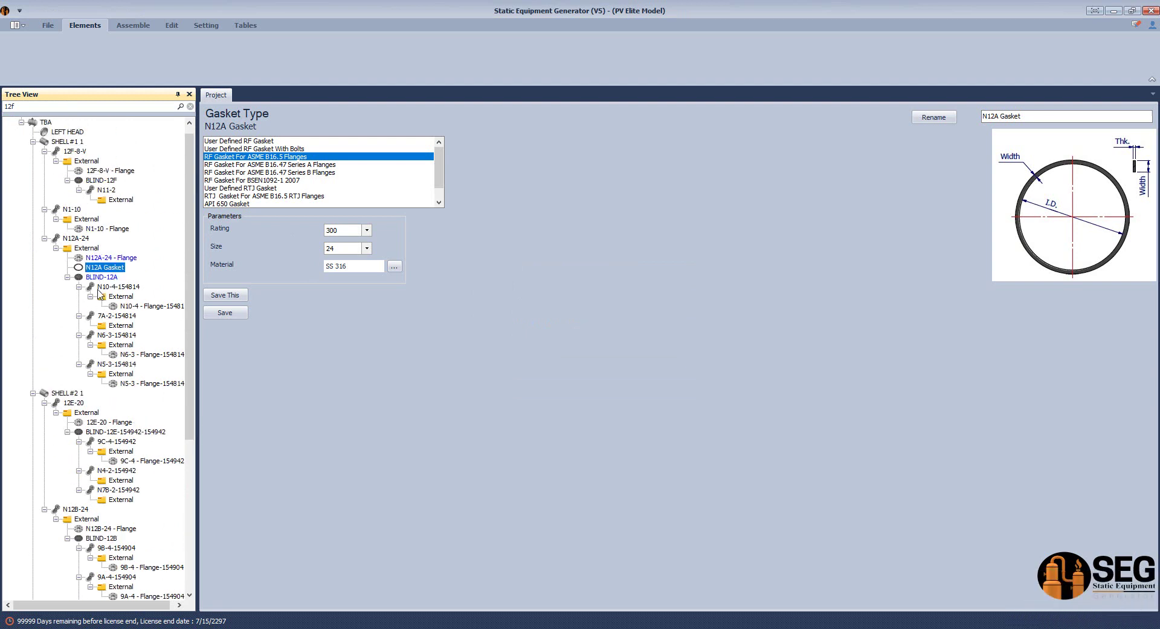
- Review the N12A-24 - Flange and N12A Gasket properties, then start the assembly run
left_click(111, 259)
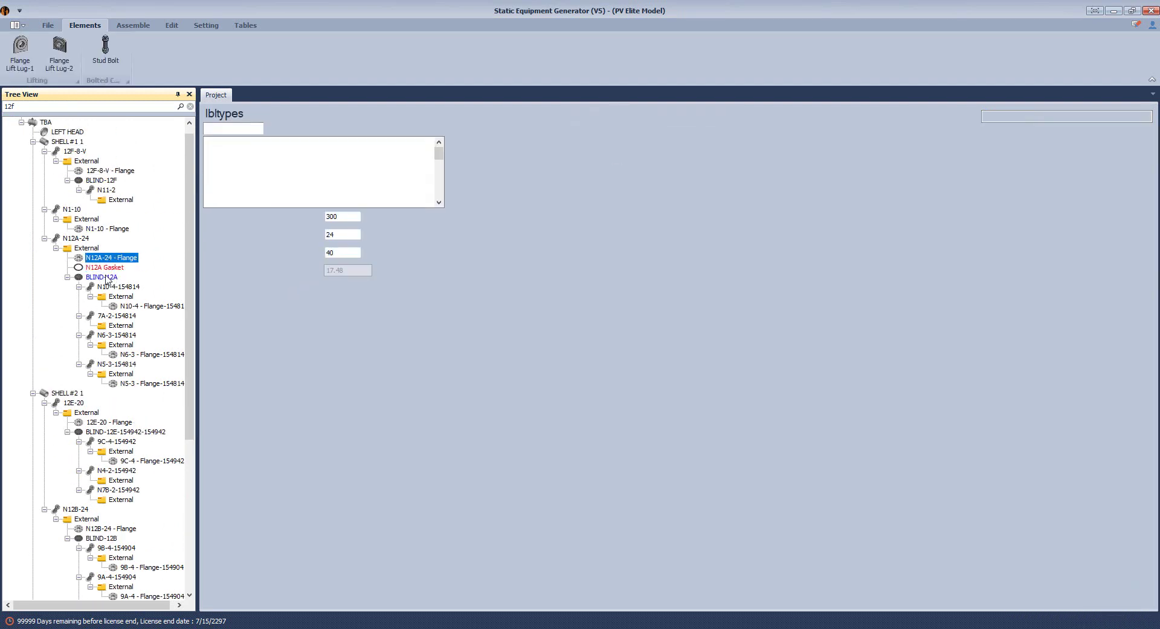
left_click(106, 268)
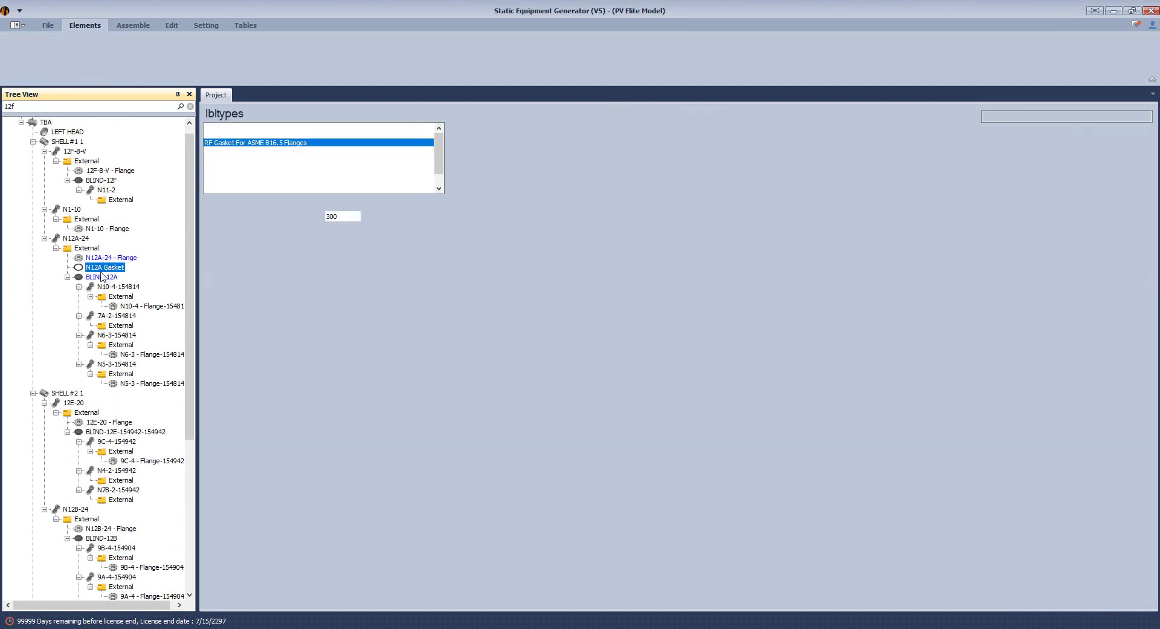
left_click(133, 26)
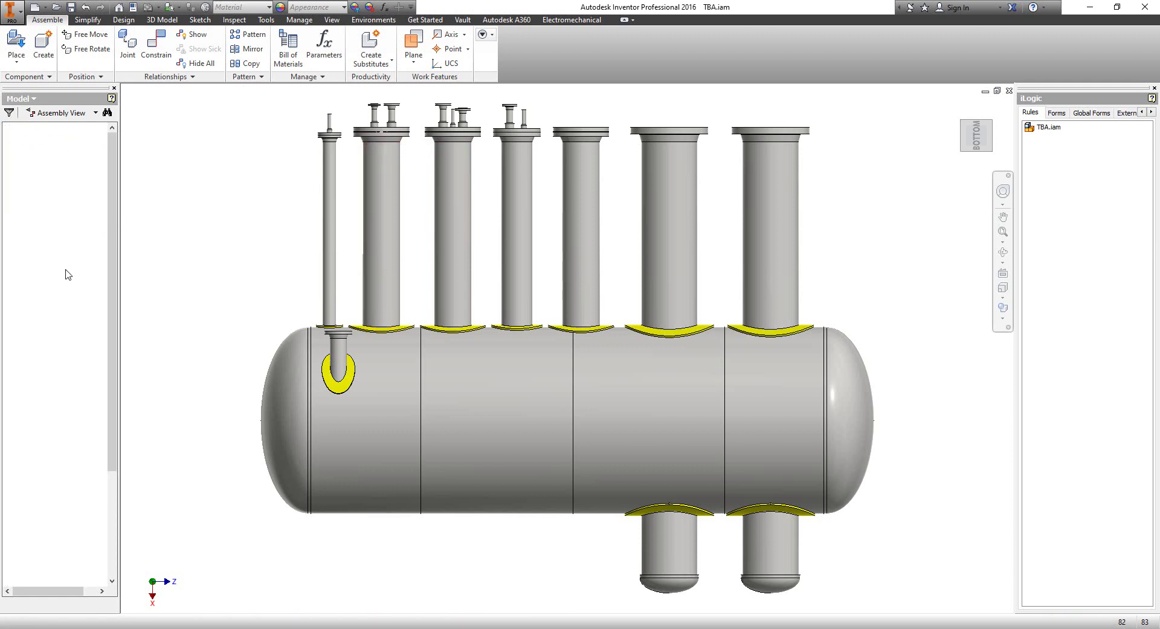
- Select TBA - N12A-24, zoom in on its flange and blind flange, then fit the whole vessel
left_click(65, 270)
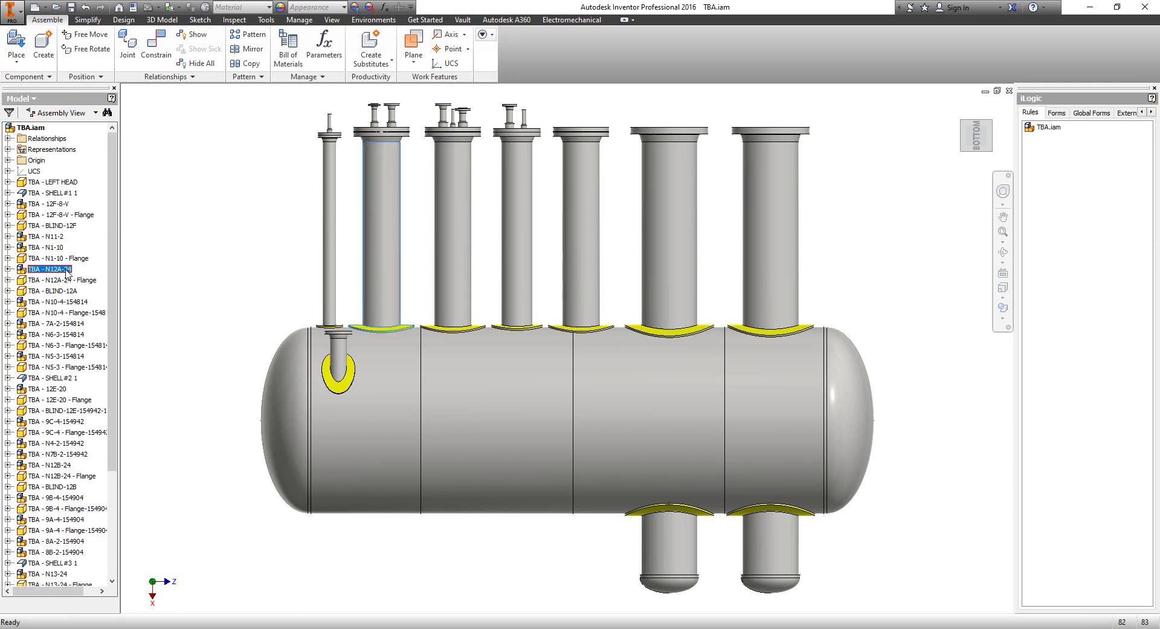
scroll(379, 138, "up", 3)
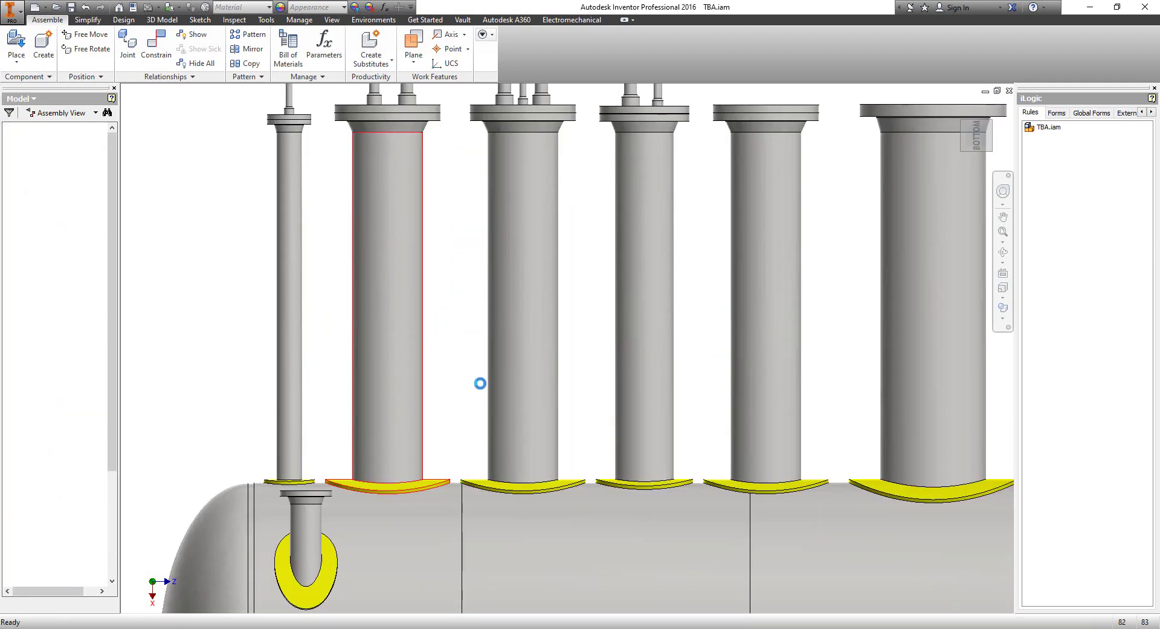
scroll(435, 155, "down", 3)
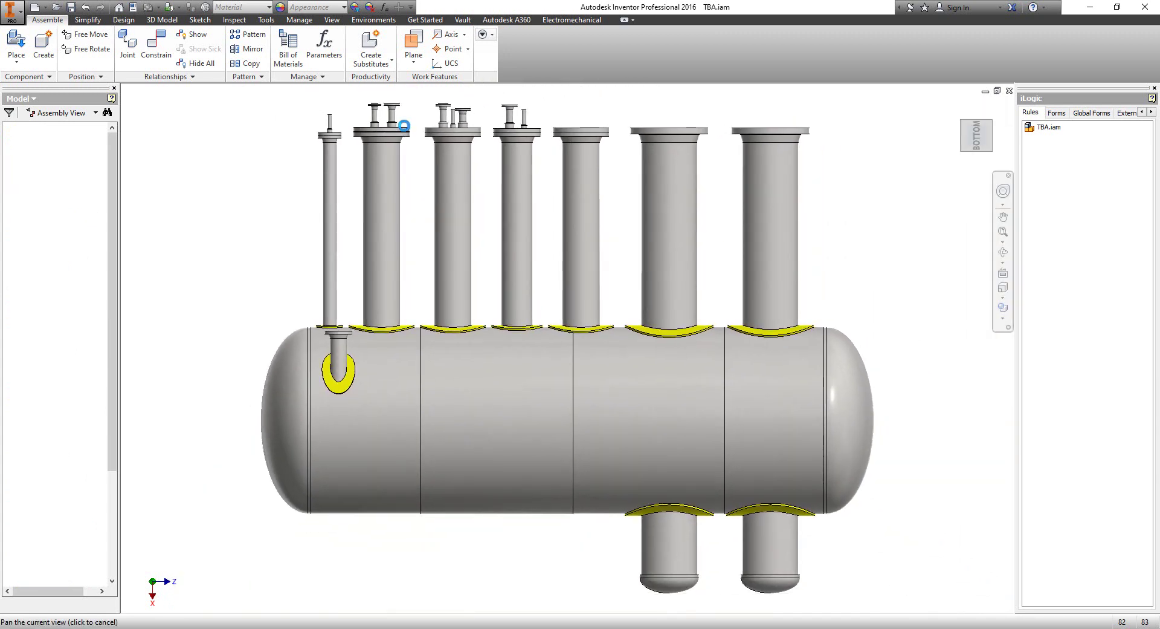
scroll(396, 121, "down", 1)
scroll(387, 117, "up", 1)
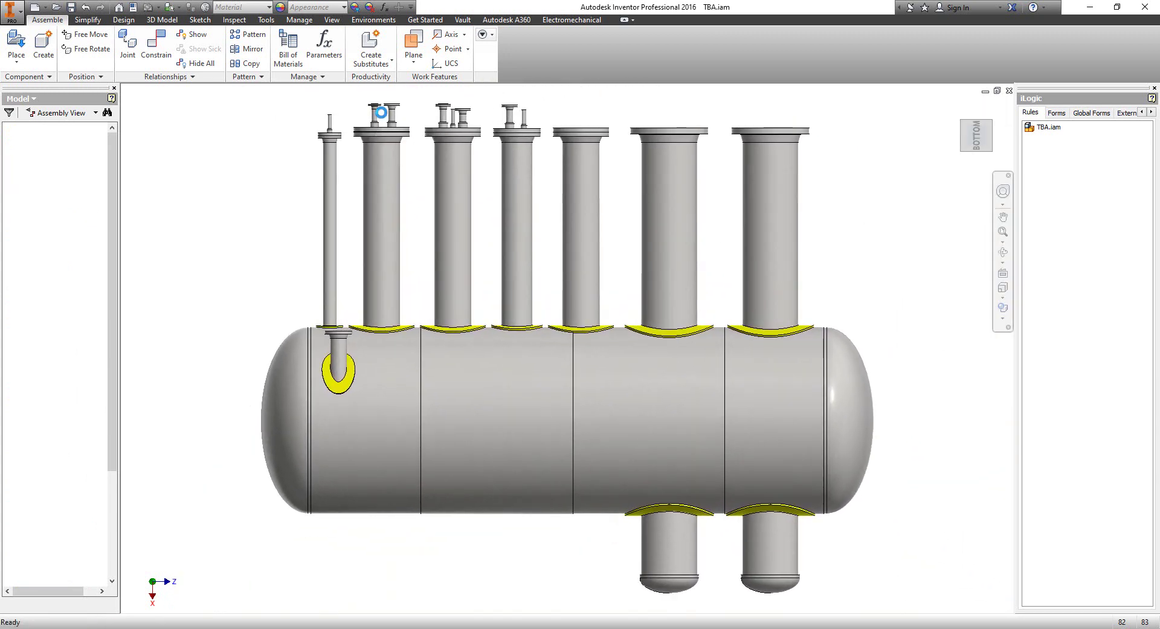
scroll(381, 113, "up", 3)
scroll(539, 289, "up", 2)
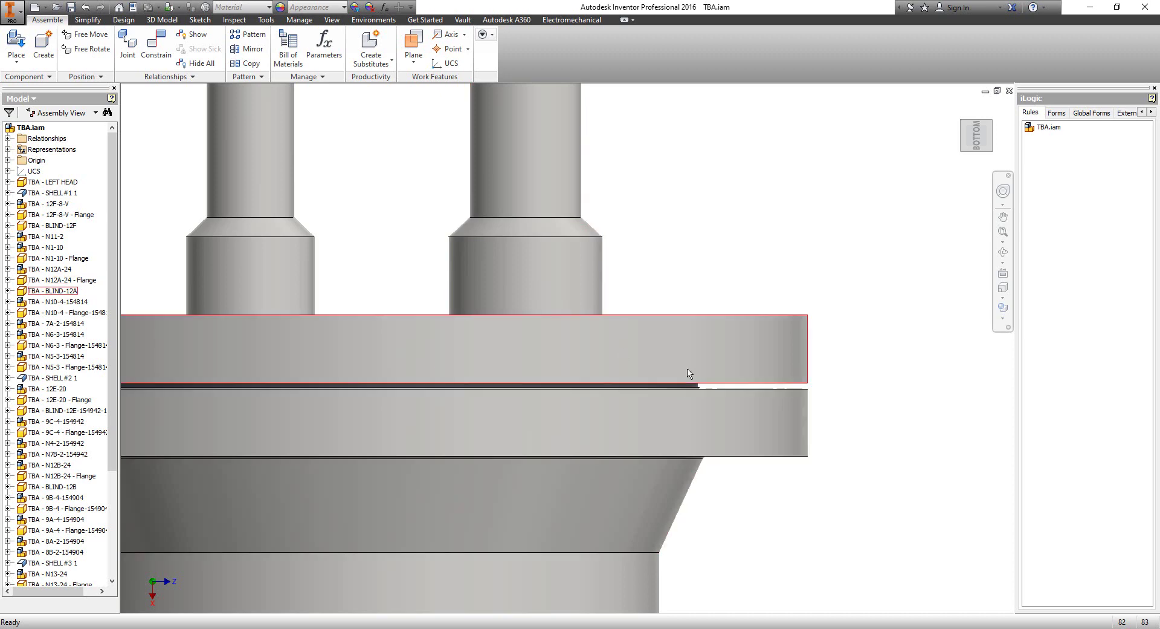
scroll(727, 333, "up", 3)
scroll(727, 332, "up", 3)
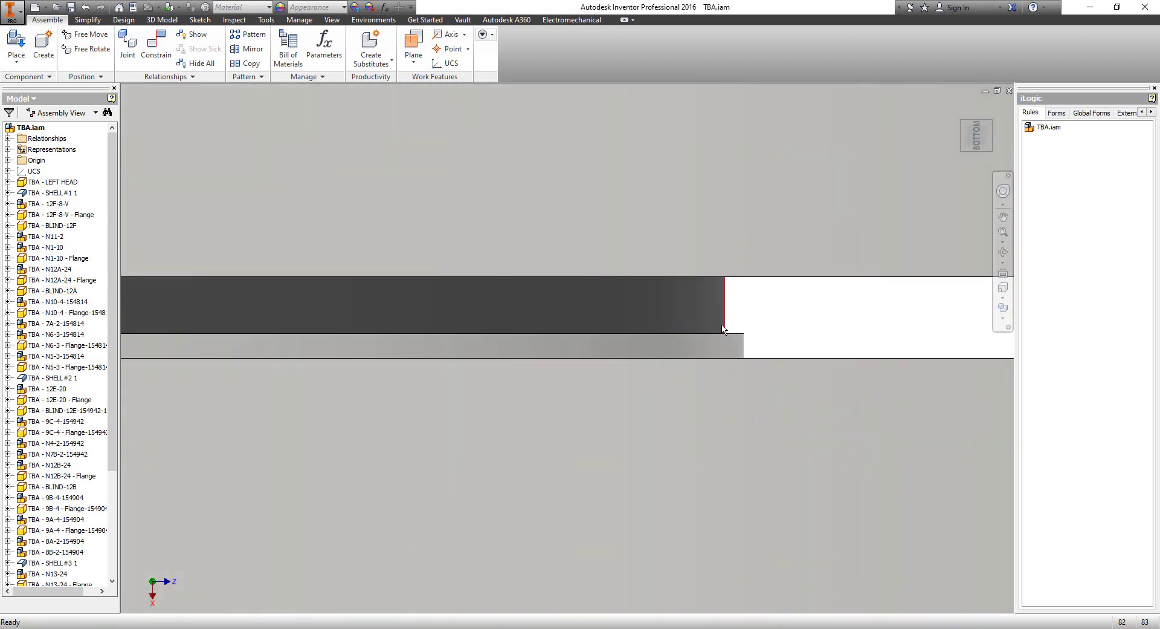
scroll(719, 277, "down", 5)
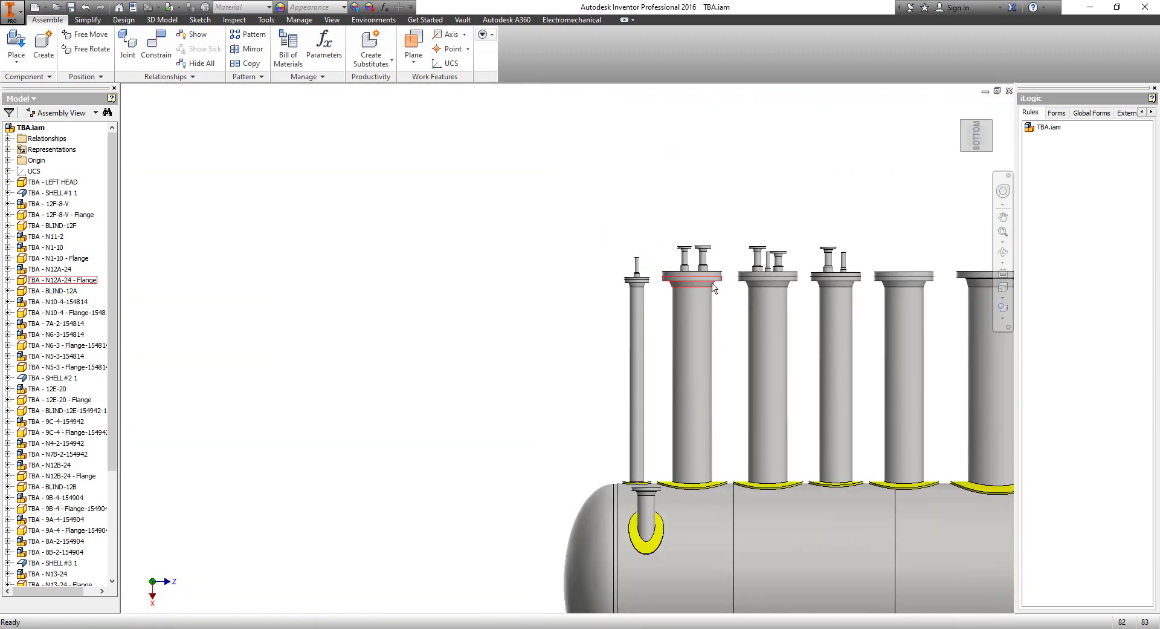
scroll(630, 181, "up", 2)
key("Home")
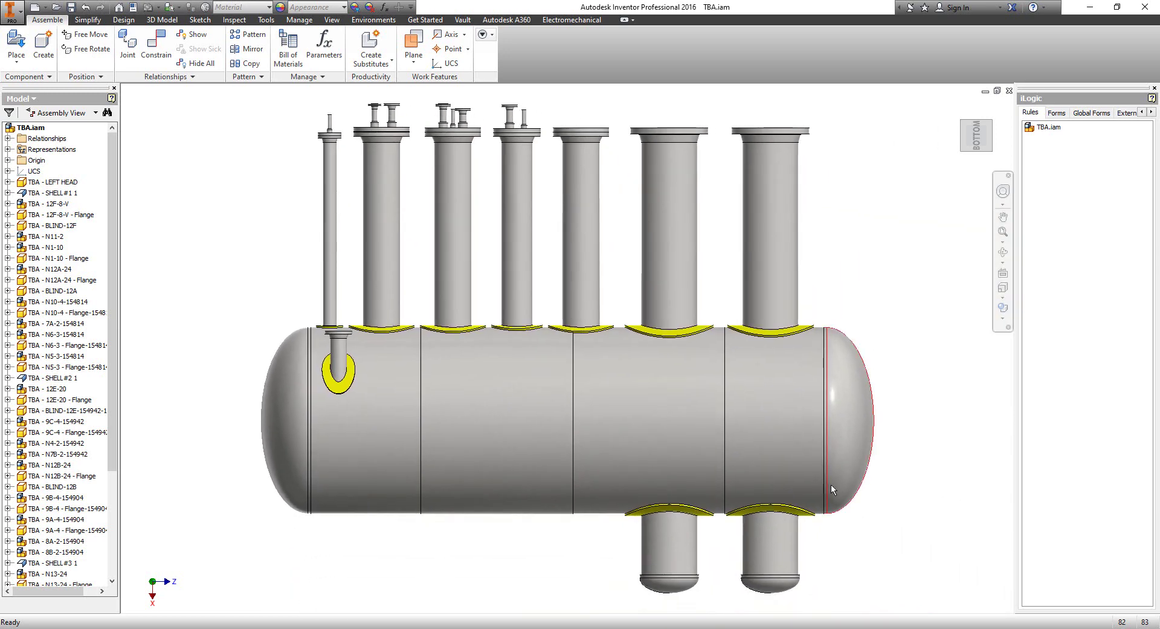